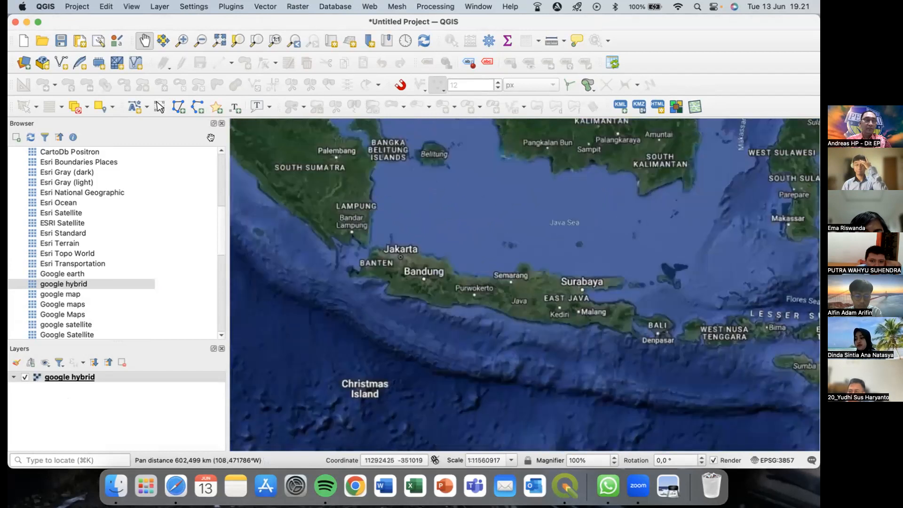
# Step: Open the recent project task1 from the PT TUNAS AGRO SUBUR KENCANA folder
pyautogui.click(77, 6)
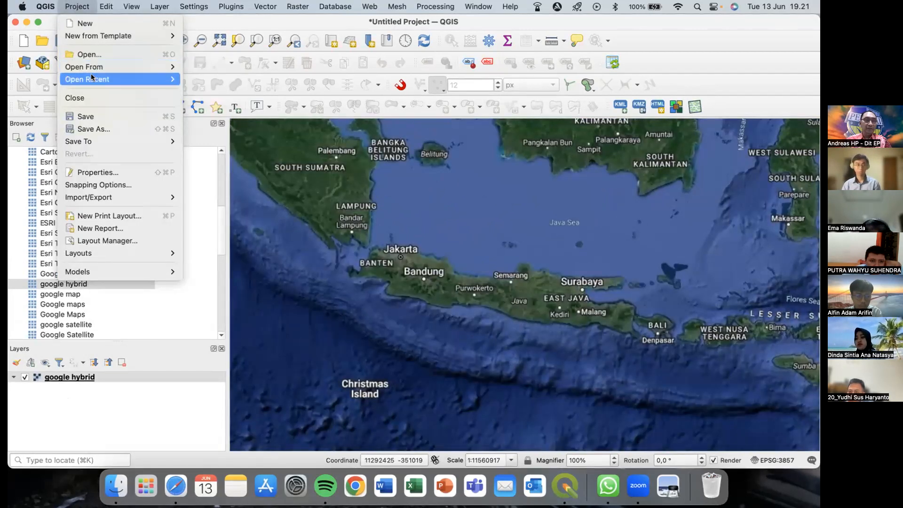
pyautogui.moveTo(94, 78)
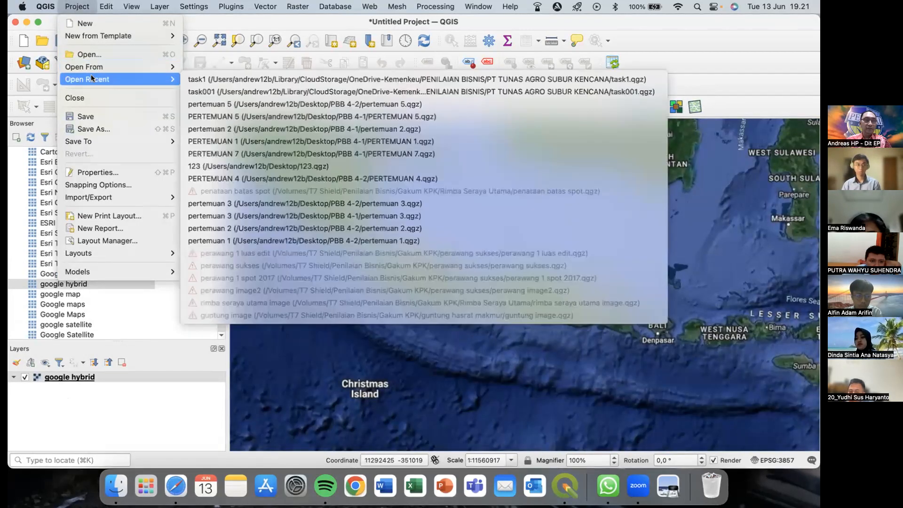
pyautogui.click(359, 80)
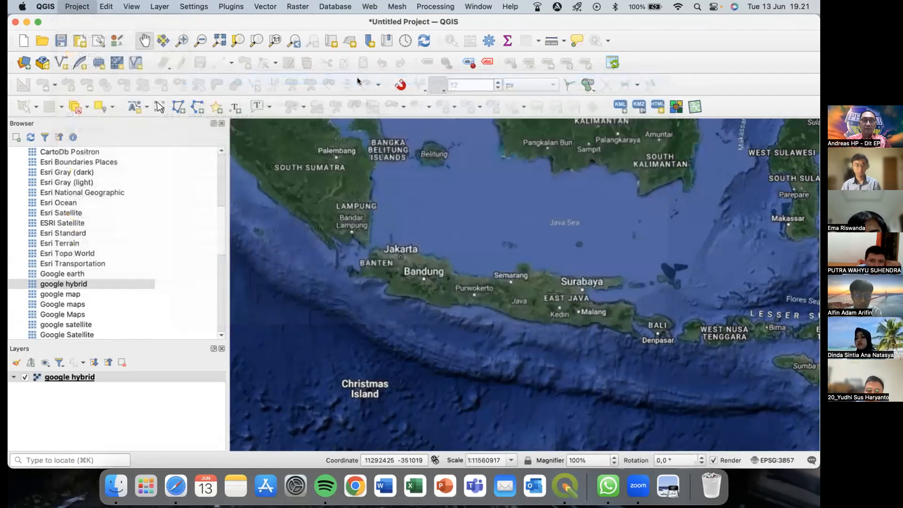
pyautogui.click(364, 258)
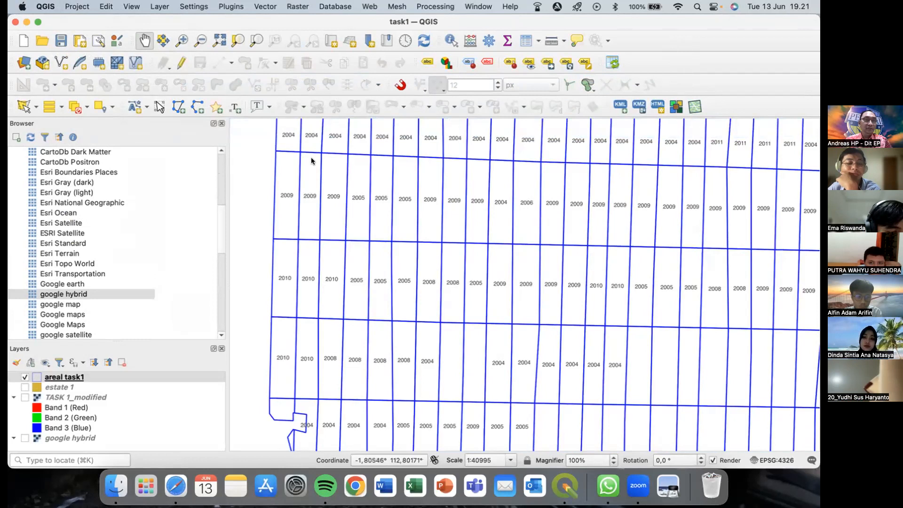
# Step: Set up a Check Geometries run on the estate 1 layer and review its validity, property and topology options
pyautogui.click(266, 7)
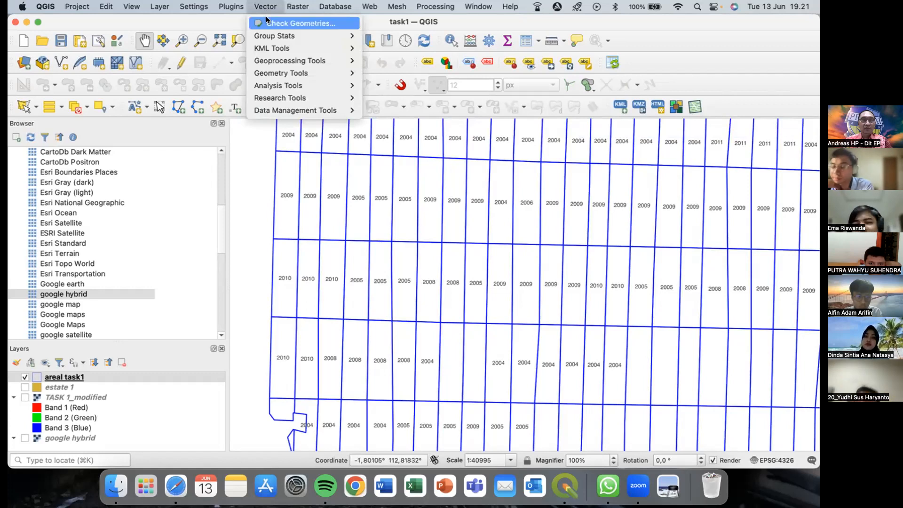
pyautogui.click(330, 23)
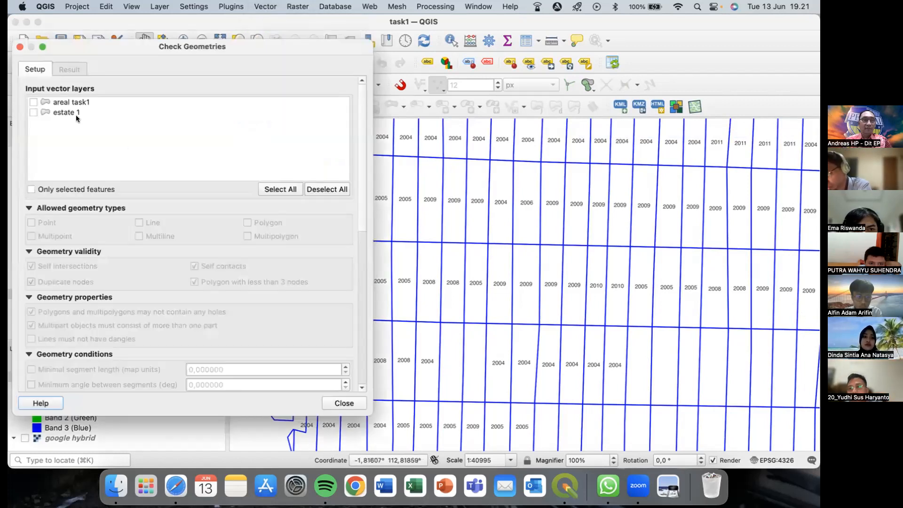
pyautogui.click(33, 113)
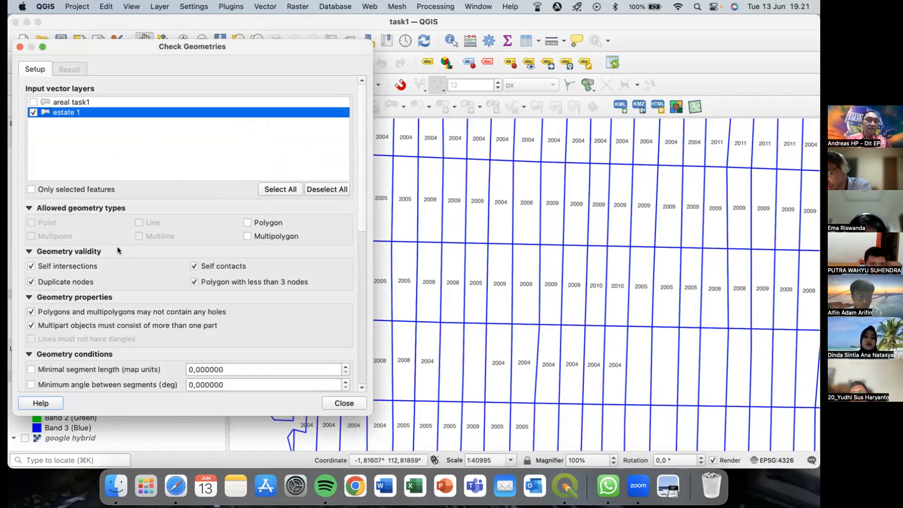
pyautogui.scroll(-2, 117, 249)
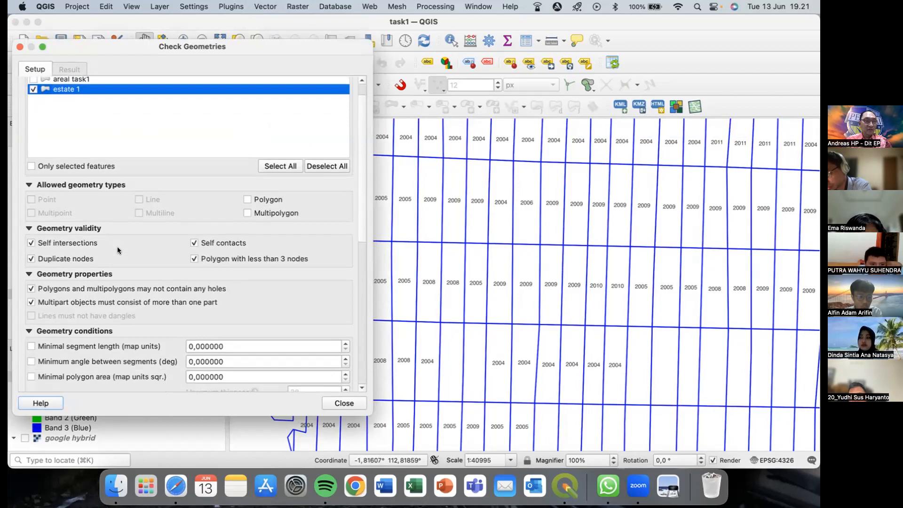
pyautogui.scroll(-1, 110, 247)
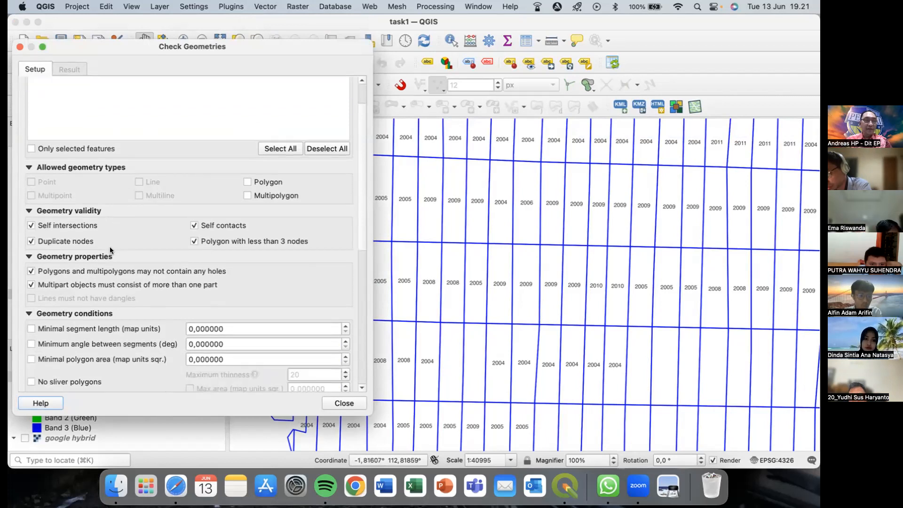
pyautogui.scroll(-2, 109, 246)
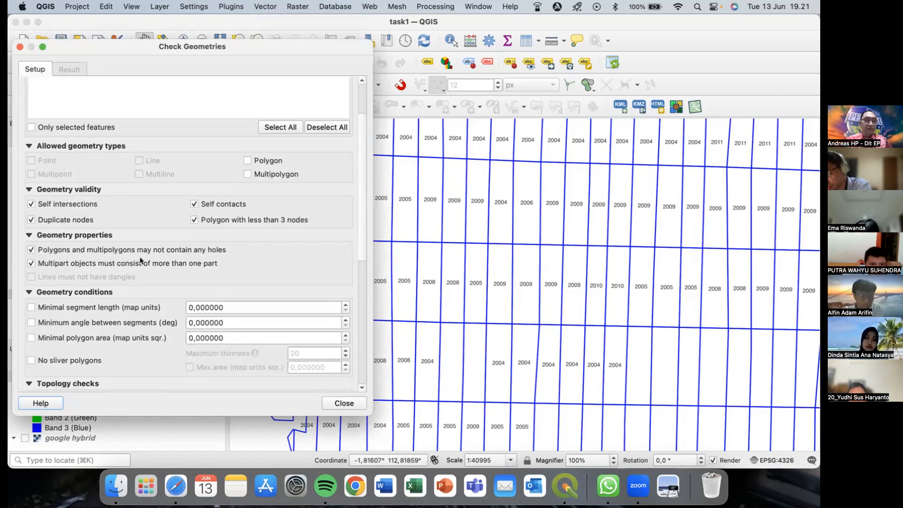
pyautogui.scroll(-10, 140, 259)
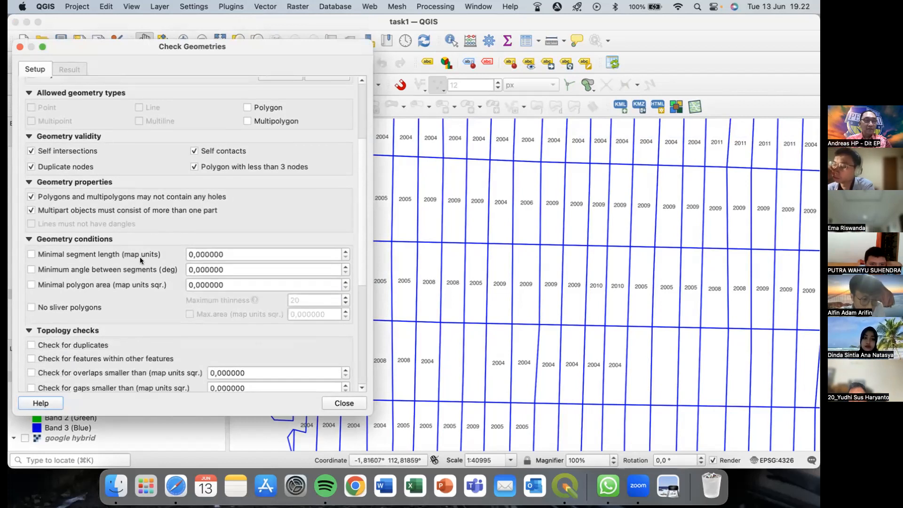
pyautogui.scroll(-2, 139, 259)
pyautogui.scroll(15, 140, 260)
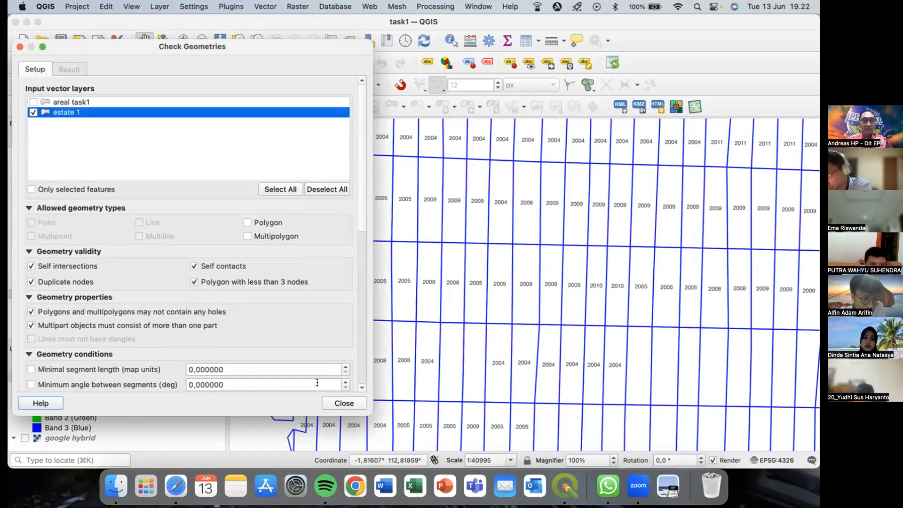
# Step: Try to run the geometry check with the PT TUNAS AGRO SUBUR KENCANA folder as the output directory
pyautogui.scroll(-20, 173, 316)
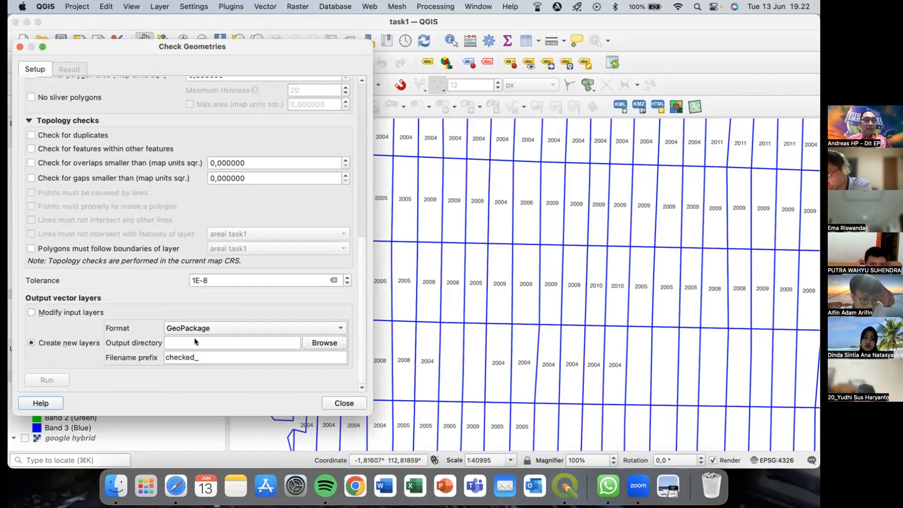
pyautogui.click(309, 342)
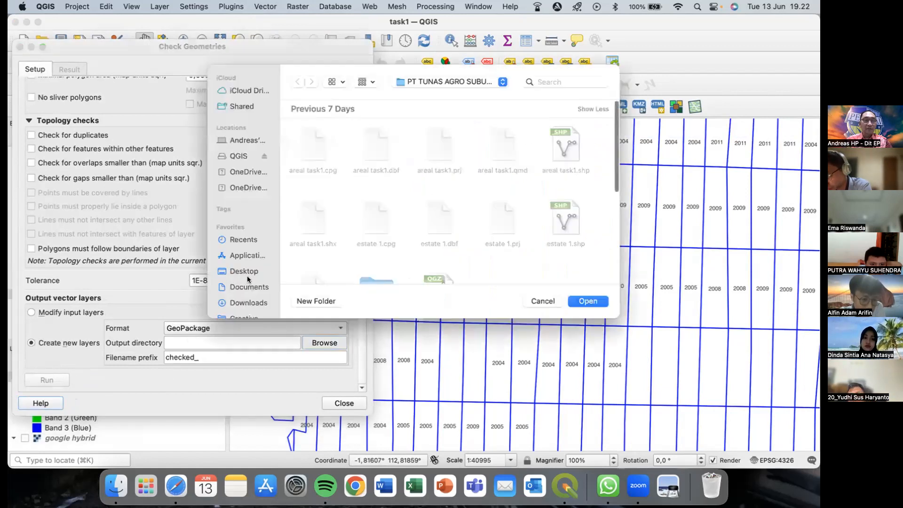
pyautogui.click(582, 302)
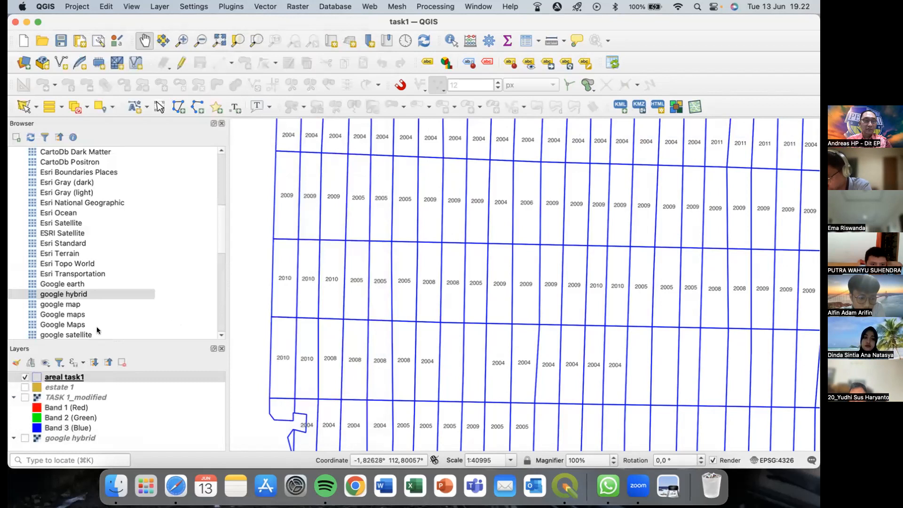
pyautogui.hotkey('ctrl', 'Up')
pyautogui.click(118, 177)
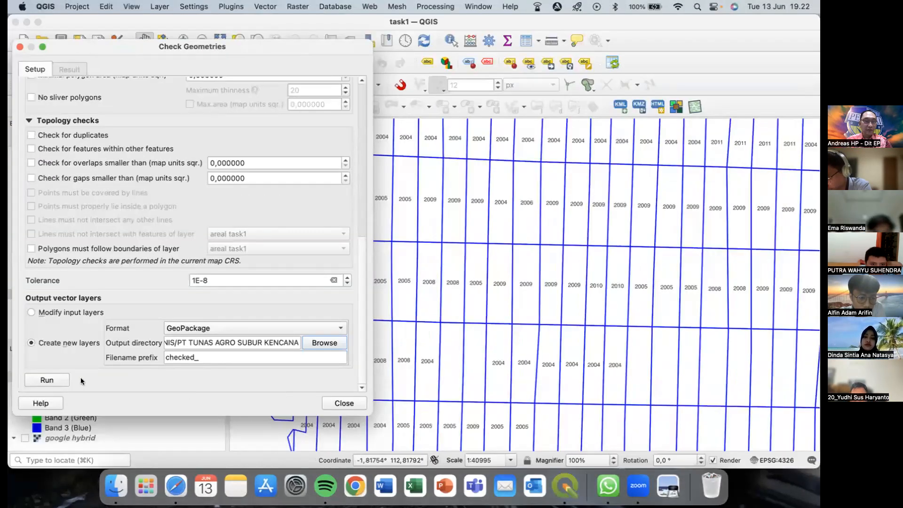
pyautogui.click(51, 378)
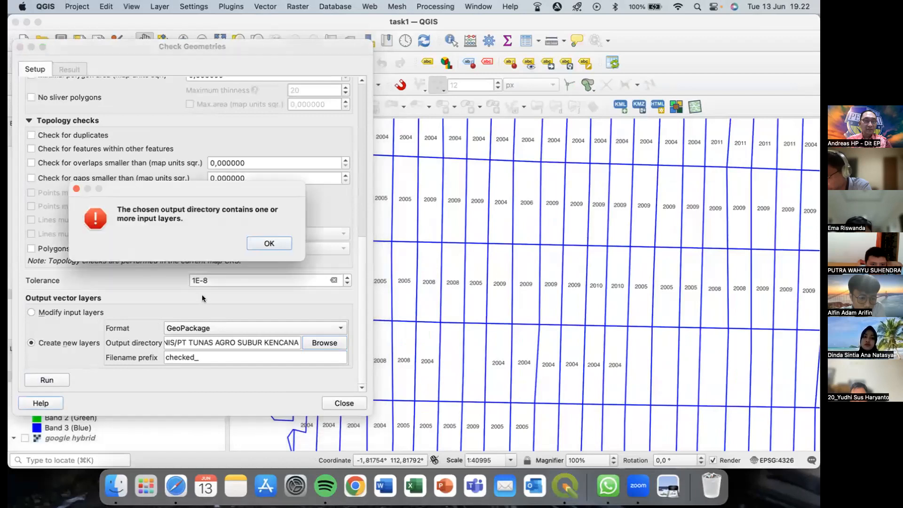
pyautogui.click(269, 243)
# Step: Create a folder named check inside PT TUNAS AGRO SUBUR KENCANA and choose it as the output directory
pyautogui.click(324, 342)
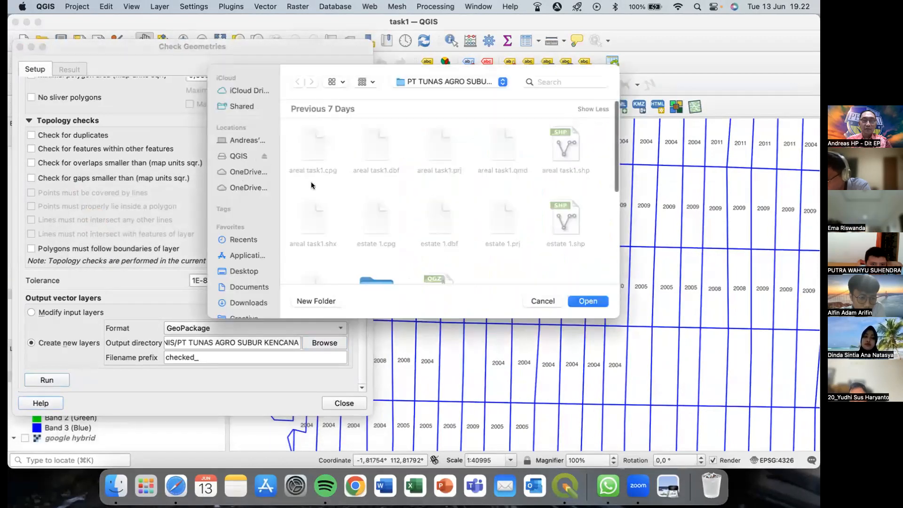
pyautogui.scroll(-2, 374, 209)
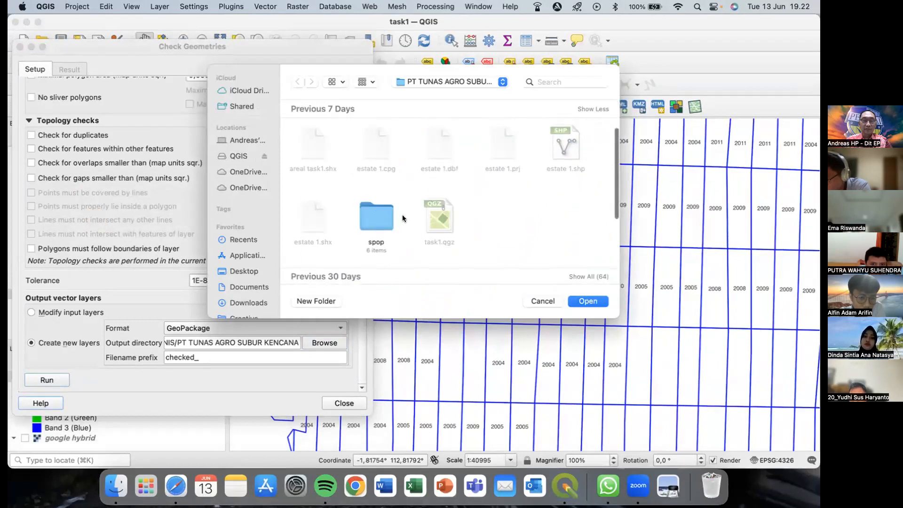
pyautogui.scroll(-3, 402, 219)
pyautogui.scroll(5, 402, 219)
pyautogui.scroll(-7, 402, 218)
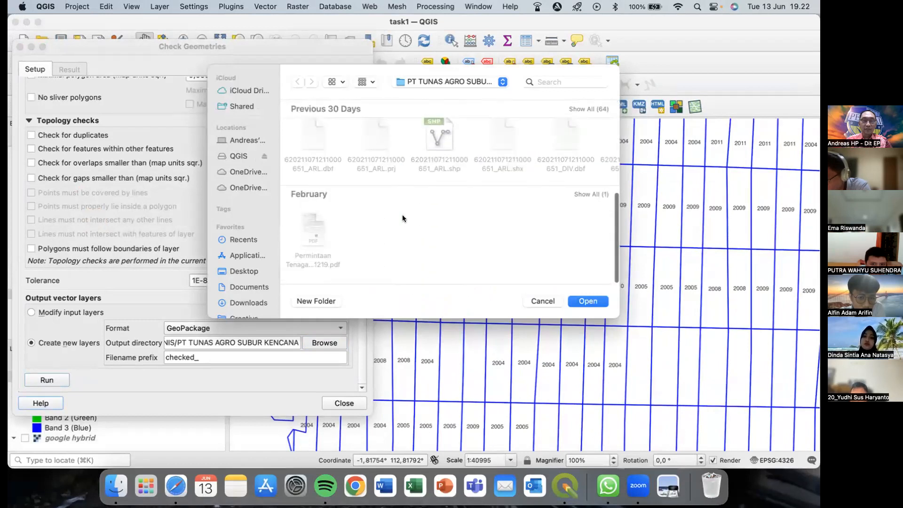
pyautogui.click(319, 300)
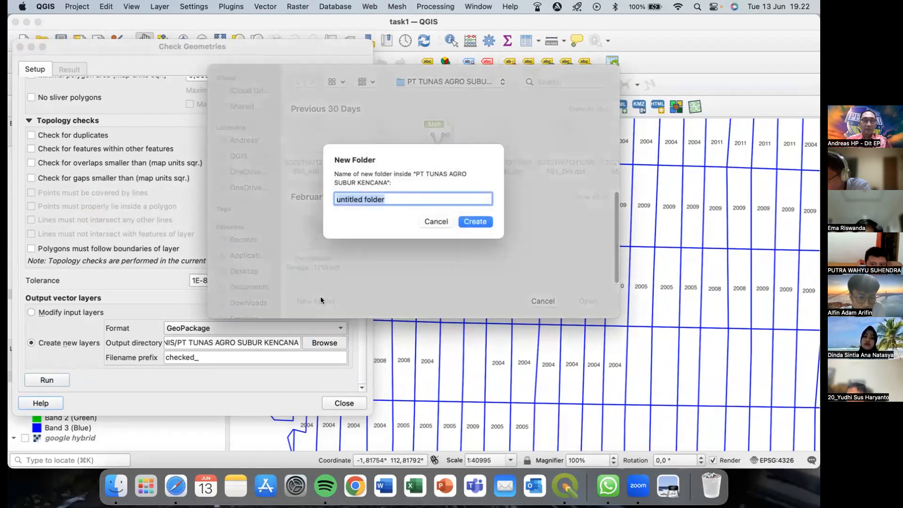
pyautogui.write('check')
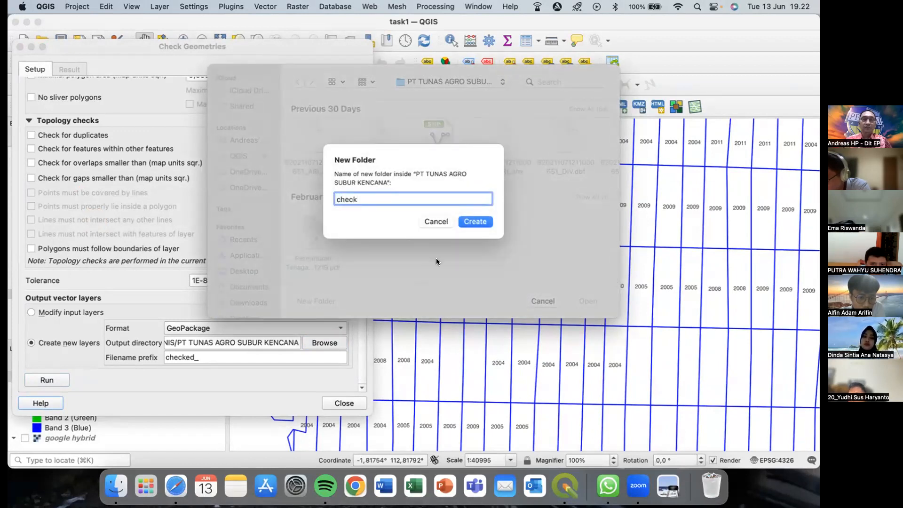
pyautogui.click(475, 221)
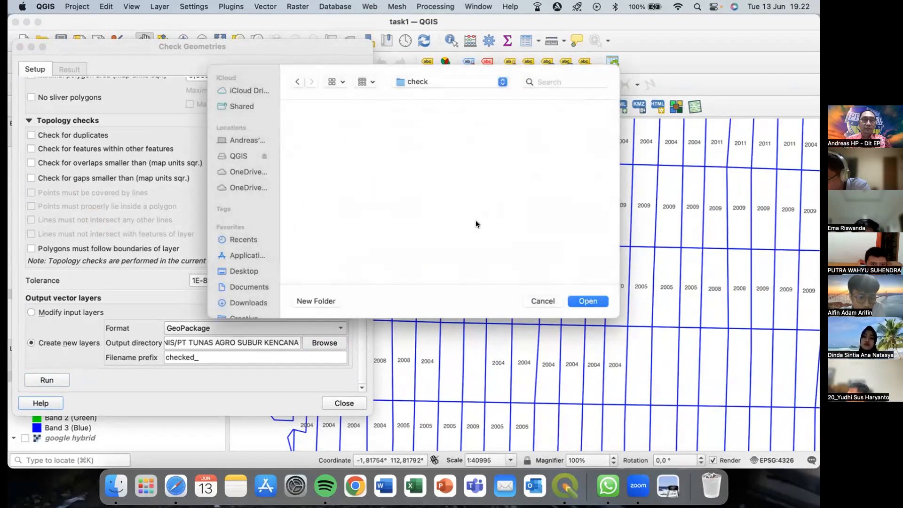
pyautogui.click(588, 301)
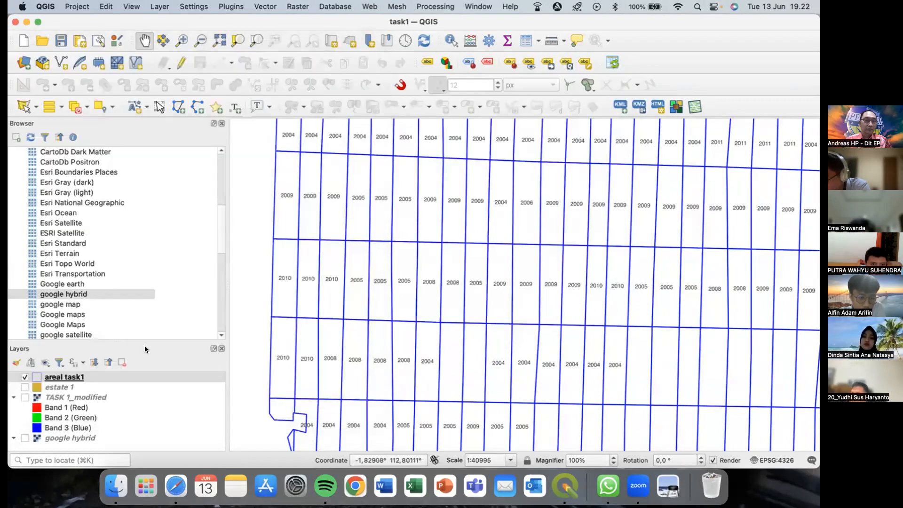
# Step: Bring the Check Geometries window back to the front and run the check on estate 1
pyautogui.hotkey('ctrl', 'Up')
pyautogui.click(165, 146)
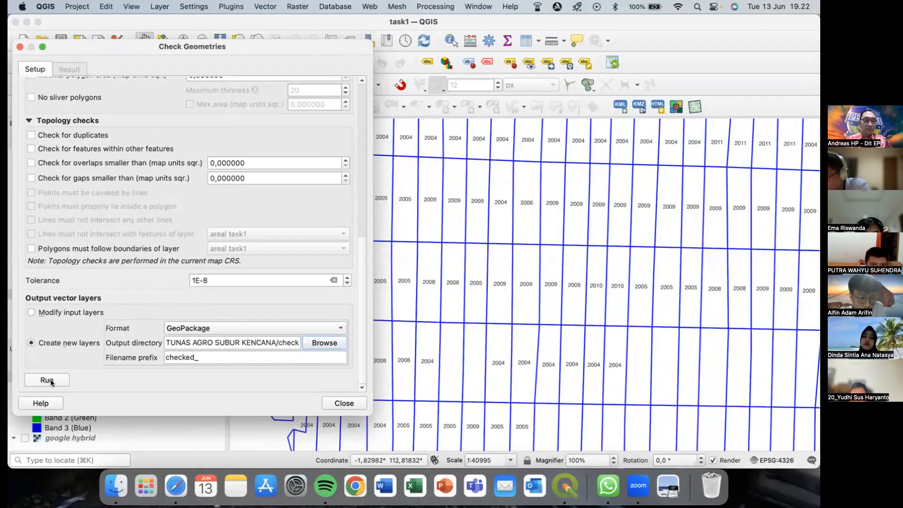
pyautogui.click(47, 380)
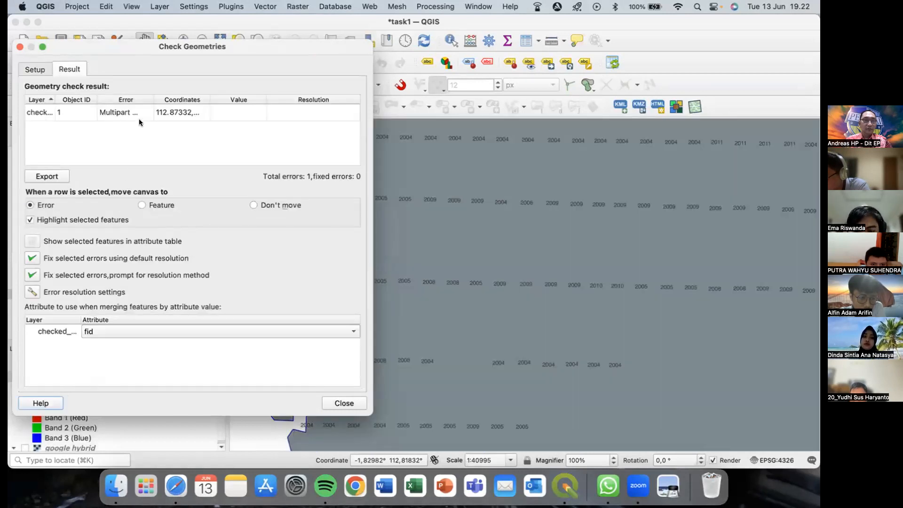
# Step: Locate the reported multipart error on the map and examine where it lies within the estate boundary
pyautogui.click(127, 113)
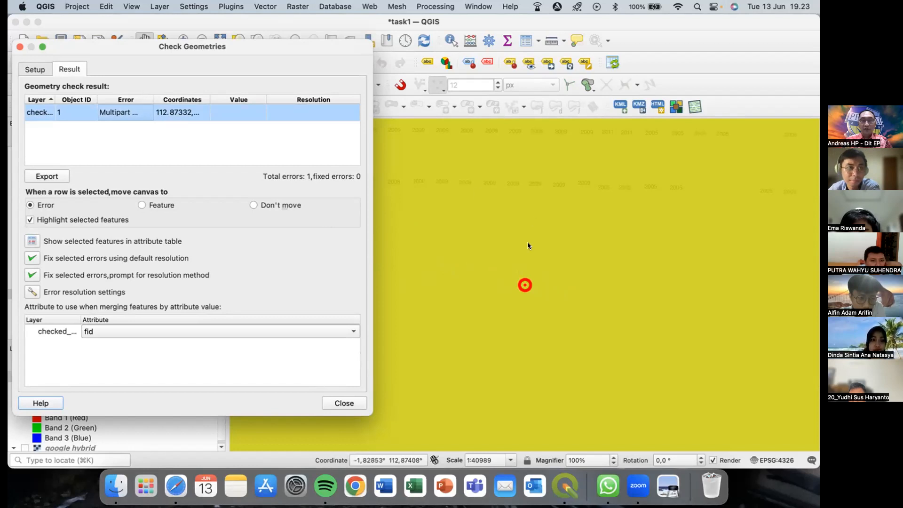
pyautogui.scroll(-2, 531, 277)
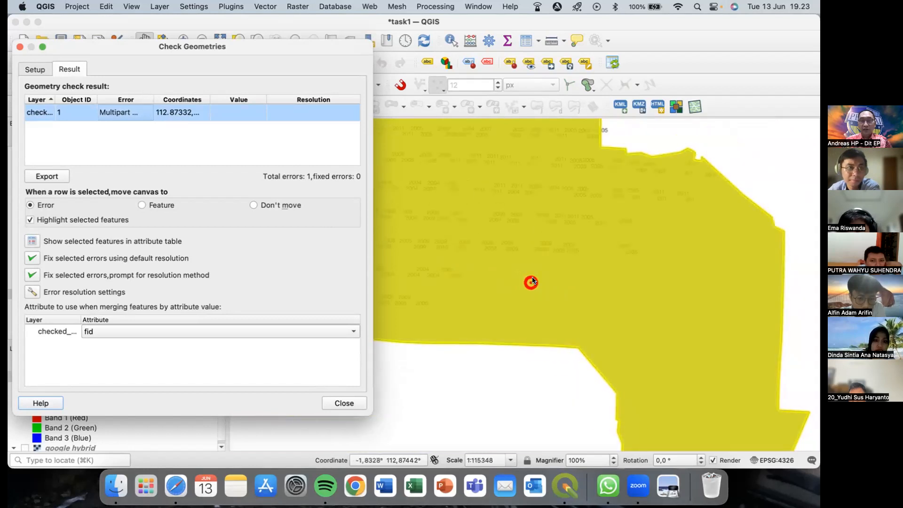
pyautogui.scroll(-2, 532, 281)
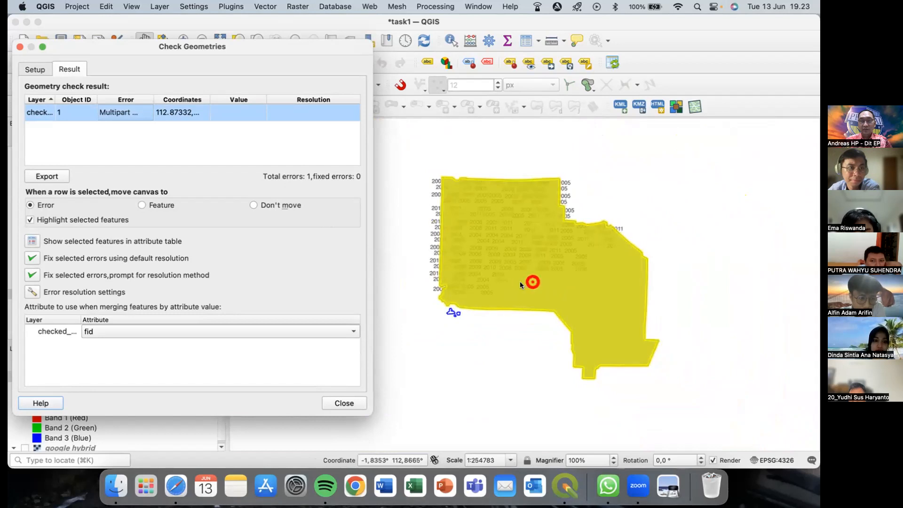
pyautogui.scroll(2, 520, 281)
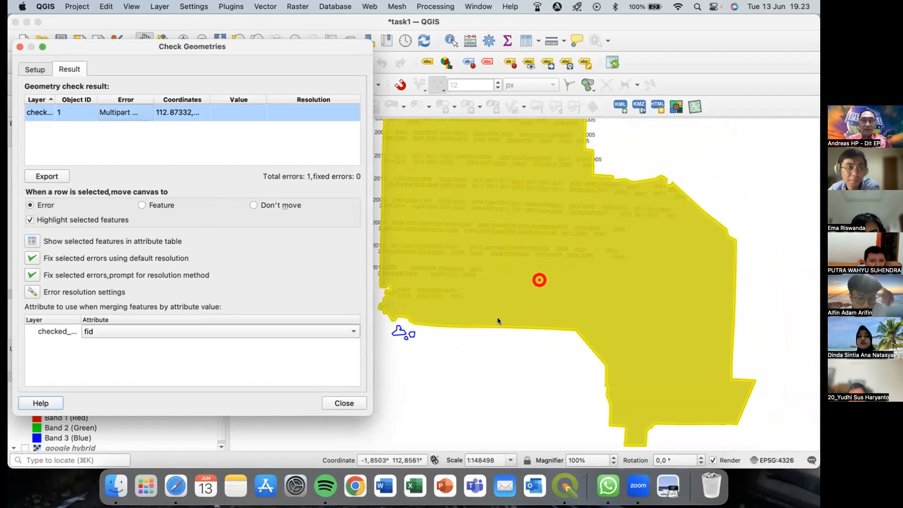
pyautogui.click(517, 347)
pyautogui.moveTo(518, 347); pyautogui.dragTo(452, 369)
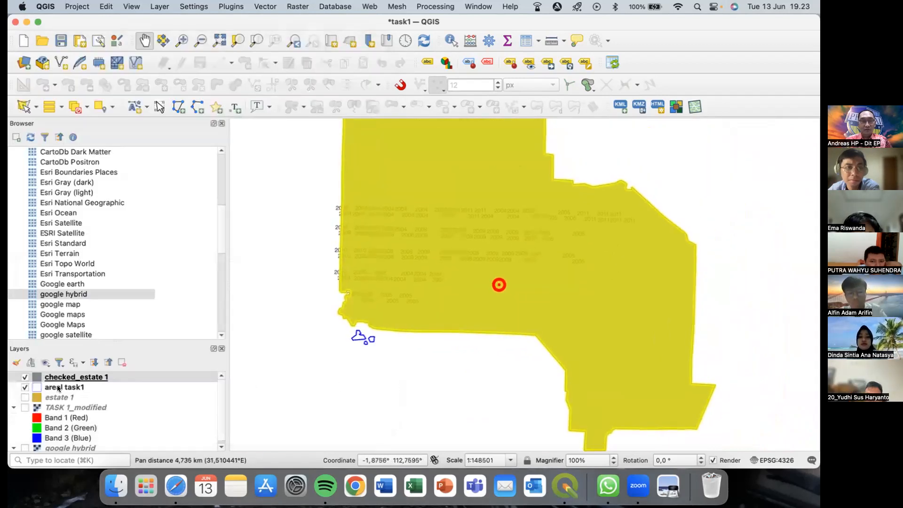
# Step: Hide the checked_estate 1 layer and compare the marked error location with the areal task1 blocks
pyautogui.click(26, 379)
pyautogui.click(25, 379)
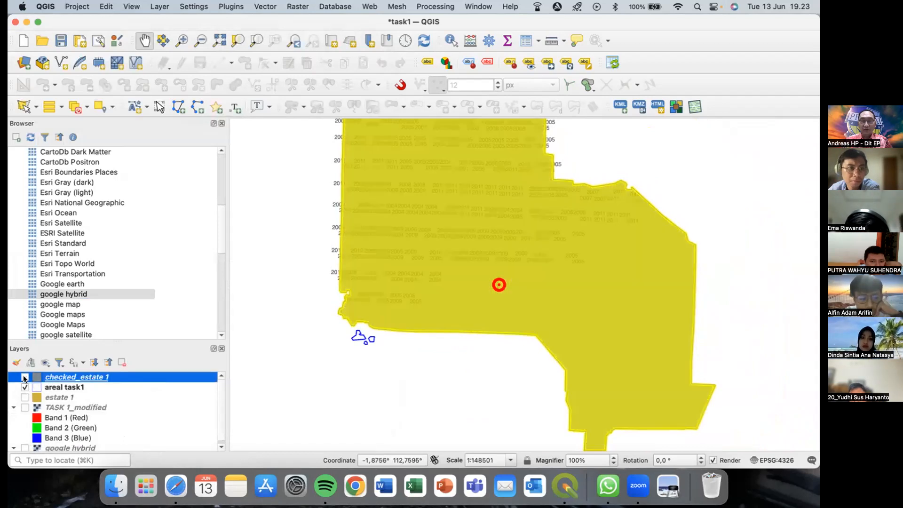
pyautogui.scroll(5, 497, 288)
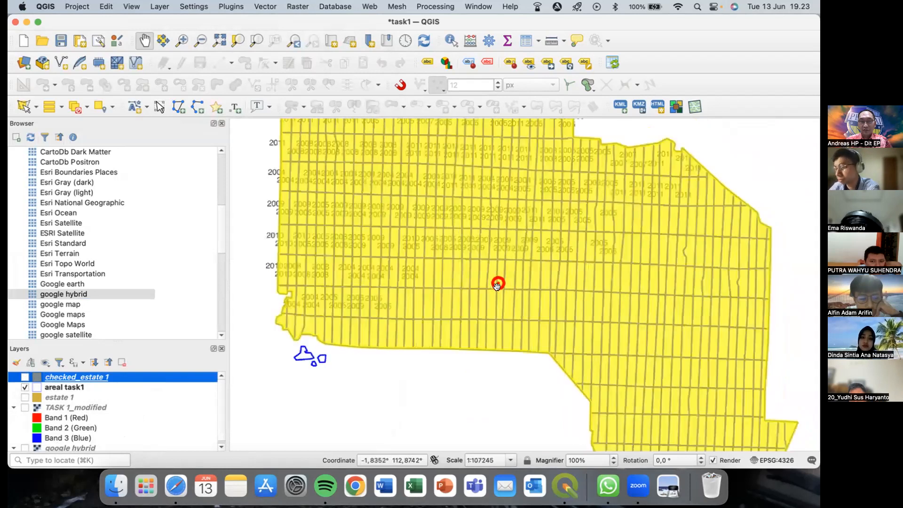
pyautogui.moveTo(477, 269); pyautogui.dragTo(472, 309)
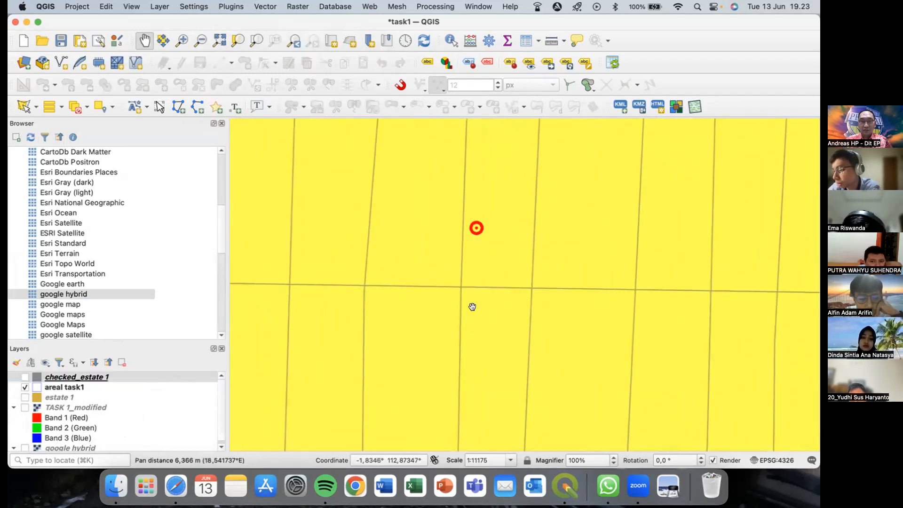
pyautogui.click(25, 377)
pyautogui.click(25, 378)
pyautogui.click(25, 377)
pyautogui.click(25, 377)
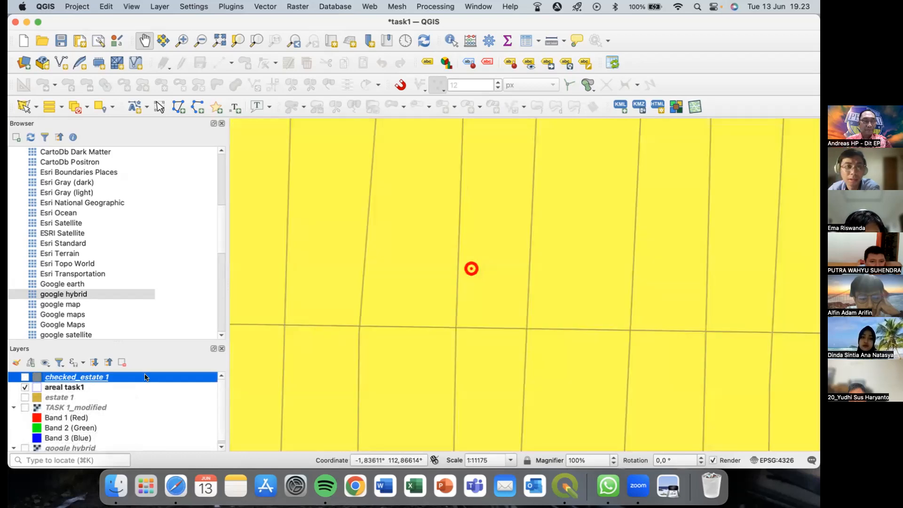
# Step: Show checked_estate 1 instead of areal task1 and examine where the error marker lies within the whole estate boundary
pyautogui.click(25, 378)
pyautogui.click(24, 387)
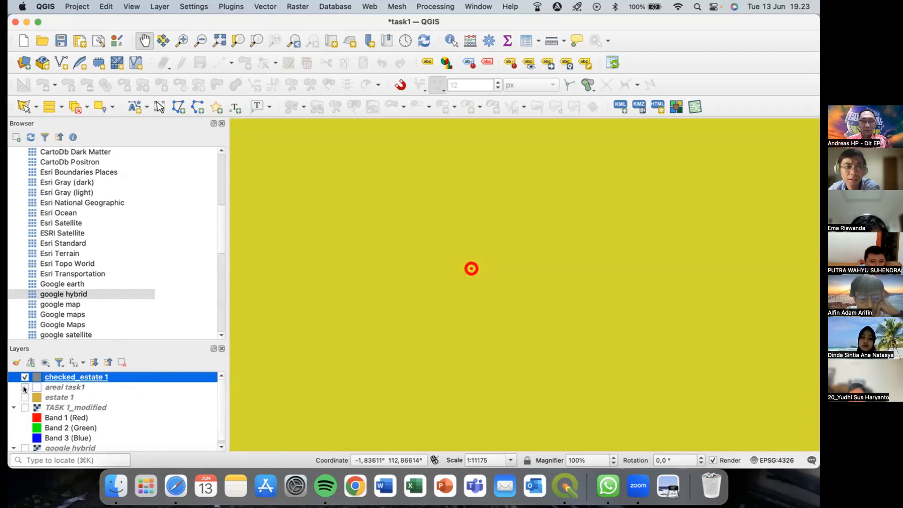
pyautogui.scroll(-4, 479, 327)
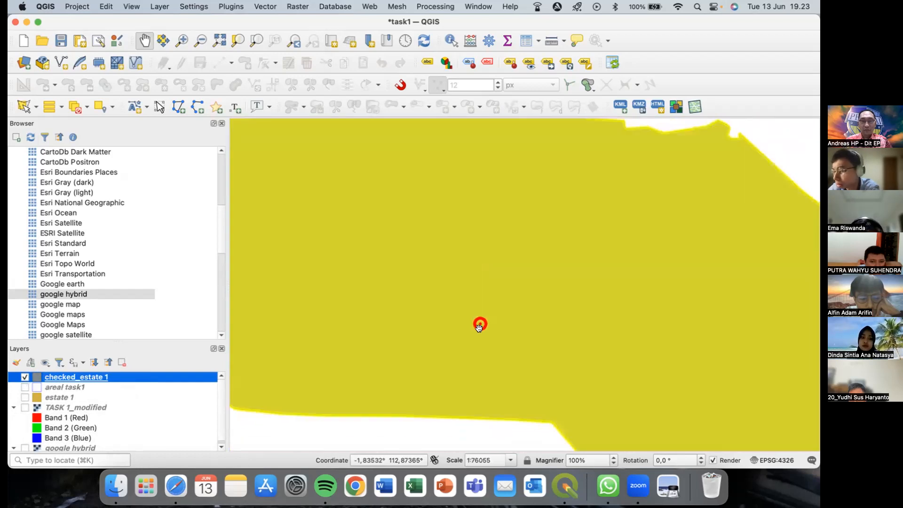
pyautogui.scroll(-2, 480, 328)
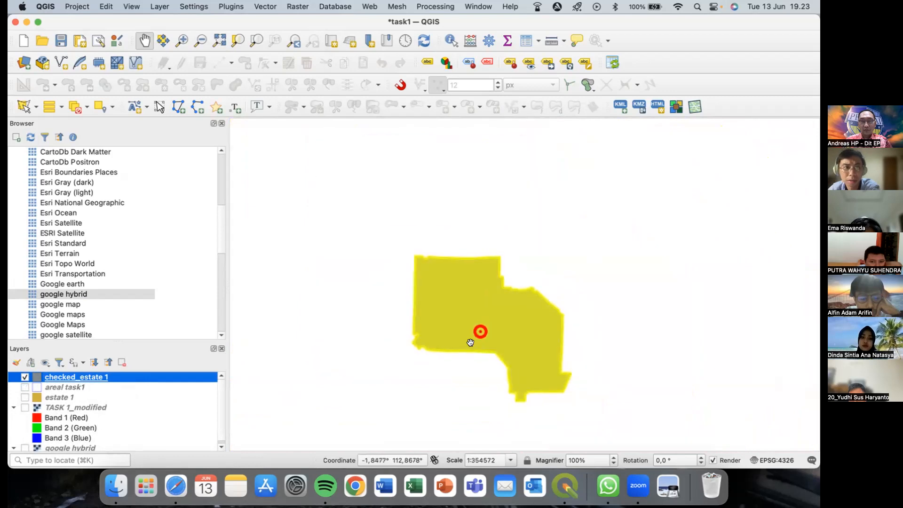
pyautogui.moveTo(469, 339); pyautogui.dragTo(460, 282)
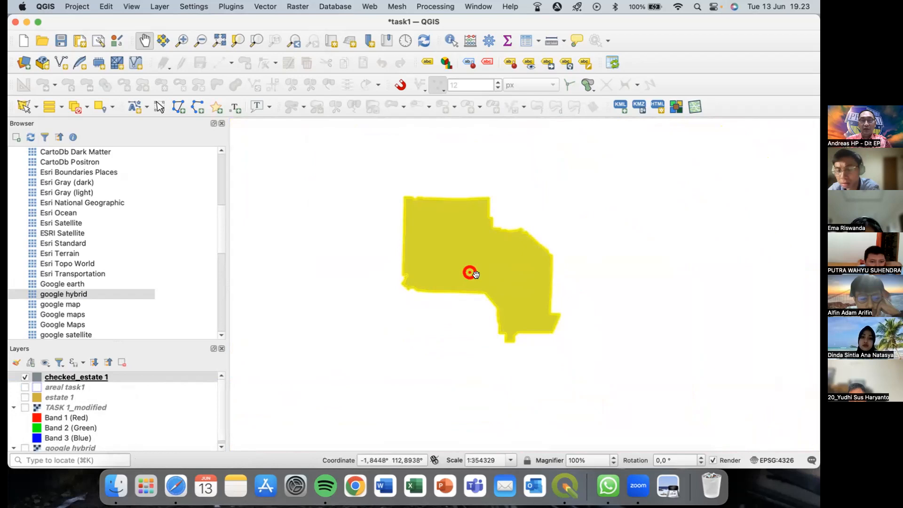
pyautogui.scroll(4, 480, 268)
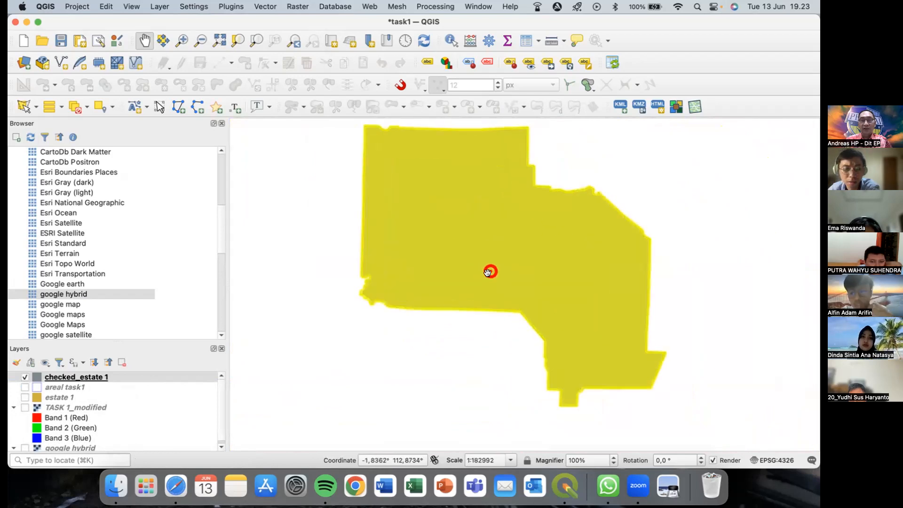
pyautogui.scroll(-2, 487, 272)
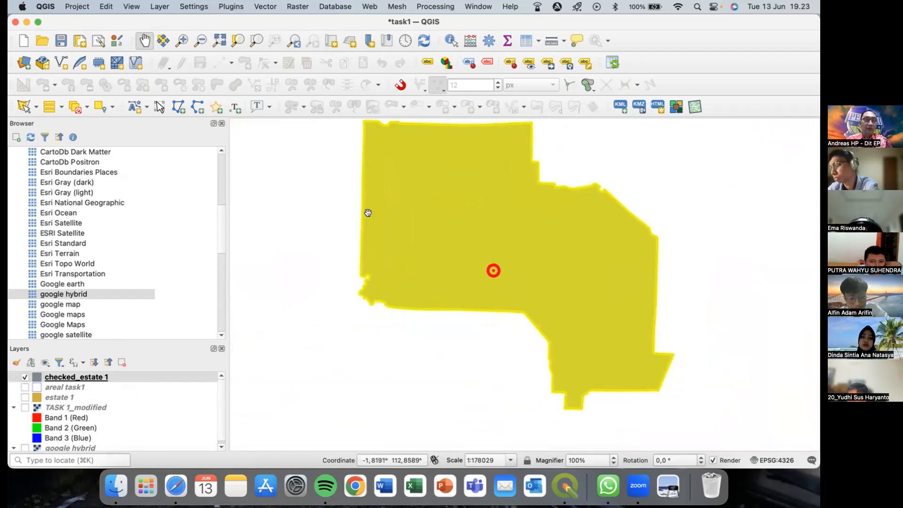
# Step: Return to the Check Geometries setup, replace estate 1 with areal task1 as the input layer, and limit the check to selected features
pyautogui.click(259, 7)
pyautogui.click(282, 22)
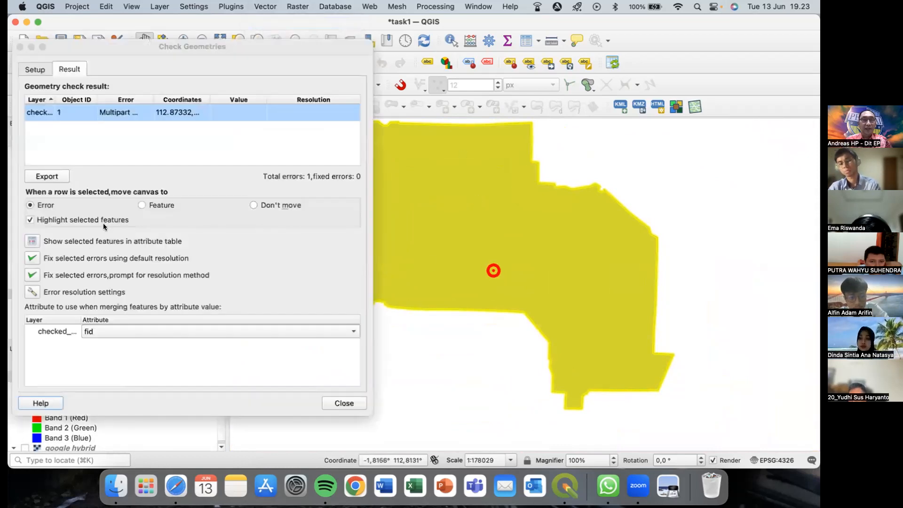
pyautogui.click(31, 69)
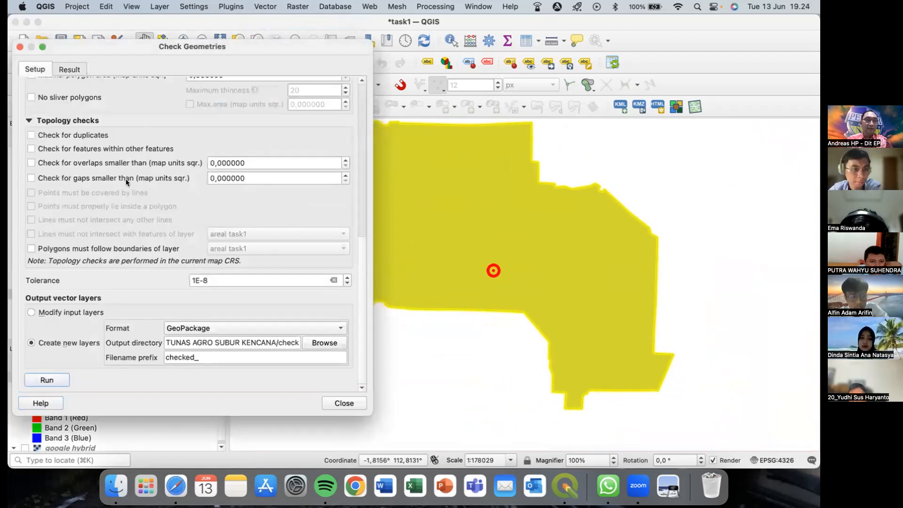
pyautogui.scroll(10, 127, 178)
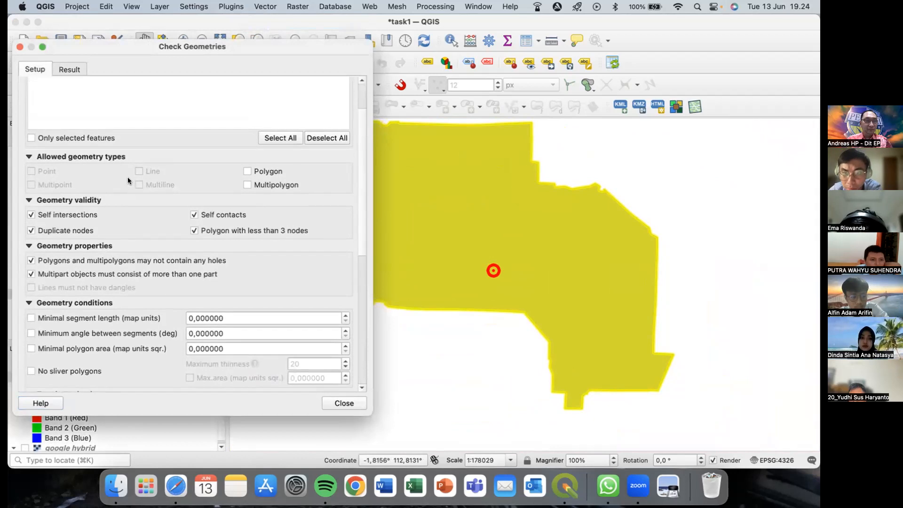
pyautogui.scroll(3, 127, 178)
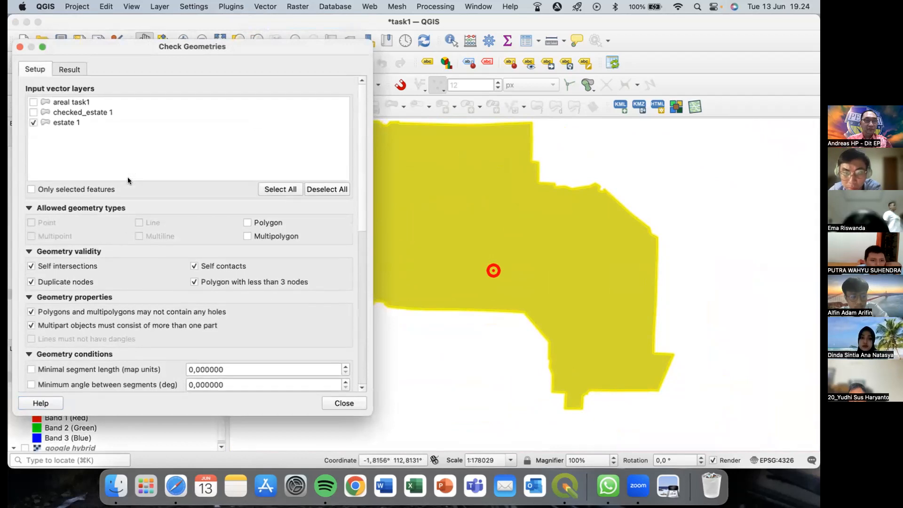
pyautogui.click(31, 122)
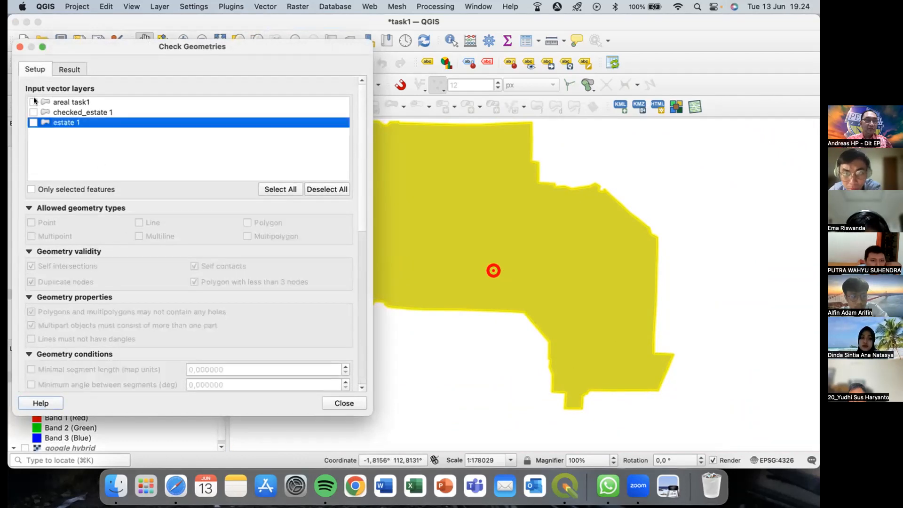
pyautogui.click(33, 101)
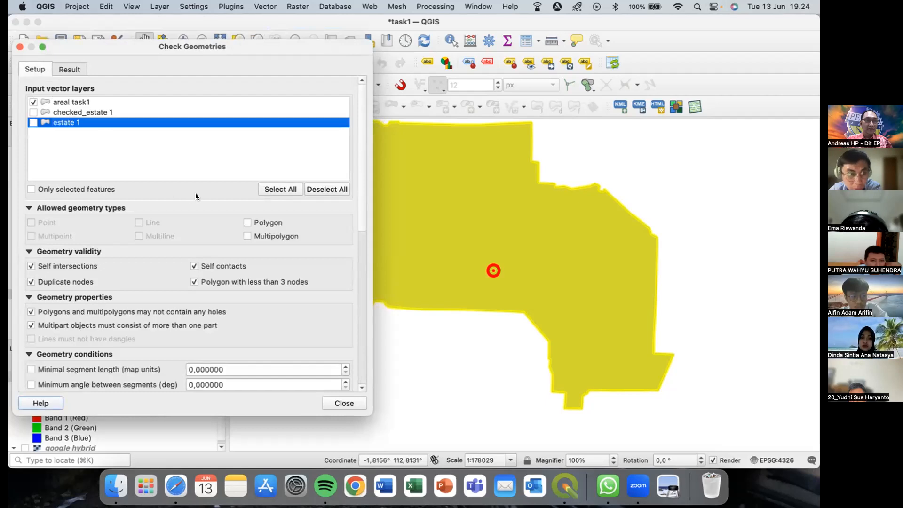
pyautogui.click(76, 103)
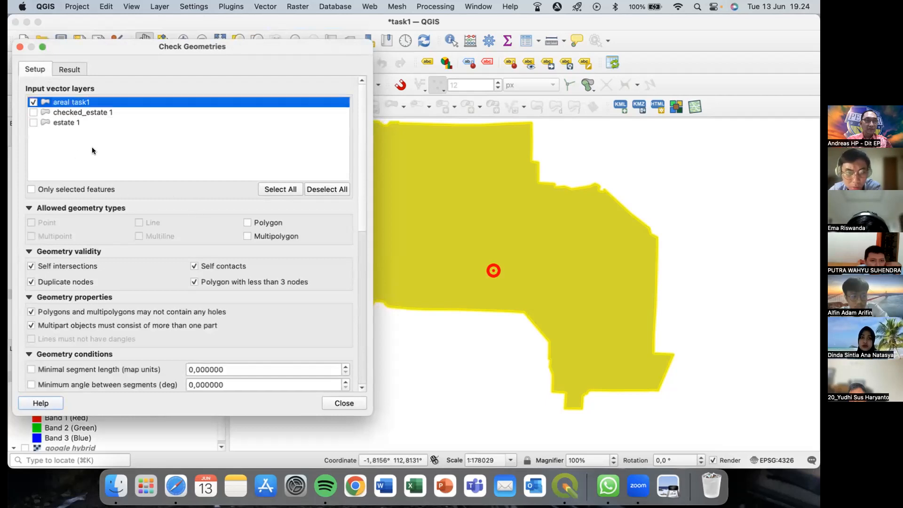
pyautogui.click(91, 188)
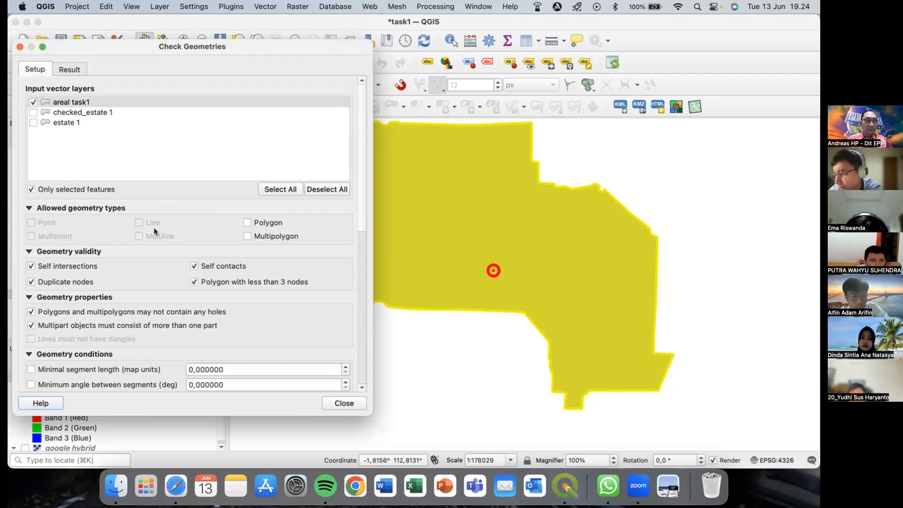
# Step: Review the remaining check settings, run the geometry check on areal task1, and close the Check Geometries window after viewing the result
pyautogui.scroll(-2, 155, 231)
pyautogui.scroll(-2, 154, 231)
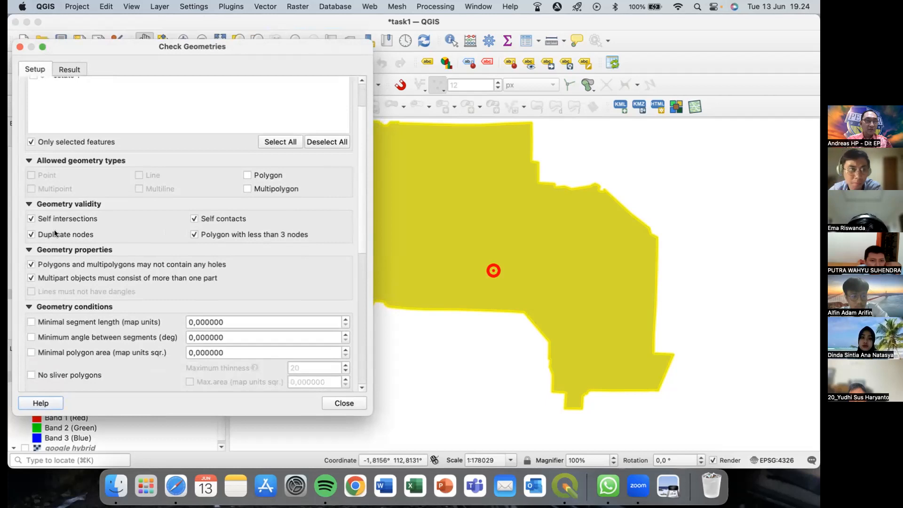
pyautogui.scroll(-2, 121, 262)
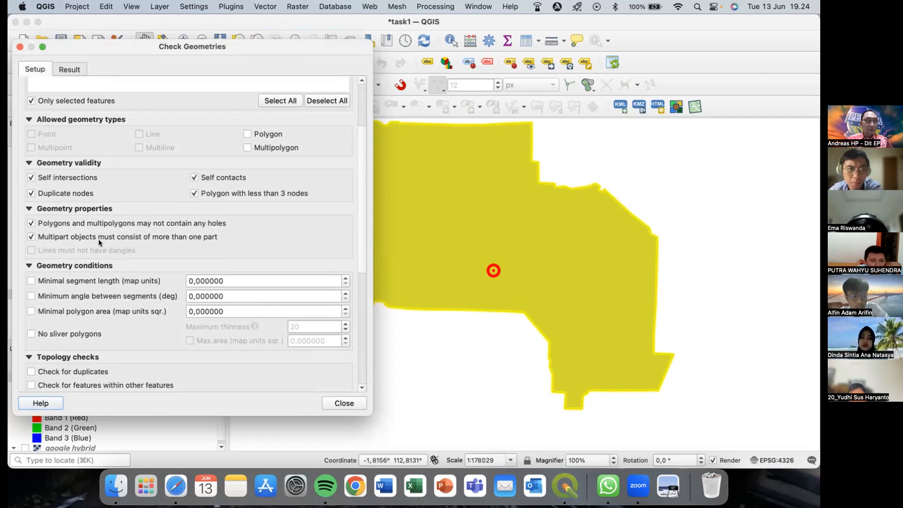
pyautogui.scroll(-7, 99, 243)
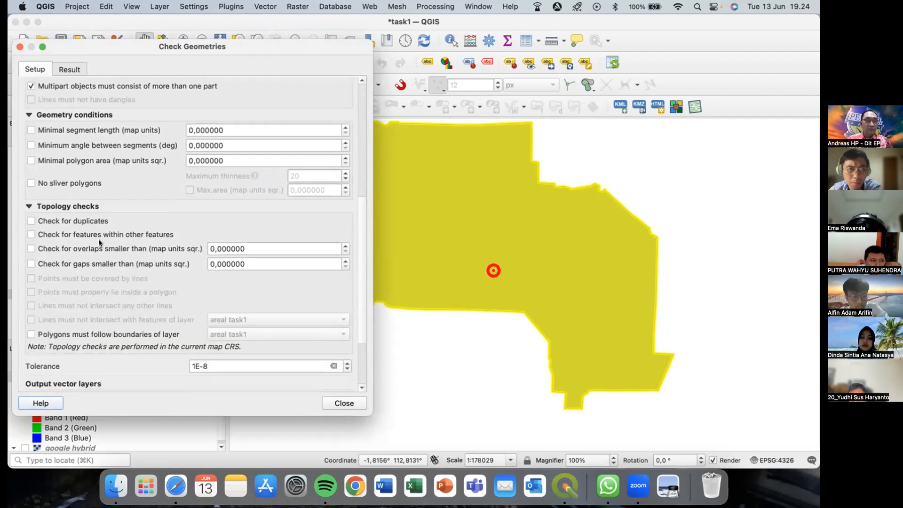
pyautogui.scroll(-4, 98, 239)
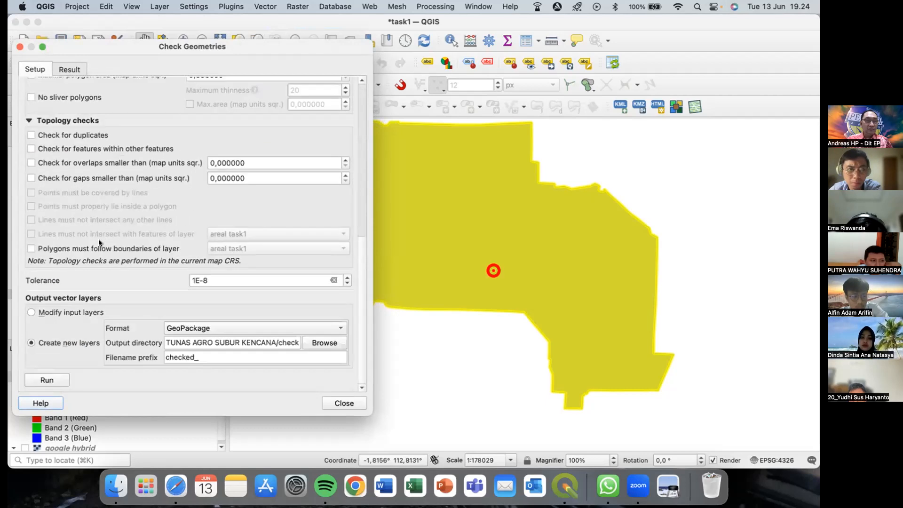
pyautogui.click(50, 375)
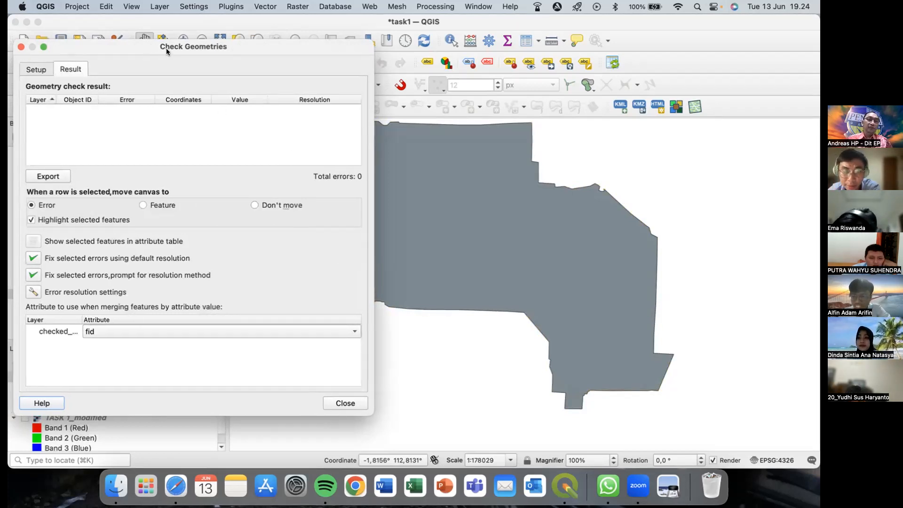
pyautogui.moveTo(148, 45); pyautogui.dragTo(190, 53)
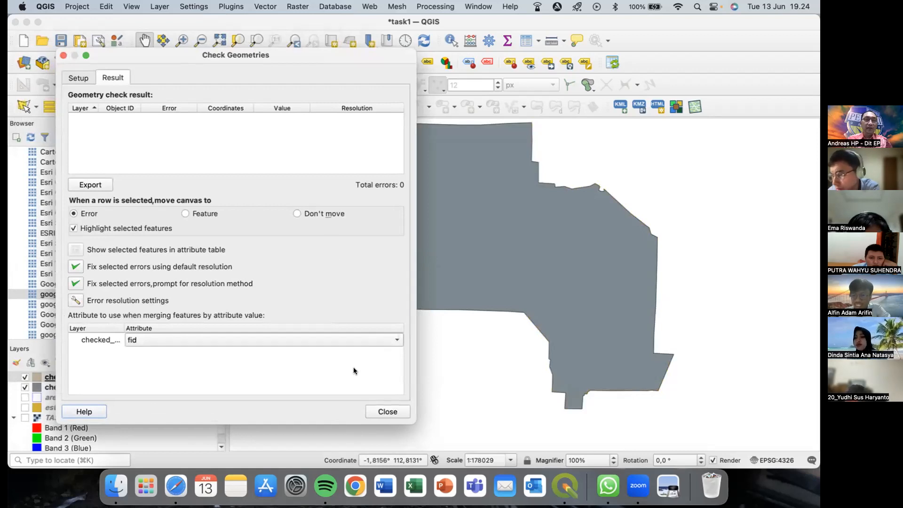
pyautogui.click(387, 412)
# Step: Open the task001 project, discarding the unsaved changes to task1, and examine the western planting area on the TASK 2 map
pyautogui.click(77, 7)
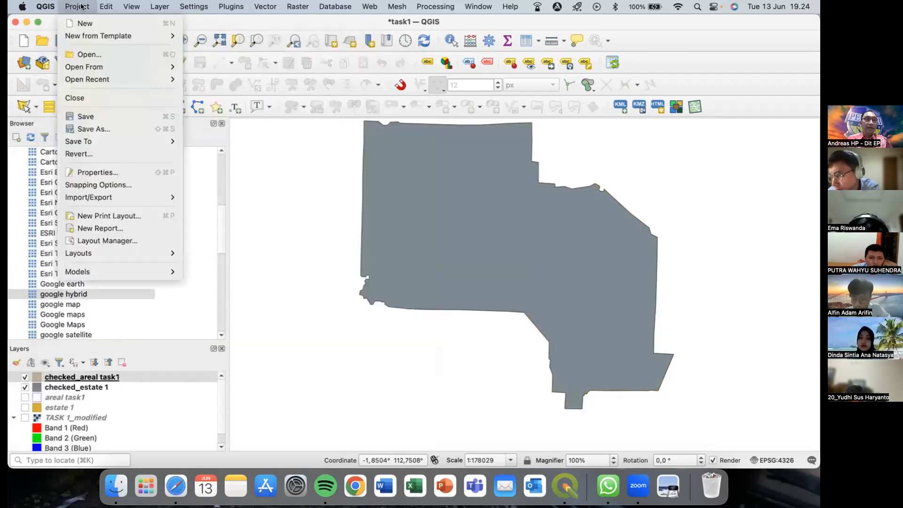
pyautogui.moveTo(103, 71)
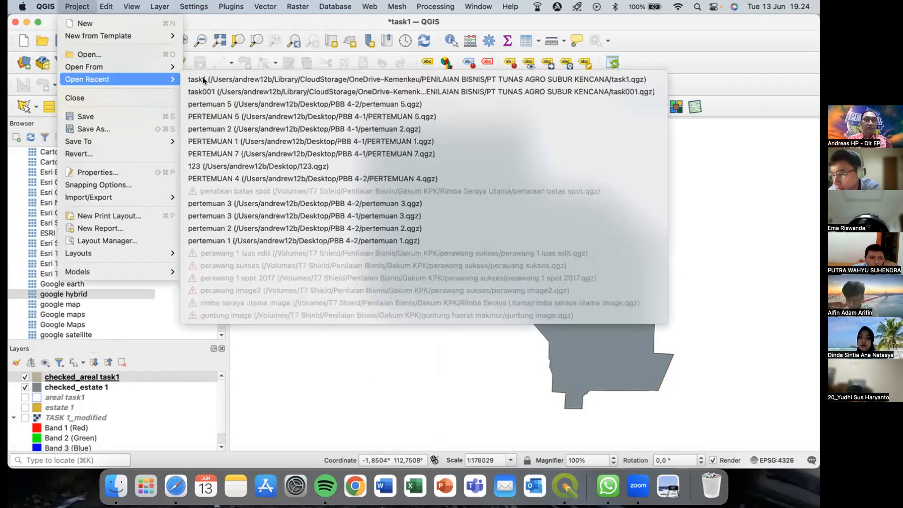
pyautogui.click(312, 92)
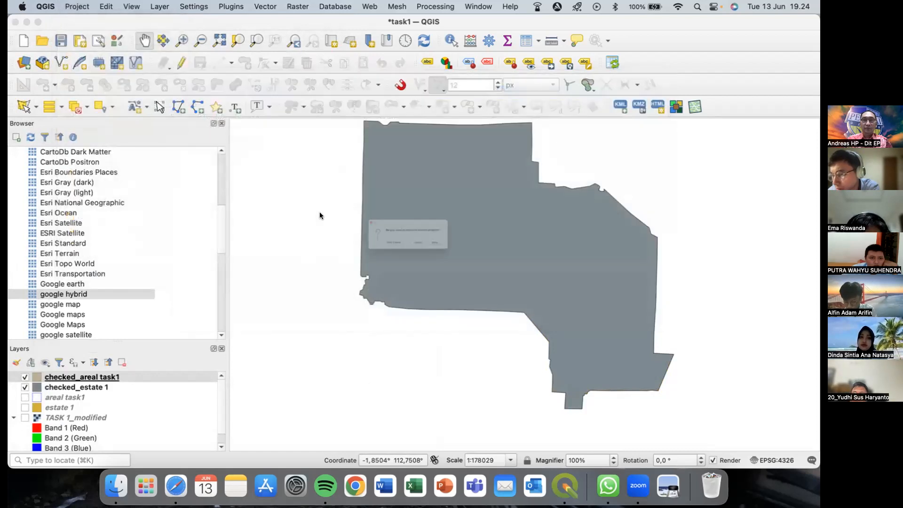
pyautogui.click(382, 255)
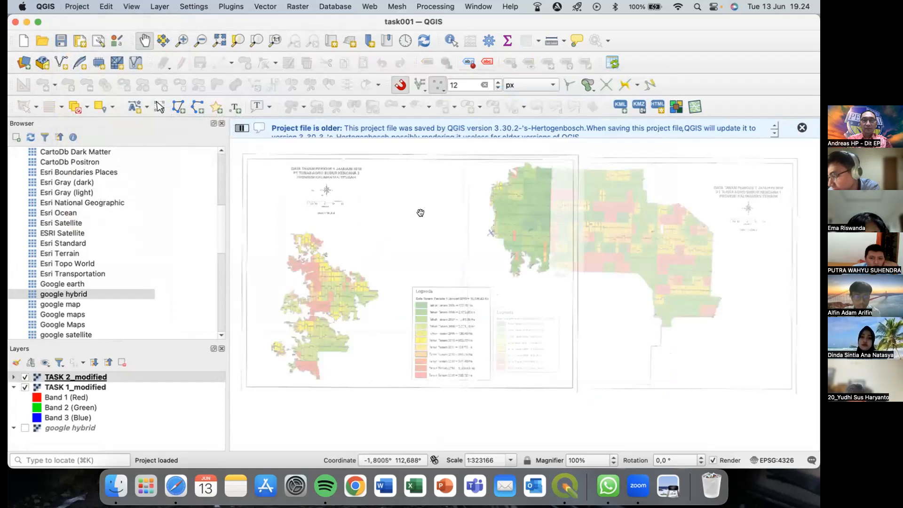
pyautogui.scroll(2, 409, 236)
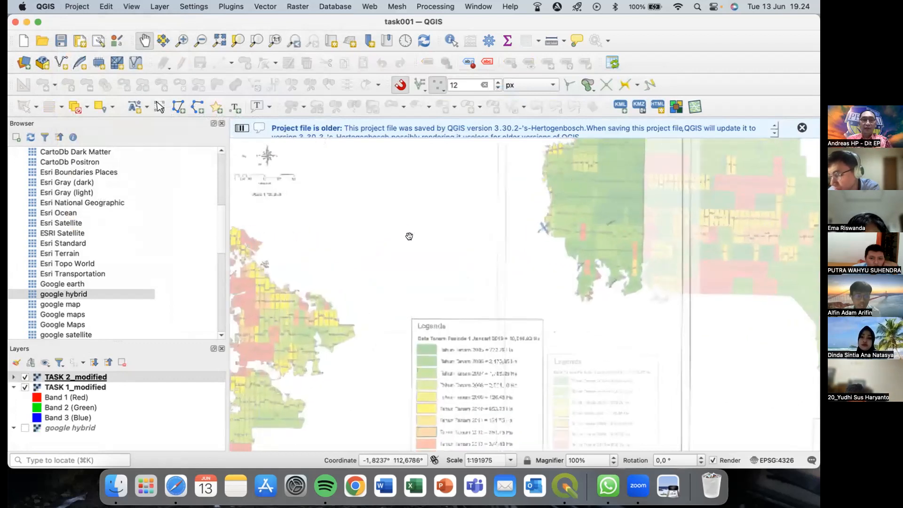
pyautogui.scroll(1, 409, 236)
pyautogui.moveTo(358, 229); pyautogui.dragTo(441, 201)
pyautogui.moveTo(367, 289); pyautogui.dragTo(388, 274)
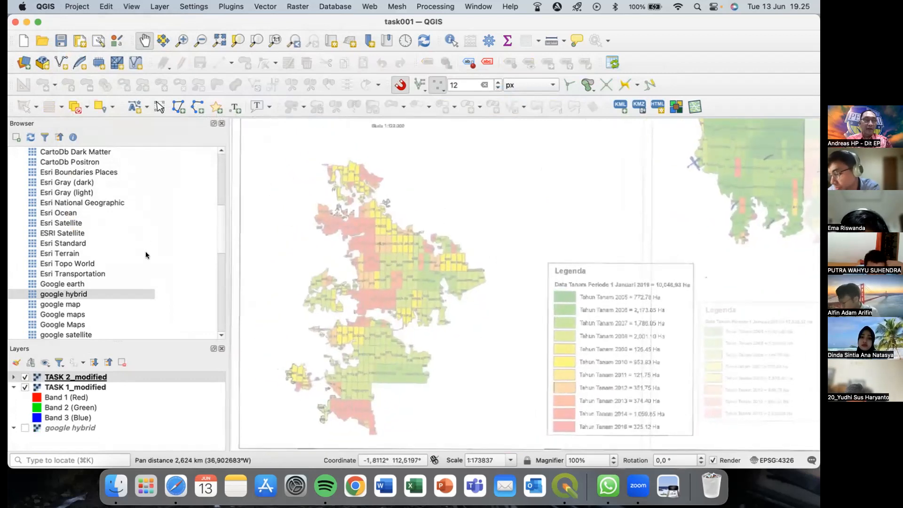
# Step: Switch back from task001 to the recently used task1 project
pyautogui.click(69, 8)
pyautogui.moveTo(88, 78)
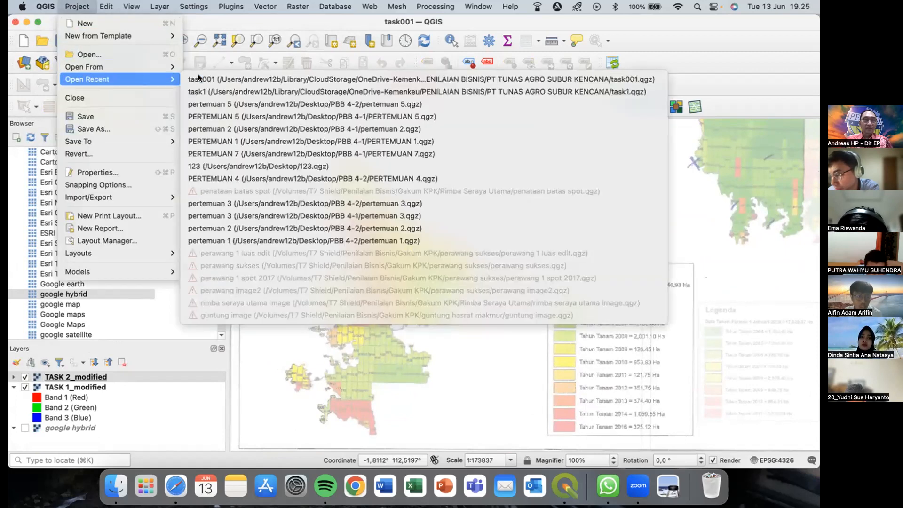
pyautogui.click(222, 78)
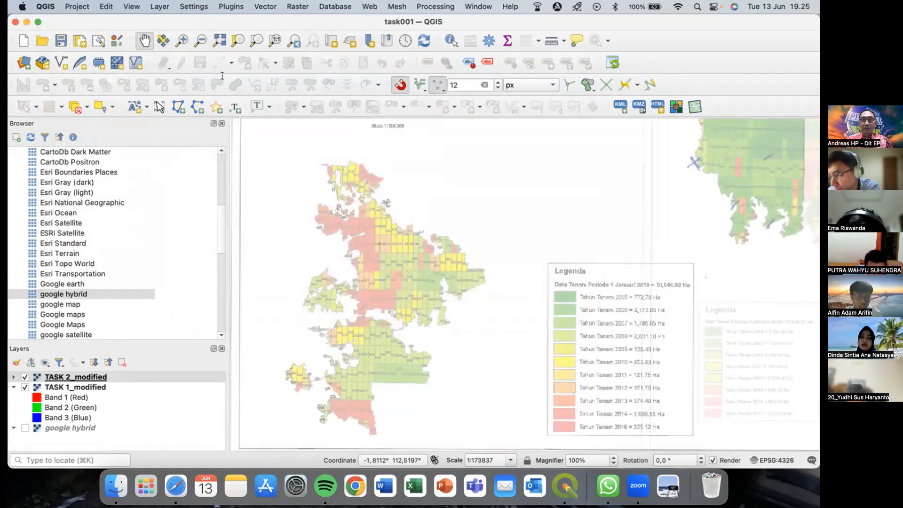
pyautogui.click(70, 6)
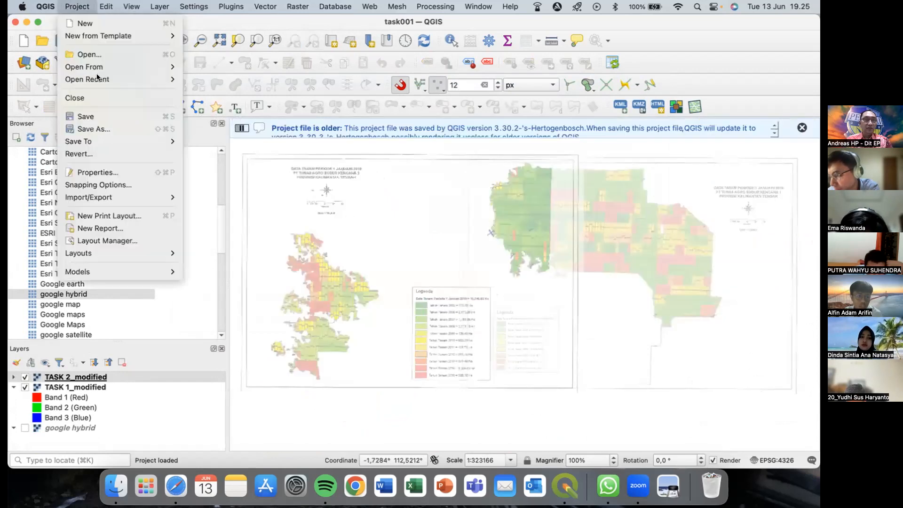
pyautogui.moveTo(126, 79)
pyautogui.click(244, 92)
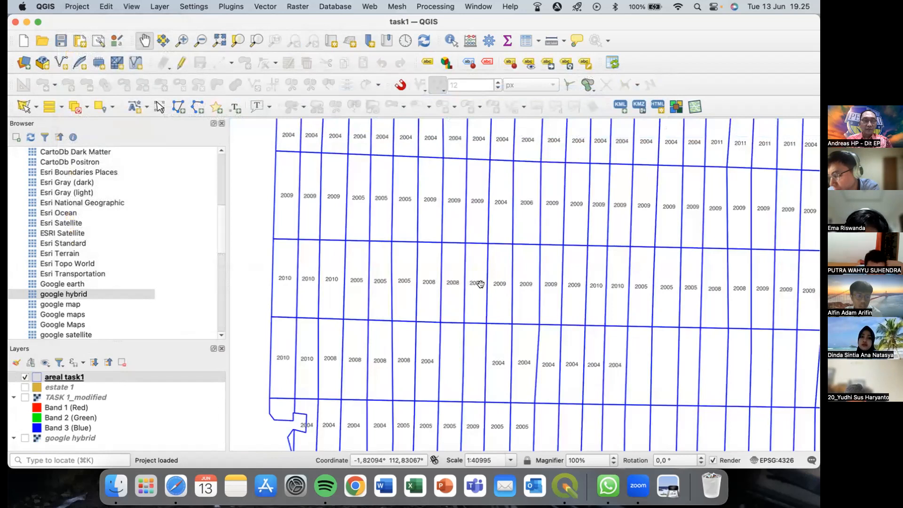
# Step: Look over the areal task1 blocks, show the estate 1 layer, and hide areal task1 to view the estate outline alone
pyautogui.moveTo(470, 291); pyautogui.dragTo(360, 278)
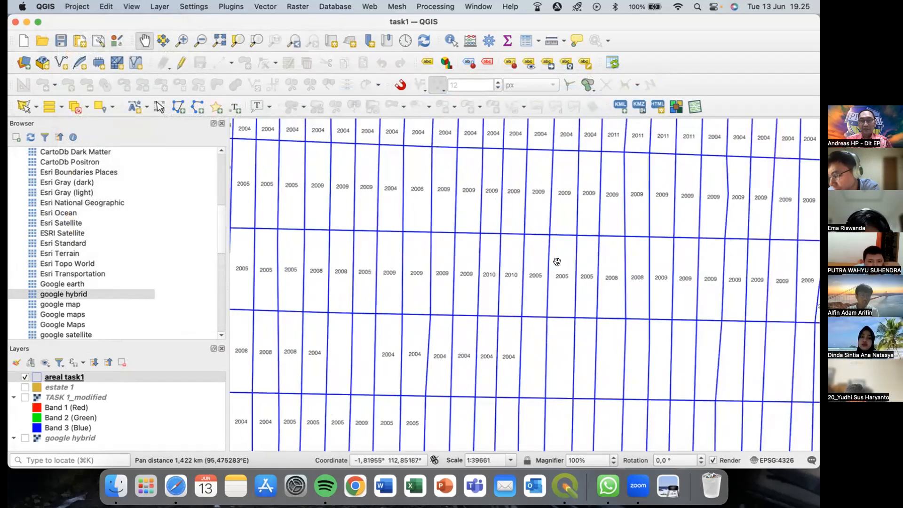
pyautogui.moveTo(559, 264); pyautogui.dragTo(532, 349)
pyautogui.moveTo(580, 280); pyautogui.dragTo(442, 297)
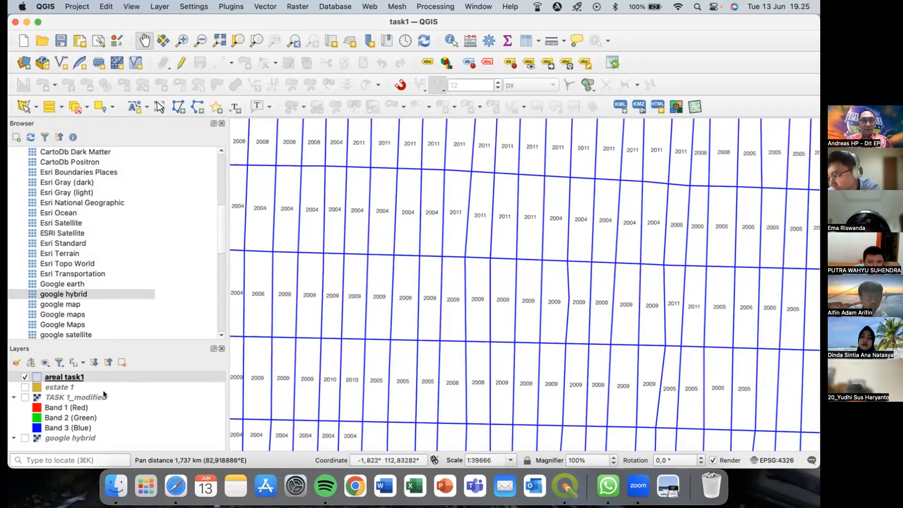
pyautogui.click(25, 387)
pyautogui.click(23, 380)
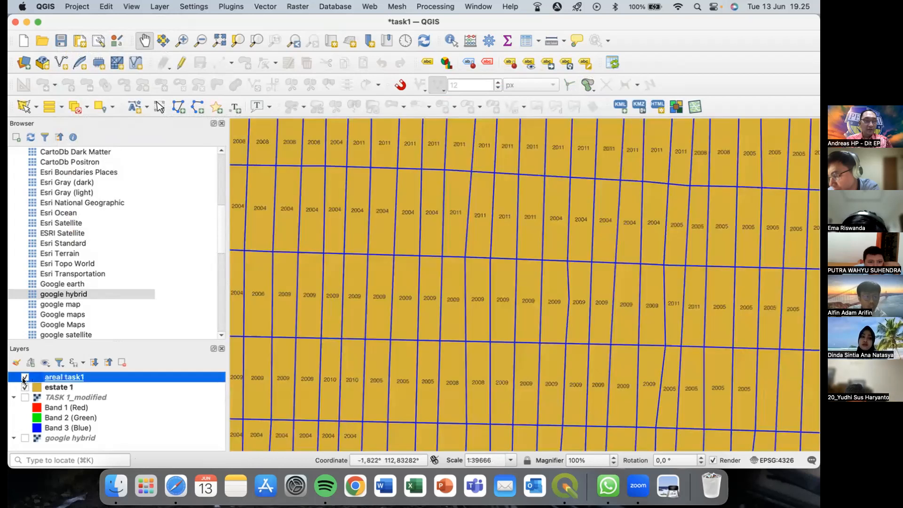
pyautogui.click(25, 377)
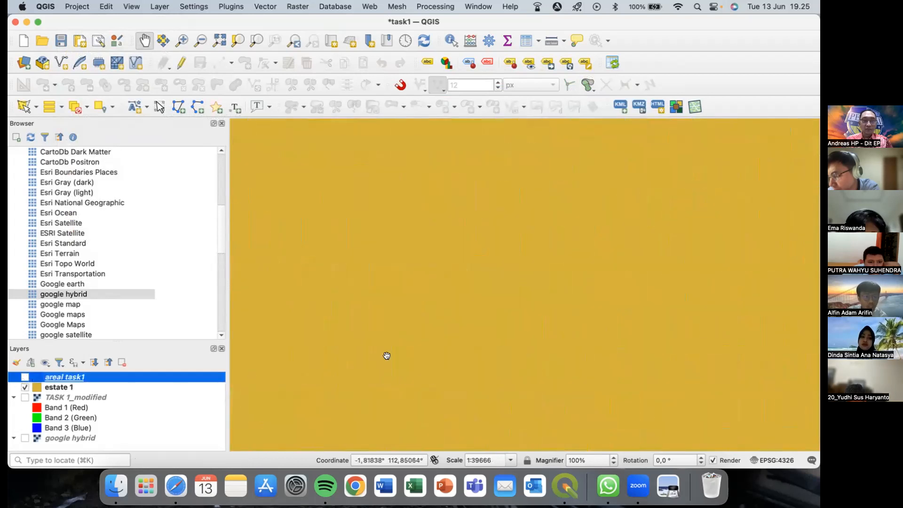
pyautogui.scroll(-2, 522, 334)
pyautogui.moveTo(487, 344); pyautogui.dragTo(500, 256)
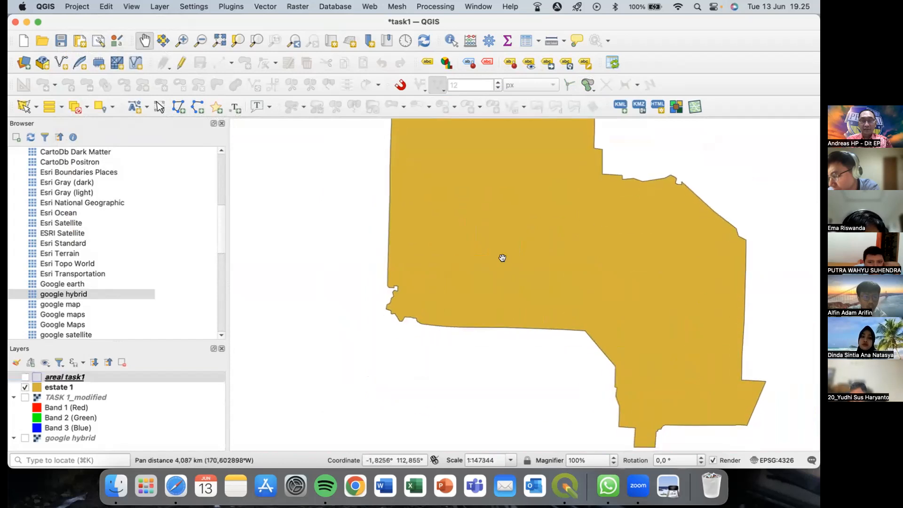
# Step: Set up a geometry check on the estate 1 layer with Polygon as the allowed geometry type
pyautogui.moveTo(470, 316); pyautogui.dragTo(468, 286)
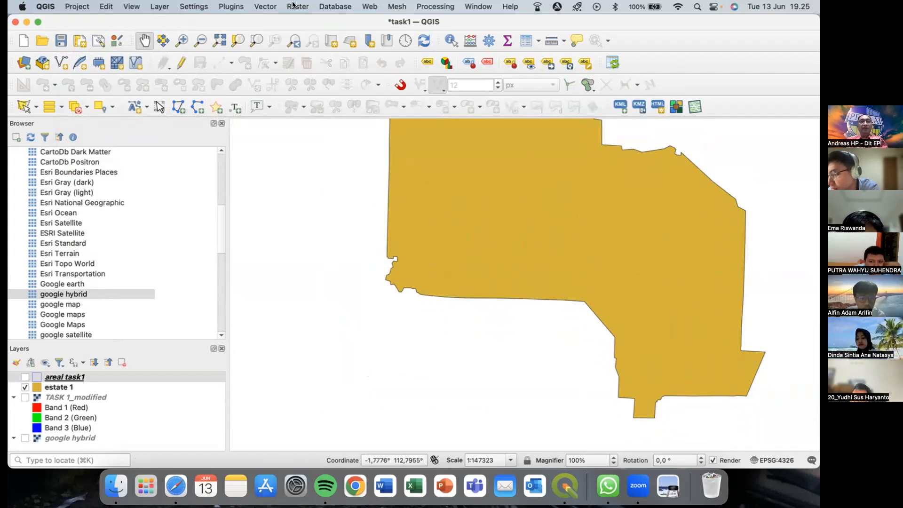
pyautogui.click(265, 6)
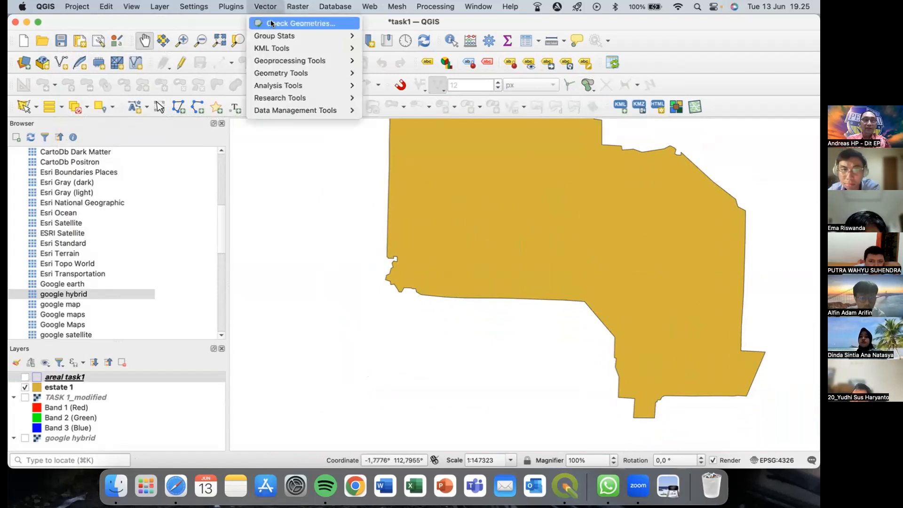
pyautogui.click(284, 22)
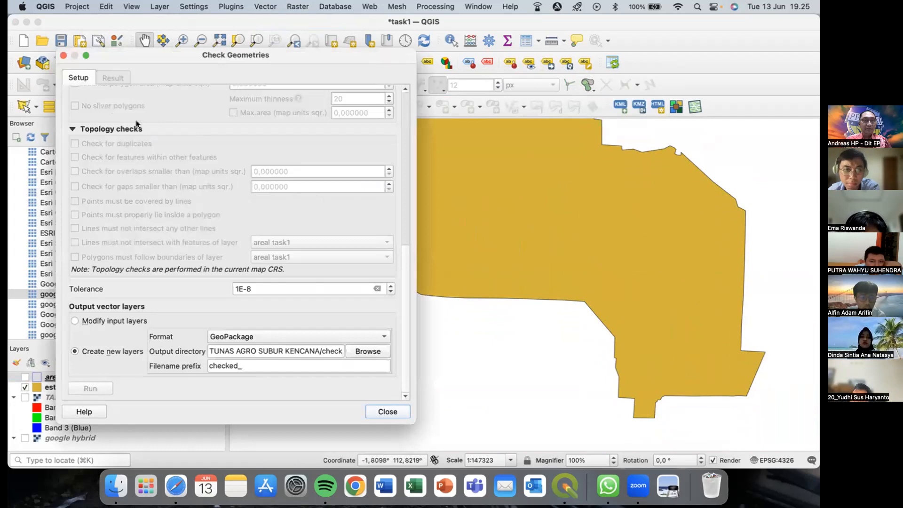
pyautogui.scroll(10, 156, 147)
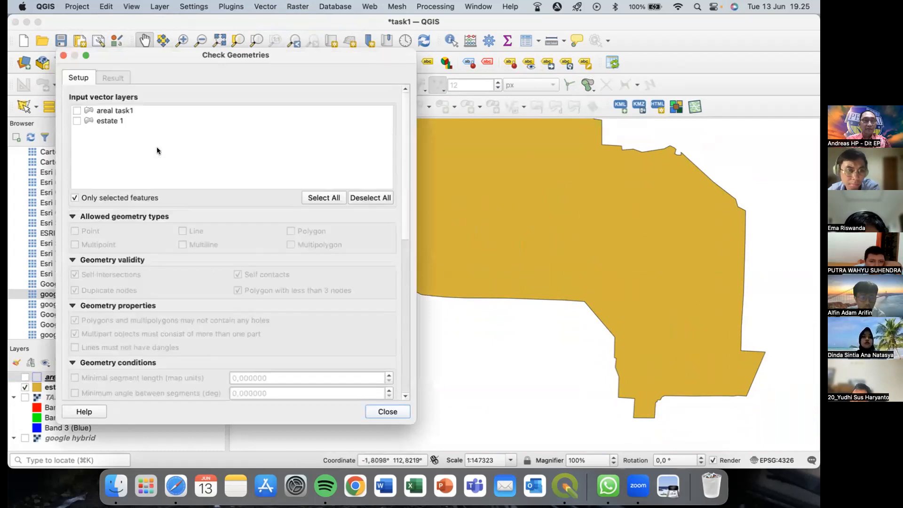
pyautogui.click(76, 121)
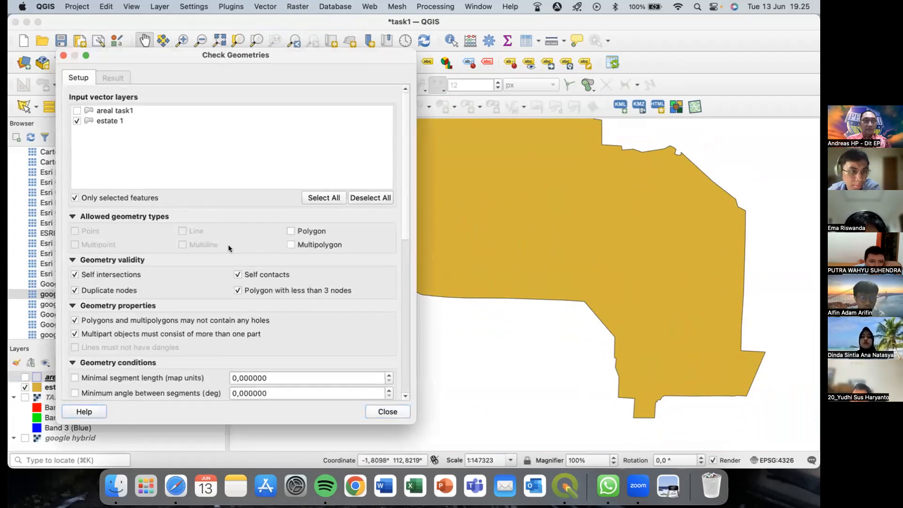
pyautogui.click(290, 231)
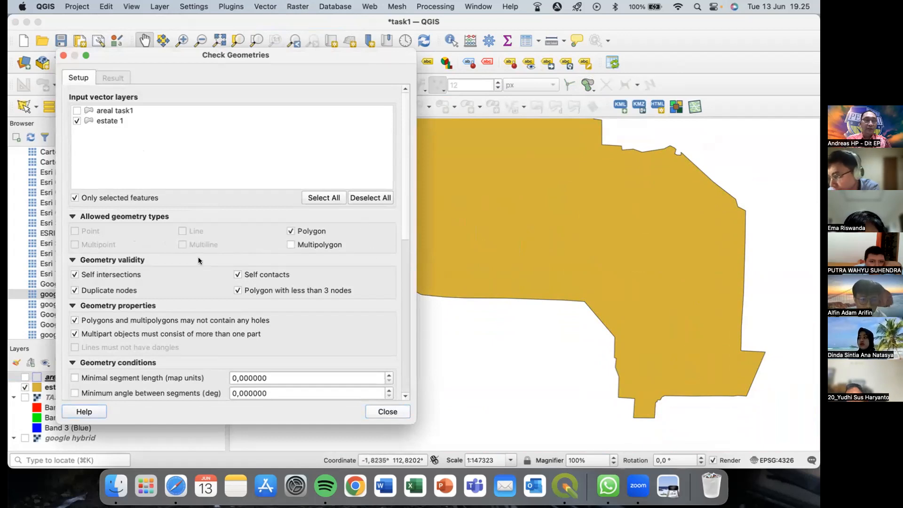
# Step: Review the remaining check settings, run the geometry check on estate 1, and close the Check Geometries window
pyautogui.scroll(-3, 198, 260)
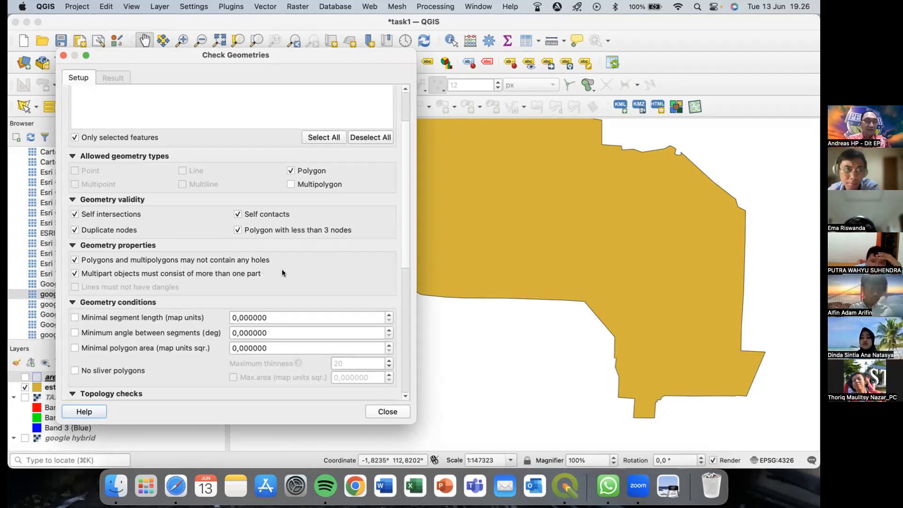
pyautogui.scroll(-3, 281, 270)
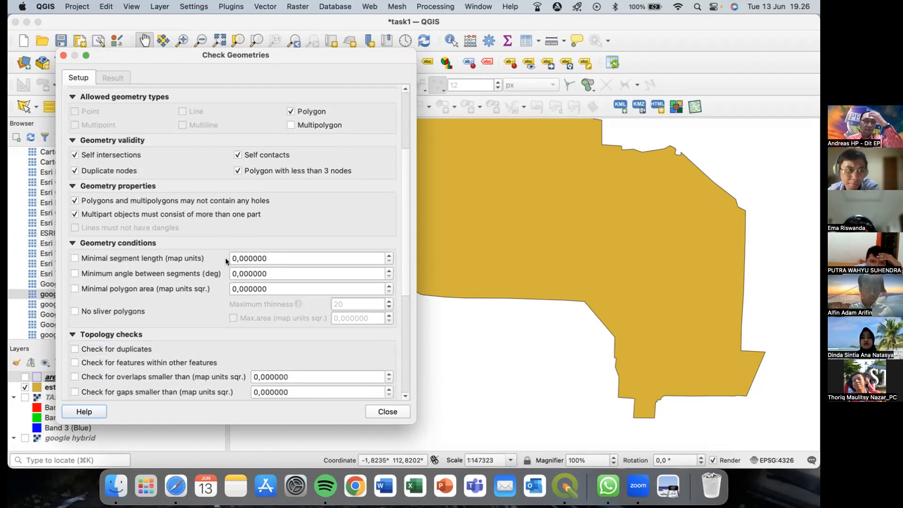
pyautogui.scroll(-10, 187, 275)
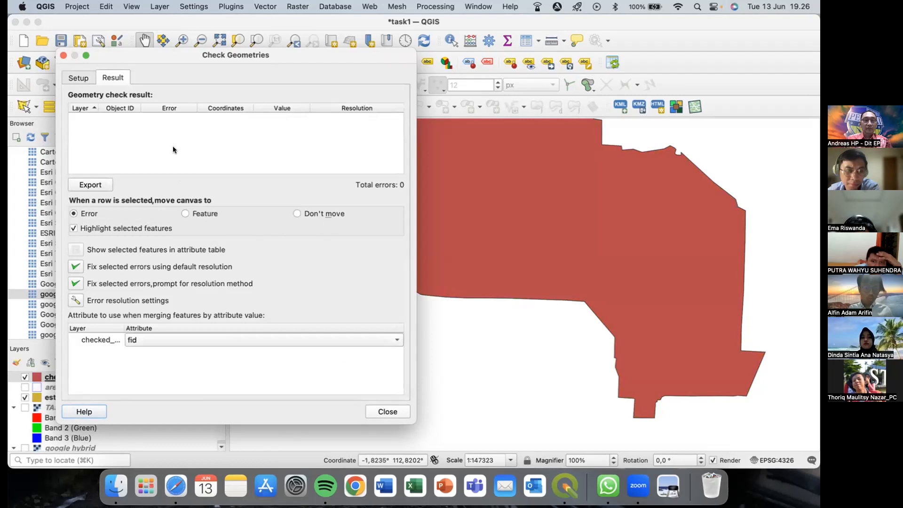
pyautogui.click(372, 408)
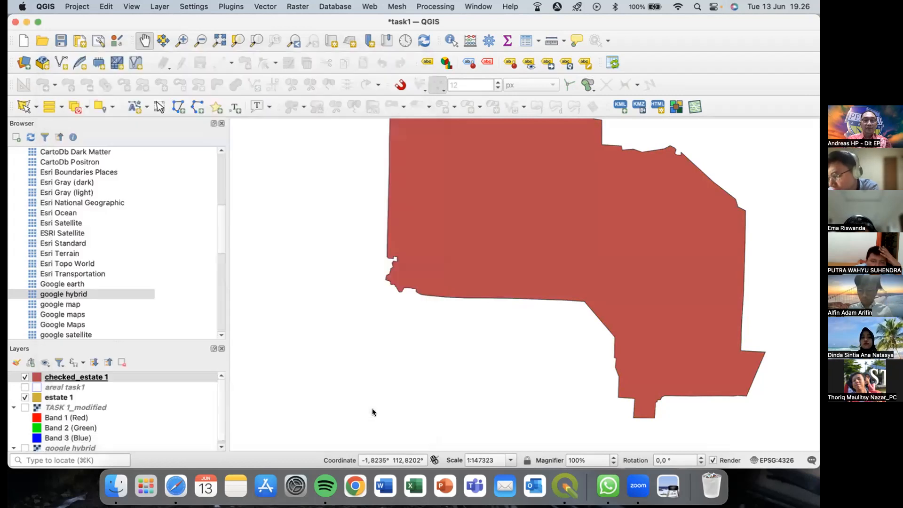
# Step: Look over the checked_estate 1 outline, and leave only the areal task1 layer visible by hiding checked_estate 1 and estate 1
pyautogui.moveTo(388, 242); pyautogui.dragTo(353, 299)
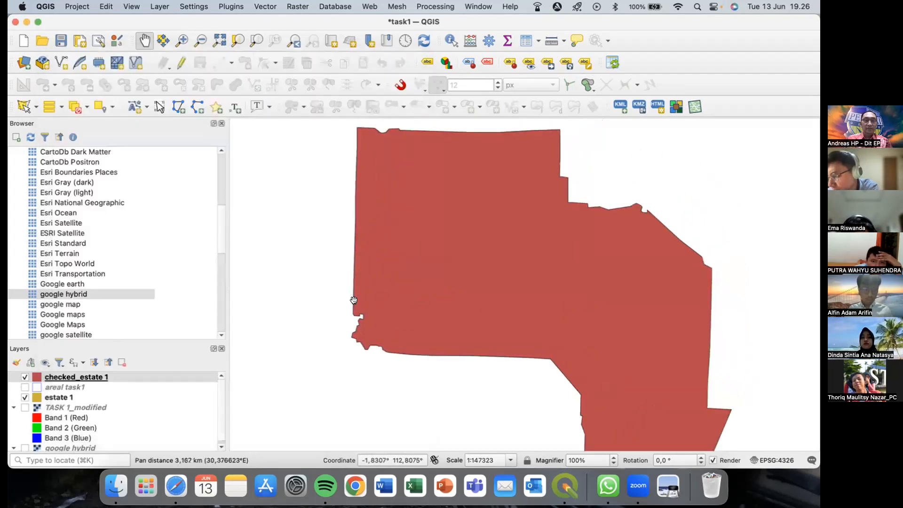
pyautogui.moveTo(87, 380)
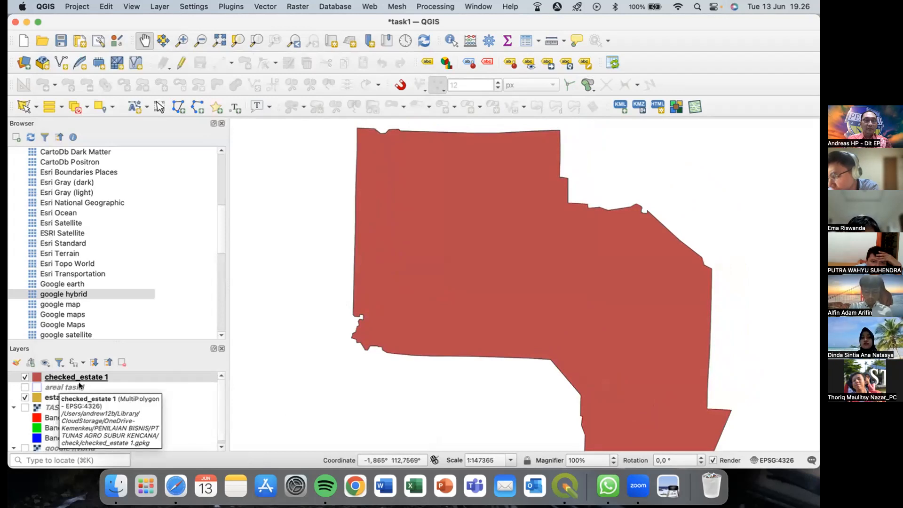
pyautogui.moveTo(522, 288); pyautogui.dragTo(511, 271)
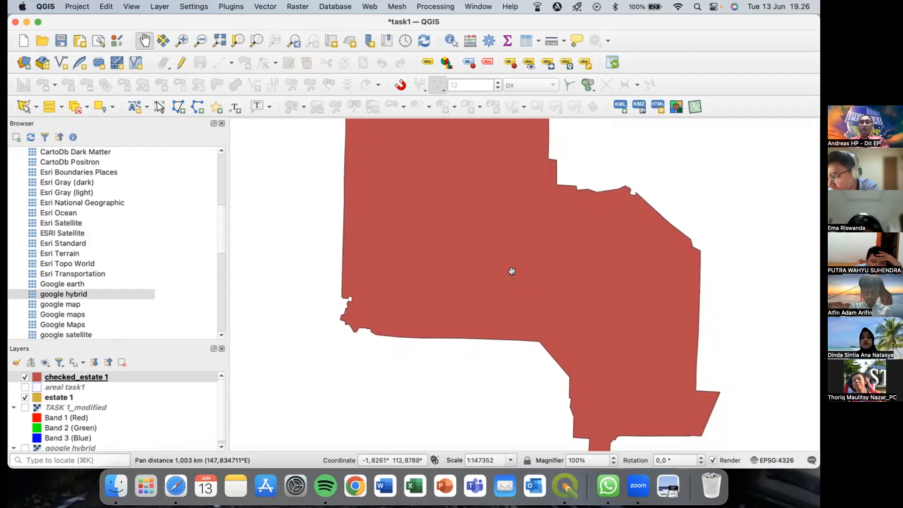
pyautogui.scroll(-2, 512, 271)
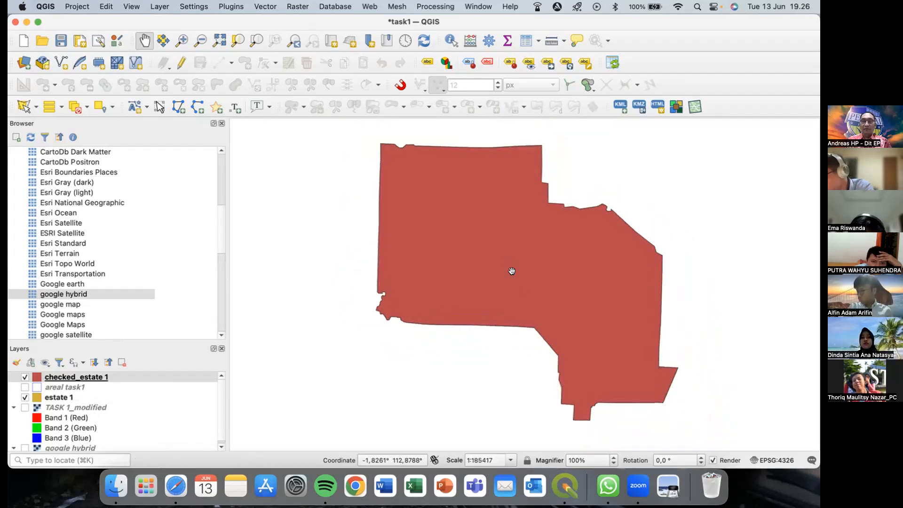
pyautogui.click(25, 387)
pyautogui.click(25, 376)
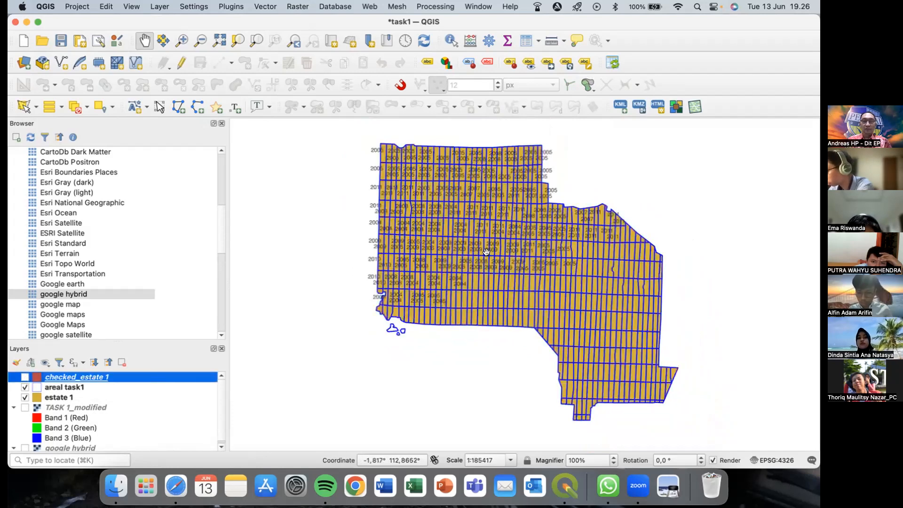
pyautogui.click(25, 397)
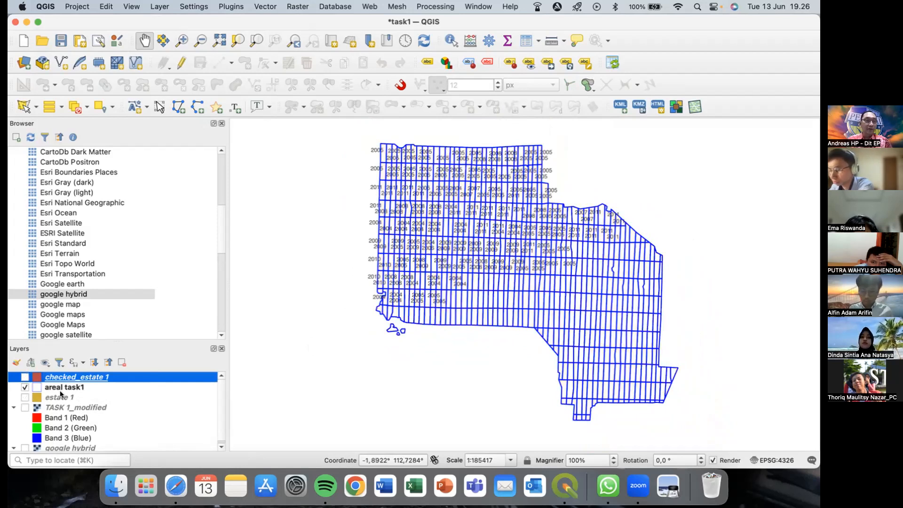
# Step: Switch the areal task1 symbology to Categorized and classify the layer by the tn_tanam field
pyautogui.click(69, 387)
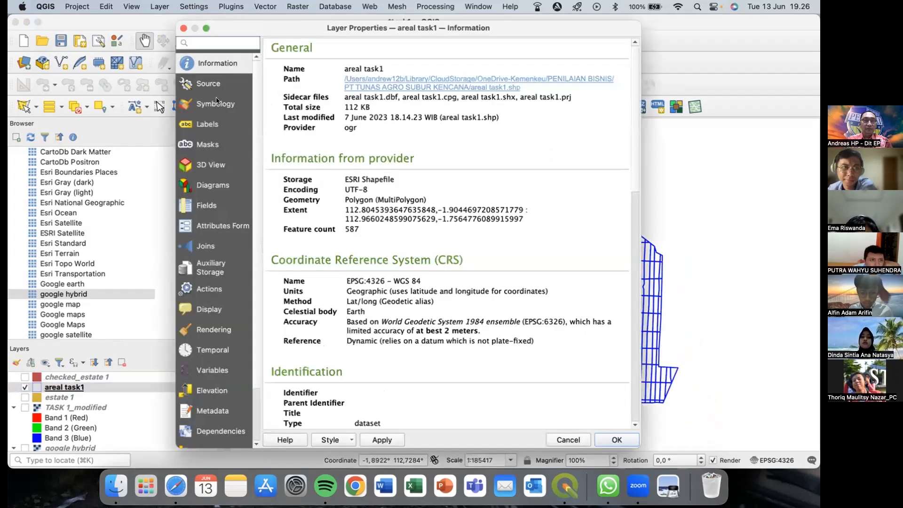
pyautogui.click(217, 103)
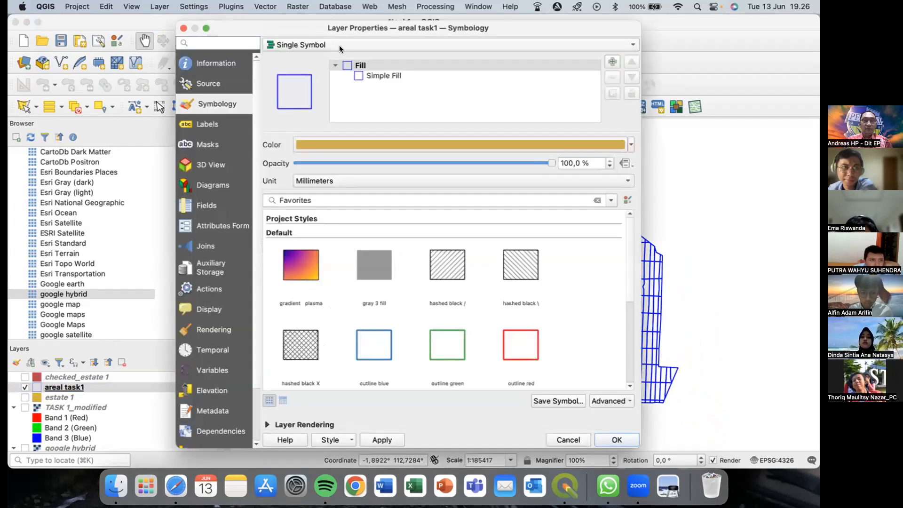
pyautogui.click(337, 46)
pyautogui.click(325, 59)
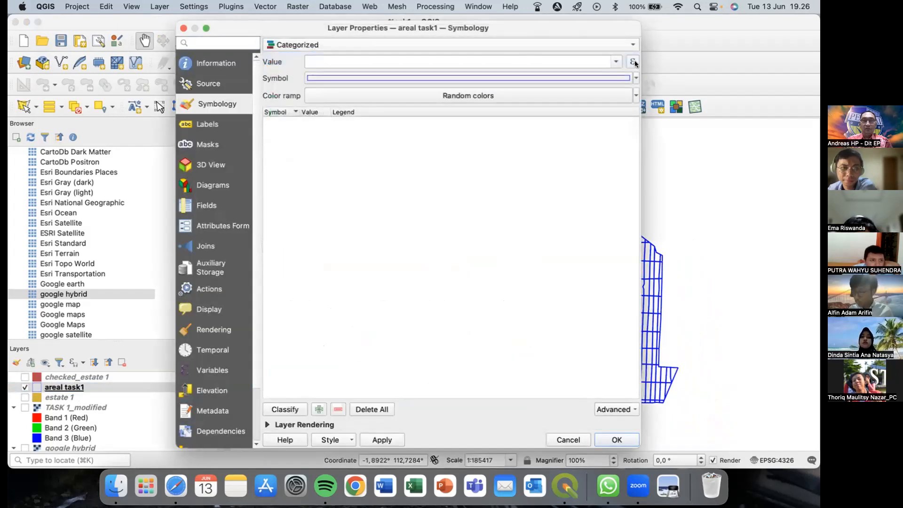
pyautogui.click(617, 60)
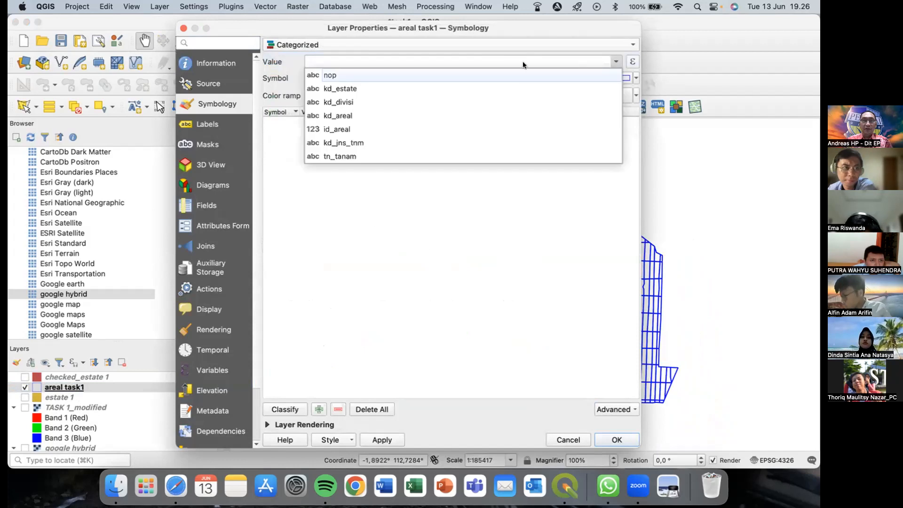
pyautogui.click(345, 155)
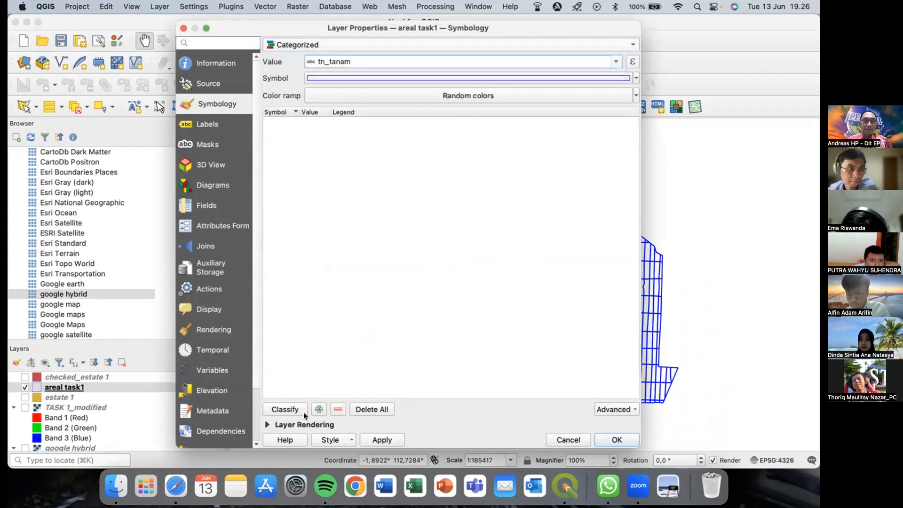
pyautogui.click(283, 408)
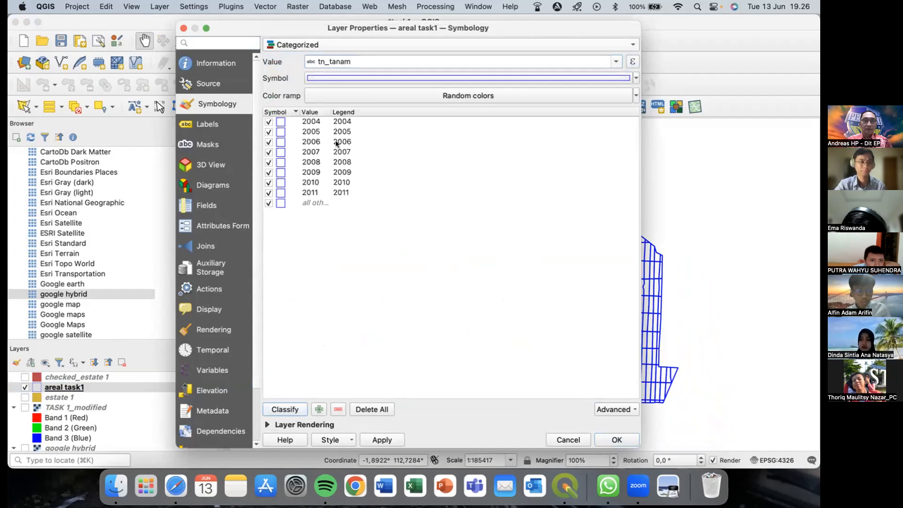
# Step: Change the category symbol's simple fill style from No Brush to Solid
pyautogui.click(335, 77)
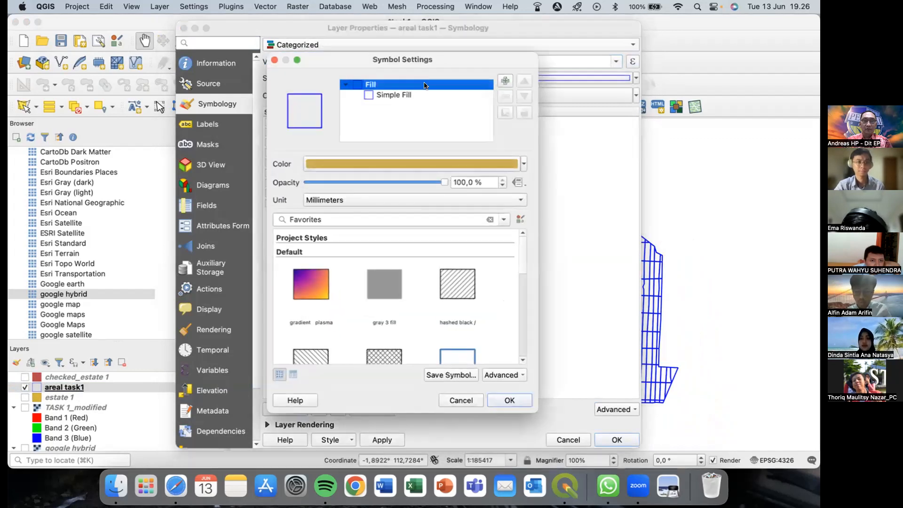
pyautogui.click(399, 94)
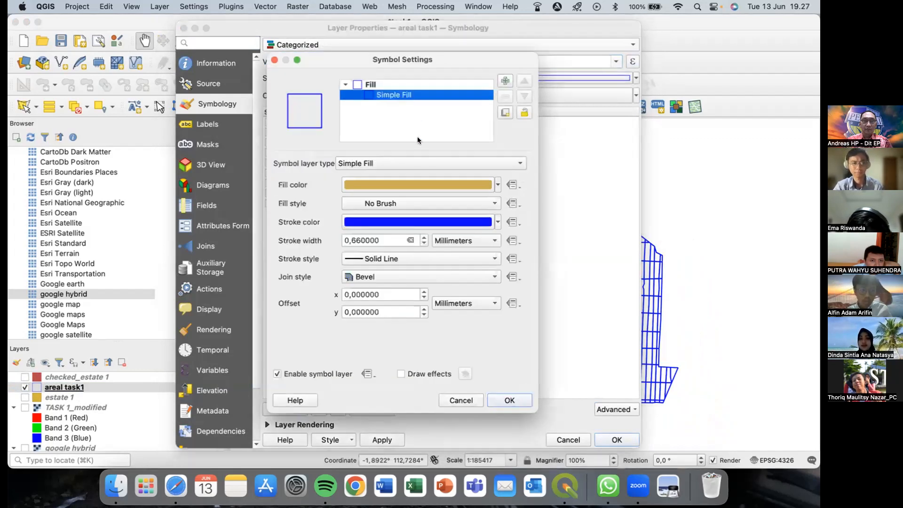
pyautogui.click(416, 202)
pyautogui.click(376, 190)
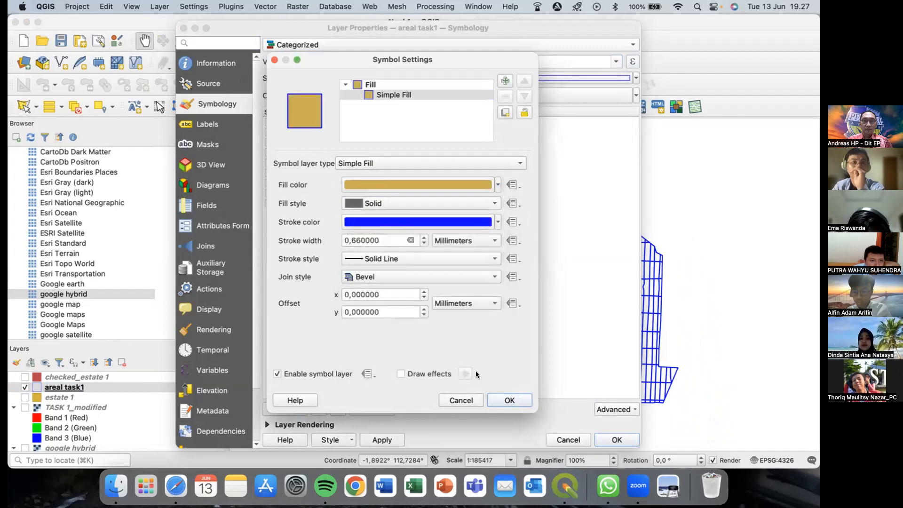
pyautogui.click(499, 401)
# Step: Delete all existing categories, classify areal task1 again with the solid fill symbol, and apply the symbology
pyautogui.click(363, 408)
pyautogui.click(284, 409)
pyautogui.click(605, 435)
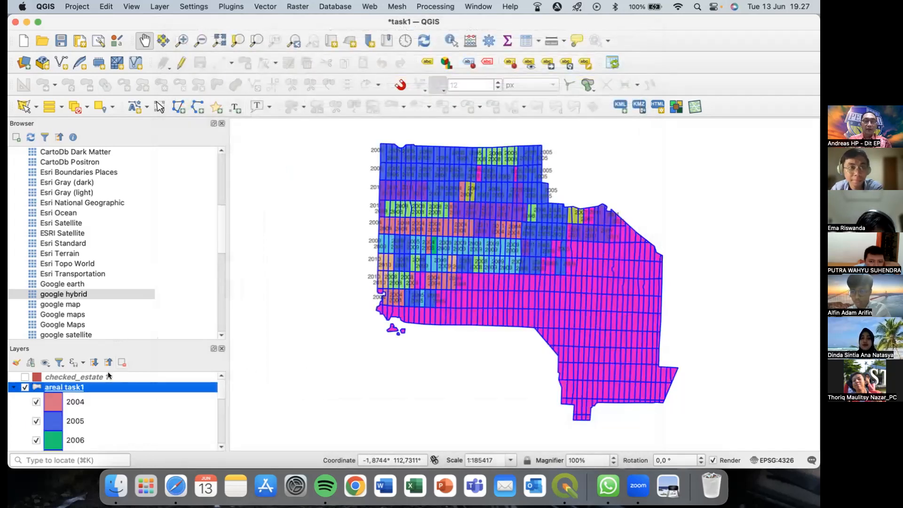
# Step: Examine the coloured planting-year blocks in the northern and western parts of areal task1
pyautogui.scroll(-2, 138, 406)
pyautogui.scroll(2, 137, 410)
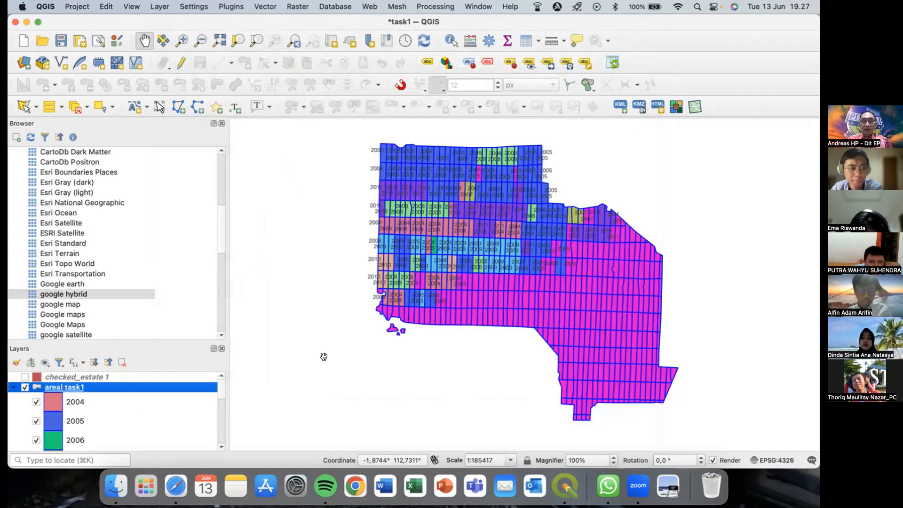
pyautogui.scroll(2, 469, 197)
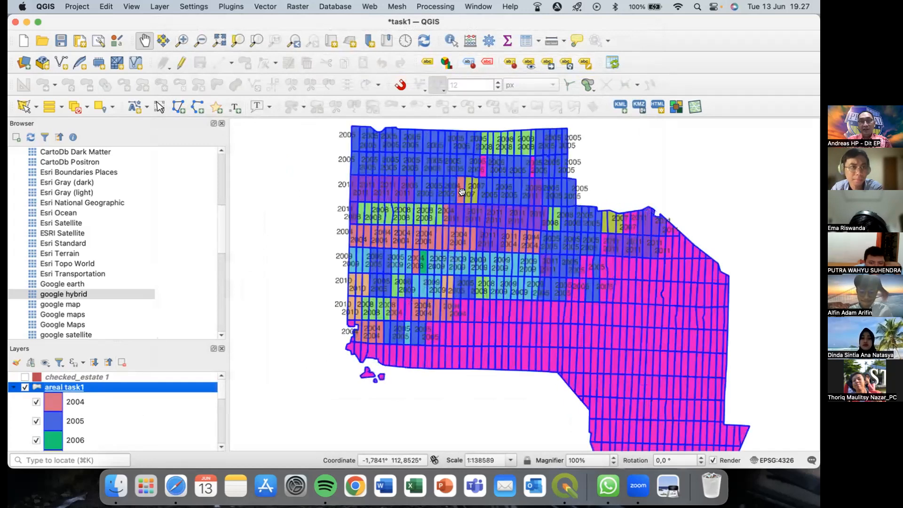
pyautogui.scroll(1, 414, 229)
pyautogui.moveTo(453, 261); pyautogui.dragTo(511, 305)
pyautogui.moveTo(504, 232); pyautogui.dragTo(466, 224)
pyautogui.moveTo(437, 287); pyautogui.dragTo(453, 244)
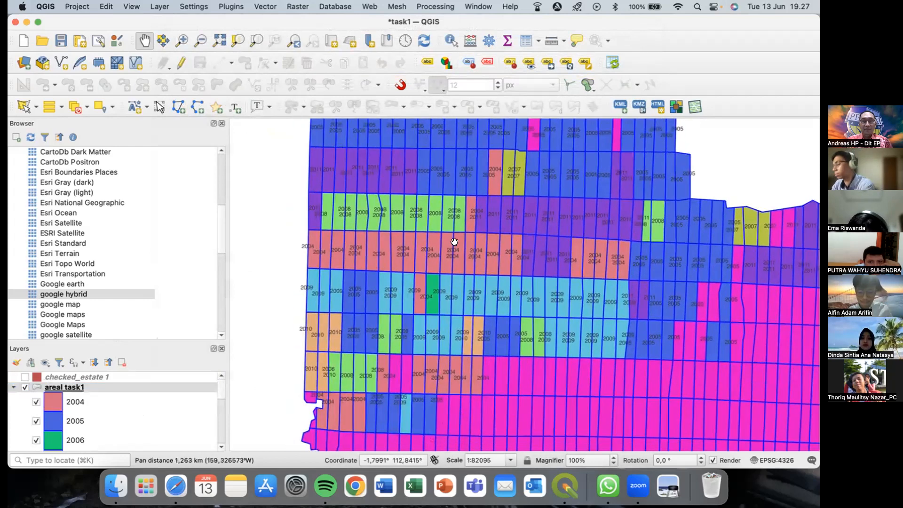
# Step: Show the google hybrid basemap and the TASK 1_modified map beneath the coloured areal task1 blocks
pyautogui.scroll(-8, 110, 428)
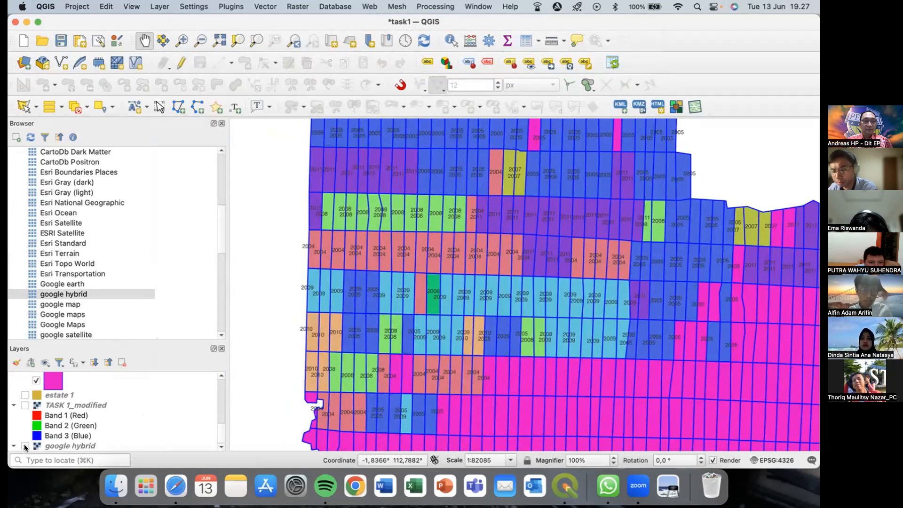
pyautogui.click(25, 445)
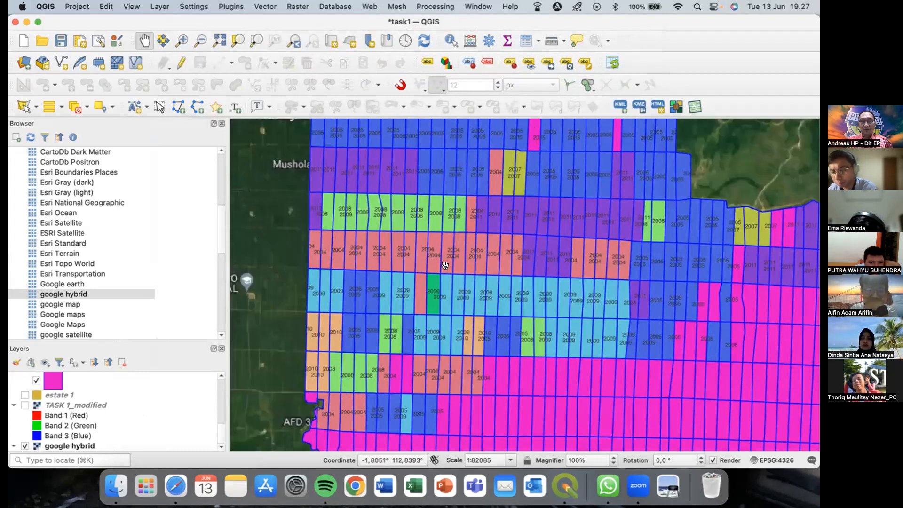
pyautogui.scroll(-2, 445, 265)
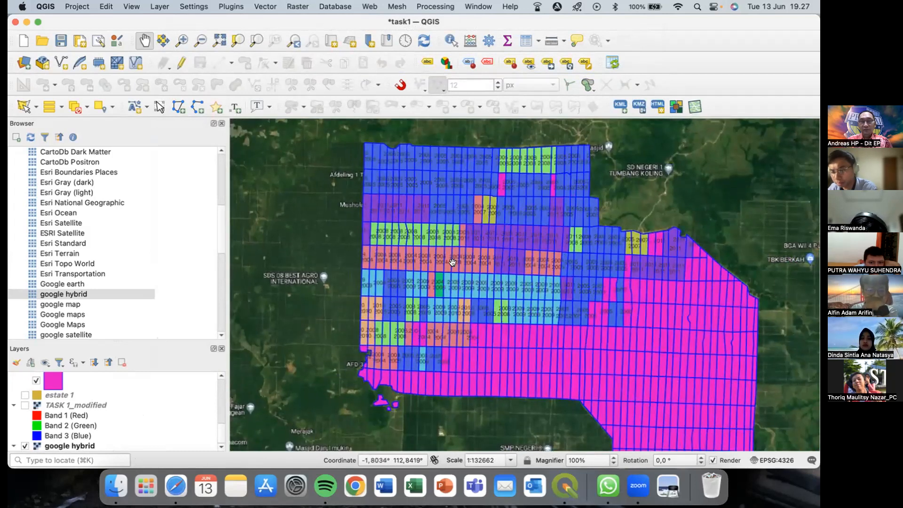
pyautogui.moveTo(461, 289); pyautogui.dragTo(451, 283)
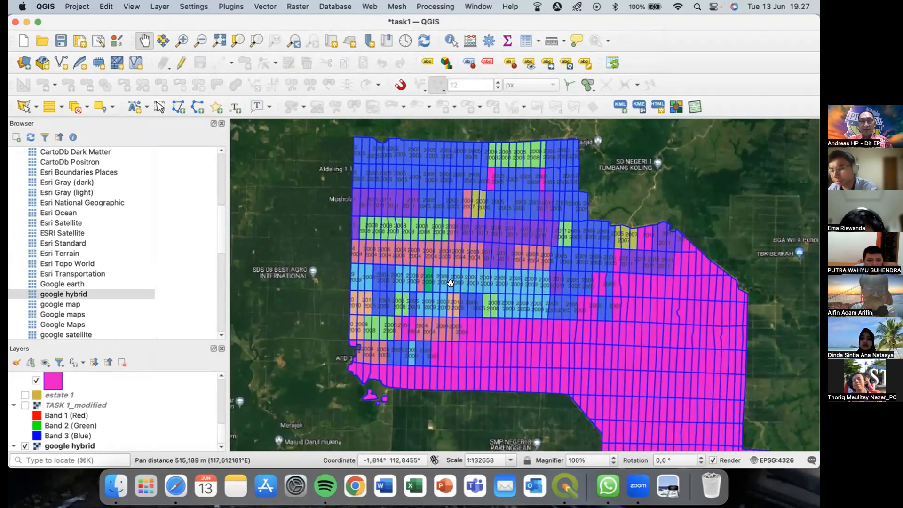
pyautogui.moveTo(535, 301); pyautogui.dragTo(486, 195)
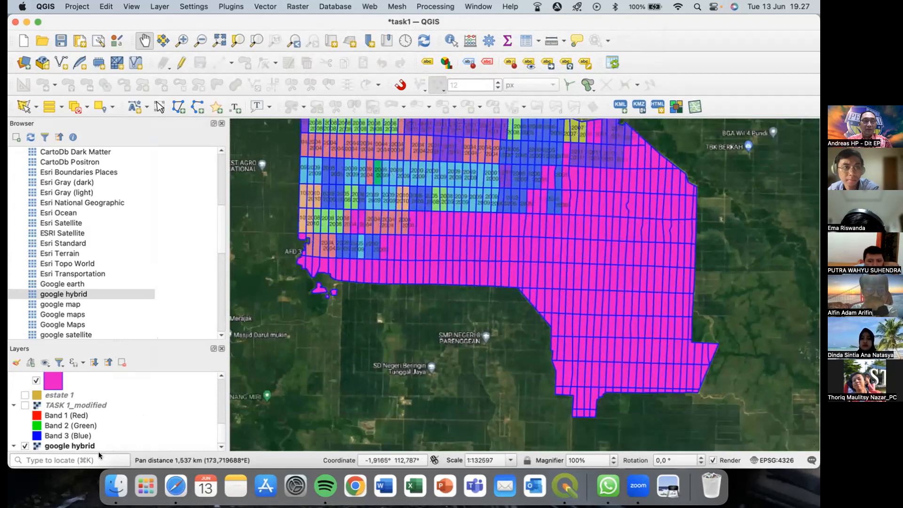
pyautogui.click(25, 405)
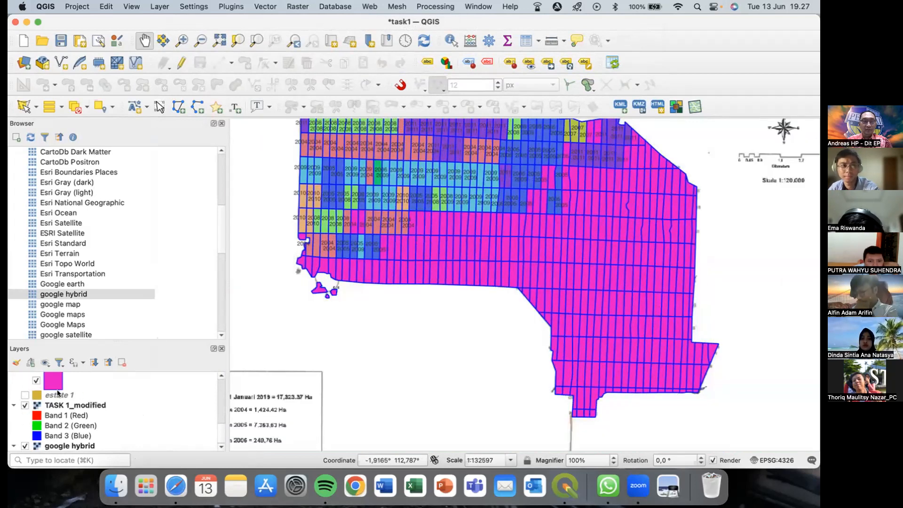
# Step: Hide the areal task1 layer and show it again to compare its blocks with the TASK 1_modified map
pyautogui.scroll(5, 52, 404)
pyautogui.scroll(3, 47, 392)
pyautogui.click(25, 387)
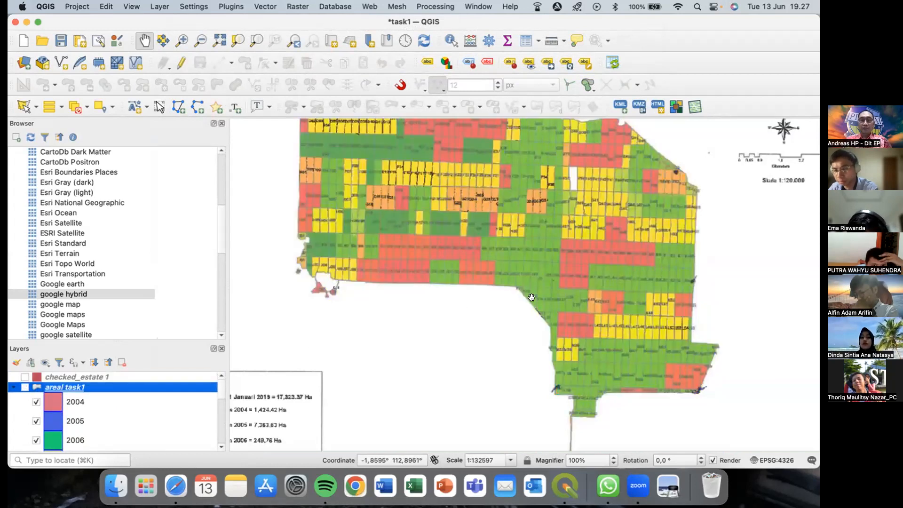
pyautogui.click(23, 387)
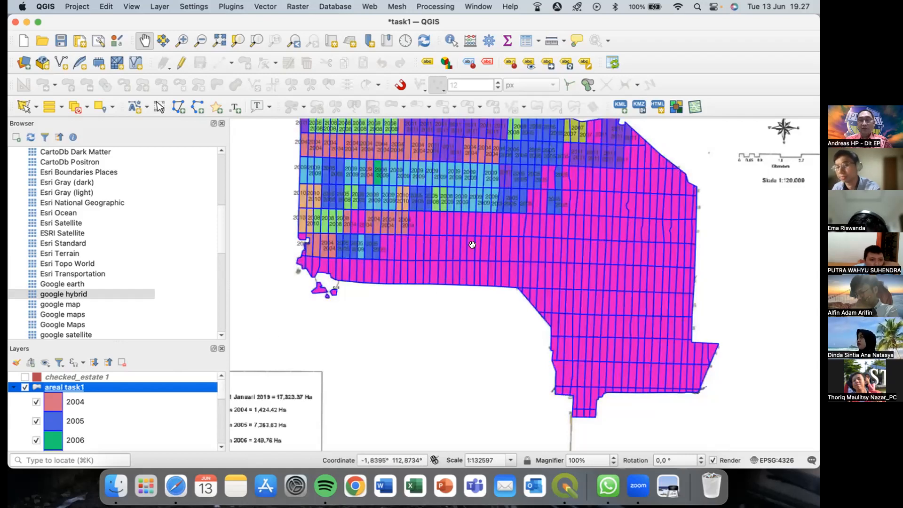
# Step: Examine the planting-year labels and colours of the areal task1 blocks, including the unclassified magenta blocks in the east and south
pyautogui.moveTo(496, 177); pyautogui.dragTo(495, 262)
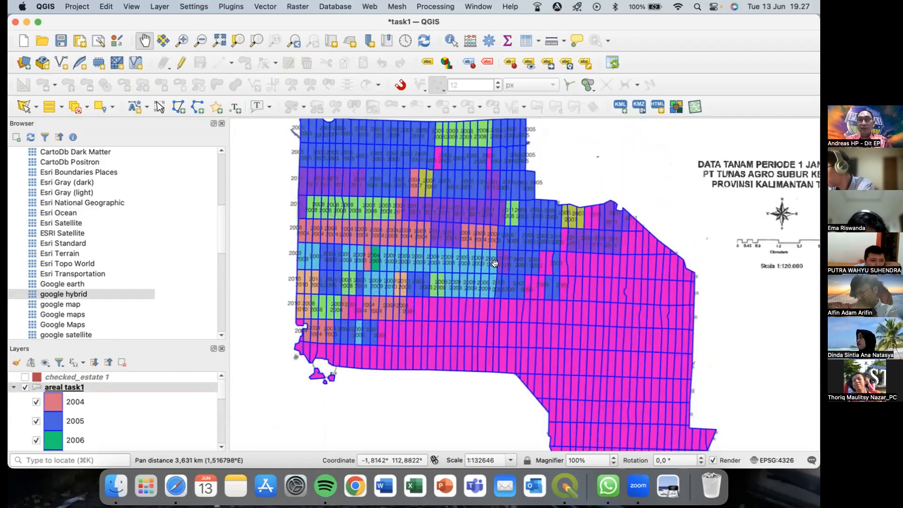
pyautogui.moveTo(489, 230); pyautogui.dragTo(611, 258)
pyautogui.moveTo(615, 294); pyautogui.dragTo(577, 266)
pyautogui.scroll(1, 512, 238)
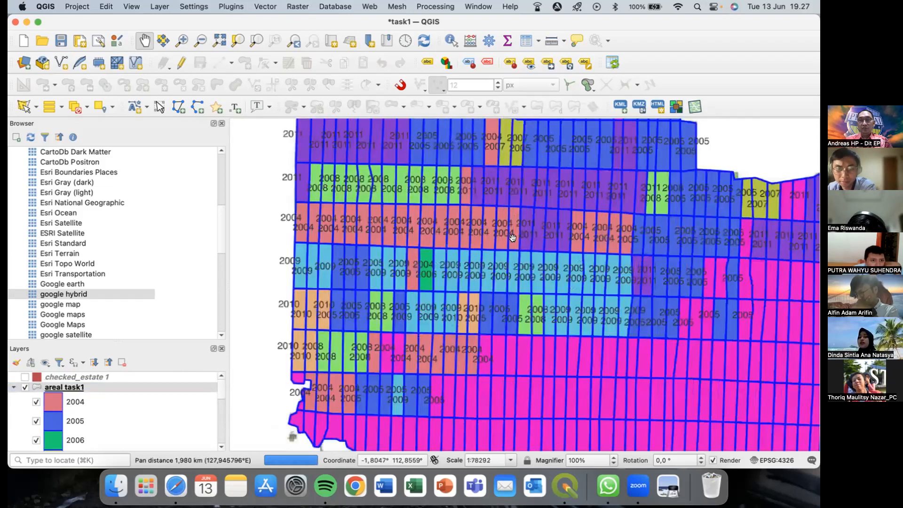
pyautogui.scroll(1, 513, 238)
pyautogui.moveTo(642, 366); pyautogui.dragTo(526, 271)
pyautogui.moveTo(580, 334); pyautogui.dragTo(479, 227)
pyautogui.moveTo(565, 297); pyautogui.dragTo(470, 217)
pyautogui.scroll(-2, 526, 256)
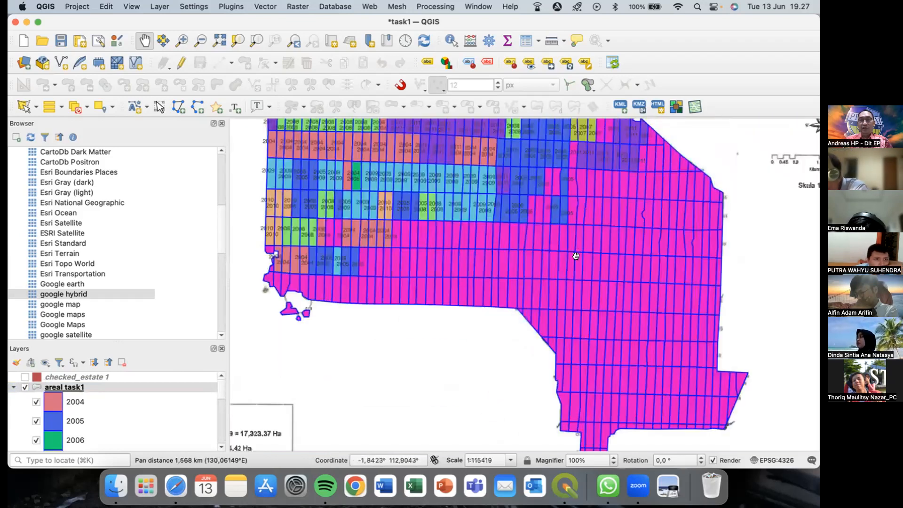
pyautogui.moveTo(572, 244); pyautogui.dragTo(560, 270)
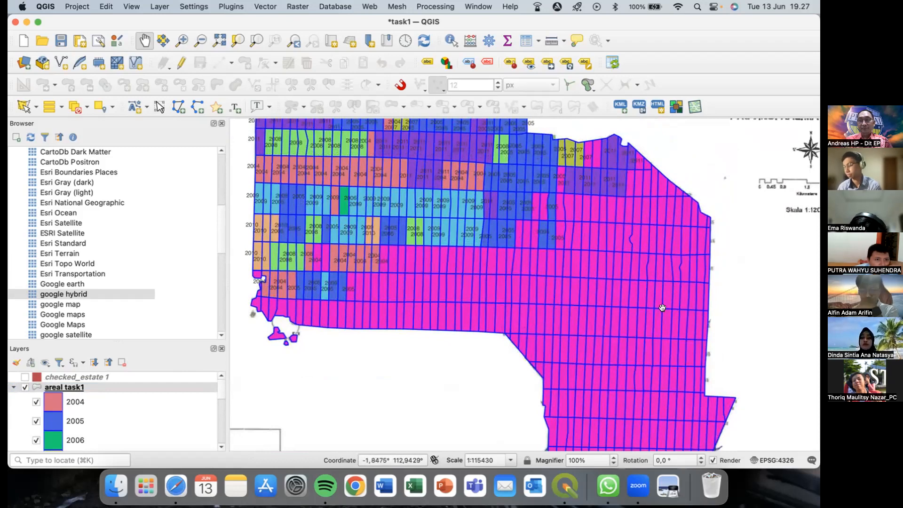
pyautogui.moveTo(659, 306); pyautogui.dragTo(598, 204)
pyautogui.moveTo(580, 273); pyautogui.dragTo(558, 208)
pyautogui.scroll(1, 559, 226)
pyautogui.scroll(-2, 559, 226)
pyautogui.moveTo(533, 234); pyautogui.dragTo(533, 350)
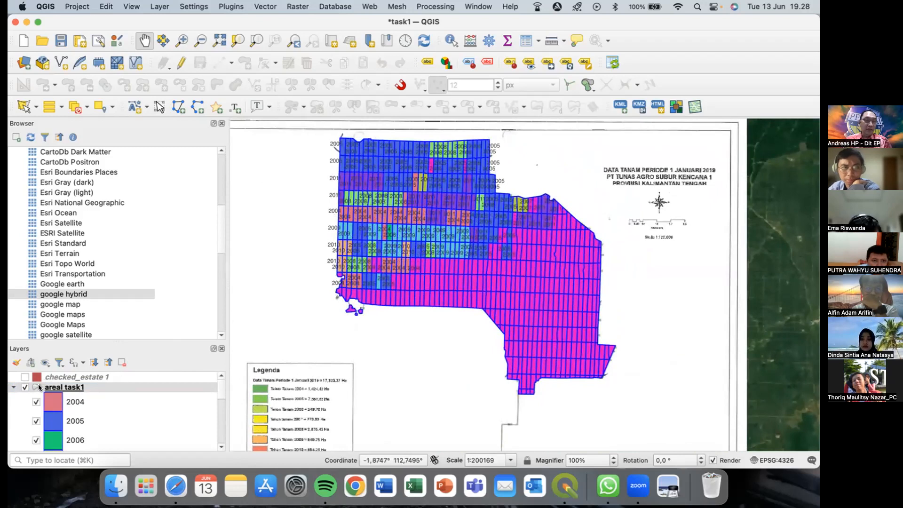
# Step: Hide the areal task1 layer and examine the title, block codes and planting-year legend of the TASK 1_modified map
pyautogui.click(25, 387)
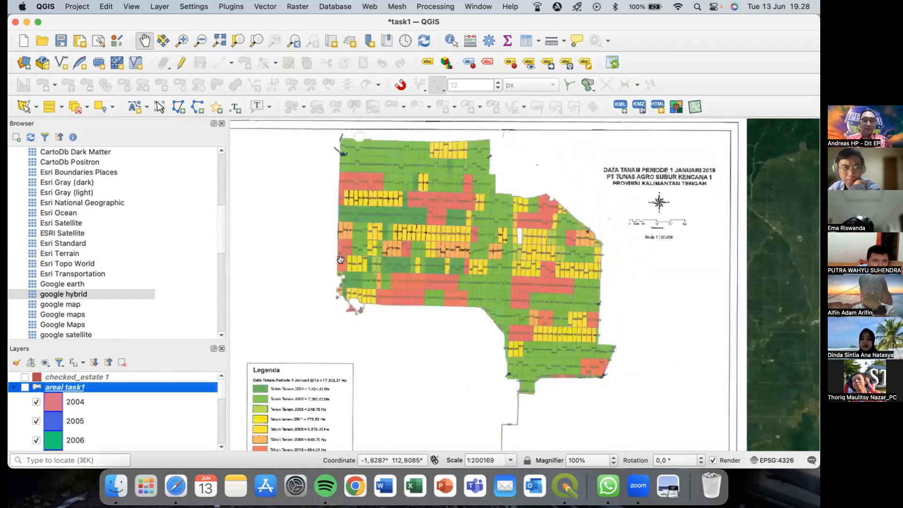
pyautogui.moveTo(654, 174); pyautogui.dragTo(502, 245)
pyautogui.scroll(5, 516, 202)
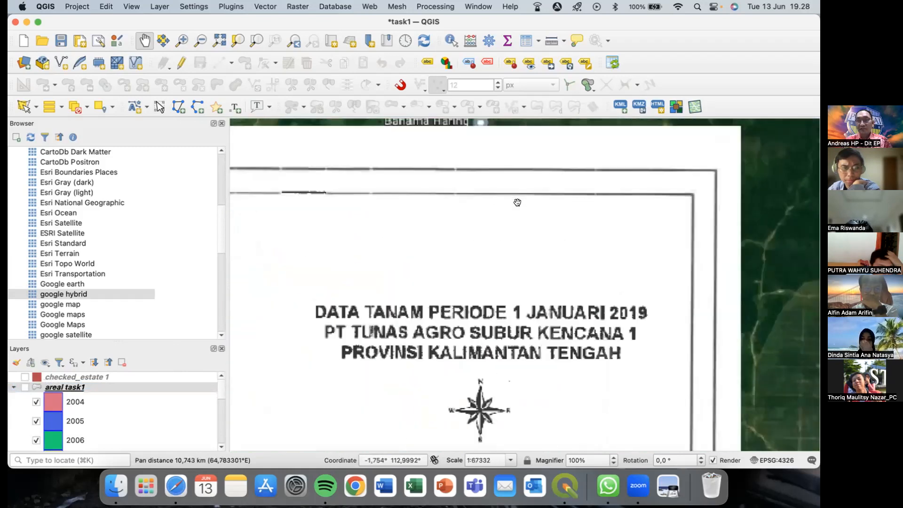
pyautogui.moveTo(439, 224); pyautogui.dragTo(614, 210)
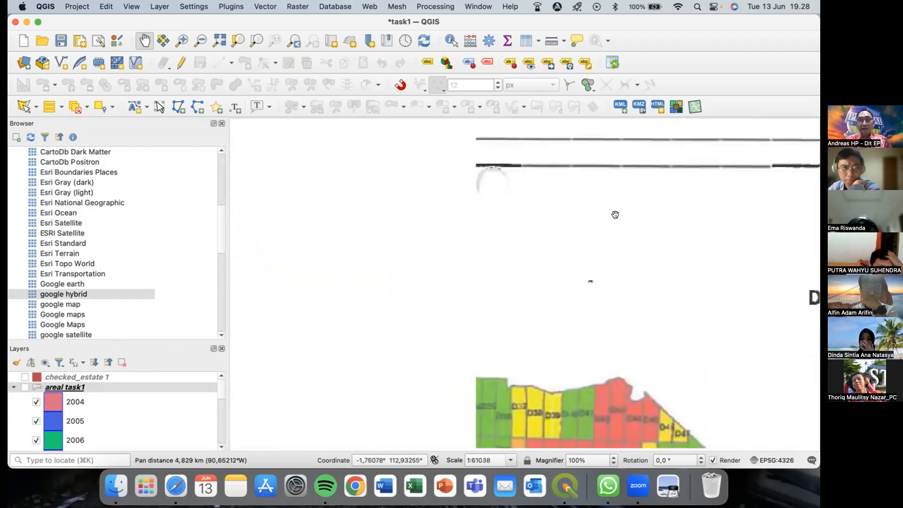
pyautogui.moveTo(421, 217); pyautogui.dragTo(659, 220)
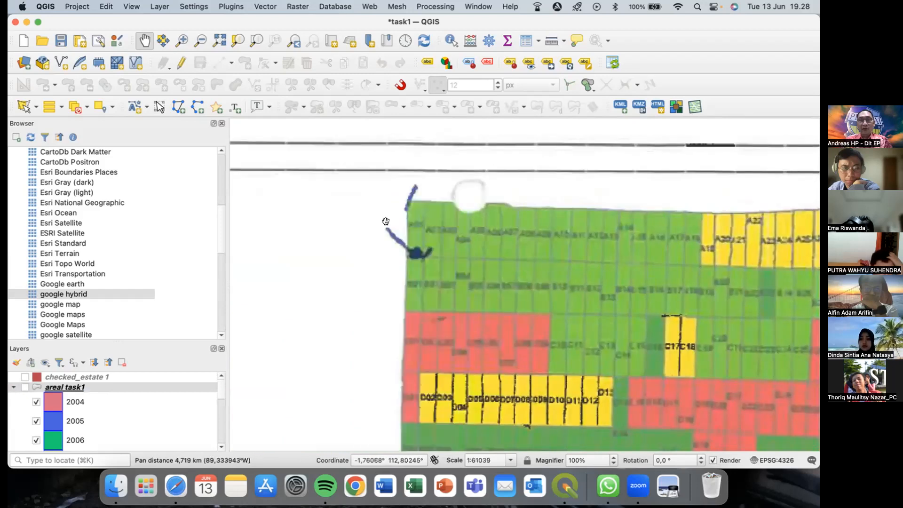
pyautogui.moveTo(385, 223); pyautogui.dragTo(652, 239)
pyautogui.moveTo(485, 265); pyautogui.dragTo(675, 266)
pyautogui.moveTo(589, 319); pyautogui.dragTo(566, 180)
pyautogui.moveTo(601, 351); pyautogui.dragTo(547, 201)
pyautogui.scroll(-2, 497, 324)
pyautogui.moveTo(536, 380); pyautogui.dragTo(486, 236)
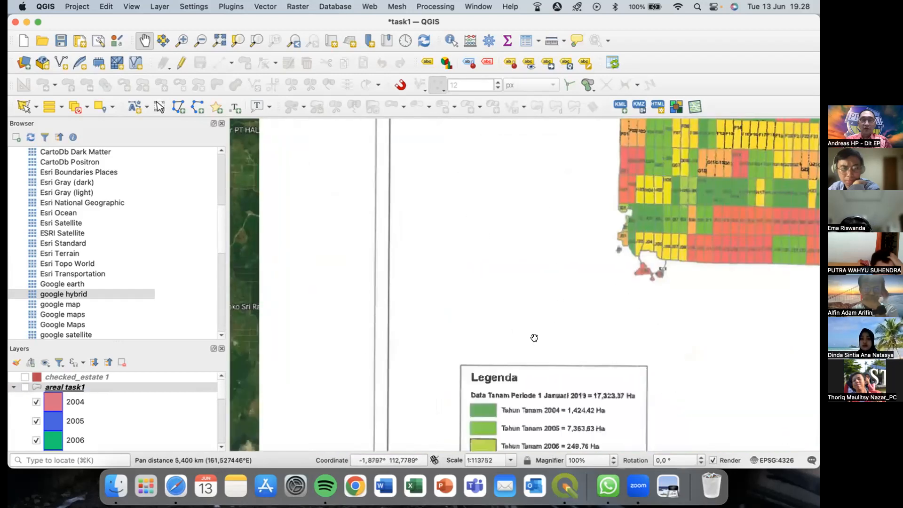
pyautogui.moveTo(568, 410); pyautogui.dragTo(528, 260)
pyautogui.moveTo(548, 316); pyautogui.dragTo(513, 197)
pyautogui.moveTo(639, 373); pyautogui.dragTo(637, 298)
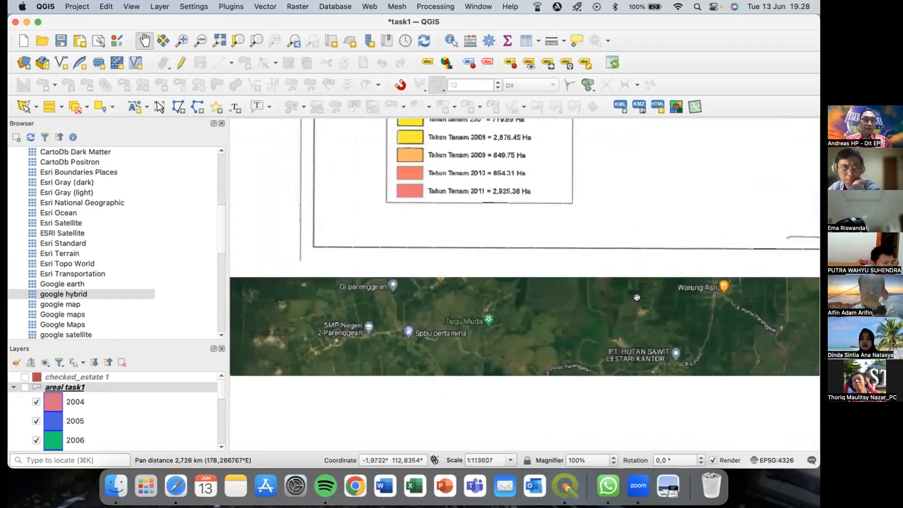
# Step: Look through the project folder for vector datasets, and close the data source dialog without adding any
pyautogui.click(103, 45)
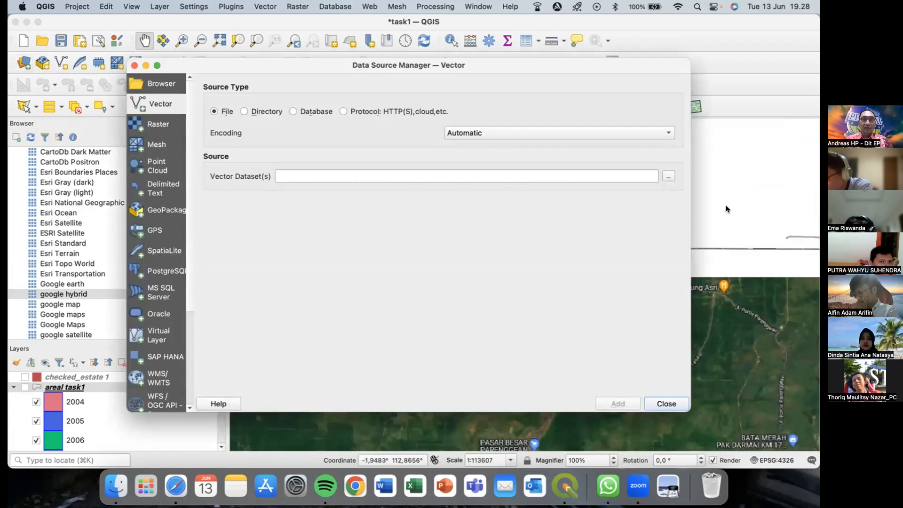
pyautogui.click(668, 177)
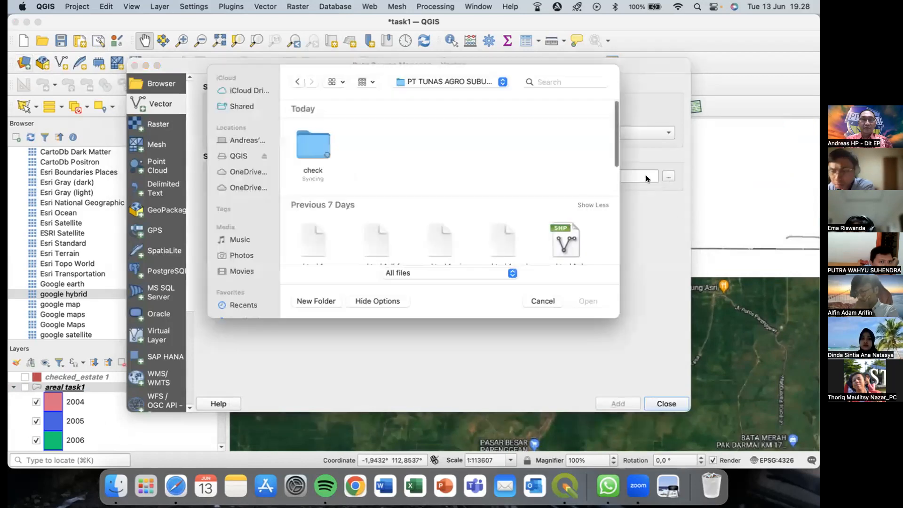
pyautogui.scroll(-3, 457, 182)
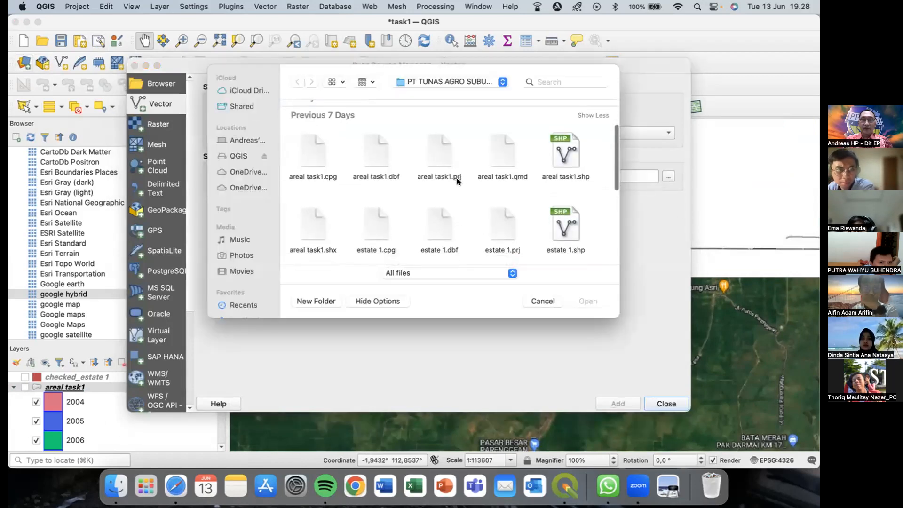
pyautogui.scroll(-10, 457, 182)
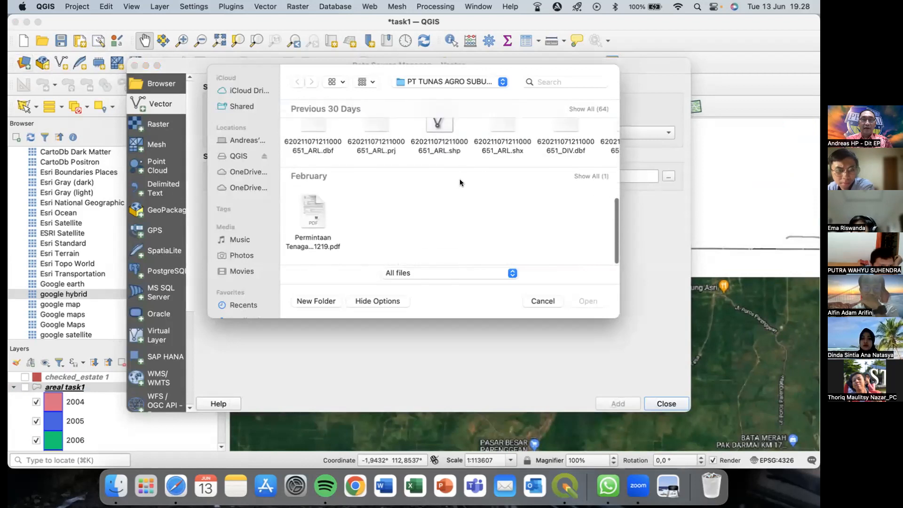
pyautogui.scroll(5, 460, 182)
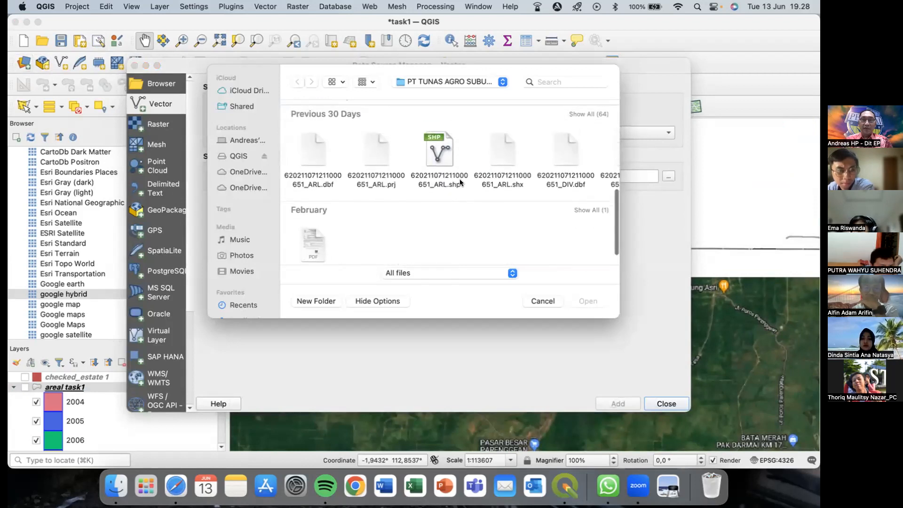
pyautogui.scroll(3, 459, 183)
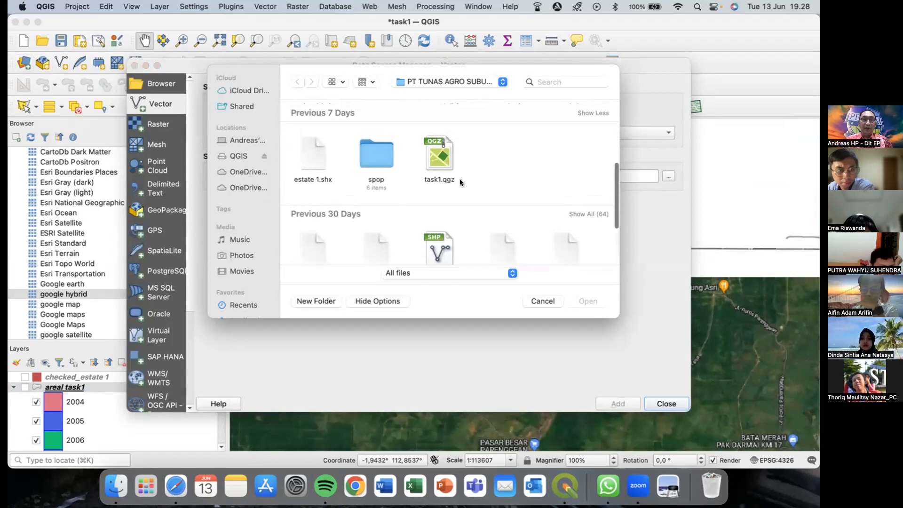
pyautogui.scroll(5, 460, 183)
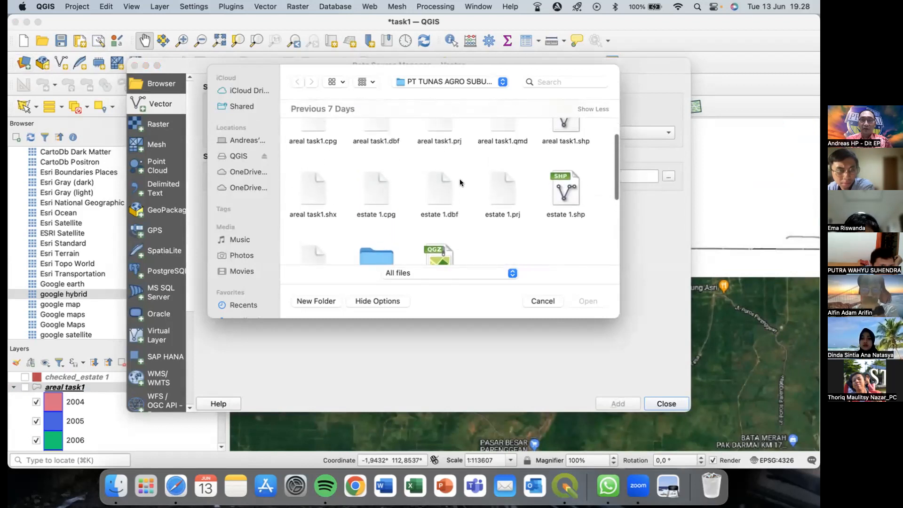
pyautogui.scroll(2, 458, 179)
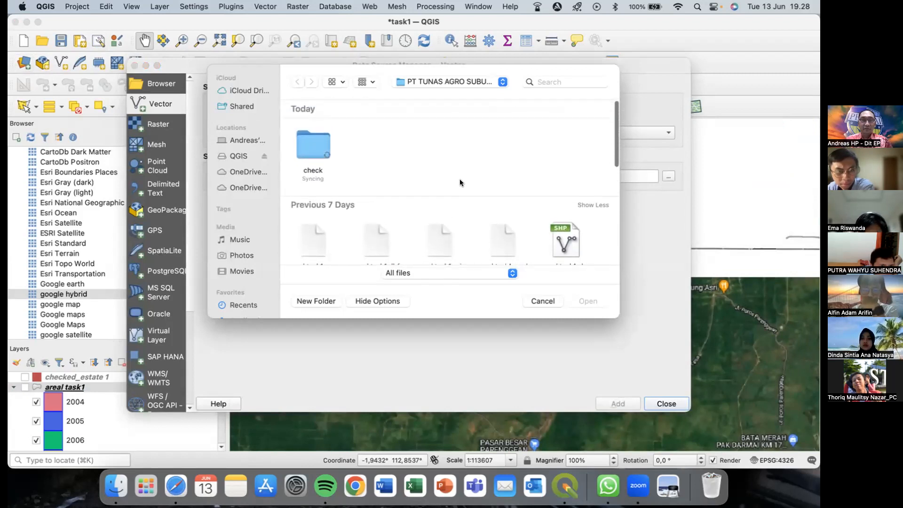
pyautogui.click(543, 301)
pyautogui.click(666, 403)
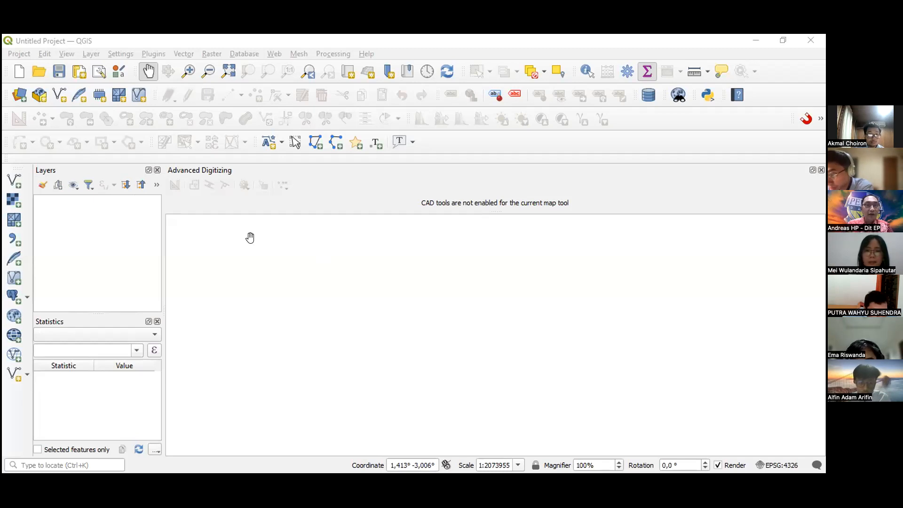
pyautogui.moveTo(258, 249); pyautogui.dragTo(302, 228)
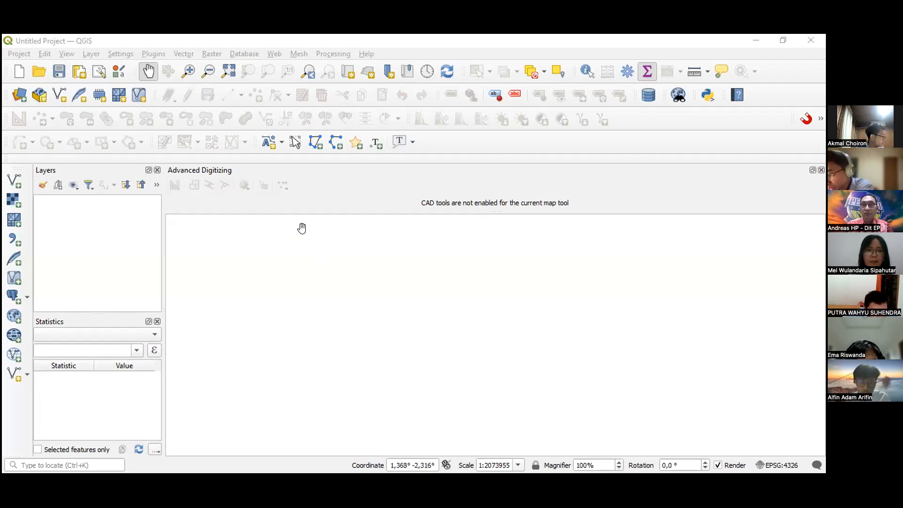
pyautogui.click(47, 71)
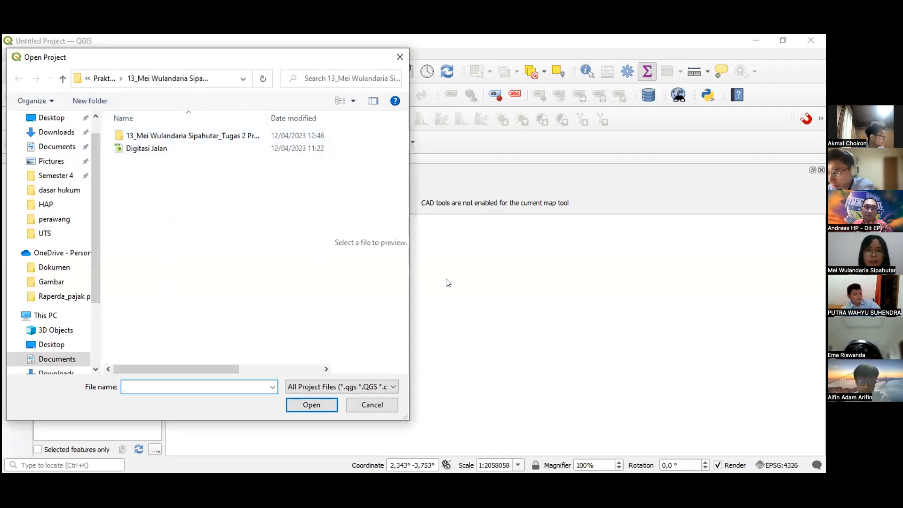
pyautogui.click(355, 404)
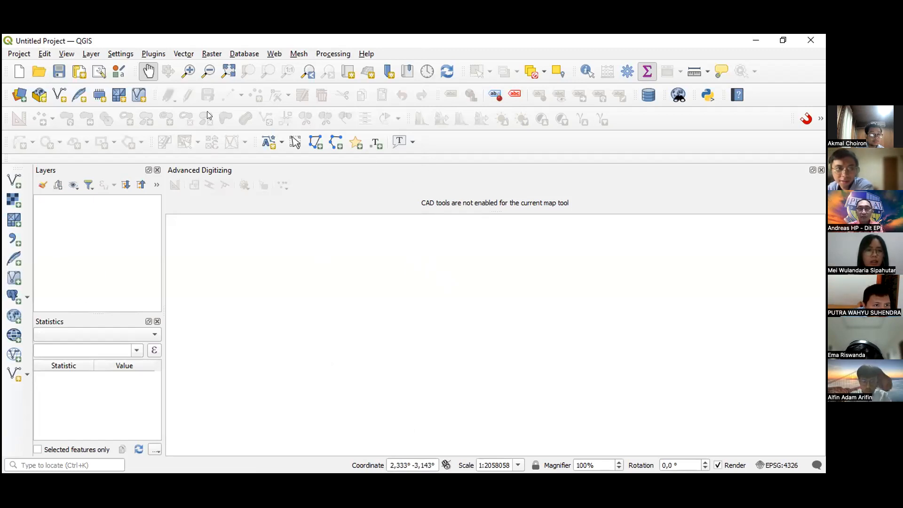
# Step: Undock the Advanced Digitizing panel and leave it closed so the map canvas has more room
pyautogui.moveTo(200, 103); pyautogui.dragTo(202, 86)
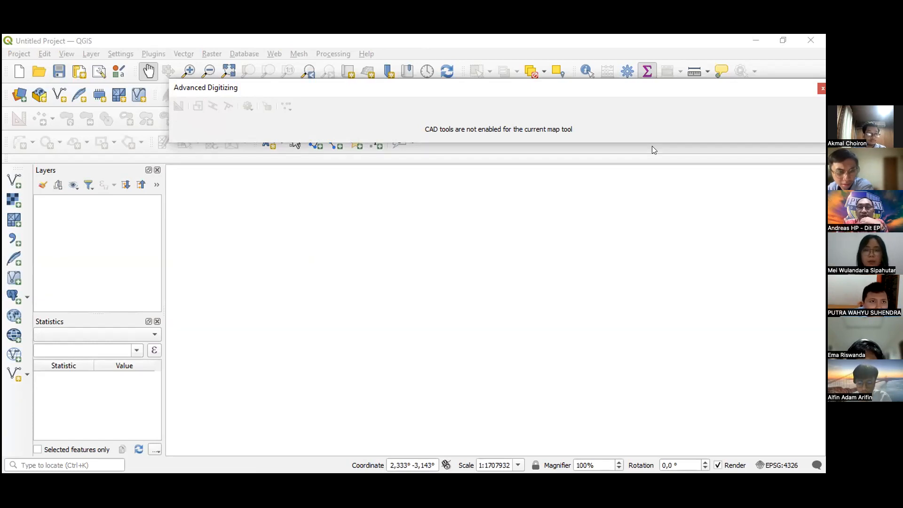
pyautogui.click(640, 178)
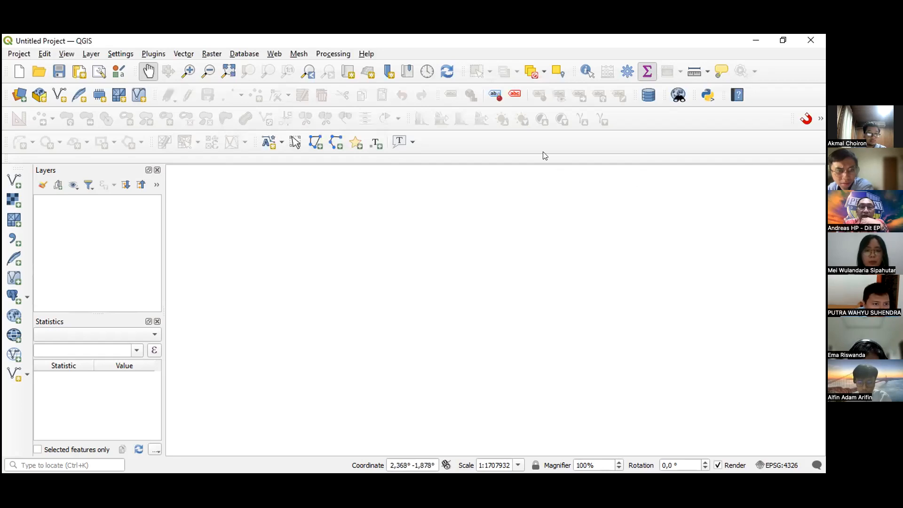
pyautogui.rightClick(482, 146)
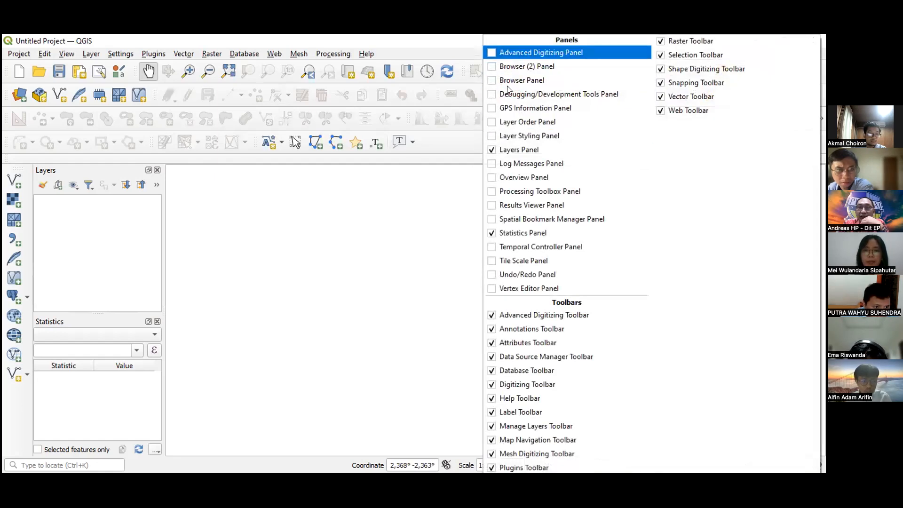
pyautogui.click(509, 53)
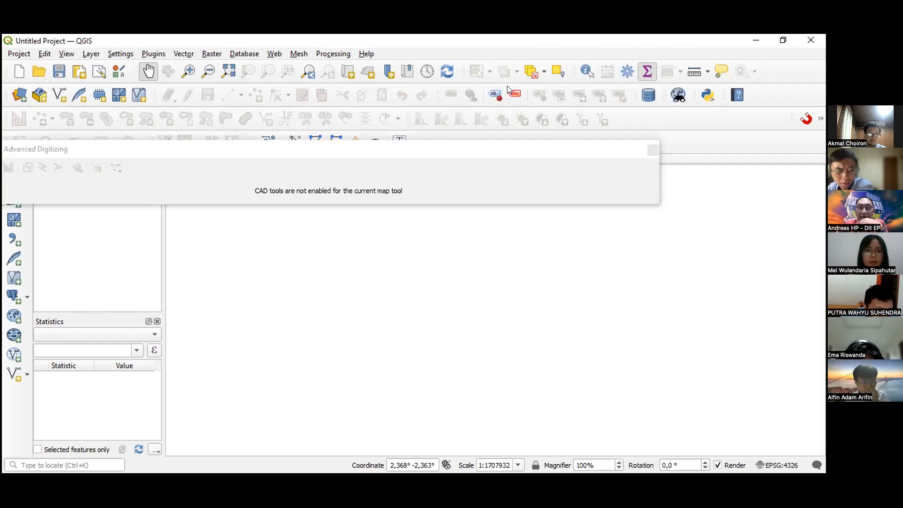
pyautogui.click(653, 151)
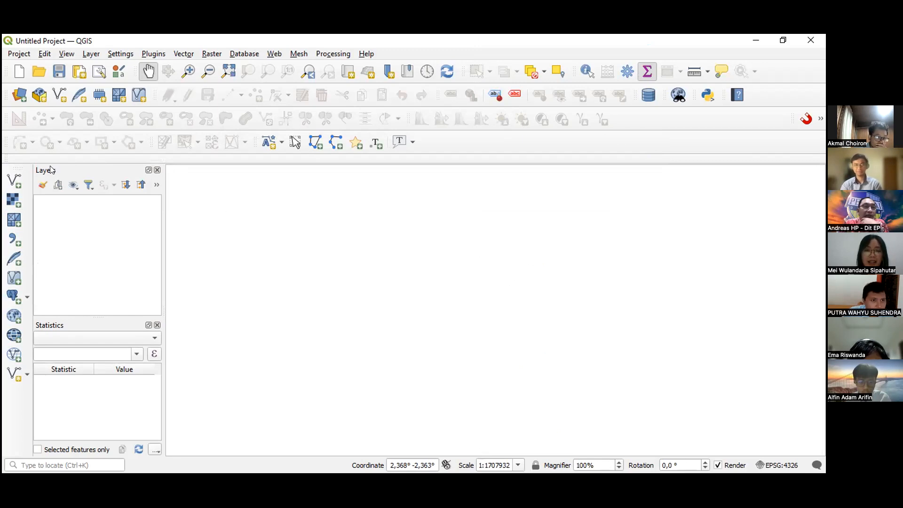
# Step: Dock the Manage Layers Toolbar in the row beside the Annotations Toolbar, and close the Statistics panel
pyautogui.moveTo(8, 190); pyautogui.dragTo(8, 189)
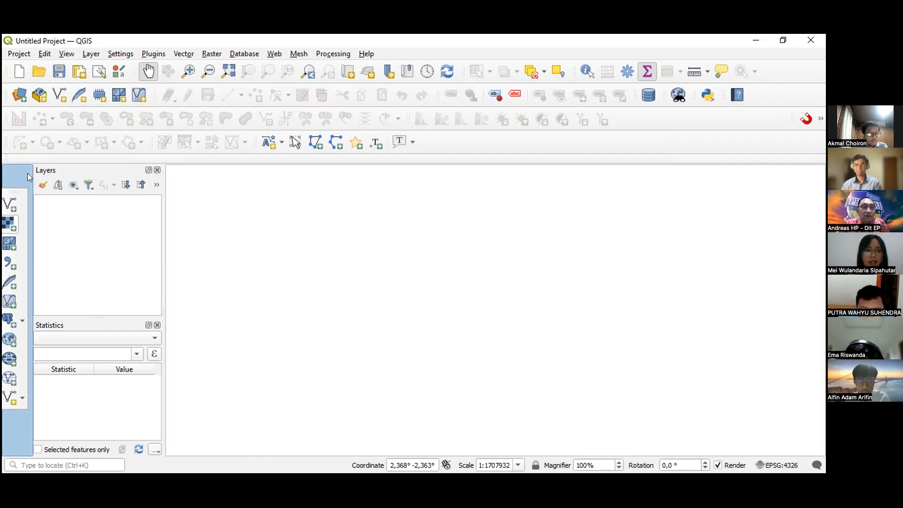
pyautogui.moveTo(42, 159); pyautogui.dragTo(45, 164)
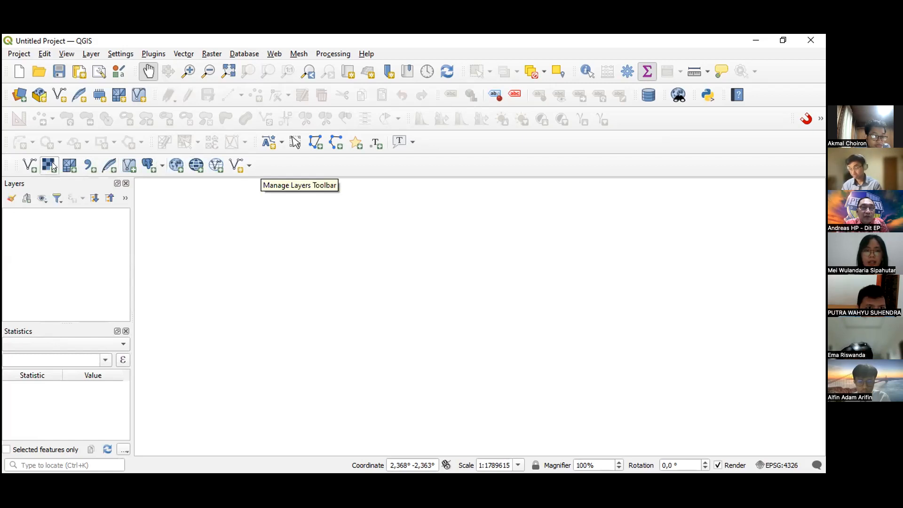
pyautogui.moveTo(14, 166); pyautogui.dragTo(220, 170)
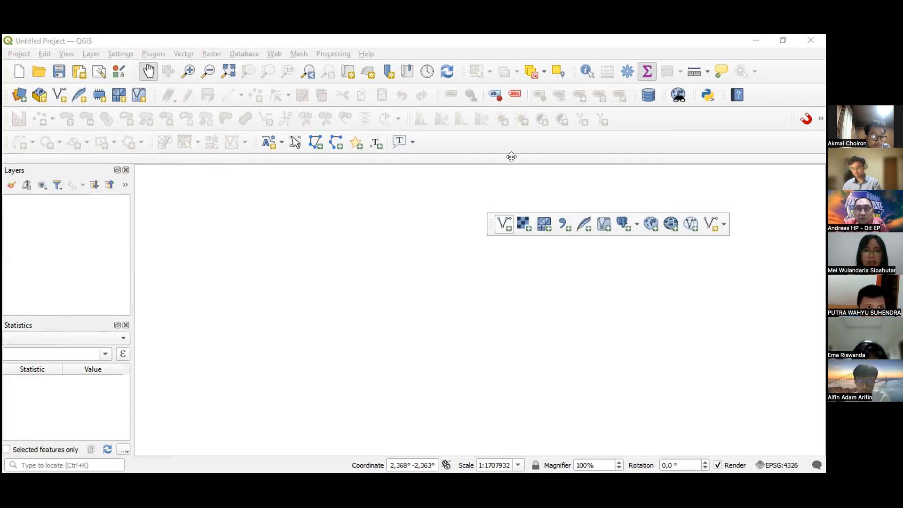
pyautogui.moveTo(445, 140); pyautogui.dragTo(445, 141)
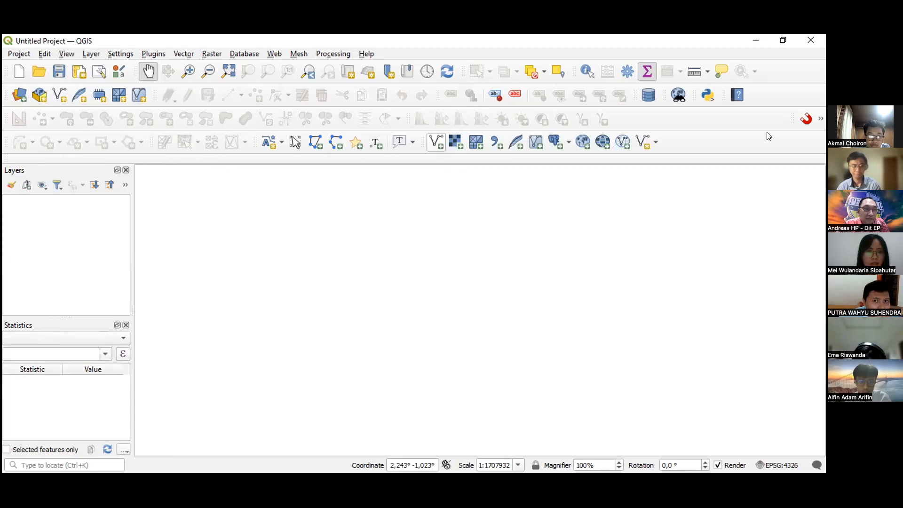
pyautogui.click(126, 326)
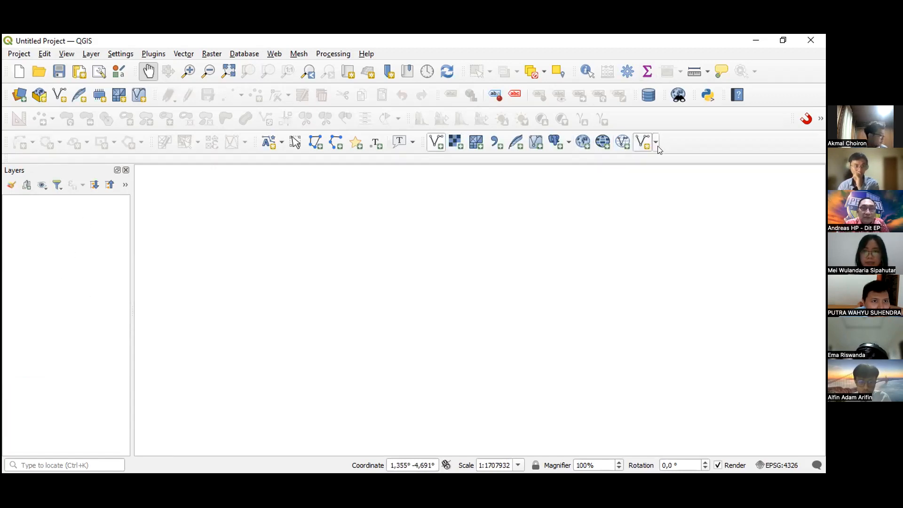
# Step: Show the Browser panel, enlarge it above the Layers panel, and look through its data sources and basemap connections
pyautogui.rightClick(671, 148)
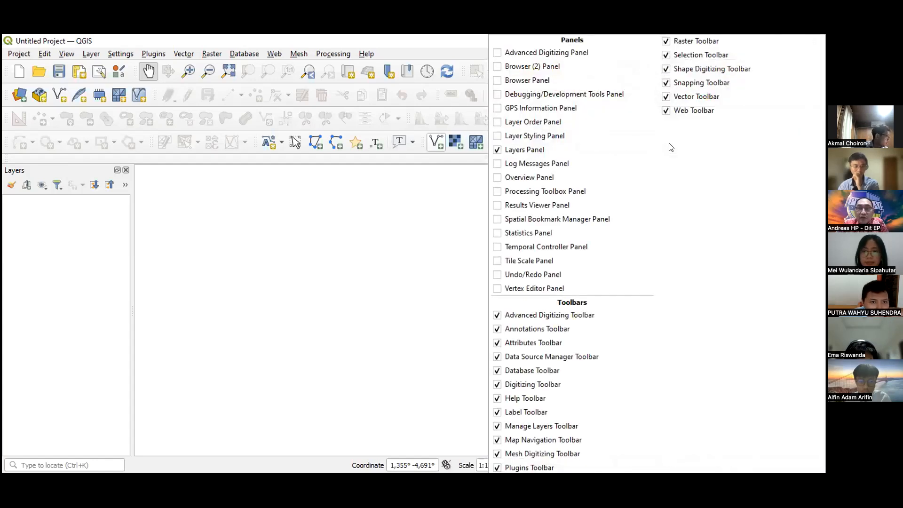
pyautogui.click(573, 86)
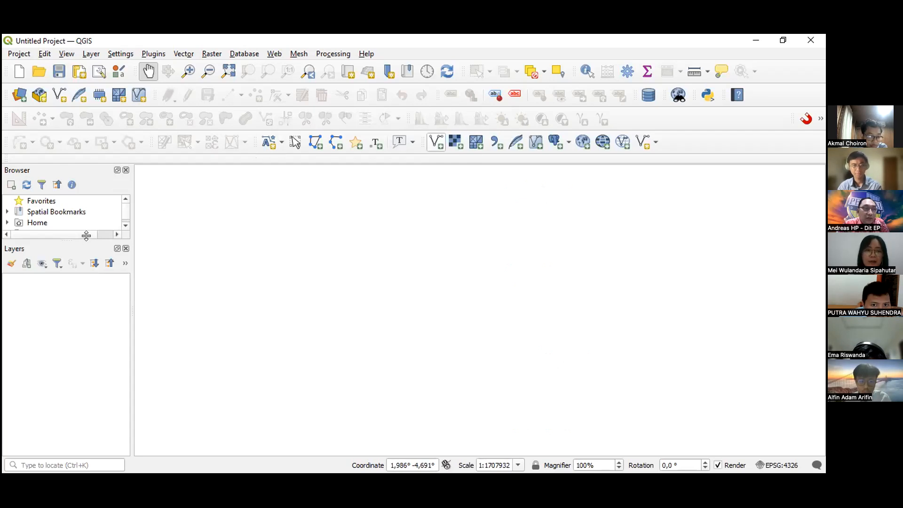
pyautogui.moveTo(80, 238); pyautogui.dragTo(80, 309)
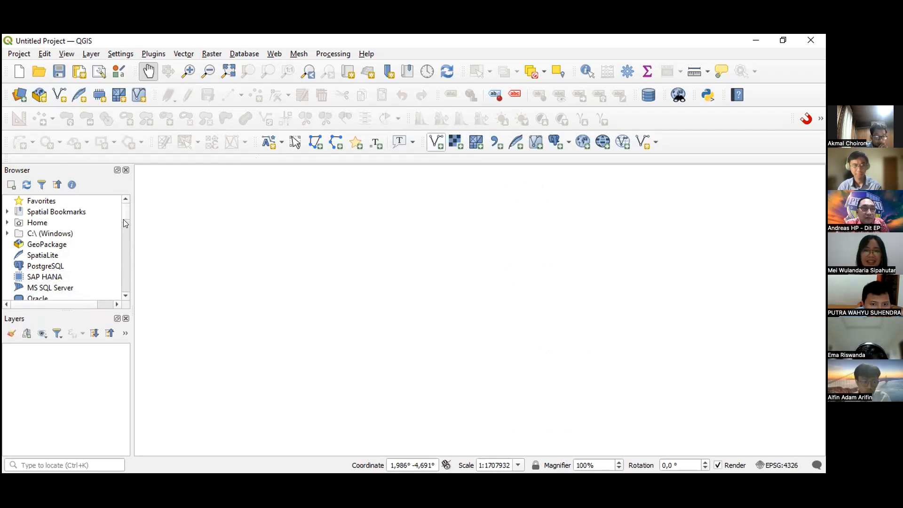
pyautogui.moveTo(123, 219); pyautogui.dragTo(123, 231)
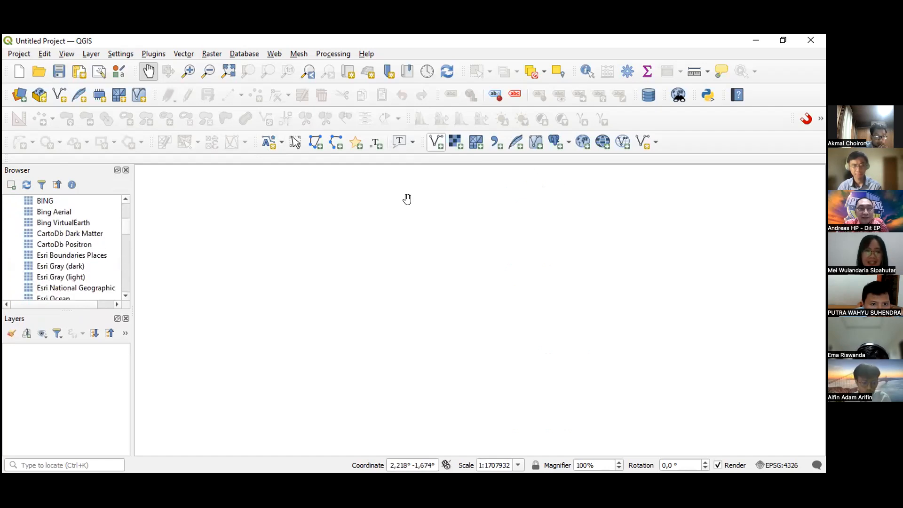
pyautogui.moveTo(123, 234); pyautogui.dragTo(127, 246)
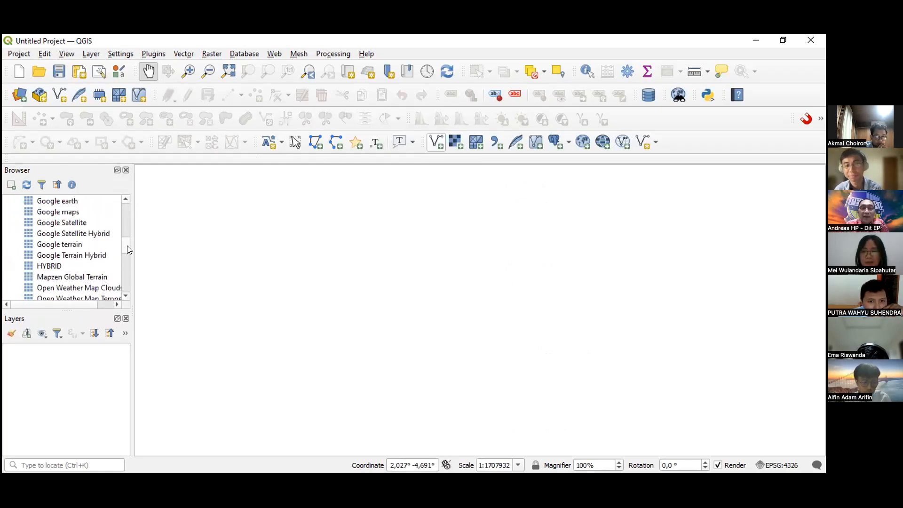
pyautogui.moveTo(127, 246); pyautogui.dragTo(129, 212)
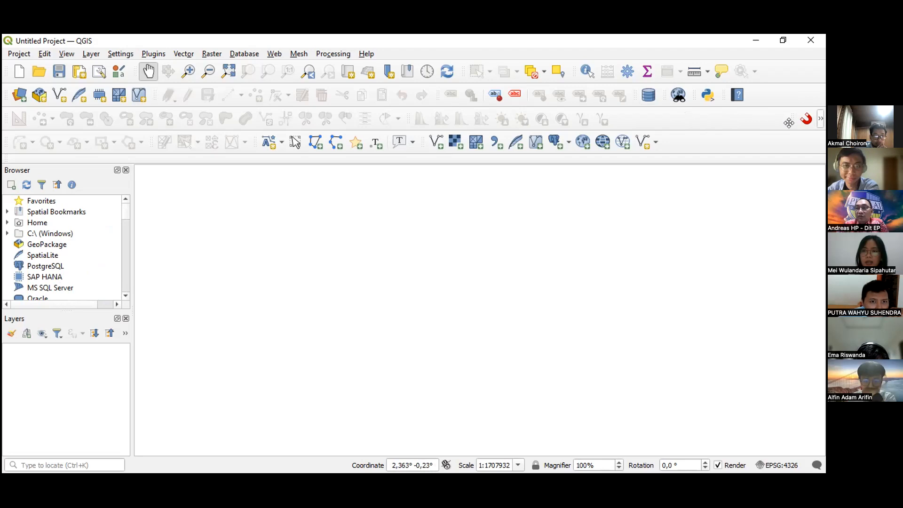
# Step: Move the Snapping Toolbar along its row so its tolerance and unit options have room
pyautogui.moveTo(790, 123); pyautogui.dragTo(599, 119)
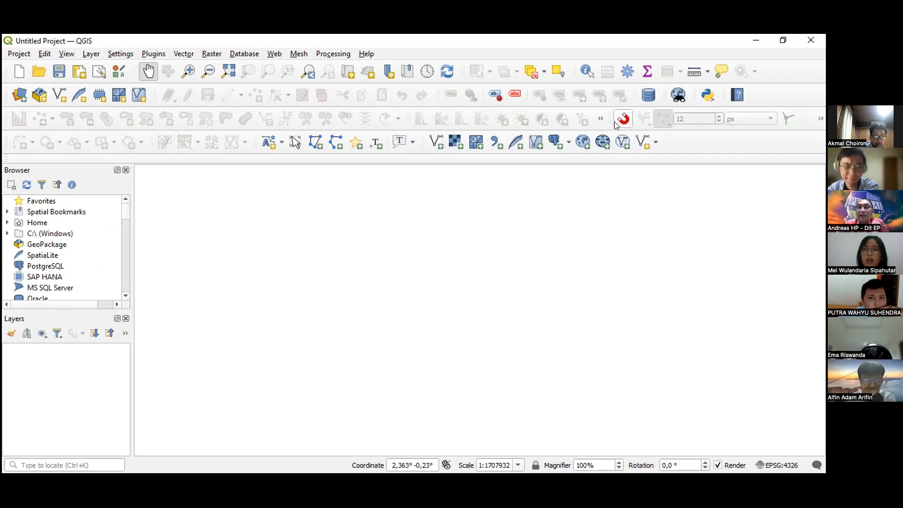
pyautogui.click(655, 190)
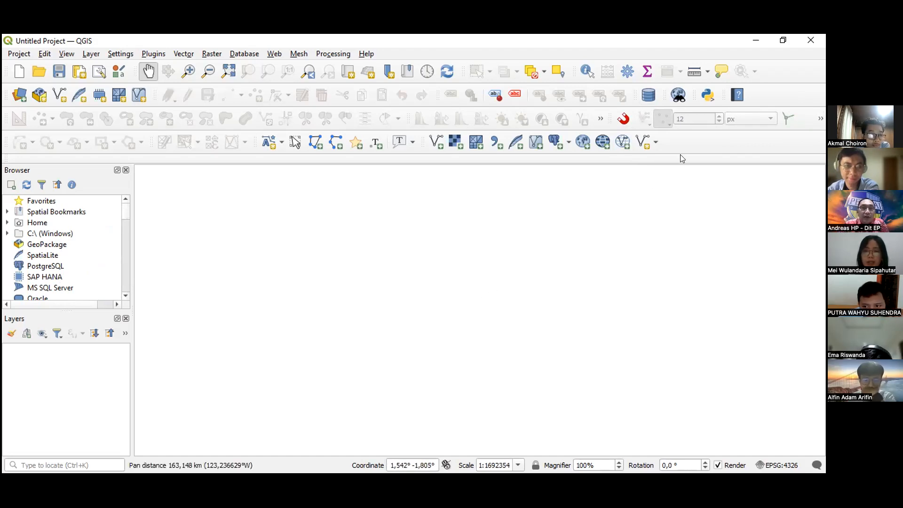
# Step: Hide the Help Toolbar and the Web Toolbar
pyautogui.rightClick(695, 143)
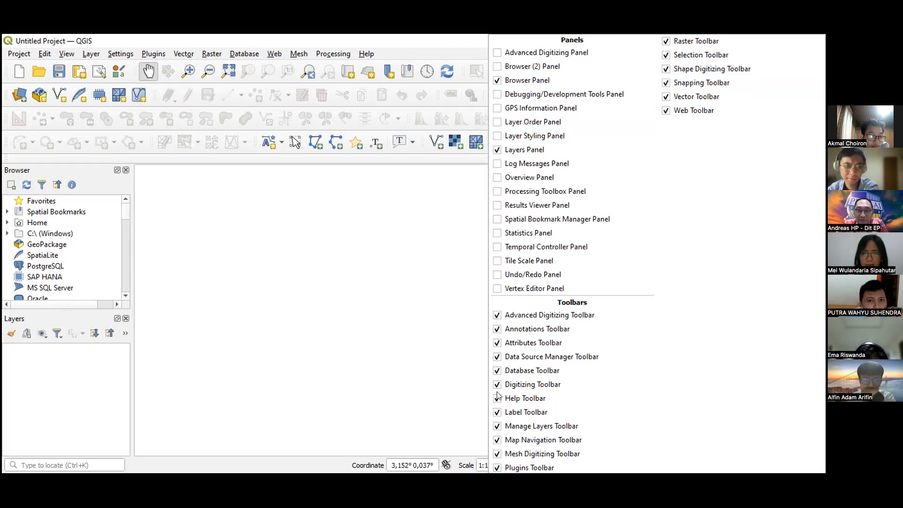
pyautogui.click(493, 400)
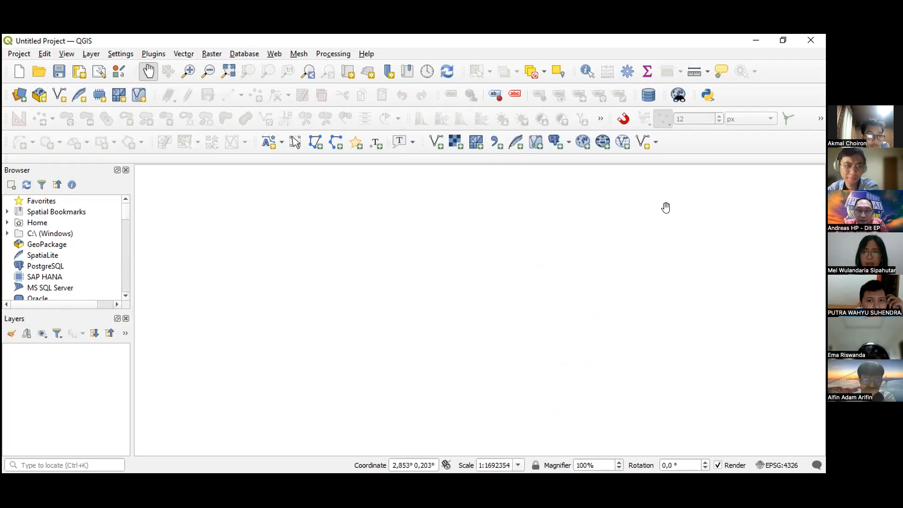
pyautogui.rightClick(693, 147)
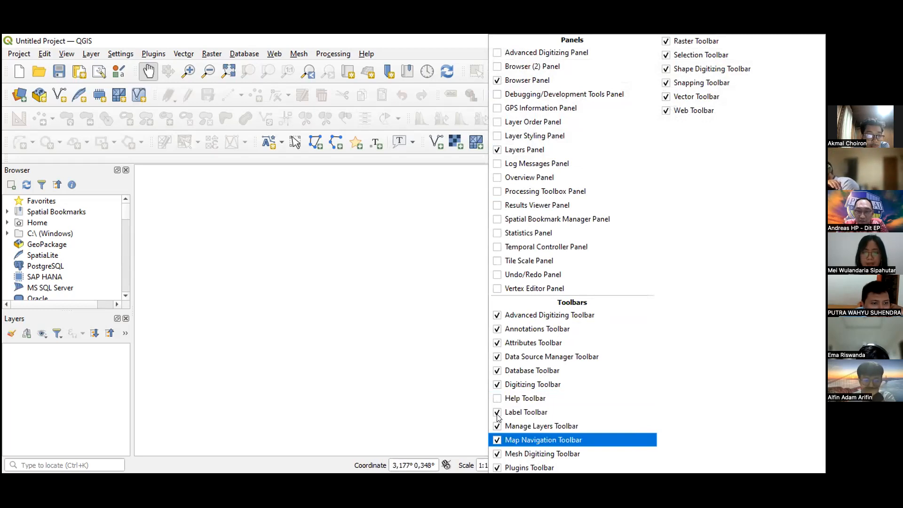
pyautogui.press('Up')
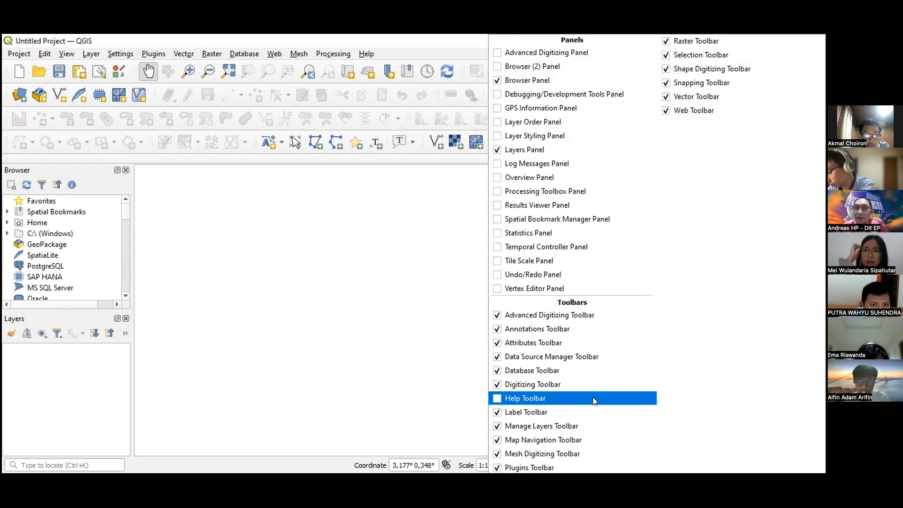
pyautogui.click(664, 110)
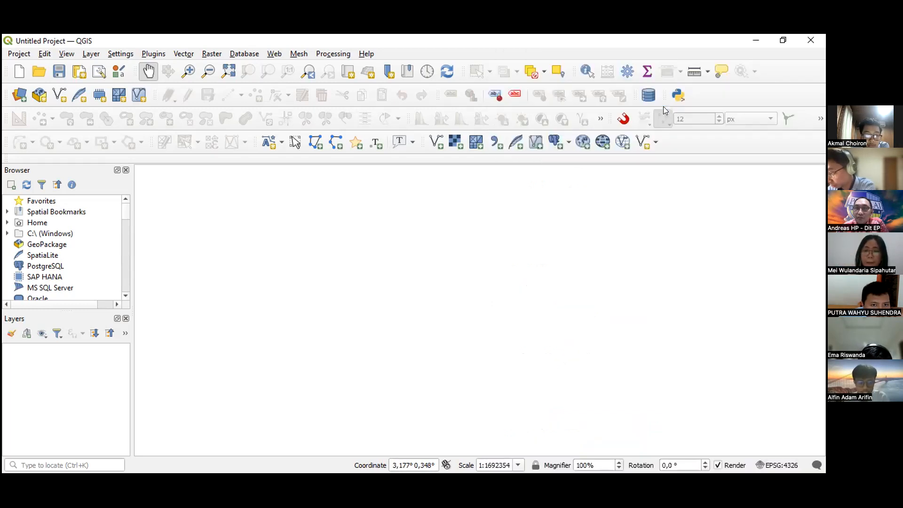
pyautogui.rightClick(675, 144)
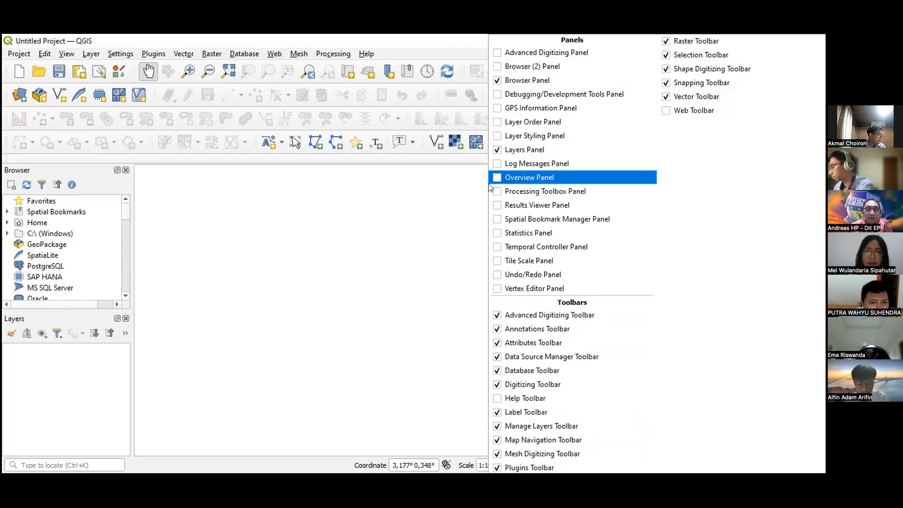
pyautogui.click(471, 188)
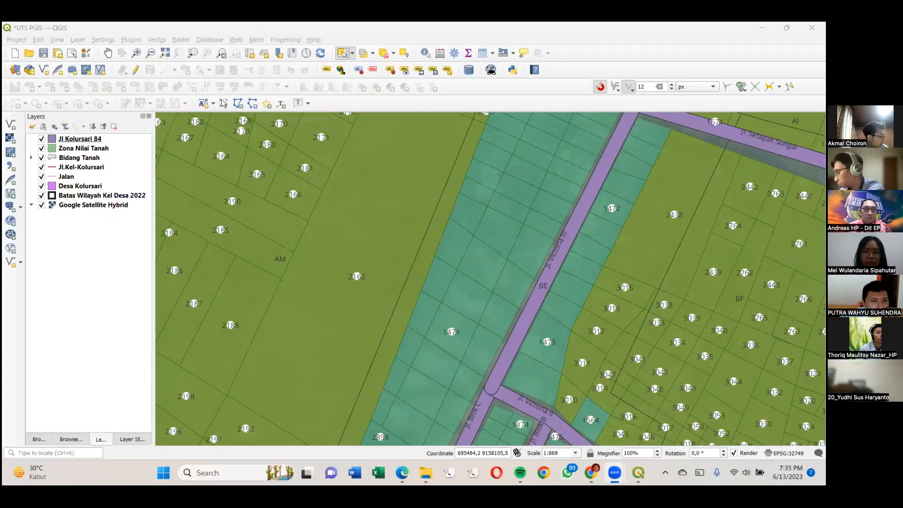
# Step: In the UTS PGIS project, hide the Jl Kolursari 84 and Zona Nilai Tanah layers to uncover the land parcels
pyautogui.scroll(1, 350, 248)
pyautogui.scroll(-1, 350, 248)
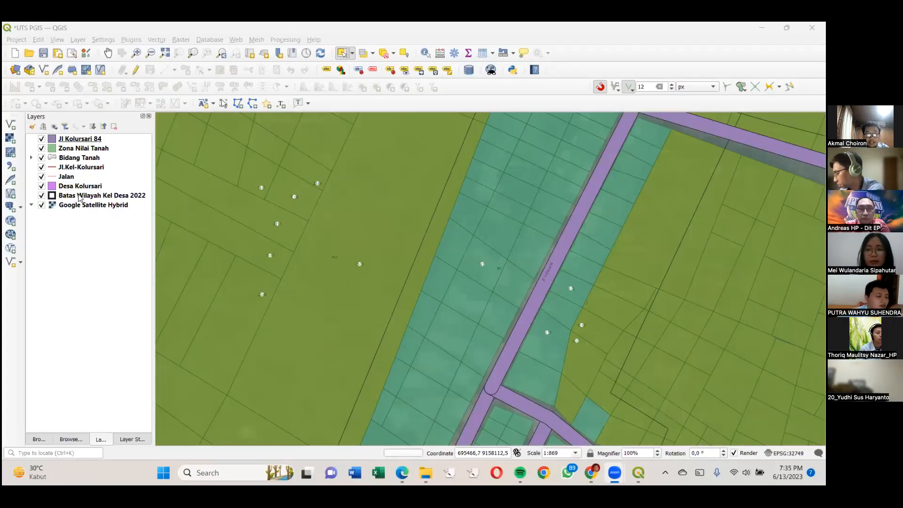
pyautogui.click(41, 148)
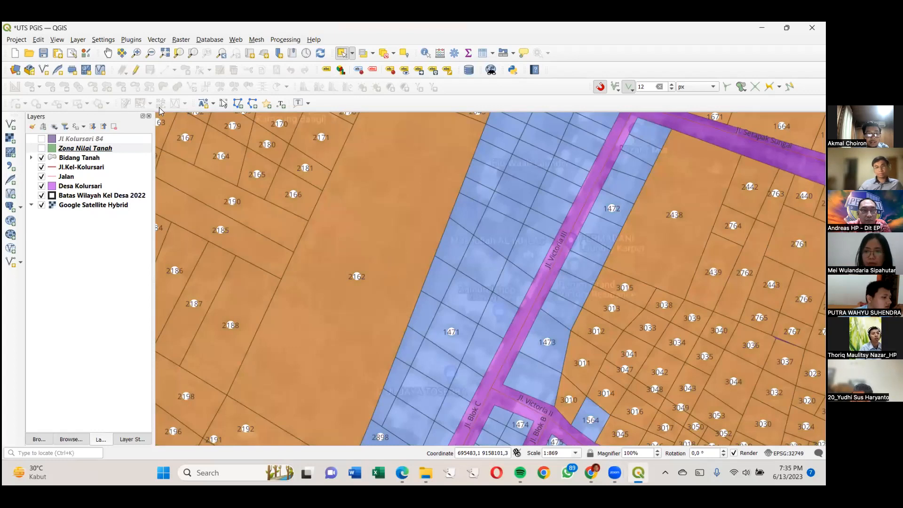
# Step: Try to split parcel 2162 with Split Features while editing the Zona Nilai Tanah layer, and return to feature selection
pyautogui.click(136, 70)
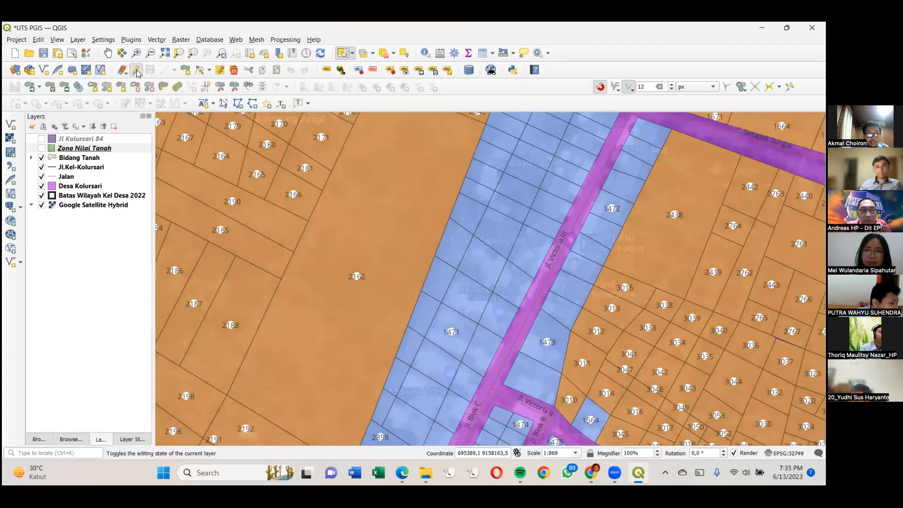
pyautogui.click(221, 91)
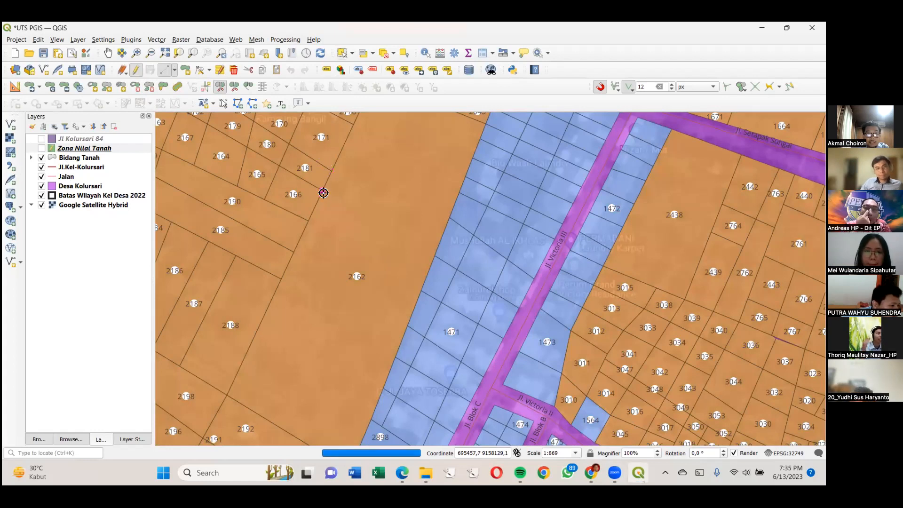
pyautogui.rightClick(441, 215)
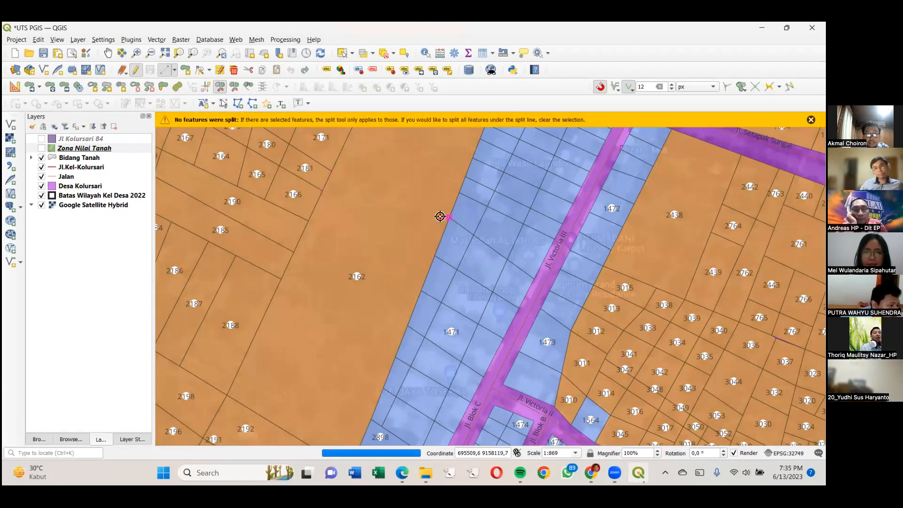
pyautogui.click(342, 52)
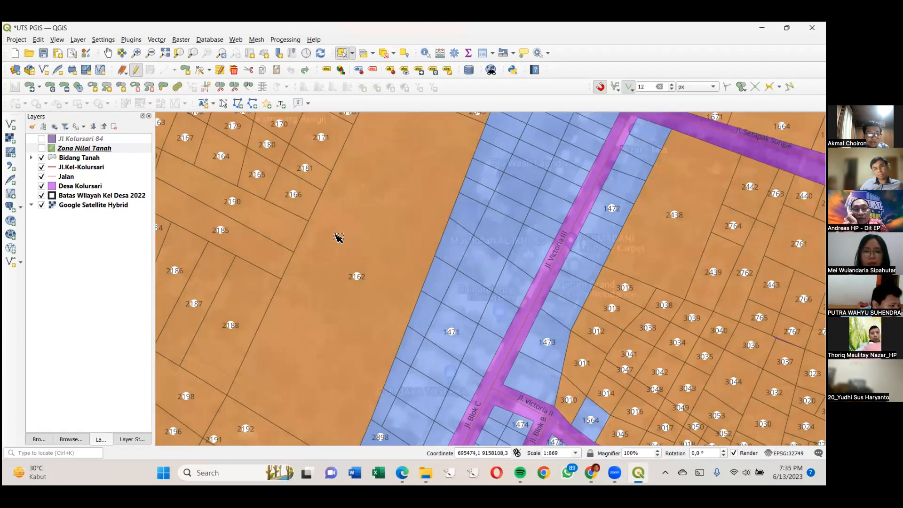
# Step: Make Bidang Tanah the active layer and select parcel 2162
pyautogui.click(85, 159)
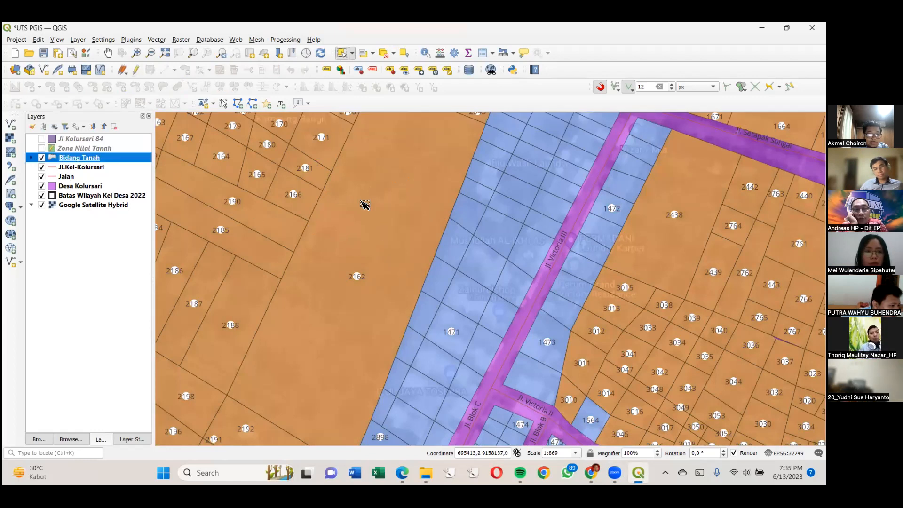
pyautogui.click(363, 205)
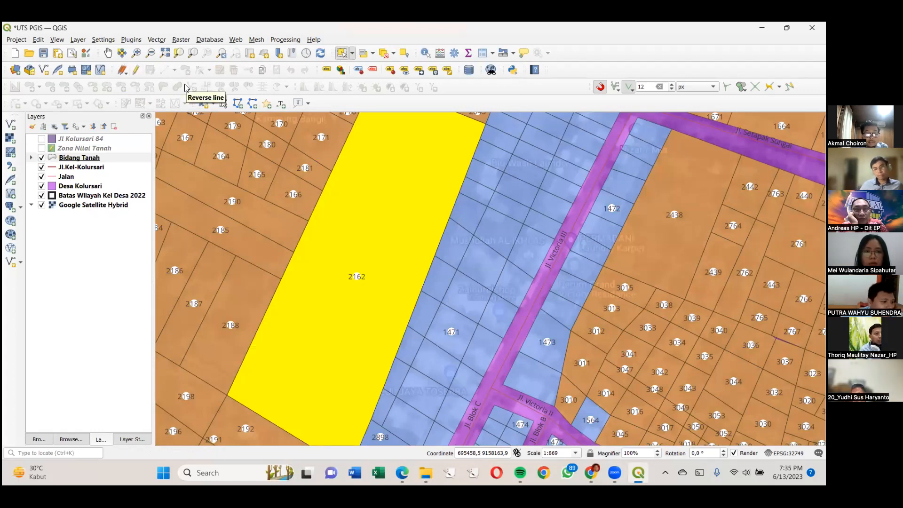
pyautogui.click(482, 141)
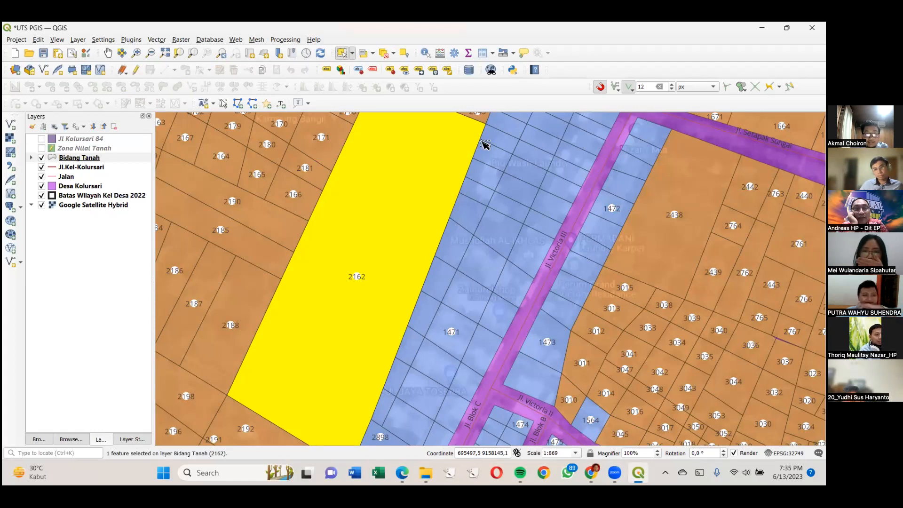
pyautogui.rightClick(402, 149)
# Step: Clear the selection and examine how parcel 2162 lies among the surrounding parcels and roads of the village
pyautogui.scroll(-4, 283, 227)
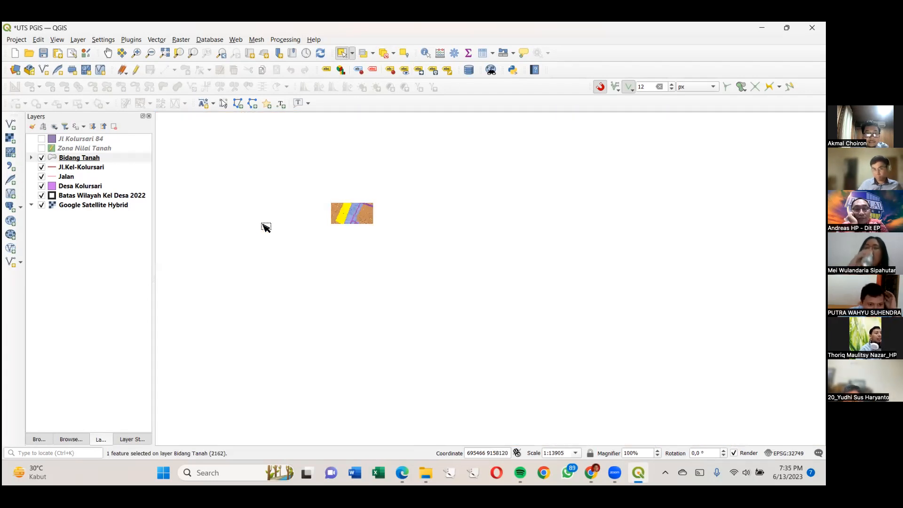
pyautogui.rightClick(283, 221)
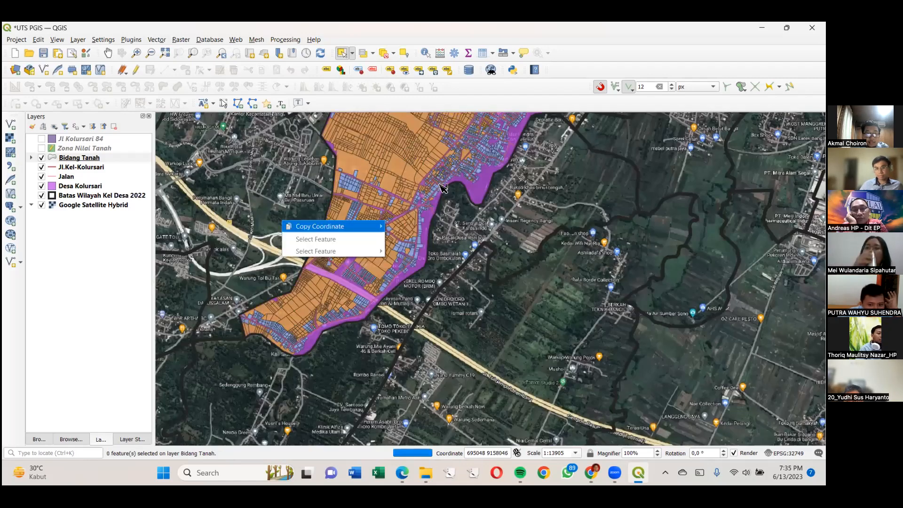
pyautogui.scroll(2, 432, 230)
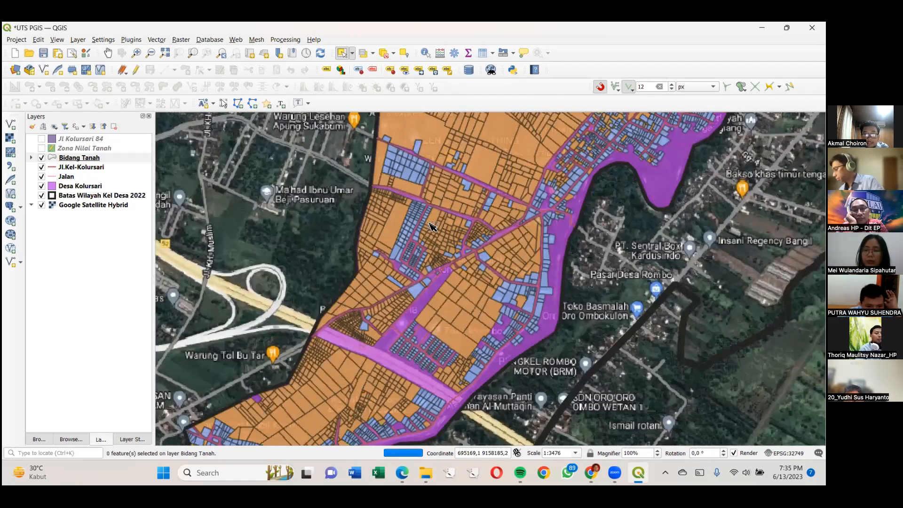
pyautogui.scroll(2, 431, 226)
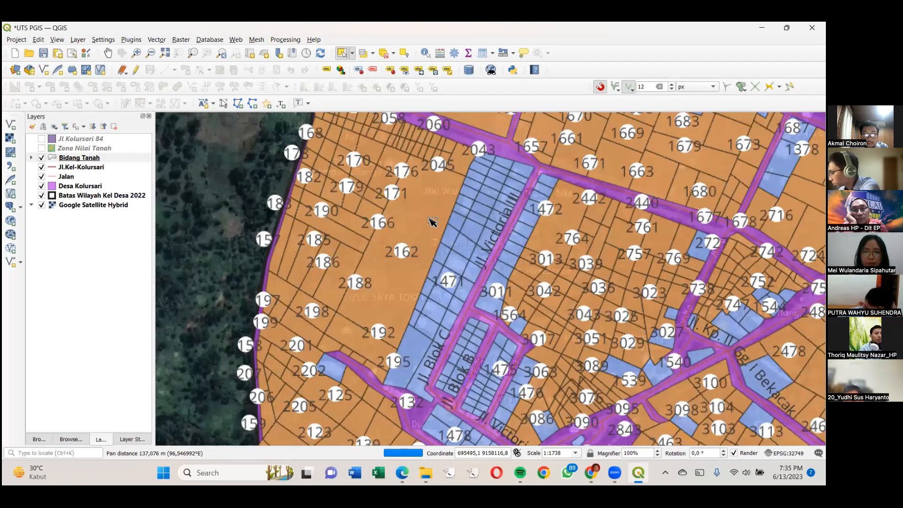
pyautogui.scroll(-1, 423, 224)
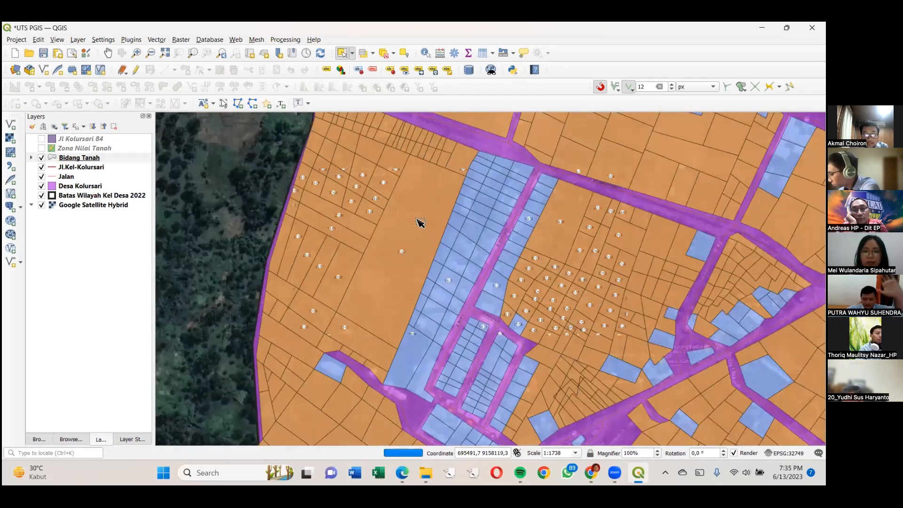
pyautogui.moveTo(420, 223); pyautogui.dragTo(413, 220)
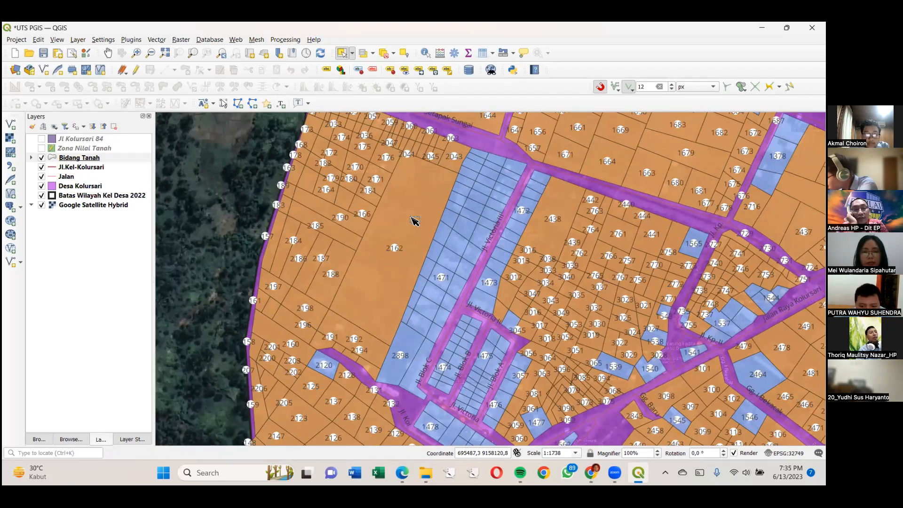
# Step: Start editing the Bidang Tanah layer and hide both road layers, Desa Kolursari, Batas Wilayah Kel Desa 2022 and Google Satellite Hybrid
pyautogui.click(98, 158)
pyautogui.click(137, 70)
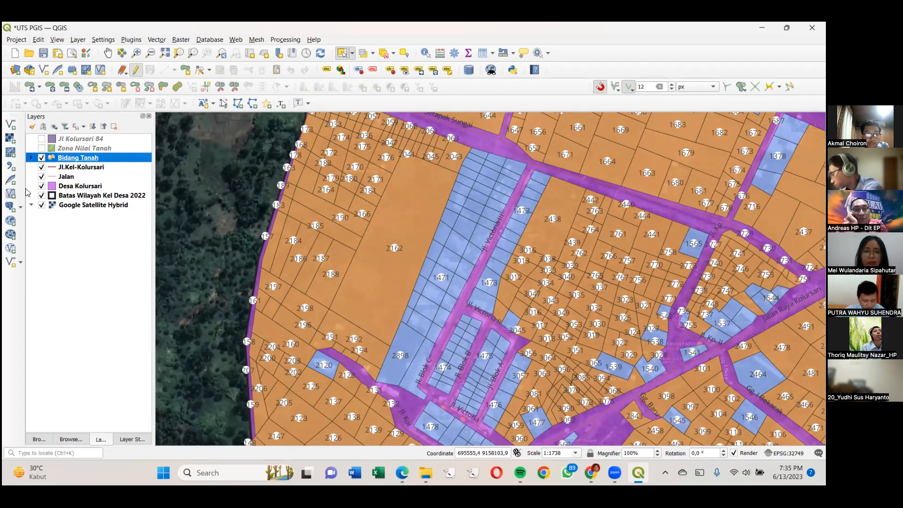
pyautogui.click(41, 167)
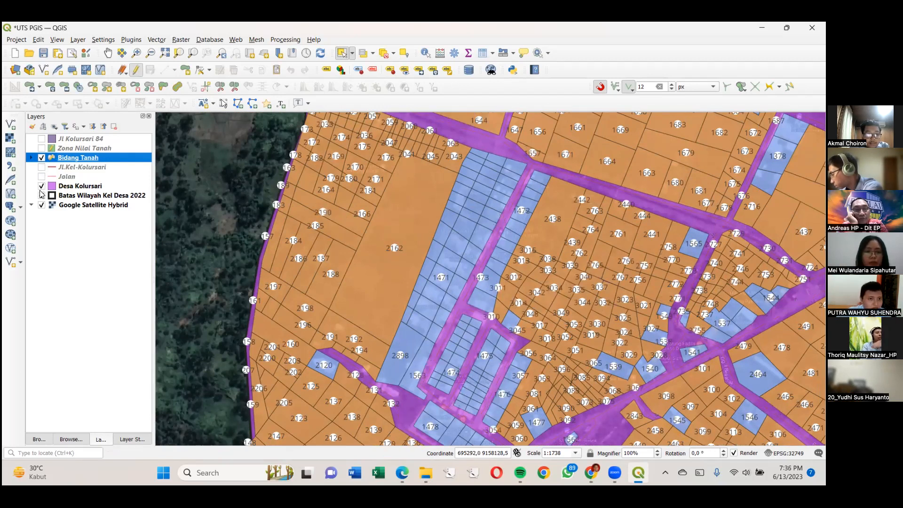
pyautogui.click(41, 186)
pyautogui.click(41, 195)
pyautogui.click(41, 204)
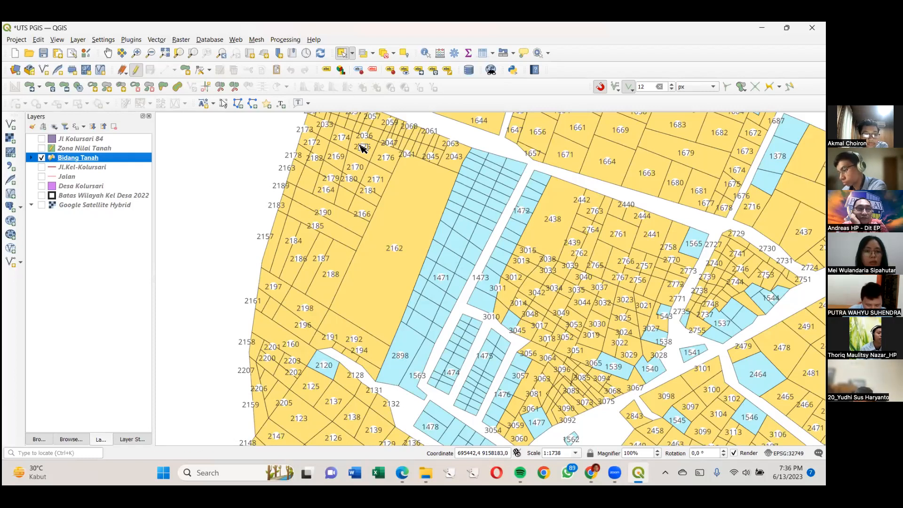
# Step: Stop editing the Zona Nilai Tanah layer and make Bidang Tanah the active layer again
pyautogui.click(77, 149)
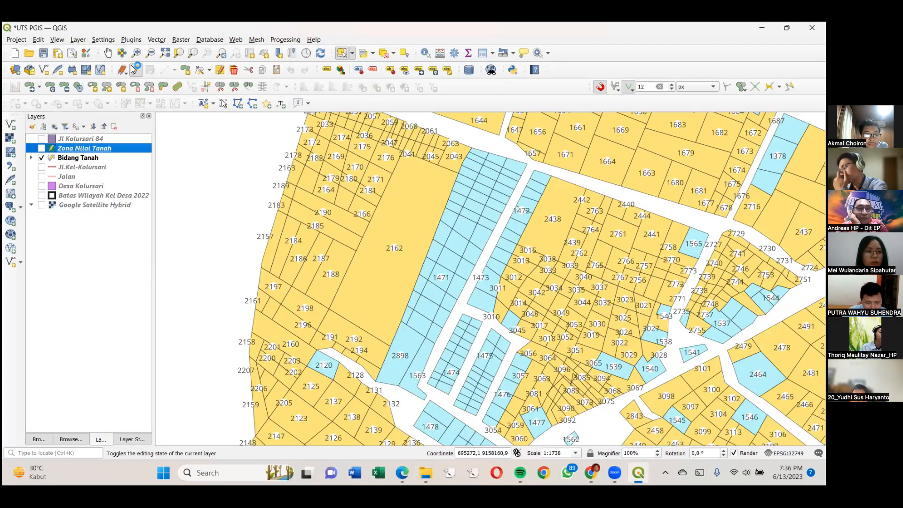
pyautogui.click(74, 163)
pyautogui.click(77, 158)
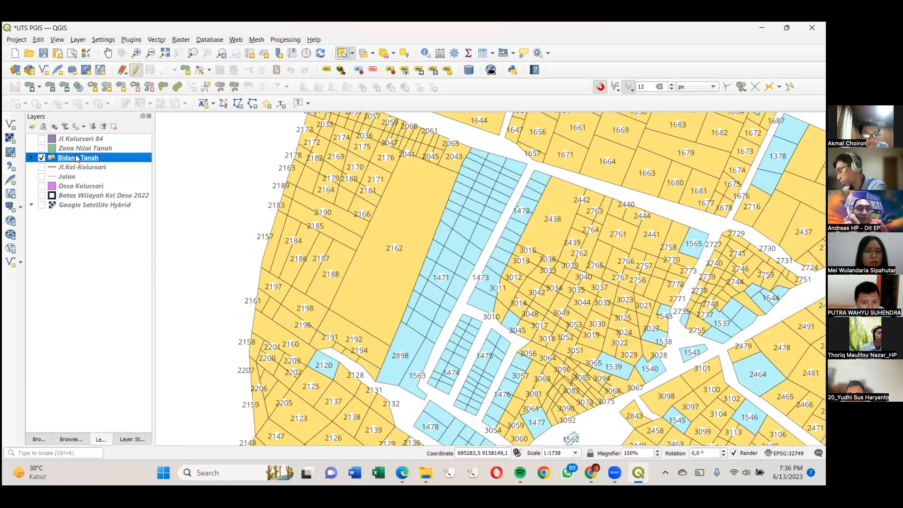
# Step: Move the Bidang Tanah layer to the top of the layer order, make it active, and select and deselect parcel 2162
pyautogui.moveTo(75, 141); pyautogui.dragTo(80, 149)
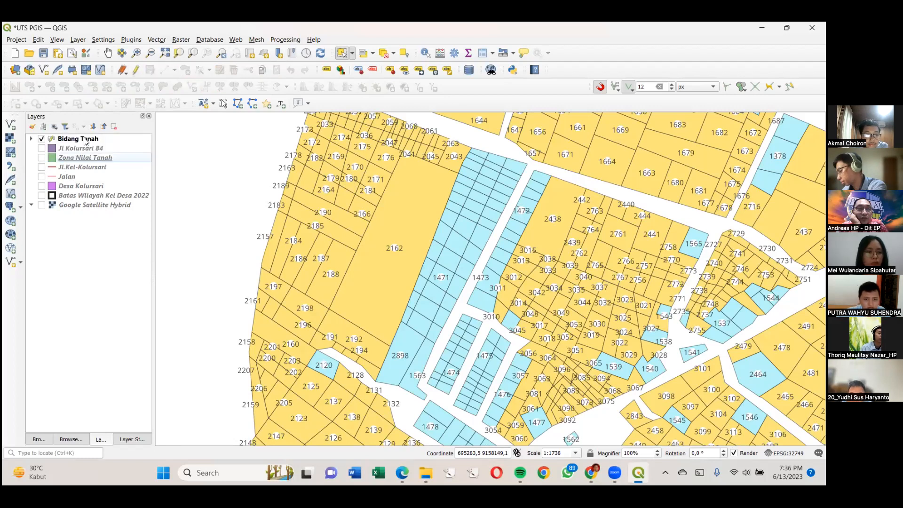
pyautogui.click(86, 139)
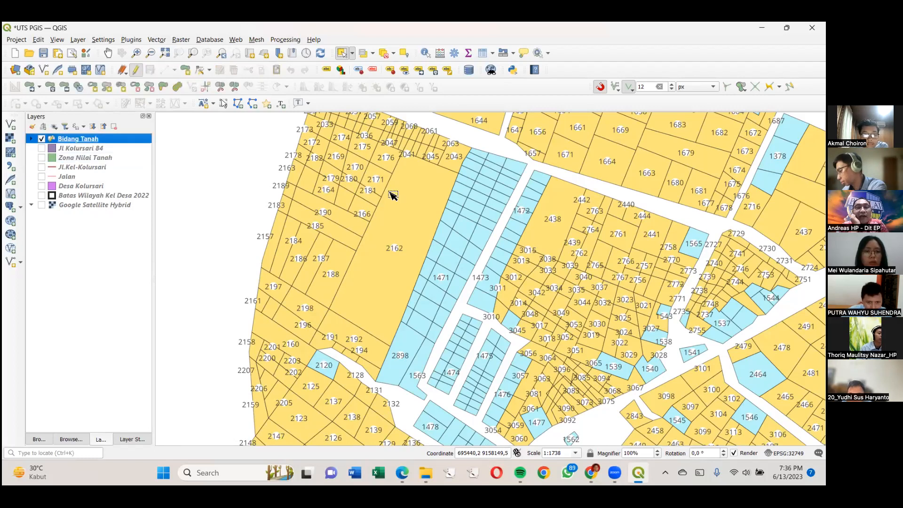
pyautogui.click(401, 216)
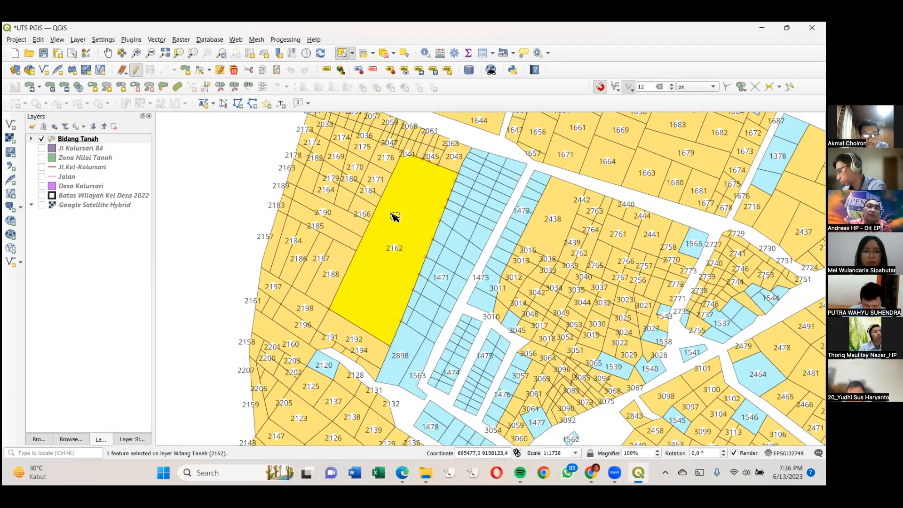
pyautogui.click(199, 197)
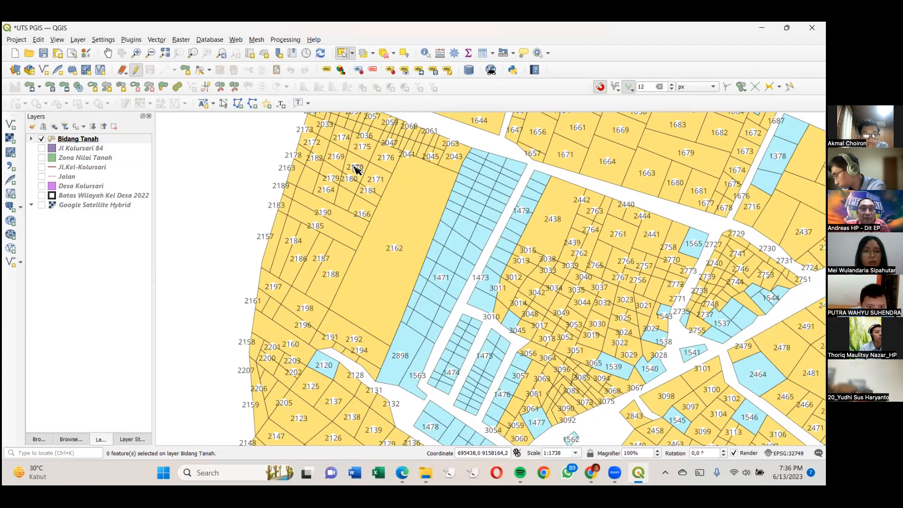
# Step: Turn snapping off and try to split parcel 2162 with the Split Features tool
pyautogui.click(221, 86)
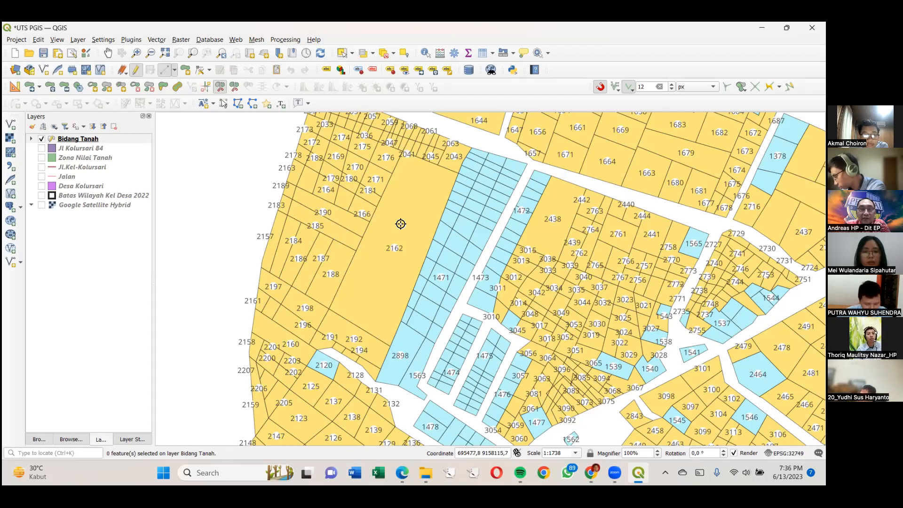
pyautogui.press('s')
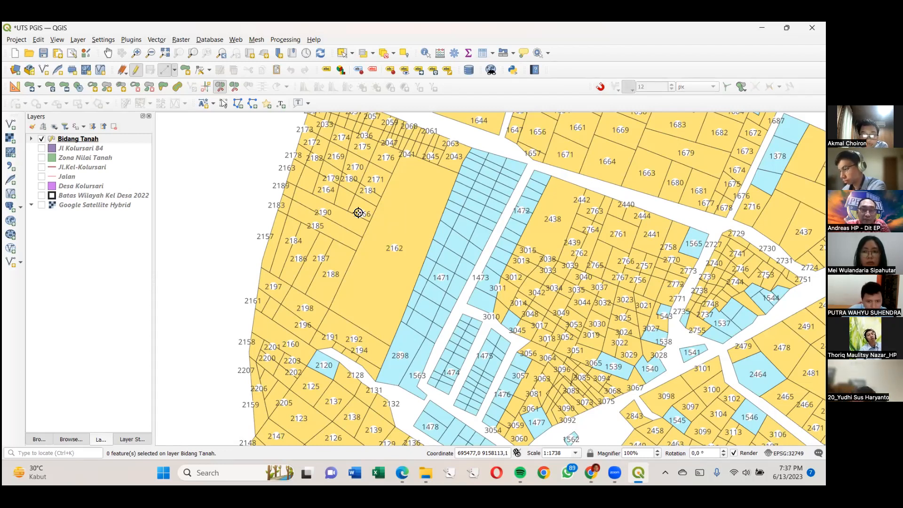
pyautogui.rightClick(437, 249)
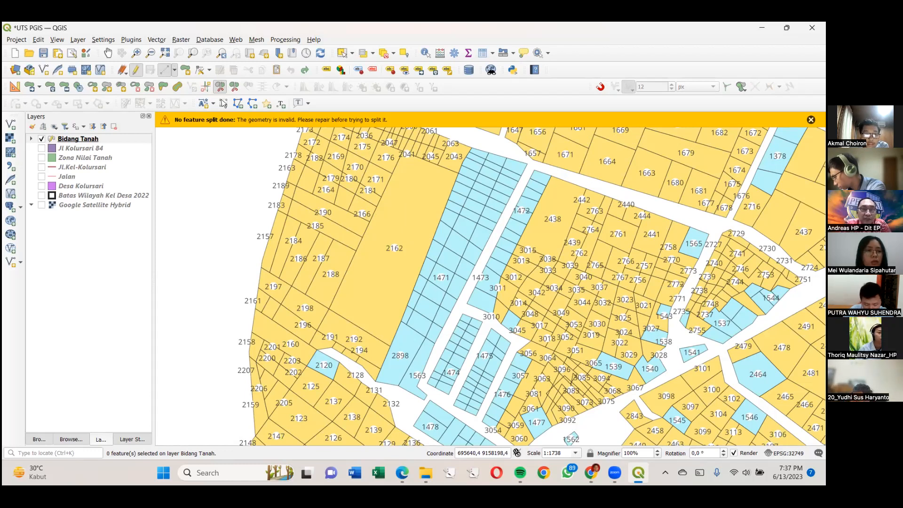
pyautogui.click(157, 40)
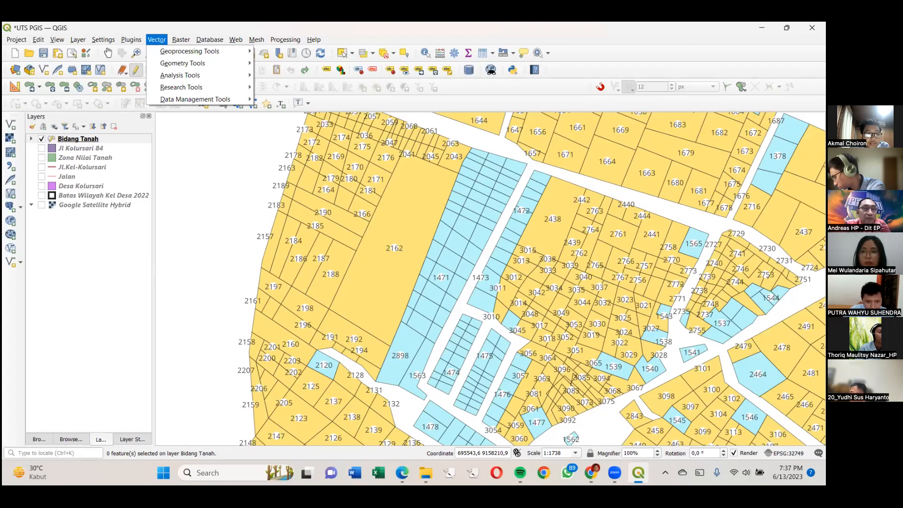
pyautogui.click(17, 39)
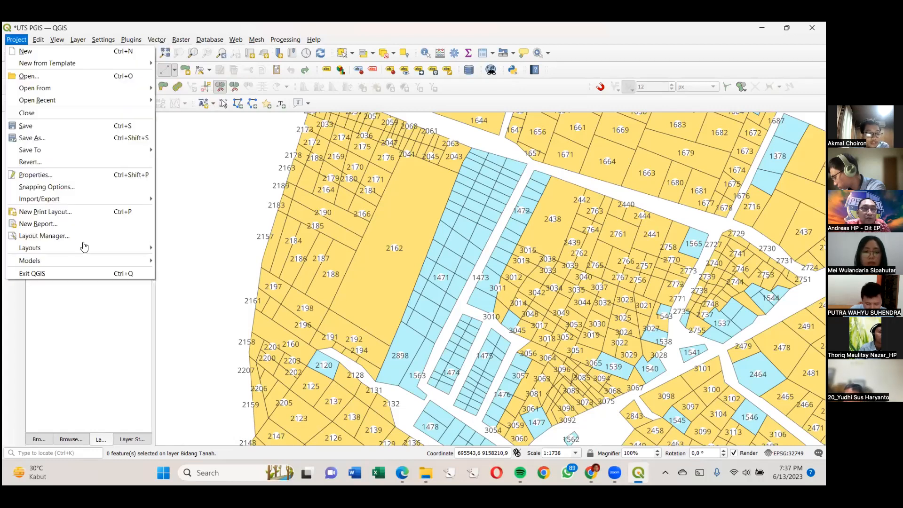
pyautogui.click(254, 219)
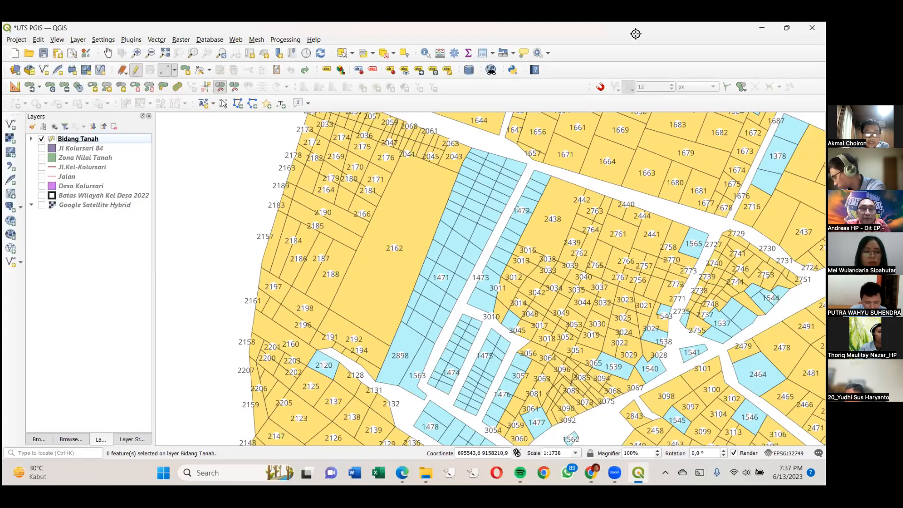
pyautogui.moveTo(636, 34); pyautogui.dragTo(356, 164)
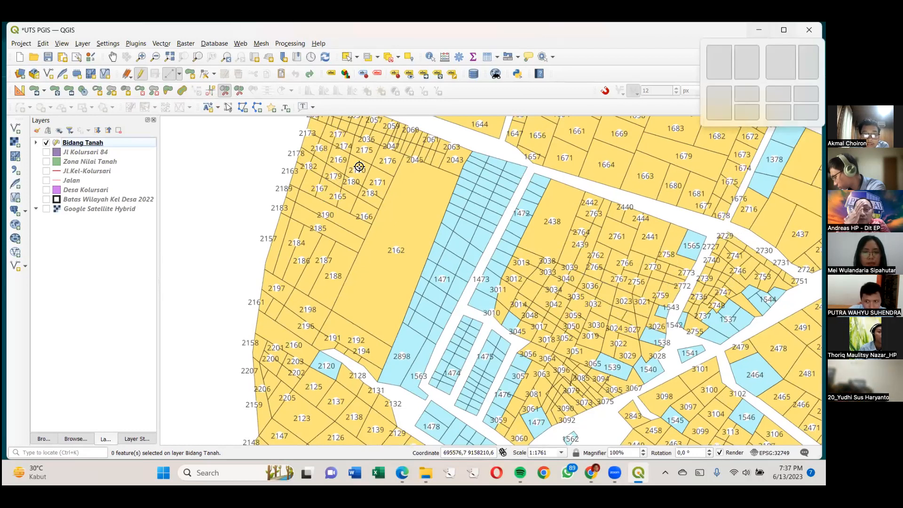
# Step: Check for a newer QGIS version and view the installed version details in the About information
pyautogui.hotkey('alt', 'h')
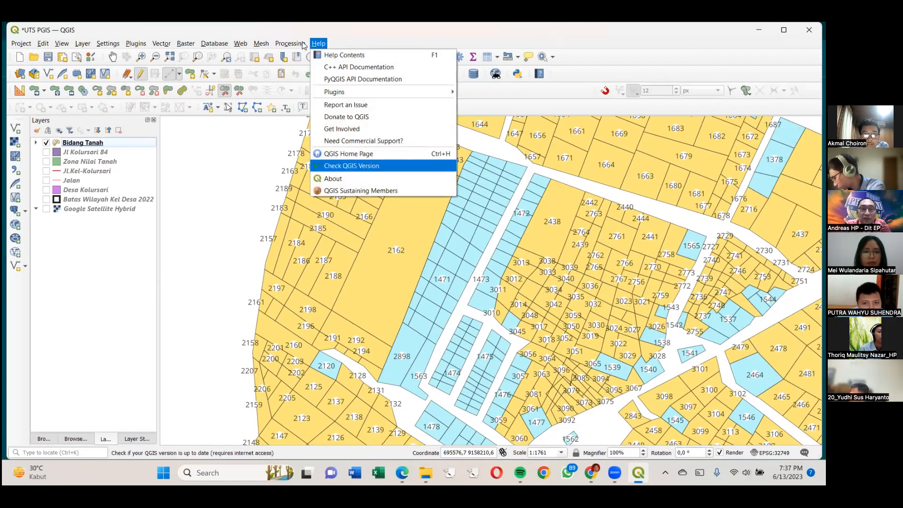
pyautogui.press('Escape')
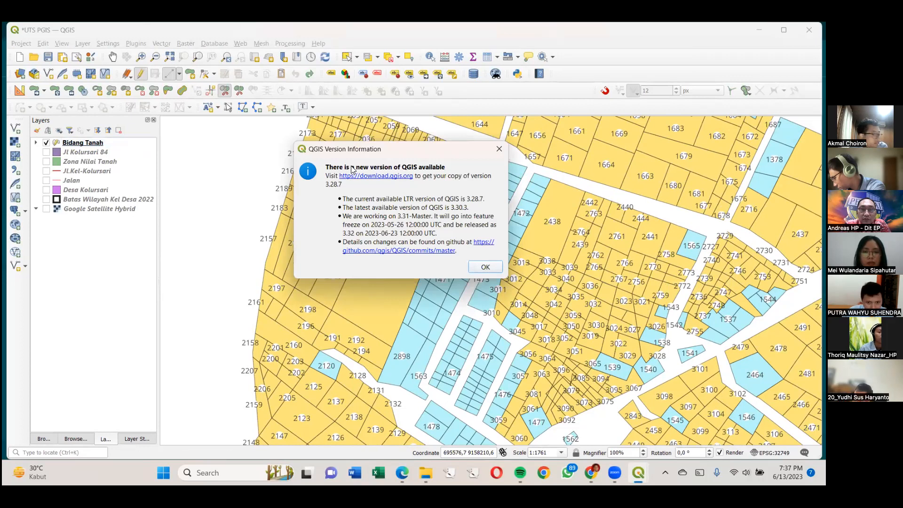
pyautogui.press('Escape')
pyautogui.hotkey('alt', 'h')
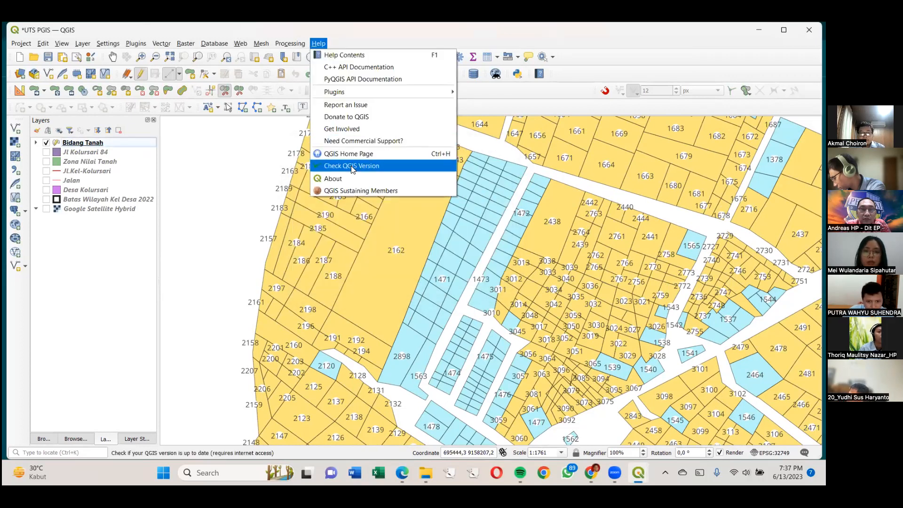
pyautogui.click(352, 166)
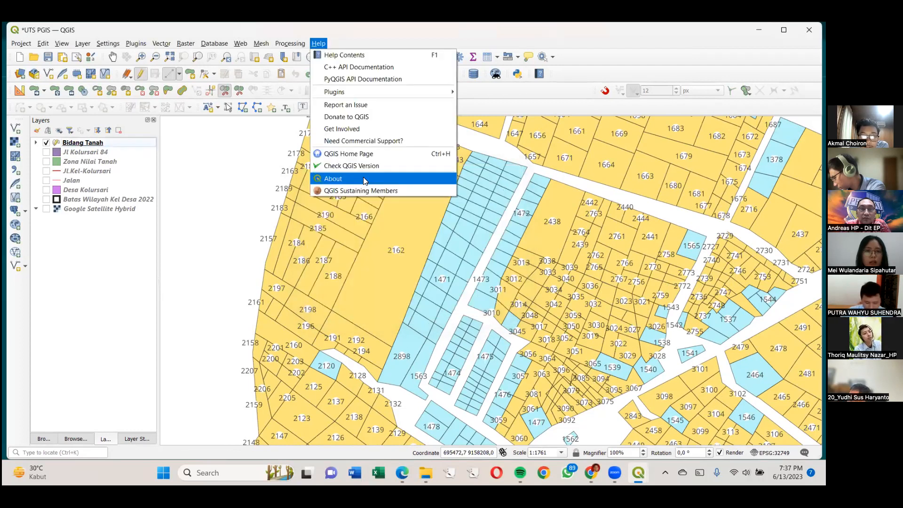
pyautogui.click(365, 179)
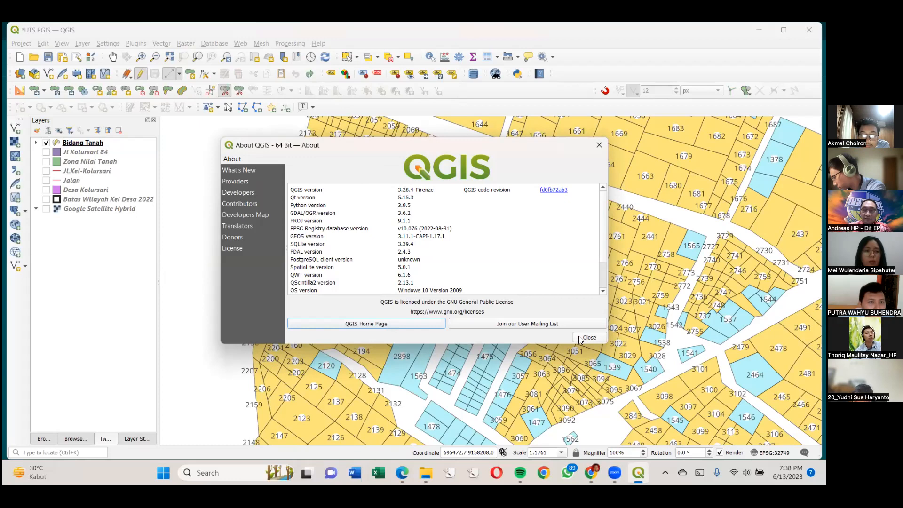
pyautogui.press('Escape')
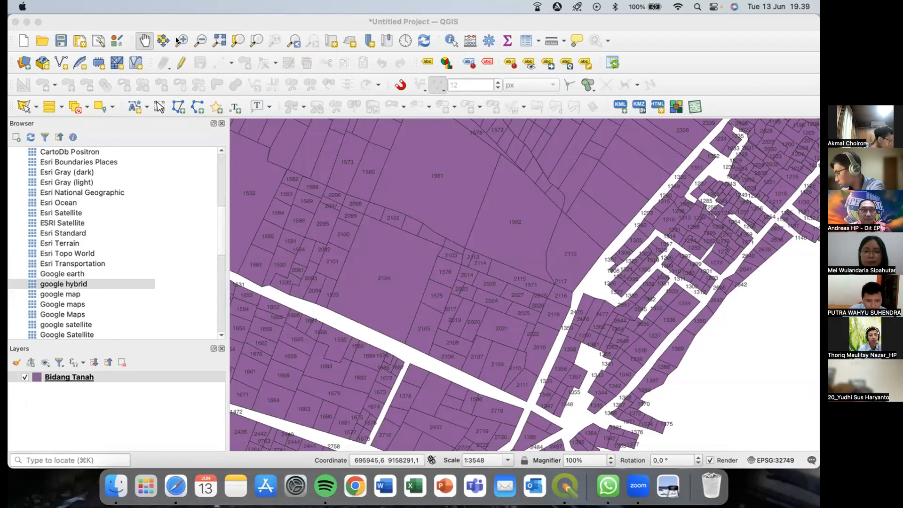
# Step: Run Check Geometries on the Bidang Tanah layer, writing the output to a new GeoPackage layer with the filename prefix checked_
pyautogui.click(140, 39)
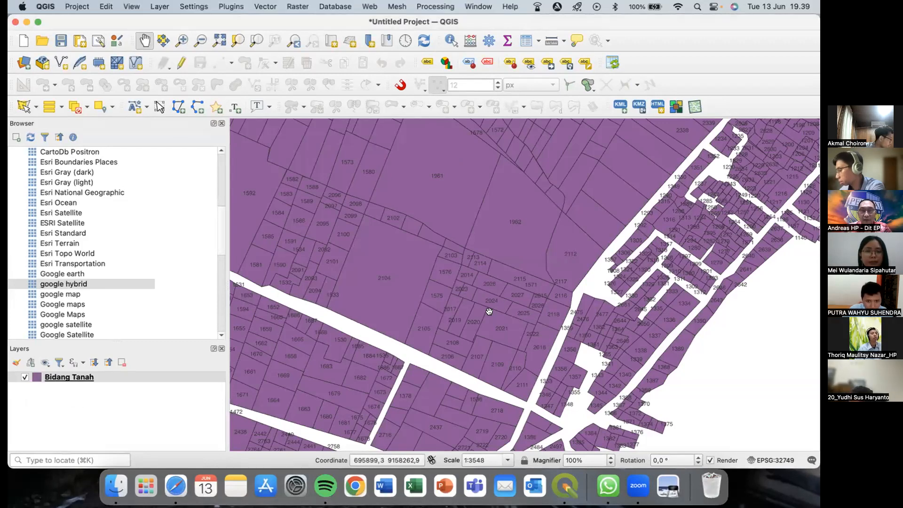
pyautogui.moveTo(489, 313); pyautogui.dragTo(489, 259)
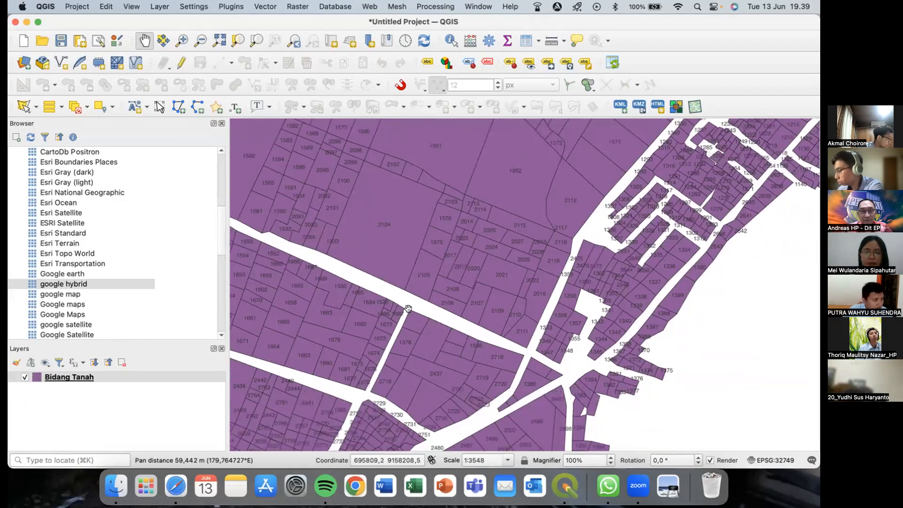
pyautogui.moveTo(504, 314); pyautogui.dragTo(475, 274)
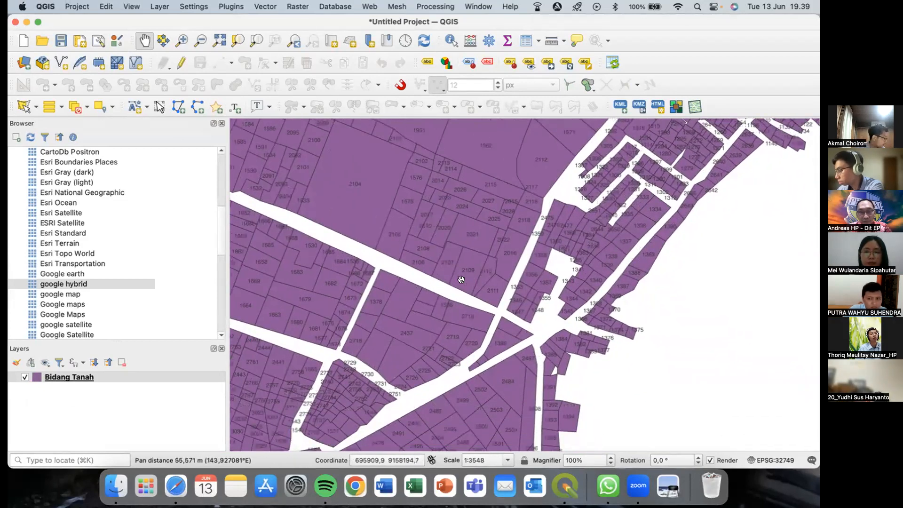
pyautogui.moveTo(476, 356); pyautogui.dragTo(483, 234)
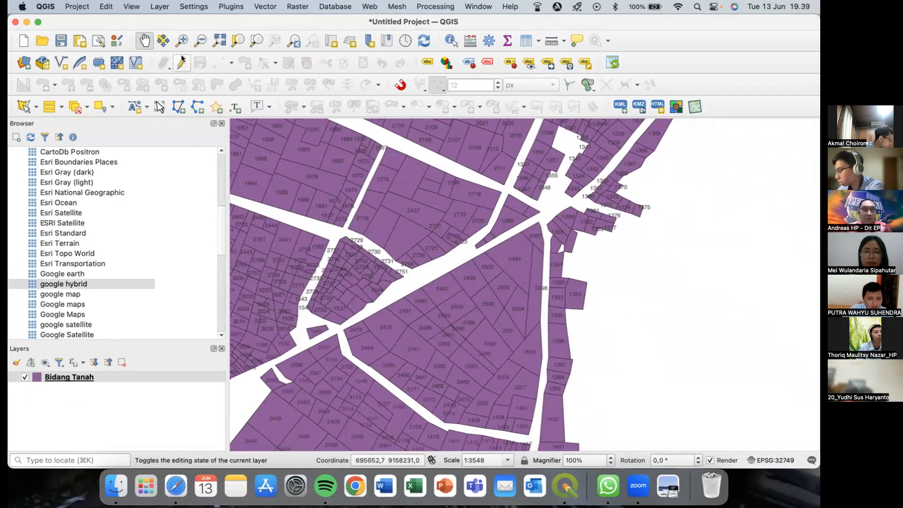
pyautogui.click(264, 7)
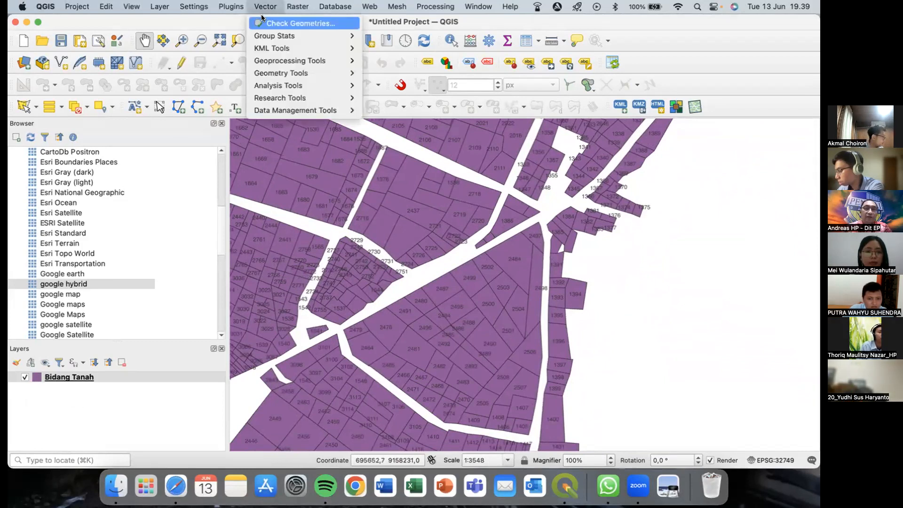
pyautogui.click(294, 23)
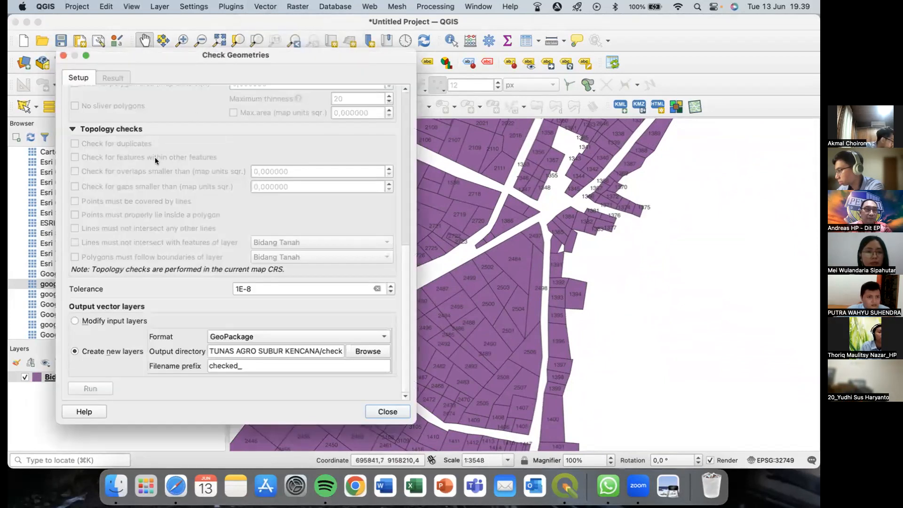
pyautogui.scroll(15, 158, 159)
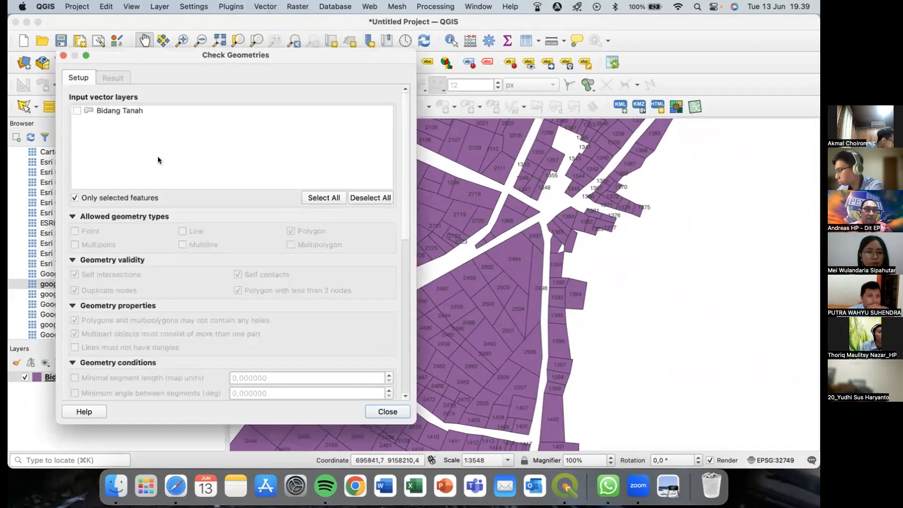
pyautogui.click(77, 111)
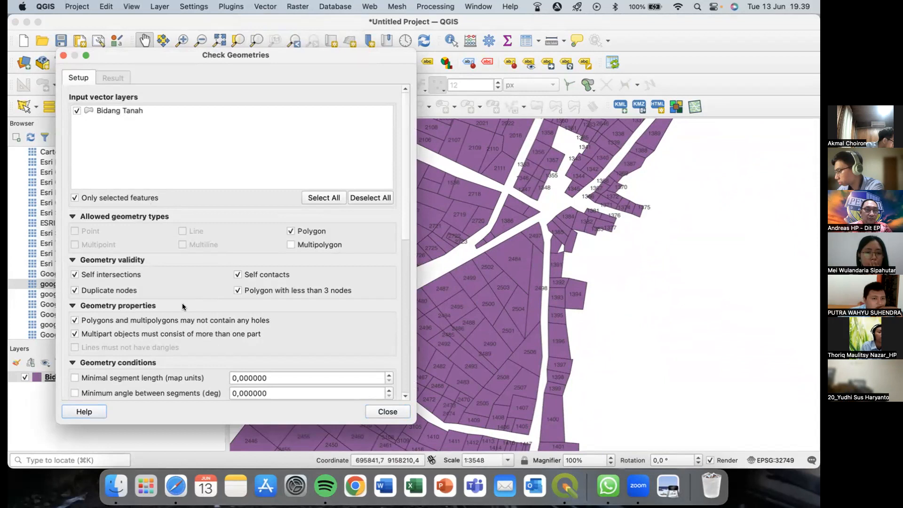
pyautogui.scroll(-15, 182, 303)
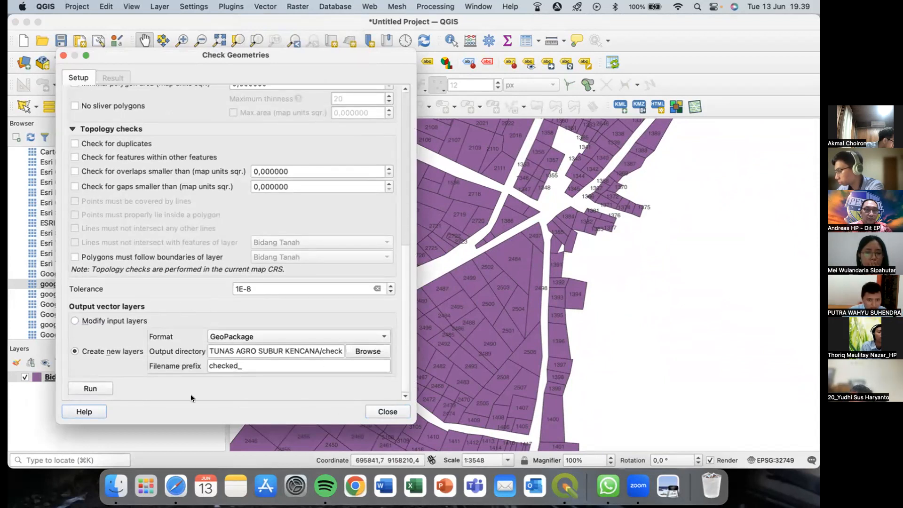
pyautogui.click(91, 388)
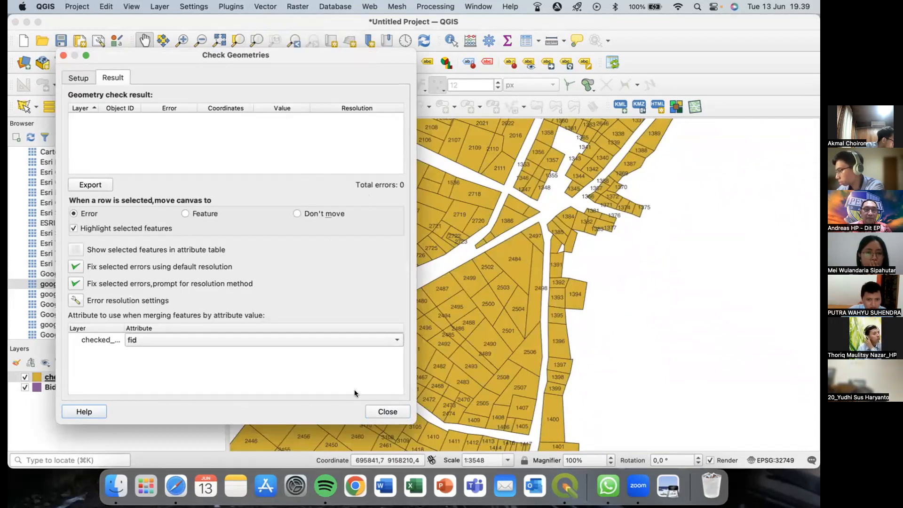
pyautogui.click(386, 411)
# Step: Inspect parcel 2162 and its neighbours in the checked_Bidang Tanah layer and remove that layer from the project
pyautogui.moveTo(430, 281); pyautogui.dragTo(579, 311)
pyautogui.moveTo(380, 200); pyautogui.dragTo(505, 261)
pyautogui.moveTo(417, 338); pyautogui.dragTo(483, 291)
pyautogui.scroll(1, 418, 279)
pyautogui.scroll(1, 418, 279)
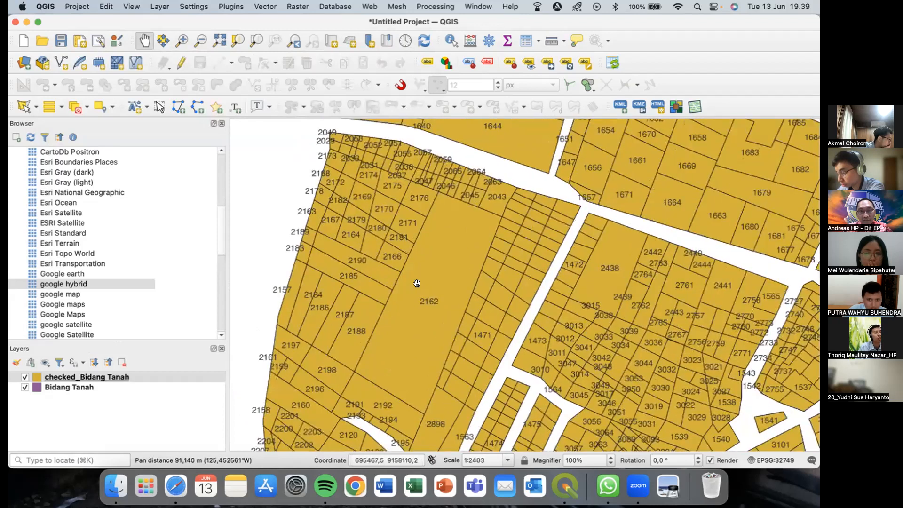
pyautogui.moveTo(418, 281); pyautogui.dragTo(431, 236)
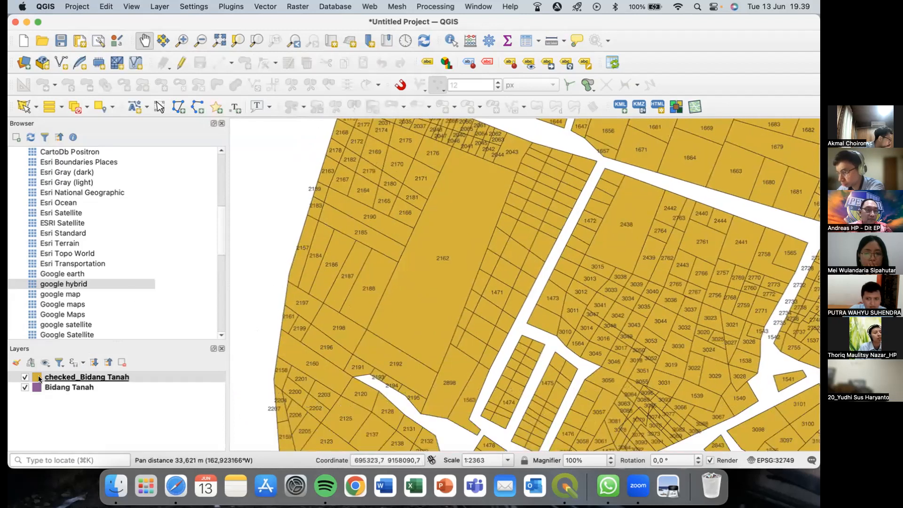
pyautogui.click(52, 378)
pyautogui.rightClick(54, 378)
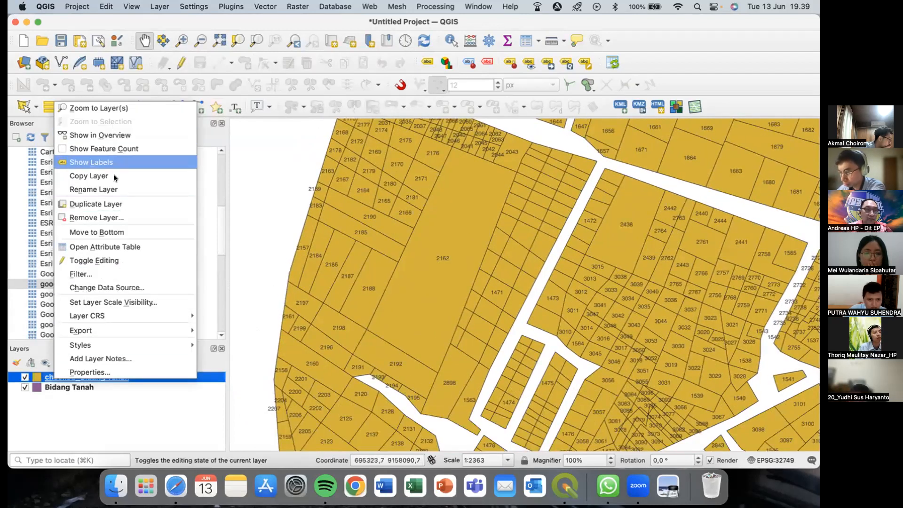
pyautogui.click(141, 217)
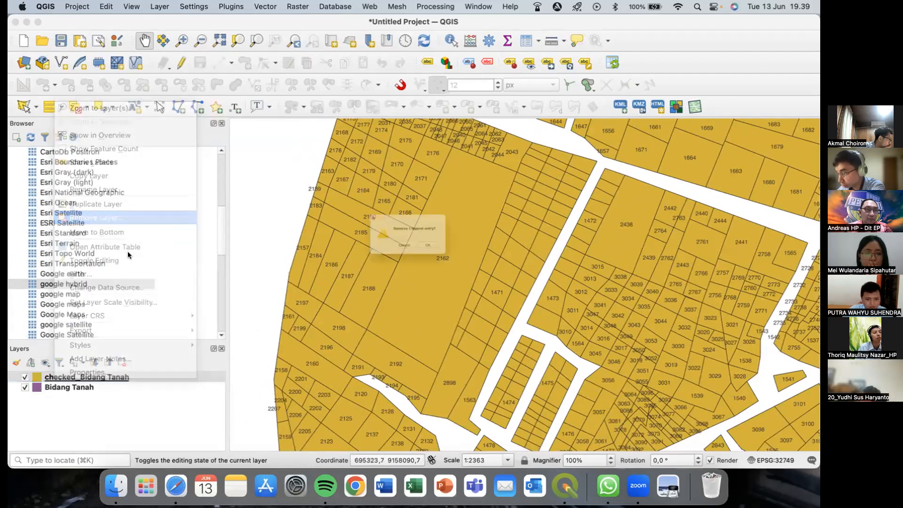
# Step: Remove the checked_Bidang Tanah layer and turn on editing for the Bidang Tanah layer
pyautogui.click(452, 256)
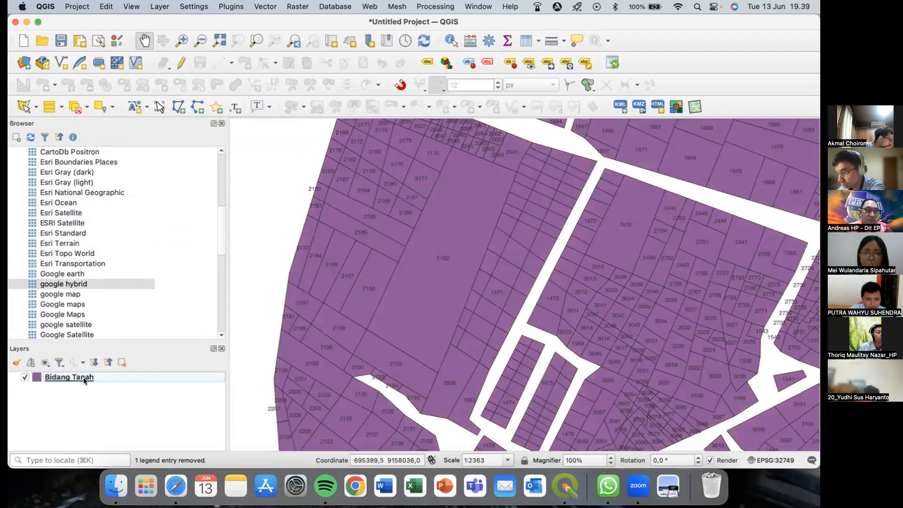
pyautogui.click(84, 380)
pyautogui.click(181, 63)
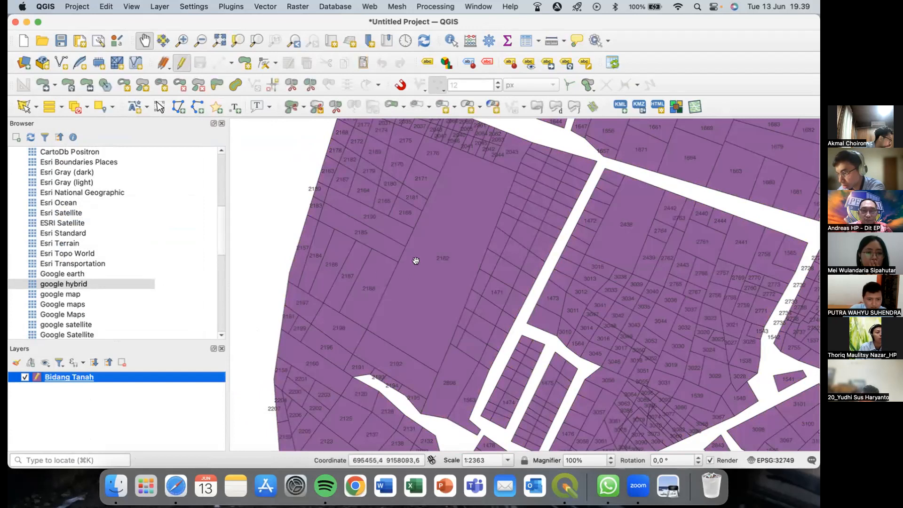
# Step: Set the Bidang Tanah layer's symbology to No Symbols
pyautogui.doubleClick(86, 379)
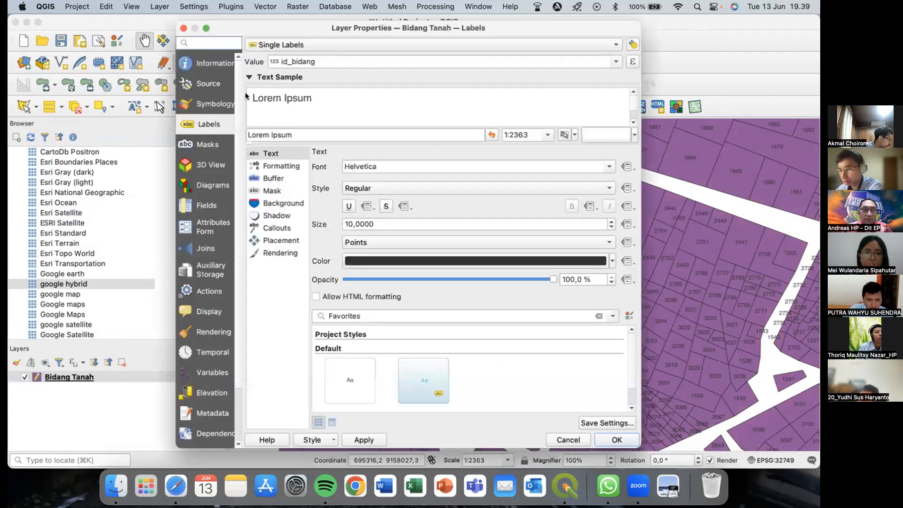
pyautogui.click(223, 106)
pyautogui.click(312, 45)
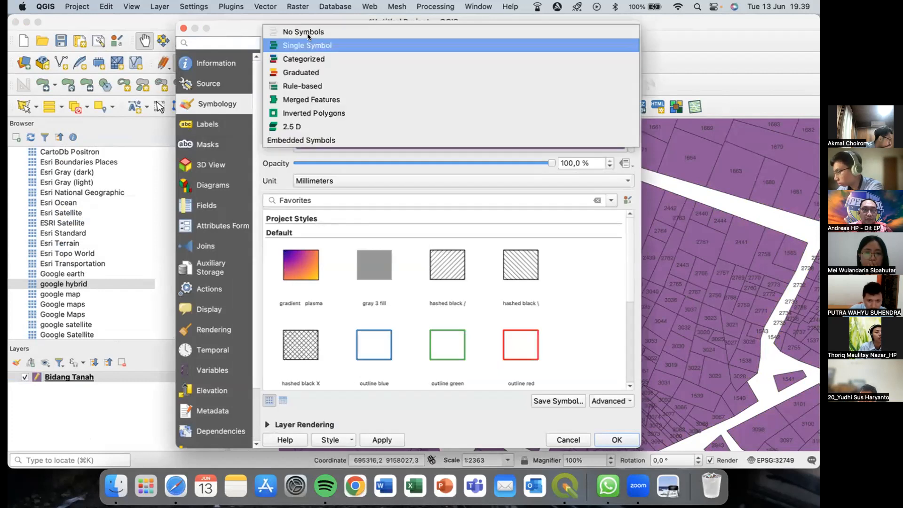
pyautogui.click(308, 31)
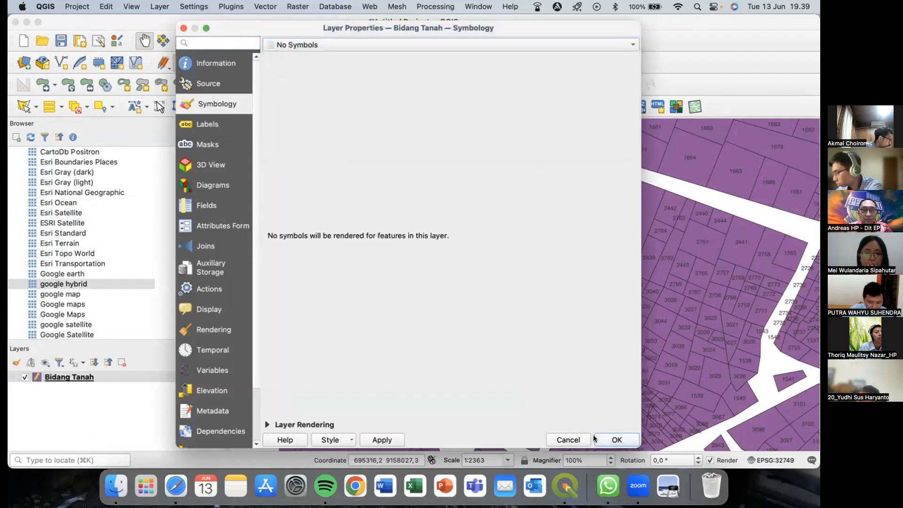
pyautogui.click(615, 438)
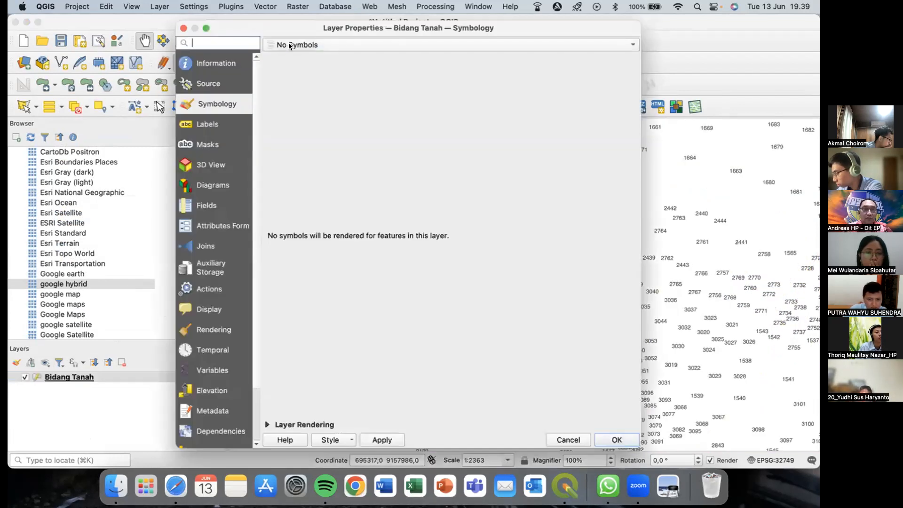
# Step: Style the Bidang Tanah layer as Single Symbol with its Simple Fill set to the No Brush fill style
pyautogui.click(291, 44)
pyautogui.click(301, 56)
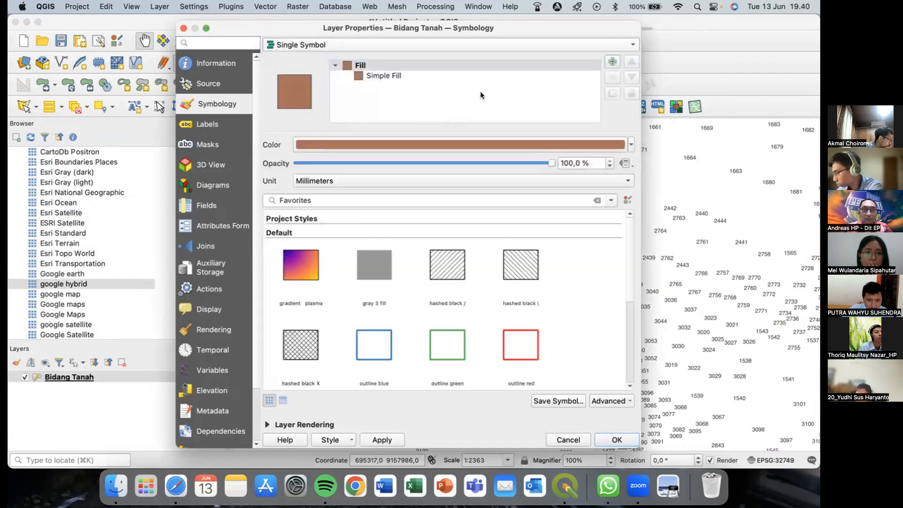
pyautogui.click(506, 145)
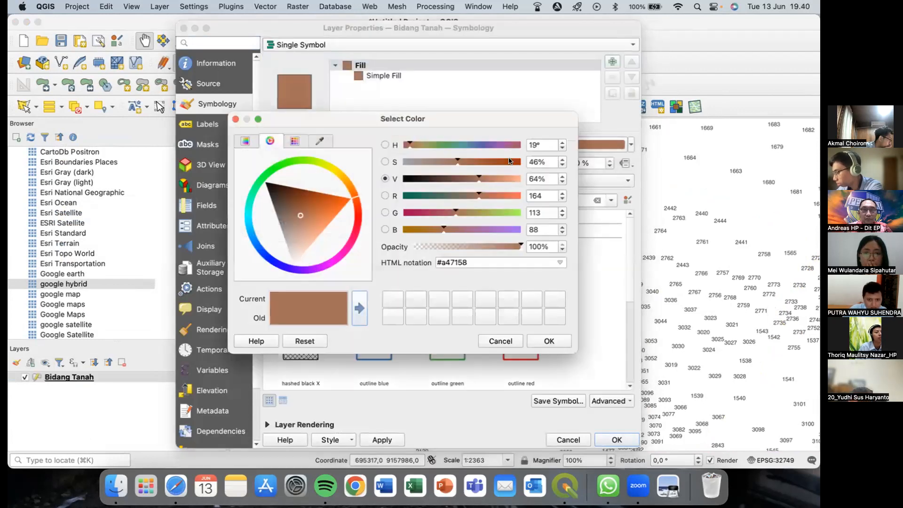
pyautogui.click(520, 341)
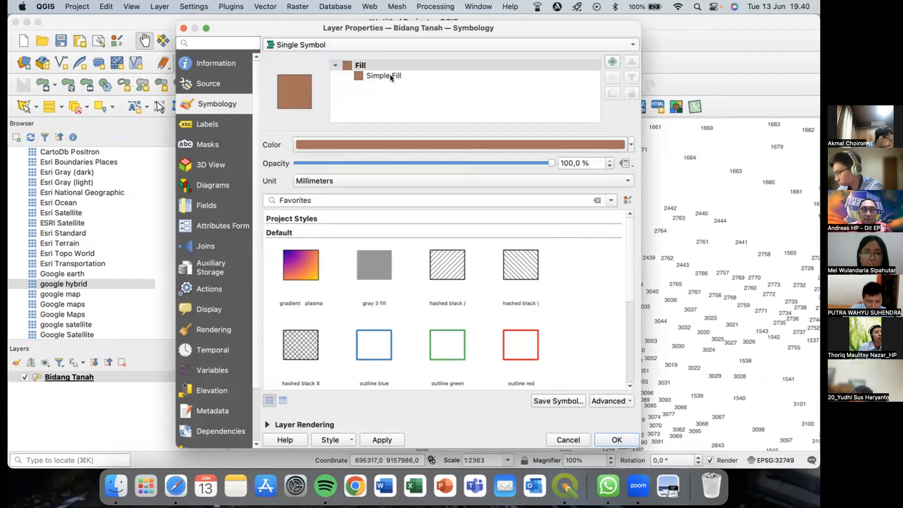
pyautogui.click(390, 77)
pyautogui.click(518, 184)
pyautogui.click(475, 198)
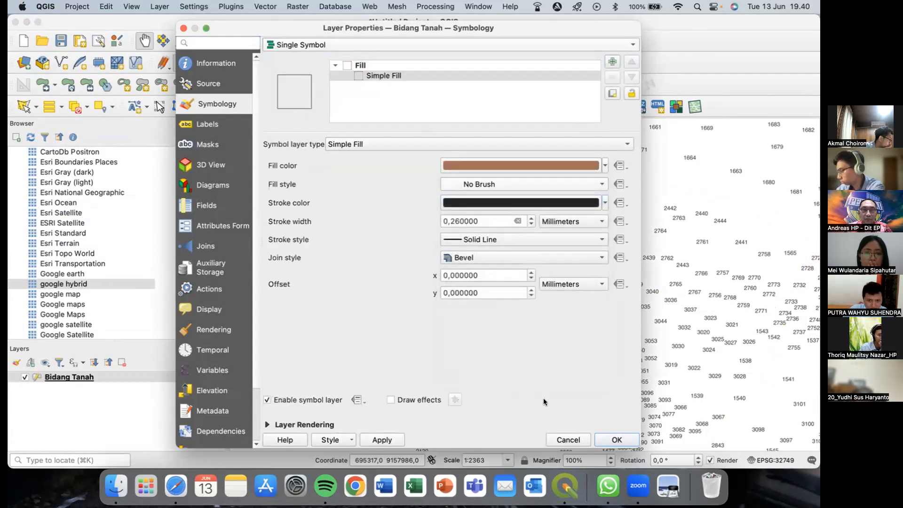
pyautogui.click(617, 440)
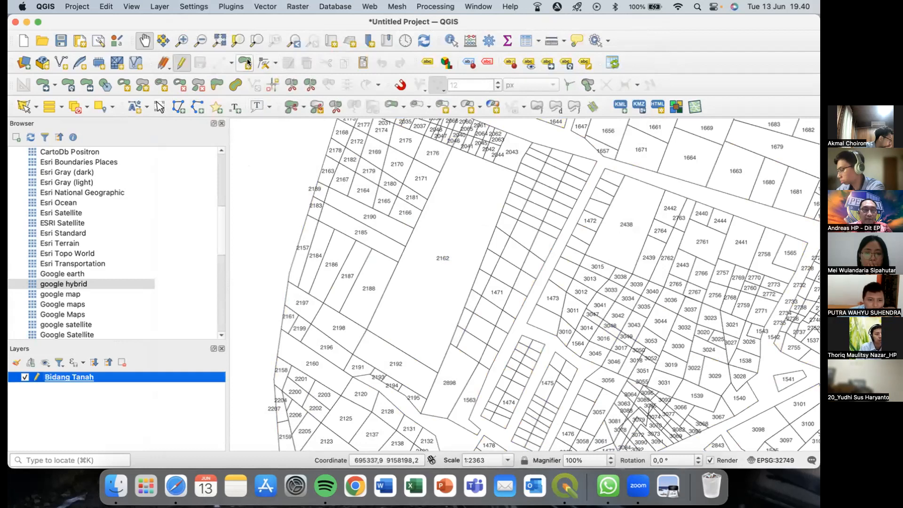
# Step: Try to split parcel 2162 with two separate cut lines across its middle using Split Features
pyautogui.click(287, 84)
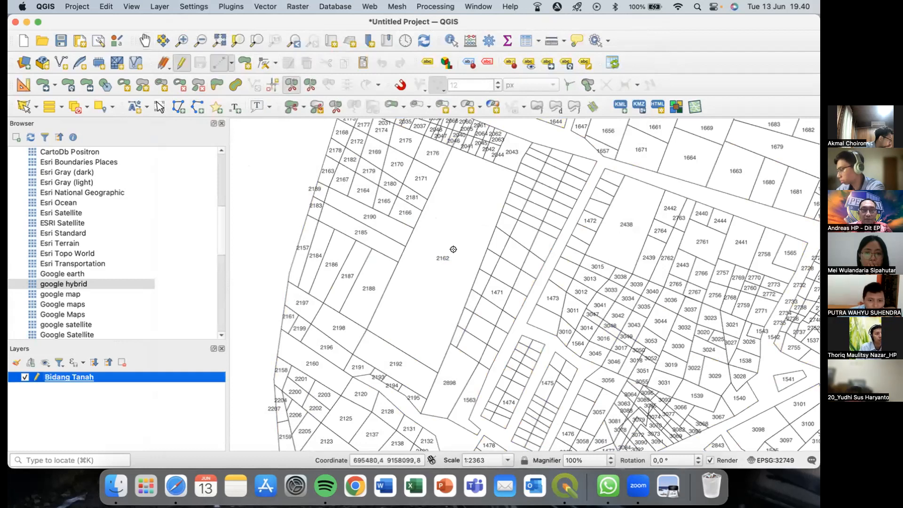
pyautogui.click(405, 235)
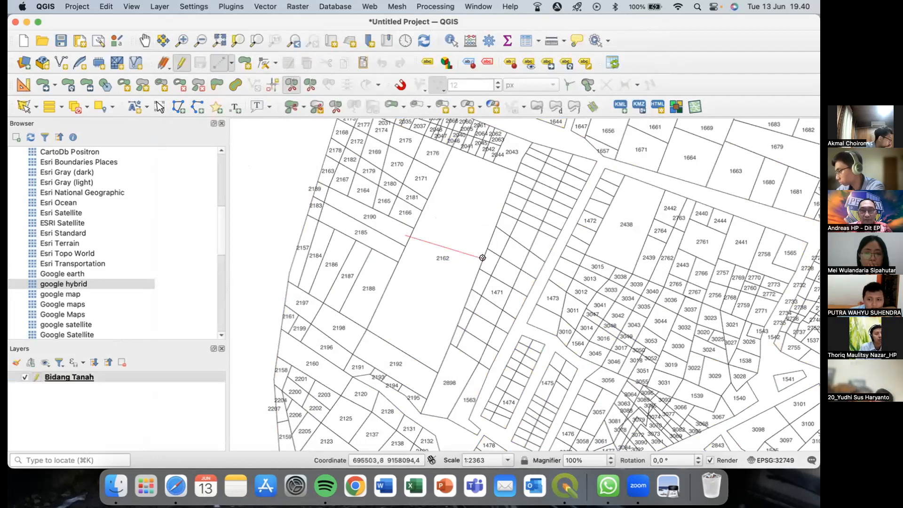
pyautogui.rightClick(482, 258)
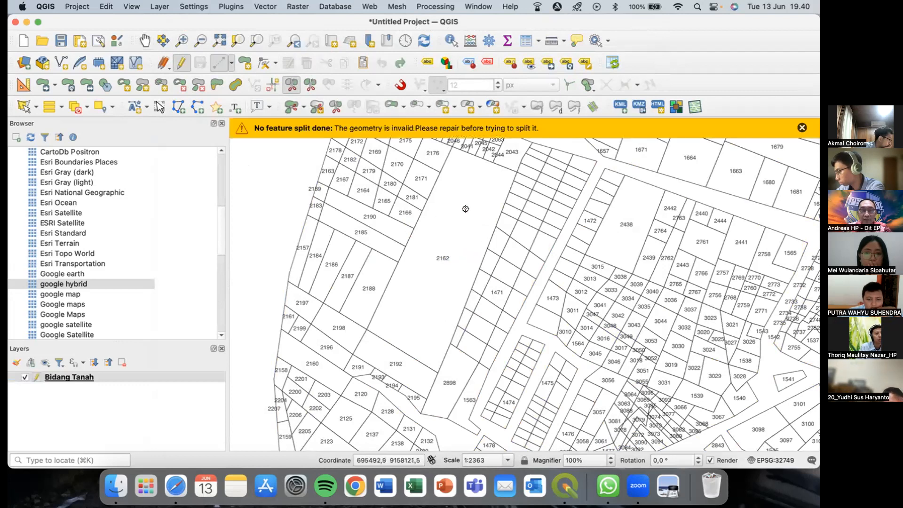
pyautogui.click(802, 128)
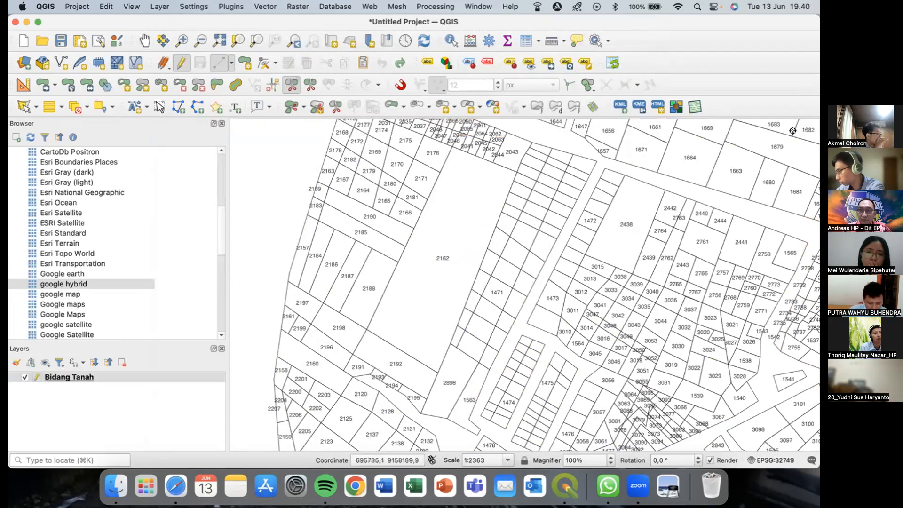
pyautogui.click(397, 250)
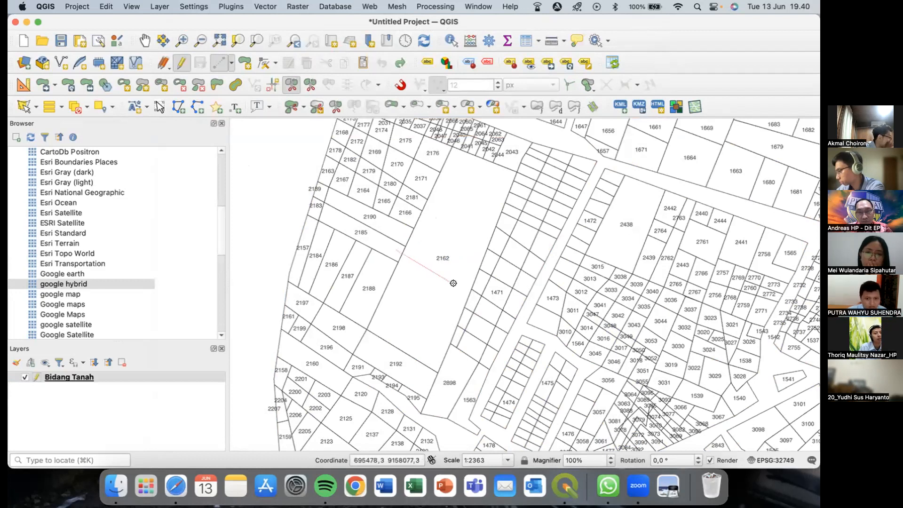
pyautogui.click(477, 284)
pyautogui.rightClick(477, 284)
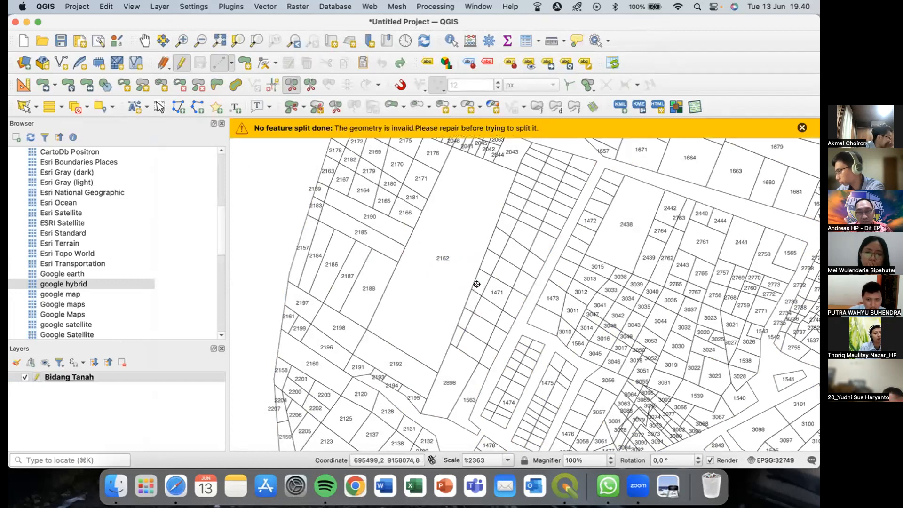
pyautogui.click(801, 127)
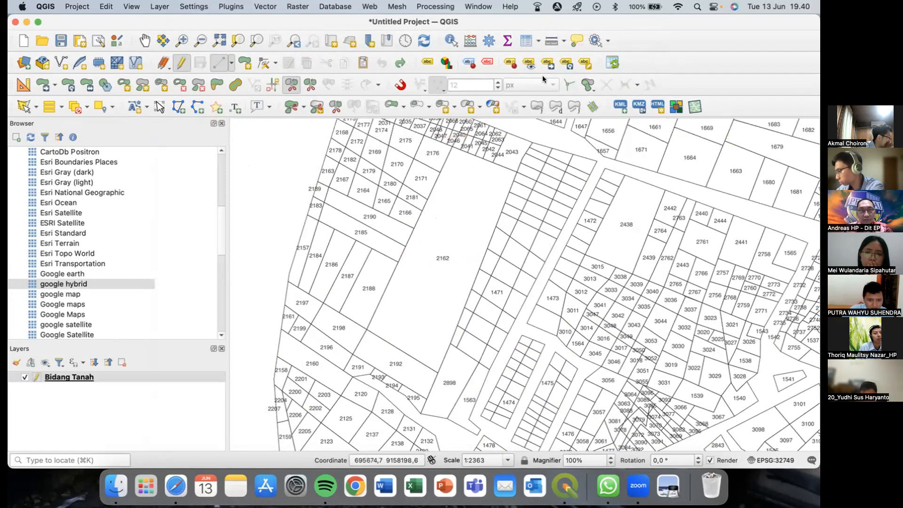
# Step: Enable the Check Geometries topology checks for duplicates, features within other features, overlaps and gaps
pyautogui.click(260, 8)
pyautogui.click(270, 23)
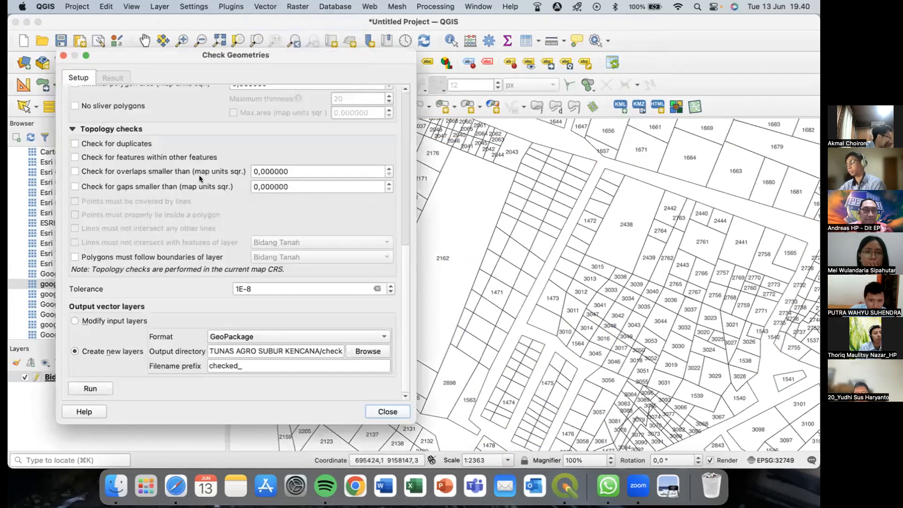
pyautogui.click(71, 145)
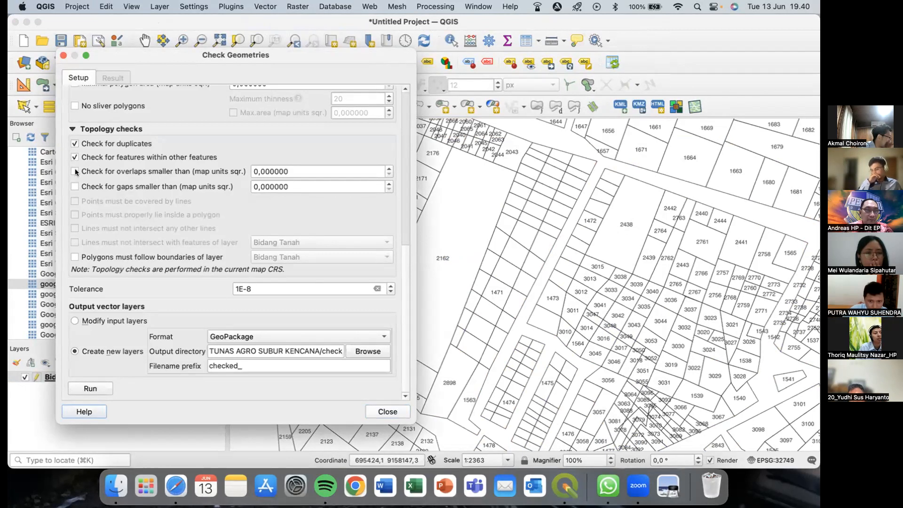
pyautogui.click(75, 185)
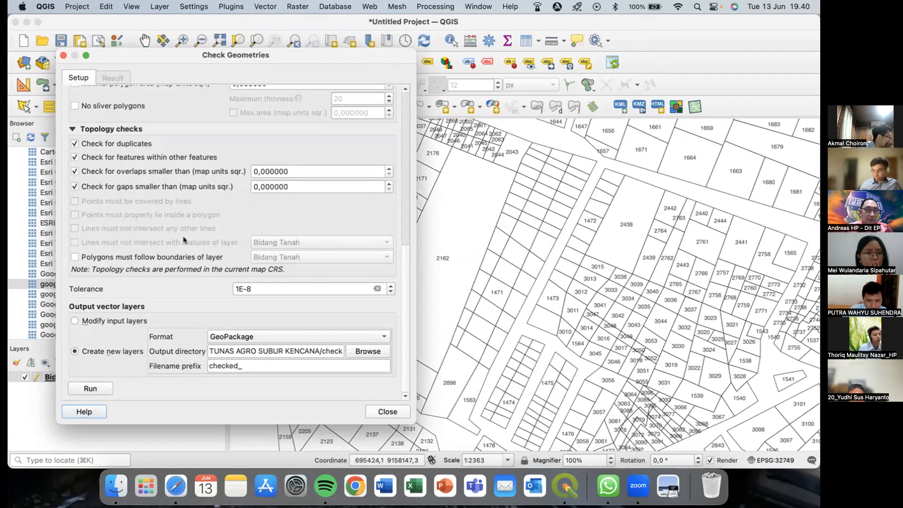
# Step: Review the geometry check options, try to run the check on the Bidang Tanah layer, and close it
pyautogui.scroll(3, 183, 240)
pyautogui.scroll(3, 183, 240)
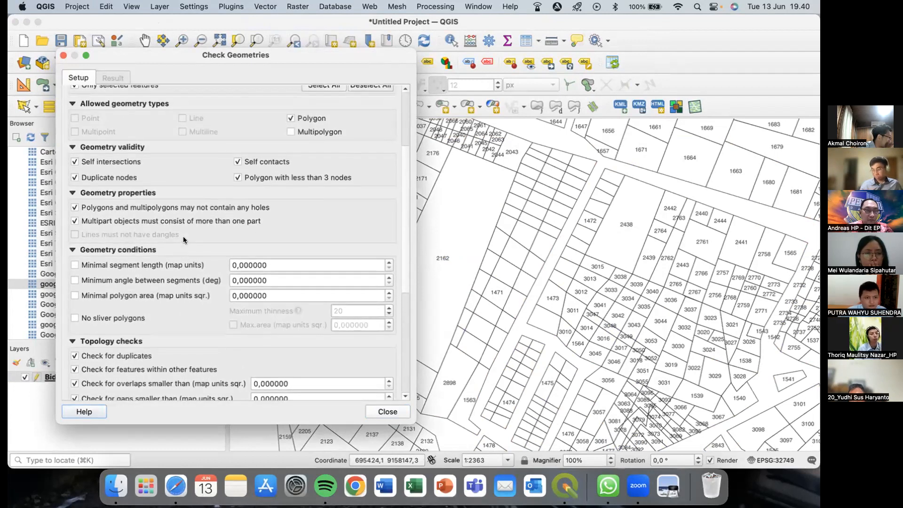
pyautogui.scroll(3, 183, 240)
pyautogui.scroll(-8, 183, 239)
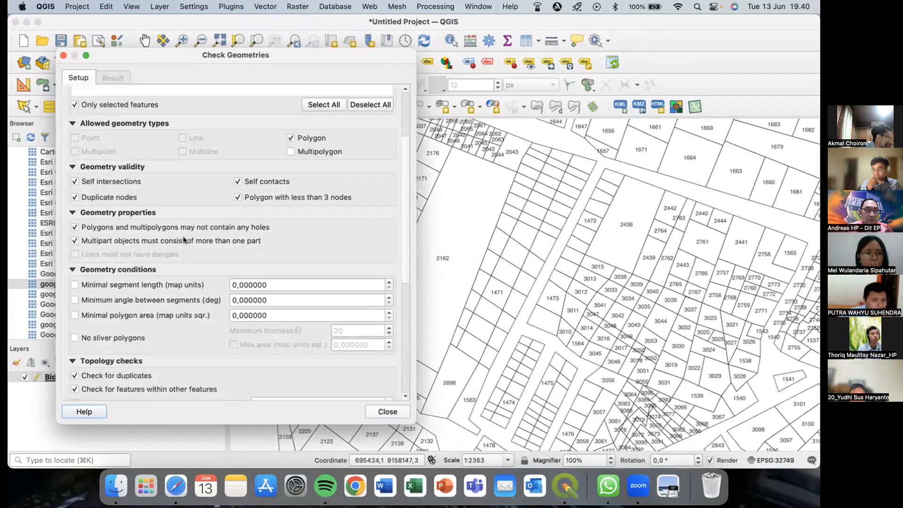
pyautogui.click(93, 387)
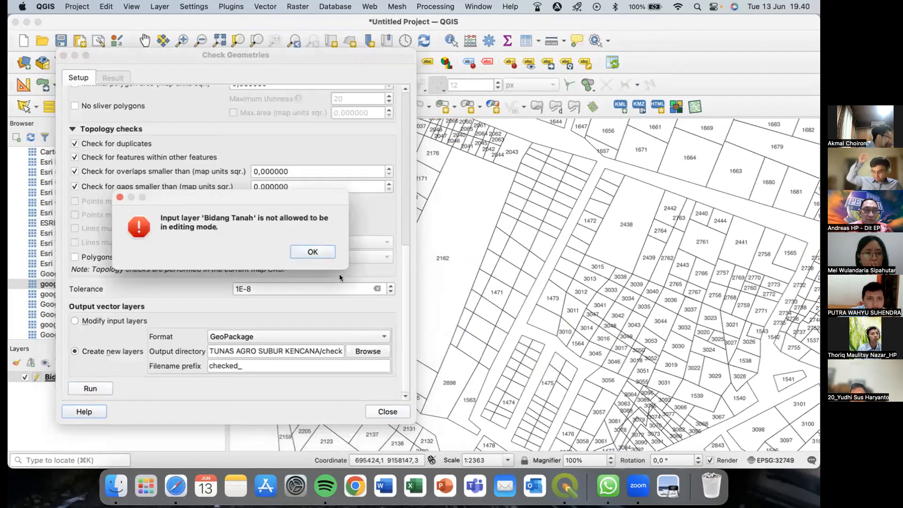
pyautogui.click(316, 249)
pyautogui.click(402, 414)
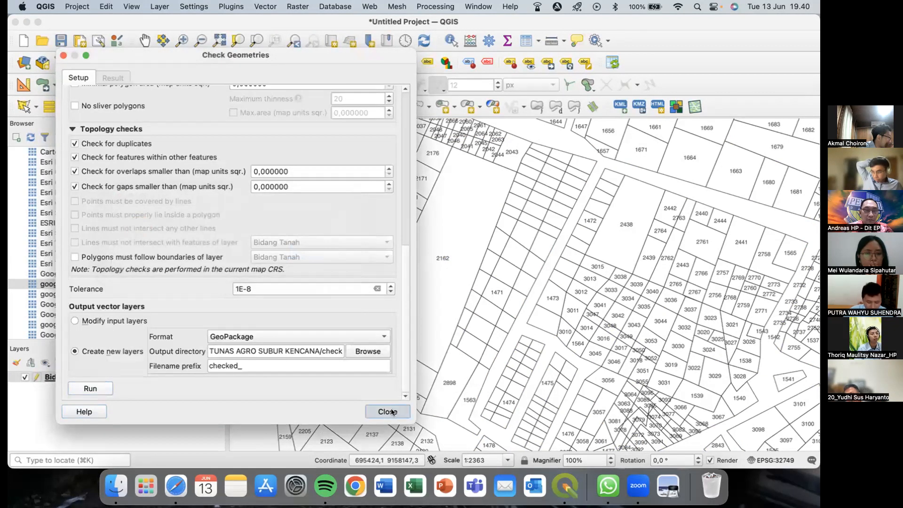
# Step: Turn off editing for the Bidang Tanah layer and run Check Geometries on it, creating a new GeoPackage layer prefixed checked_
pyautogui.click(84, 372)
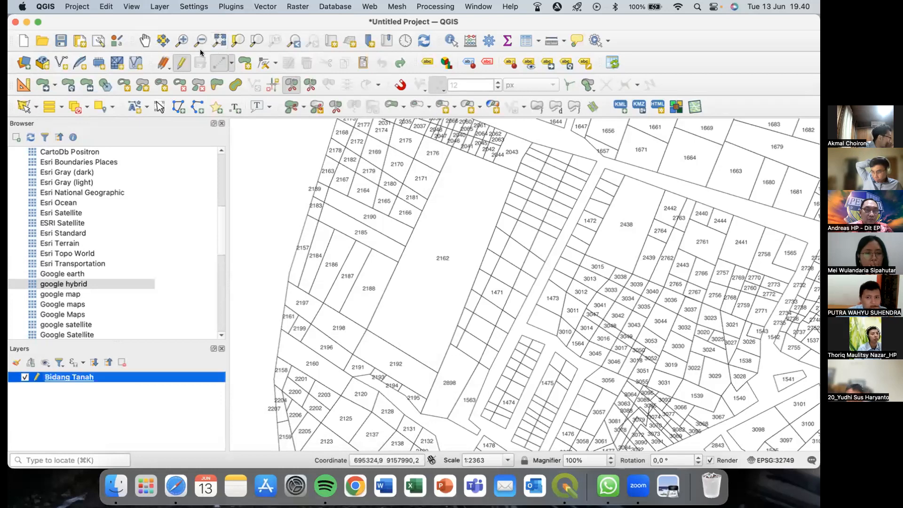
pyautogui.click(181, 63)
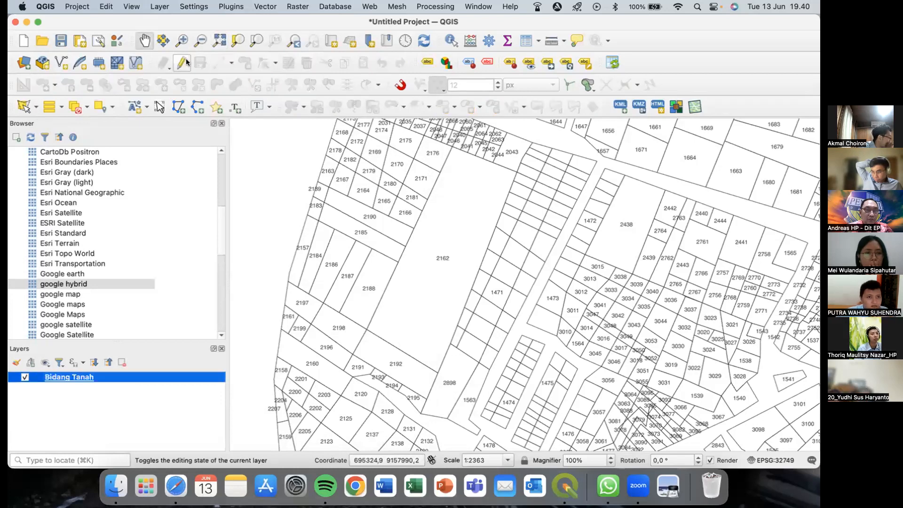
pyautogui.click(258, 7)
pyautogui.click(286, 21)
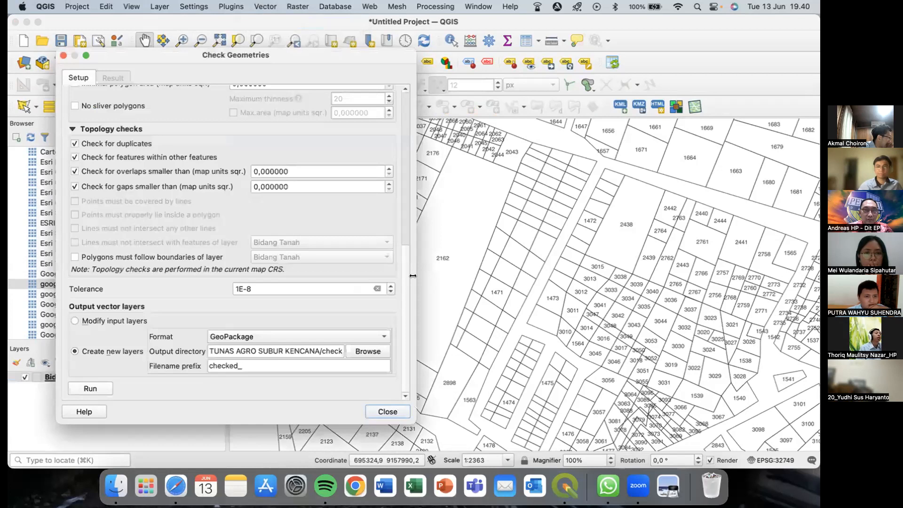
pyautogui.scroll(2, 157, 275)
pyautogui.scroll(-2, 158, 275)
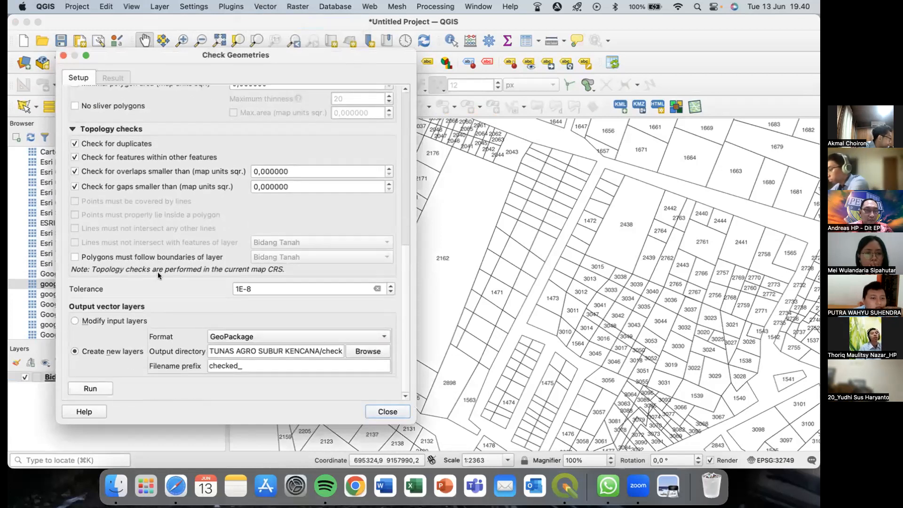
pyautogui.click(92, 388)
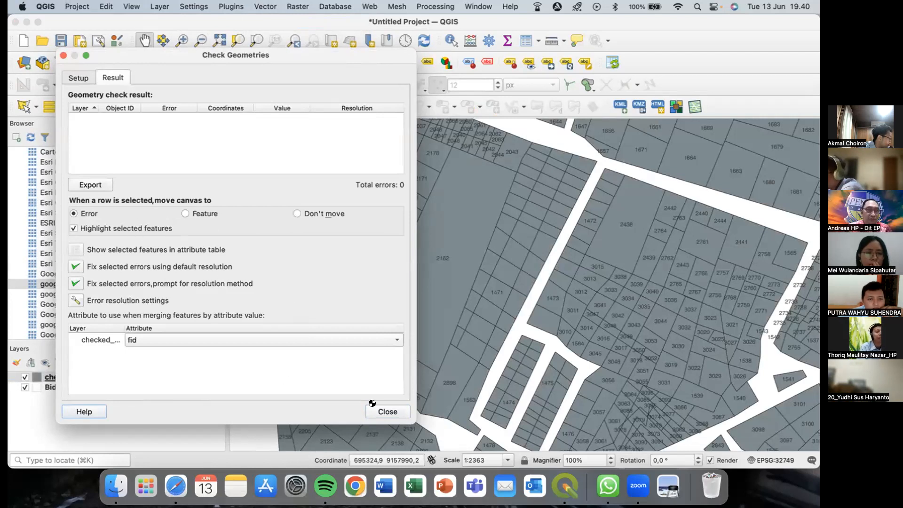
pyautogui.click(388, 412)
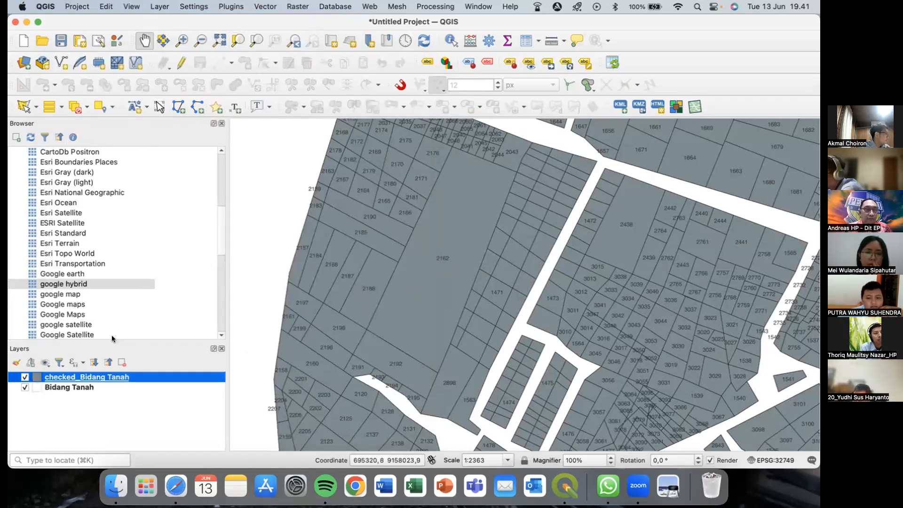
# Step: Delete the checked_Bidang Tanah layer from the project and resume editing the Bidang Tanah layer
pyautogui.click(121, 362)
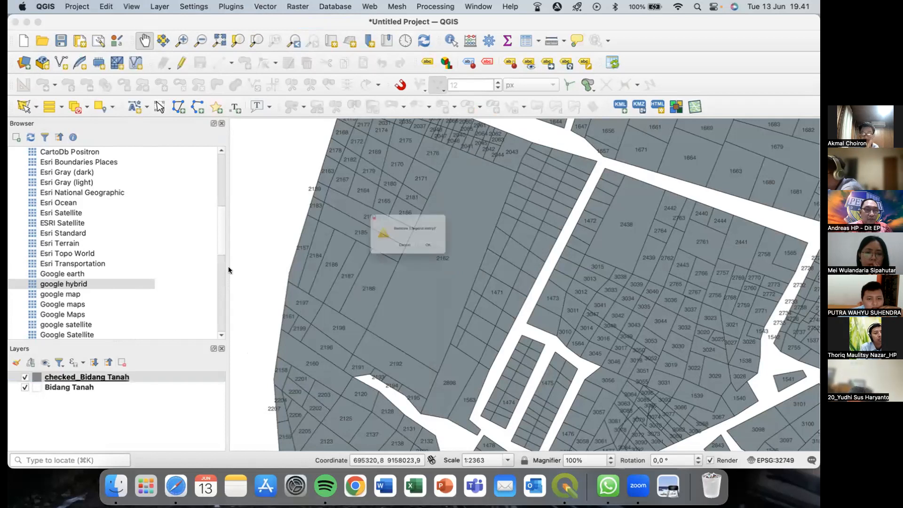
pyautogui.press('Return')
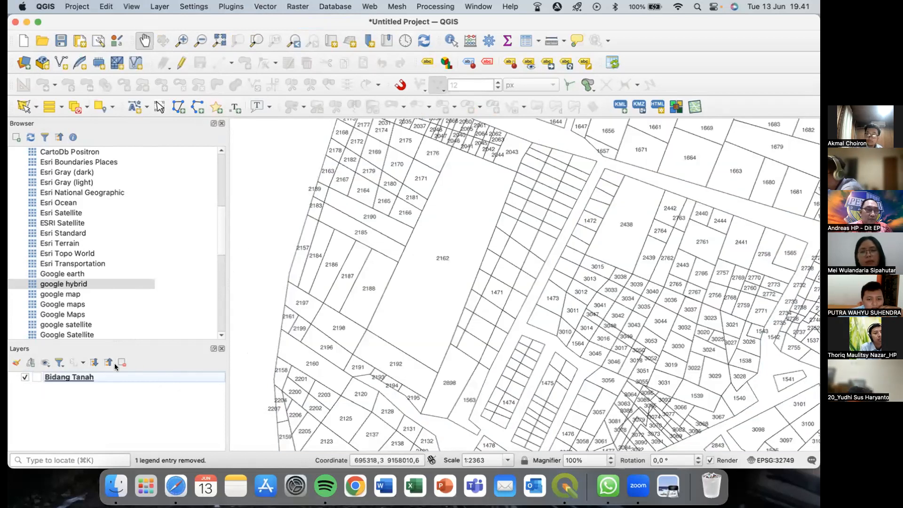
pyautogui.click(53, 377)
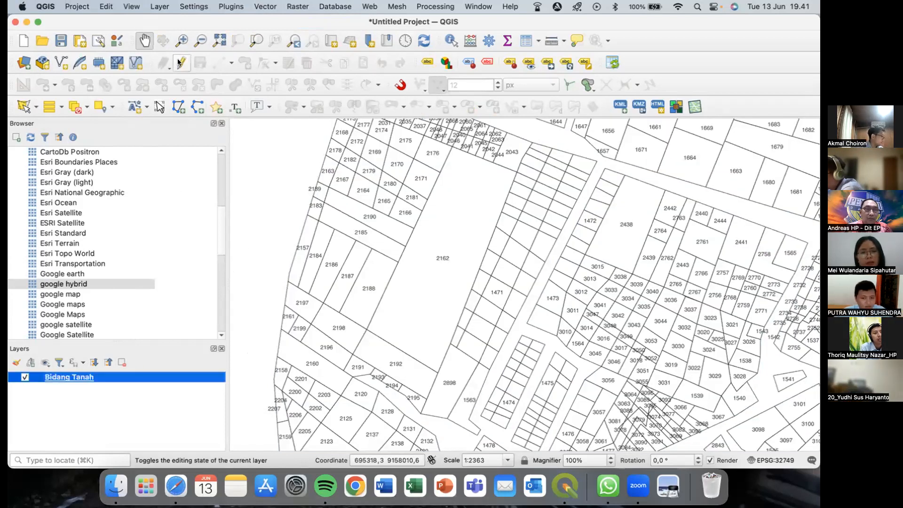
pyautogui.click(181, 63)
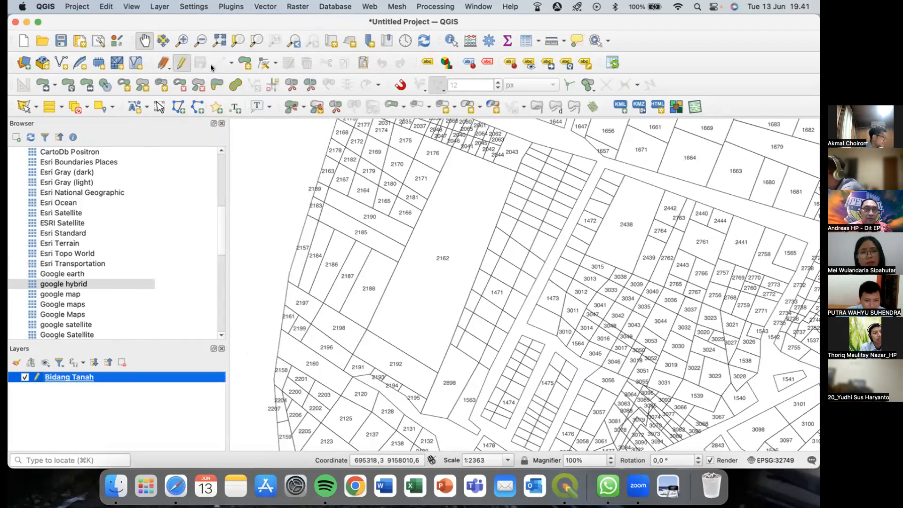
# Step: Select parcel 2162 on the Bidang Tanah layer and activate the Vertex tool for editing it
pyautogui.click(261, 66)
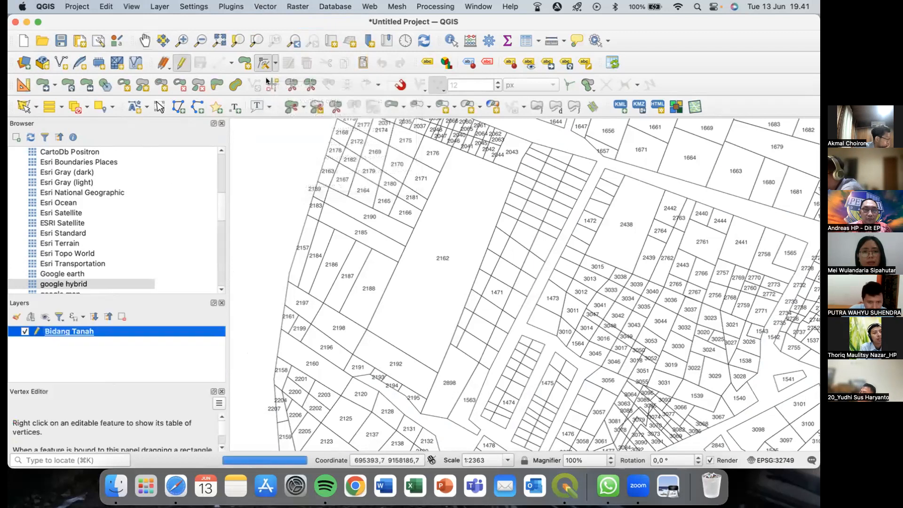
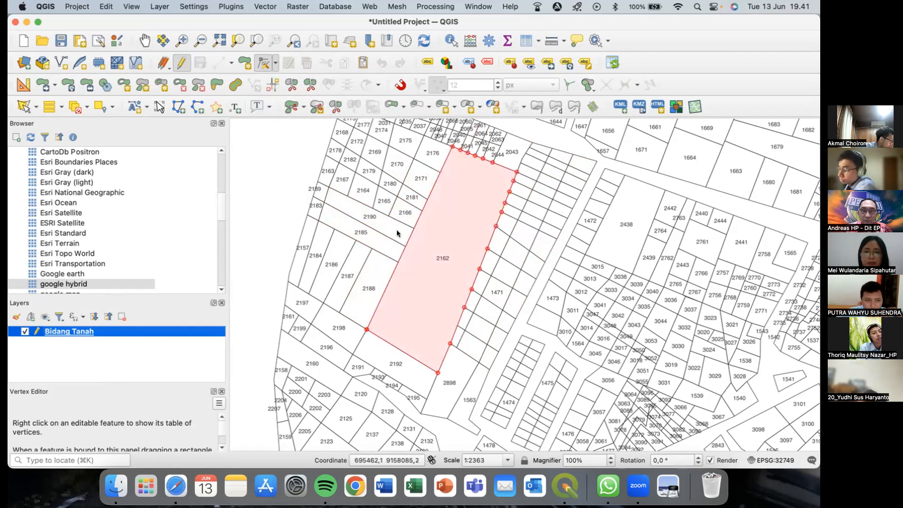
pyautogui.click(32, 105)
pyautogui.click(36, 117)
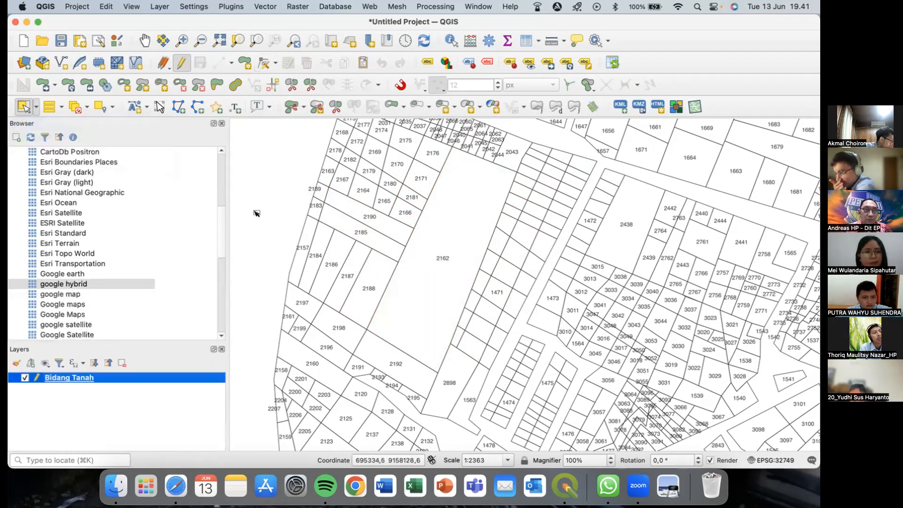
pyautogui.click(433, 249)
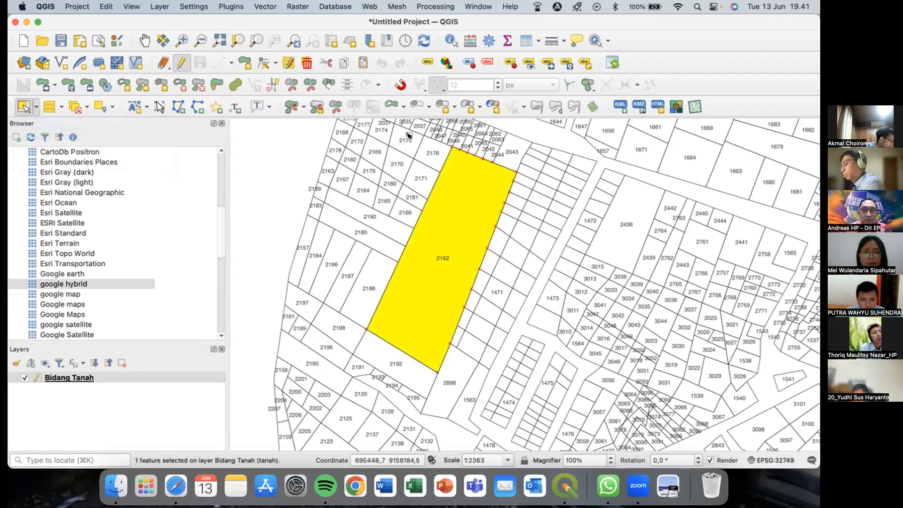
pyautogui.click(265, 63)
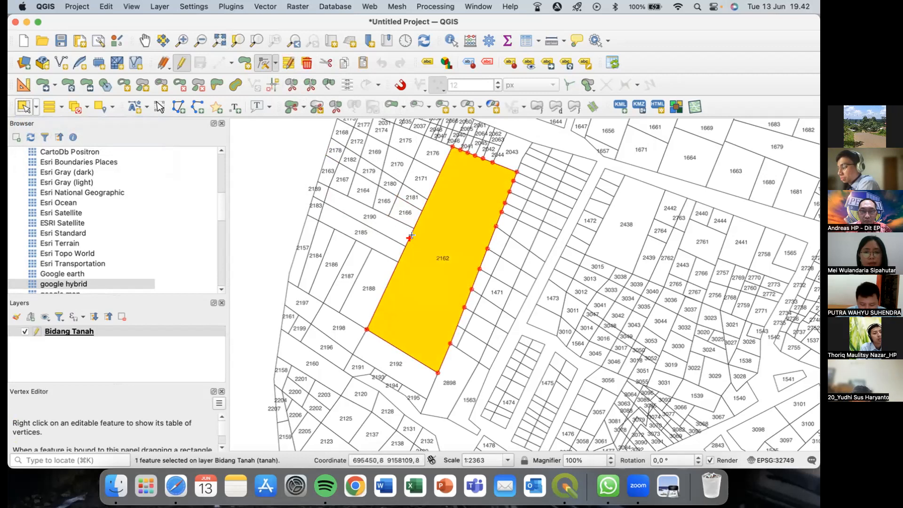
# Step: Enable snapping and add vertices on parcel 2162's western edge at the neighbouring corners beside parcels 2188 and 2185
pyautogui.moveTo(409, 239); pyautogui.dragTo(413, 249)
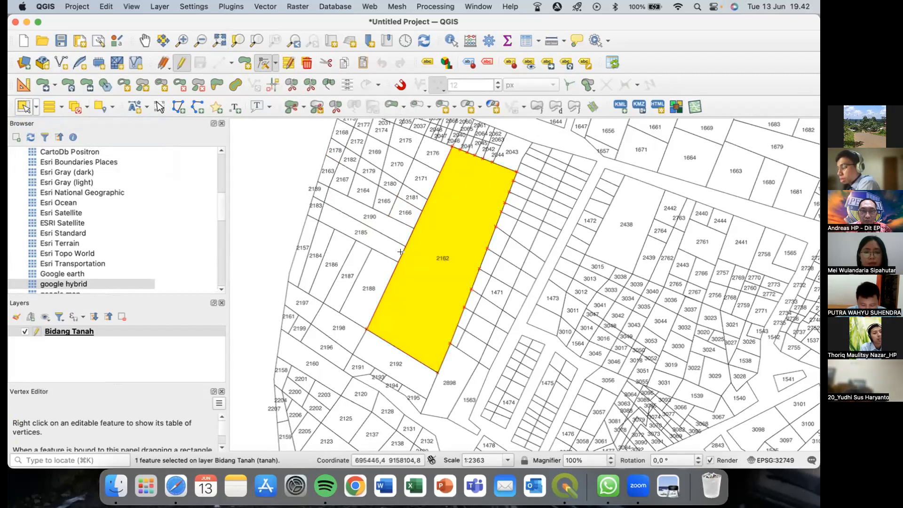
pyautogui.press('s')
pyautogui.doubleClick(397, 261)
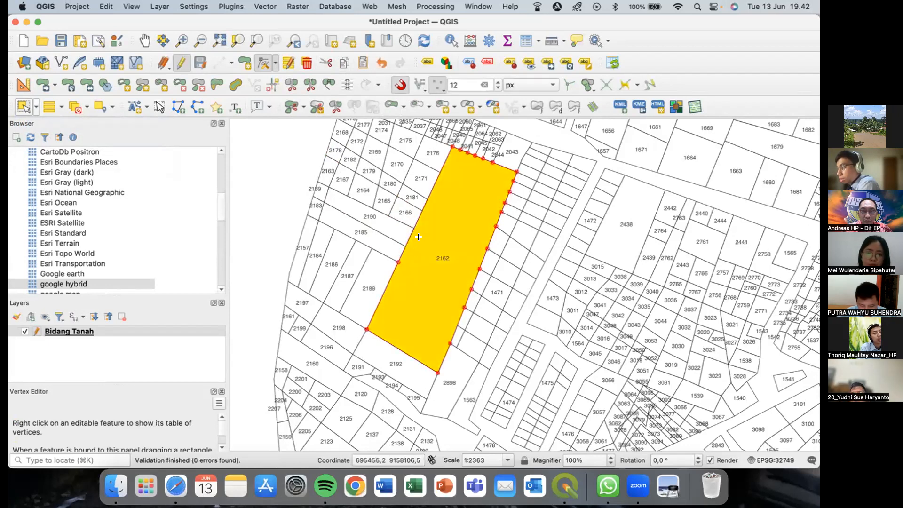
pyautogui.click(425, 200)
pyautogui.click(425, 203)
pyautogui.click(406, 246)
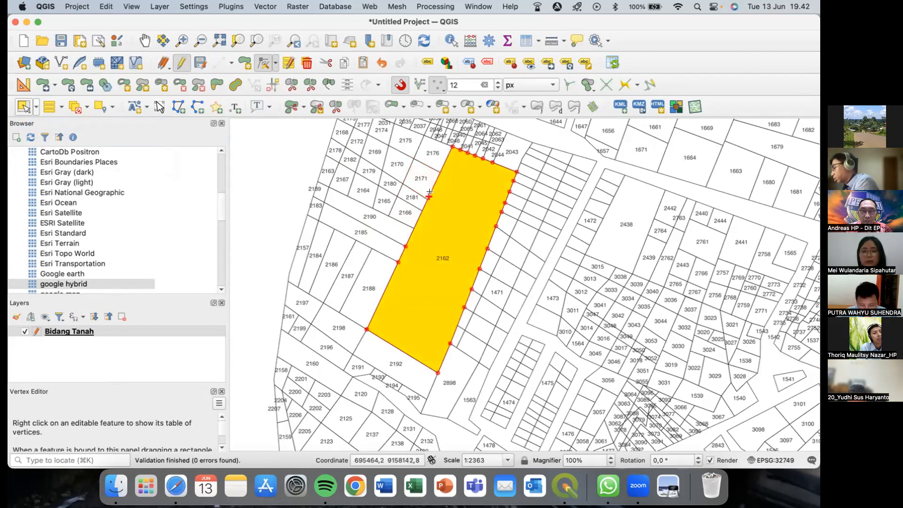
# Step: Add more snapped vertices along parcel 2162's western edge at the corners of parcels 2166, 2181 and 2171
pyautogui.press('s')
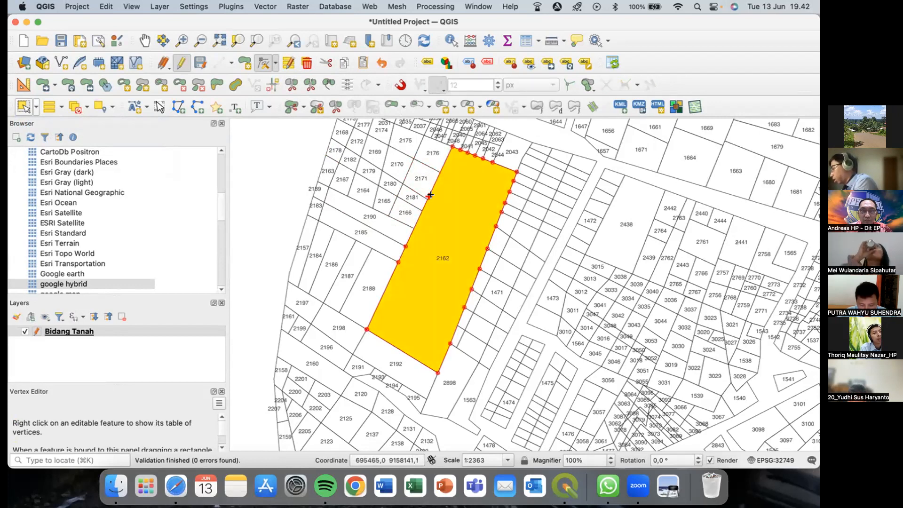
pyautogui.click(429, 194)
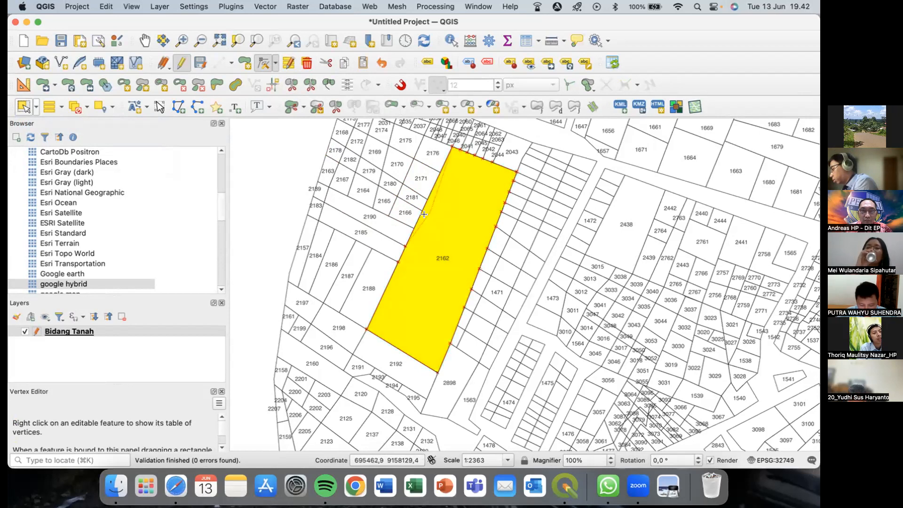
pyautogui.press('s')
pyautogui.click(412, 228)
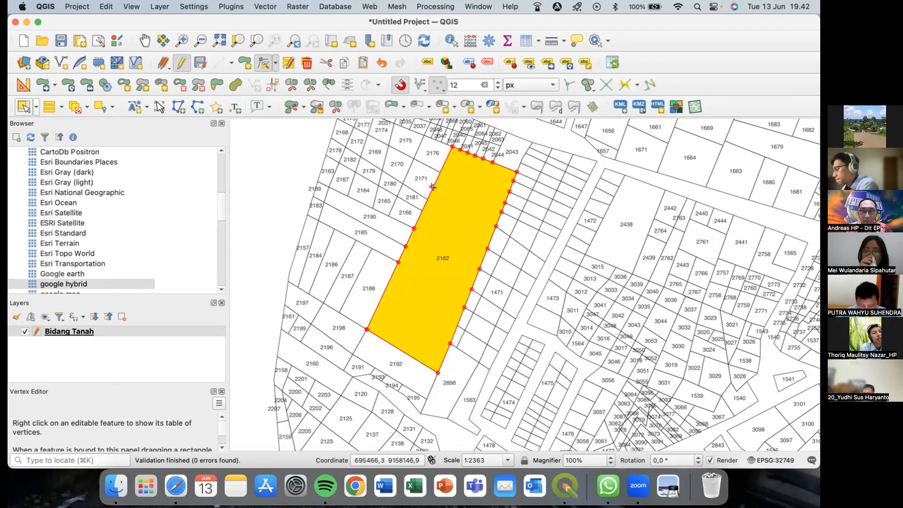
pyautogui.click(432, 186)
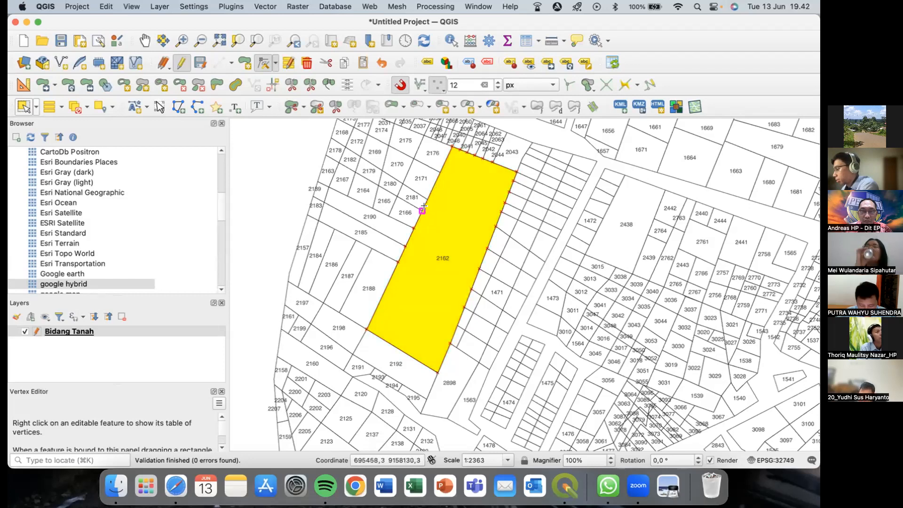
pyautogui.click(434, 186)
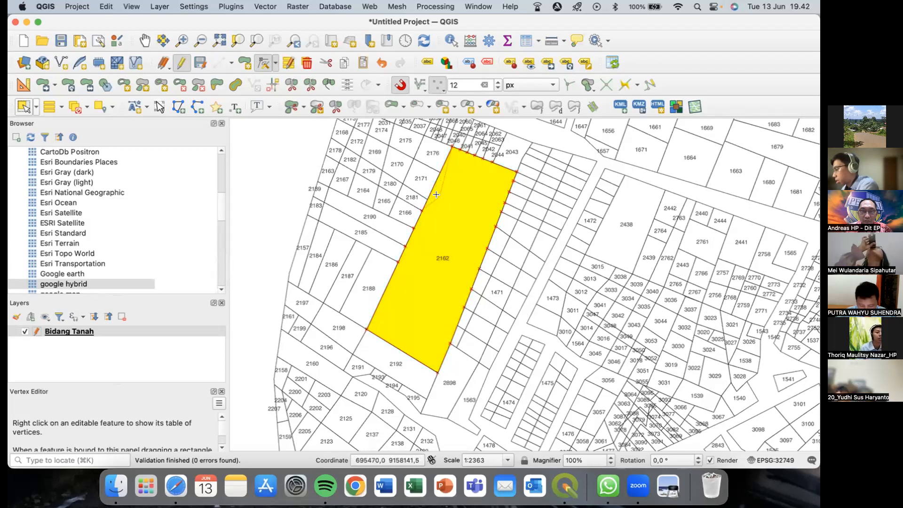
pyautogui.click(439, 172)
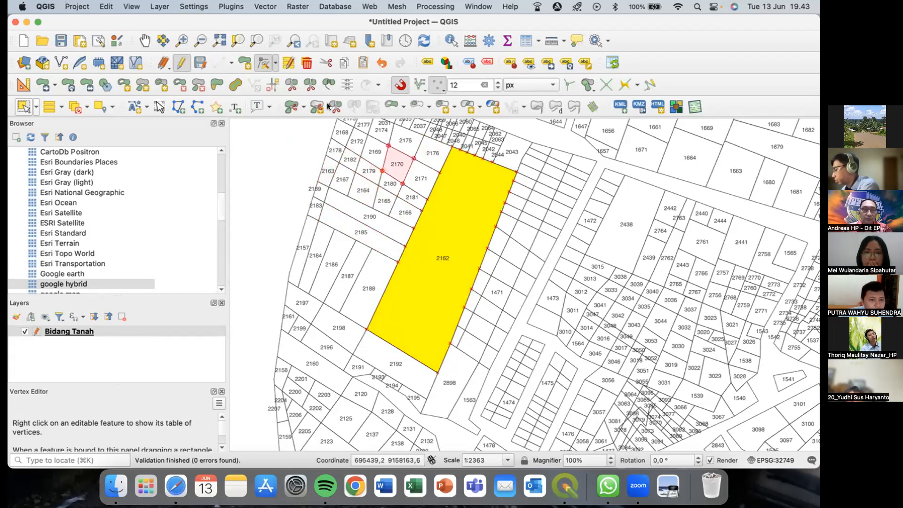
# Step: Clear the selection and try to split parcel 2162 crosswise with a straight Split Features line
pyautogui.click(75, 107)
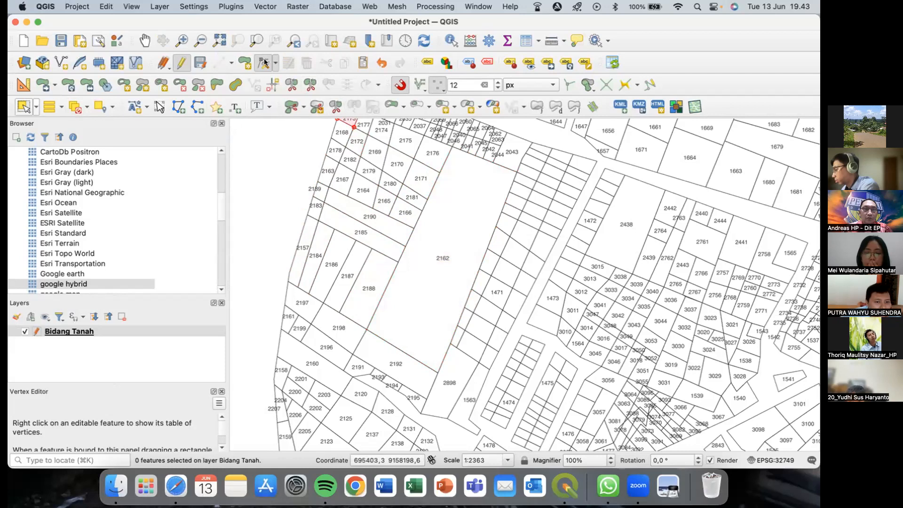
pyautogui.click(291, 83)
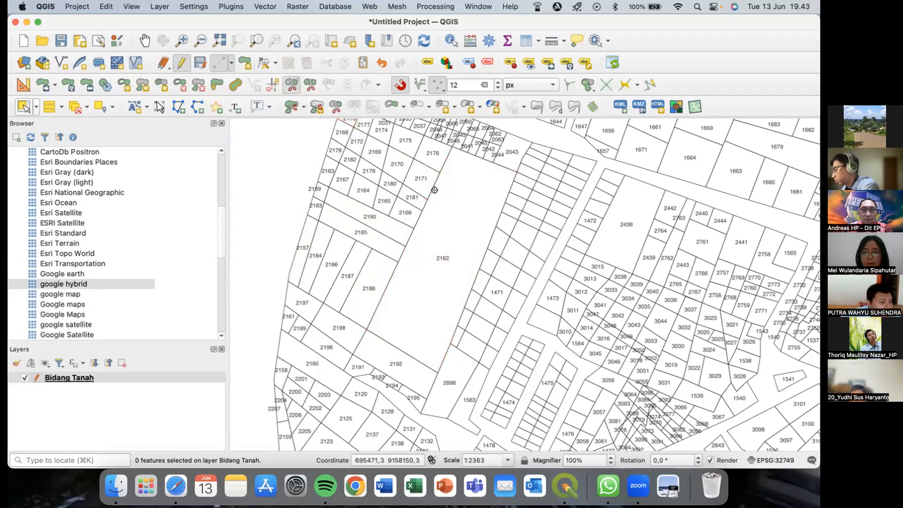
pyautogui.click(401, 235)
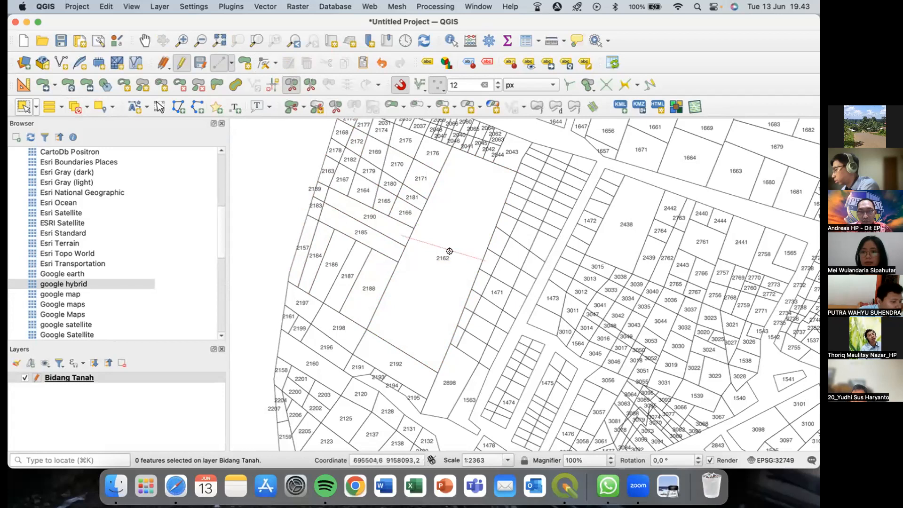
pyautogui.click(486, 258)
pyautogui.rightClick(486, 259)
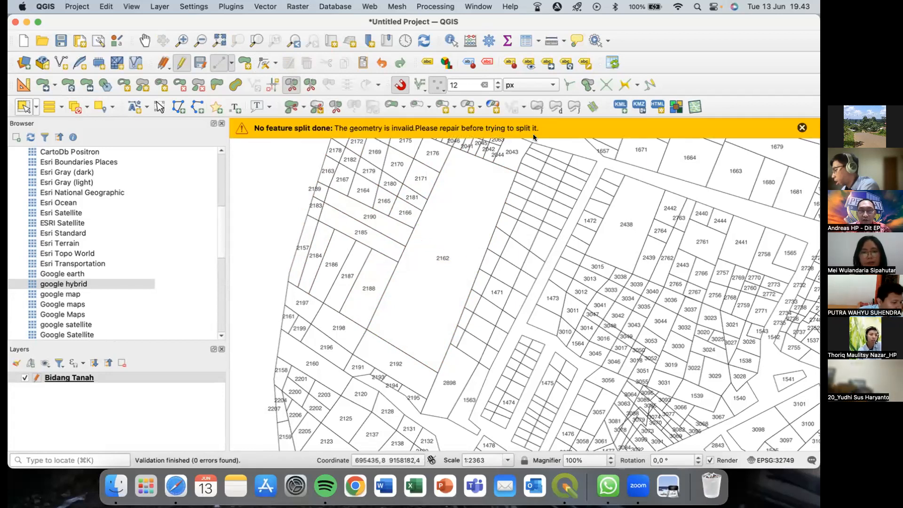
# Step: Split the neighbouring parcels 2185 and 2190, west of parcel 2162, with cut lines
pyautogui.click(351, 208)
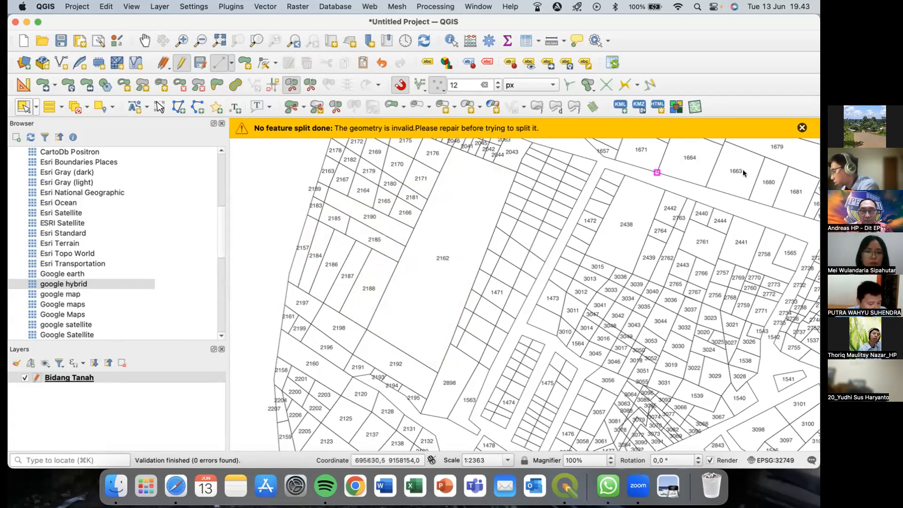
pyautogui.click(802, 128)
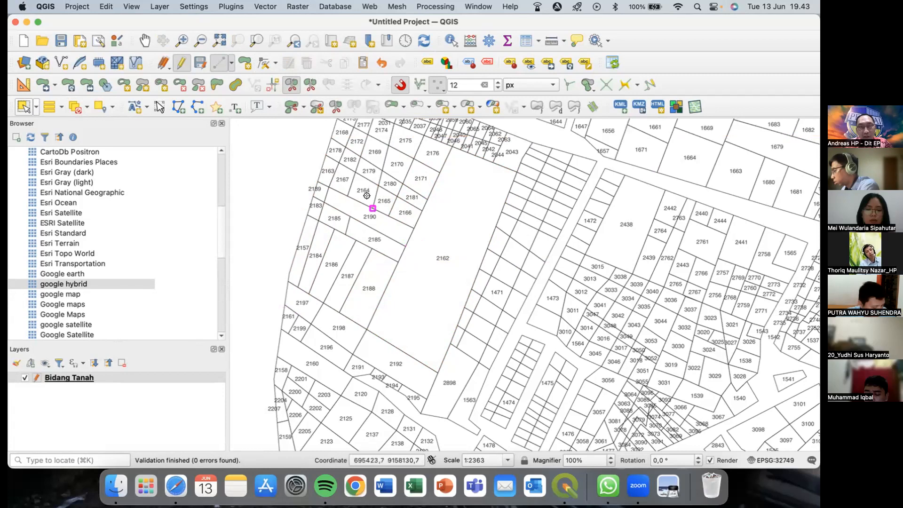
pyautogui.rightClick(338, 217)
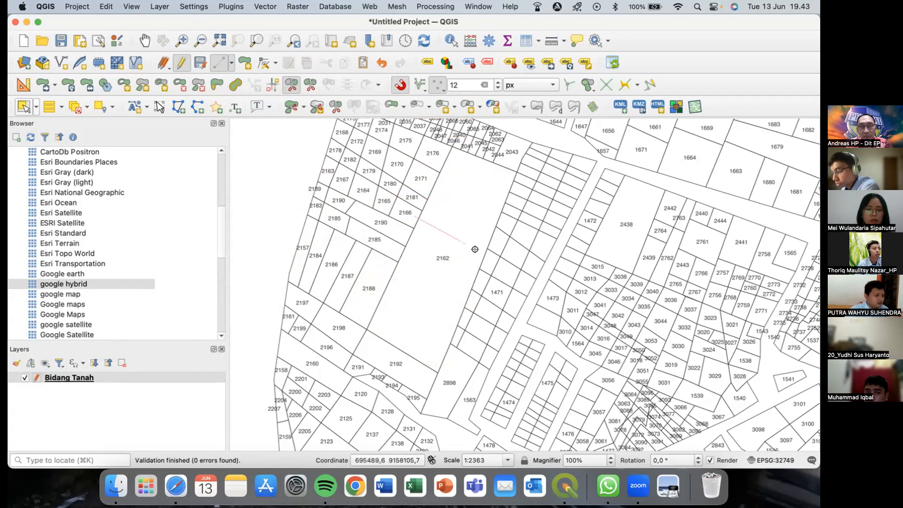
# Step: Try to split parcels 2162 and 1471 with cut lines, and split parcel 2190 once more
pyautogui.rightClick(489, 258)
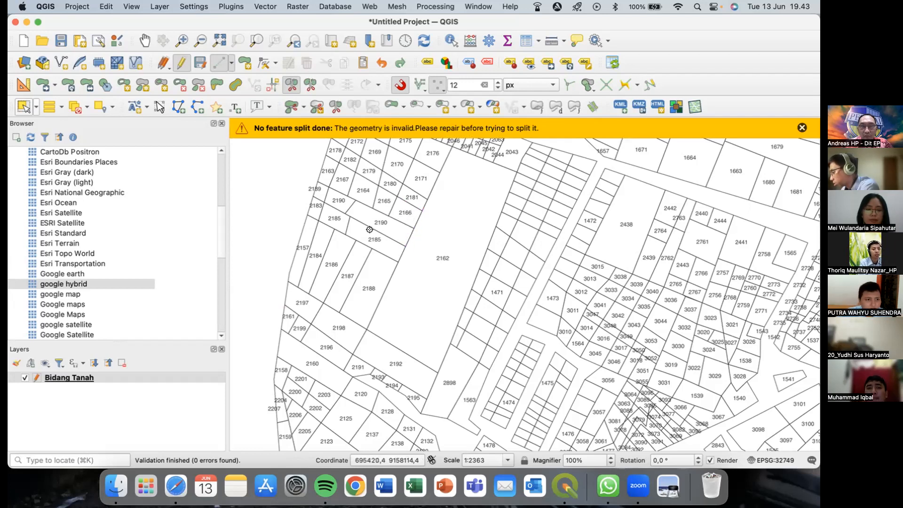
pyautogui.click(382, 203)
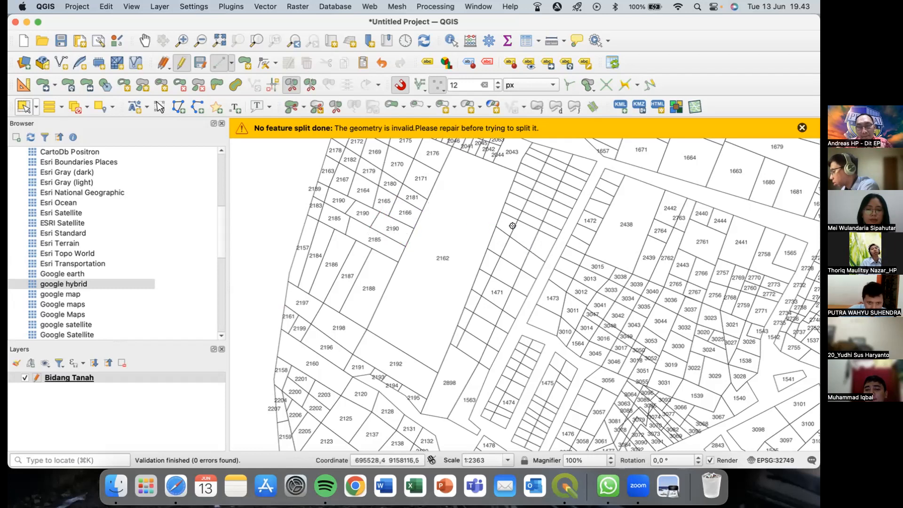
pyautogui.rightClick(538, 240)
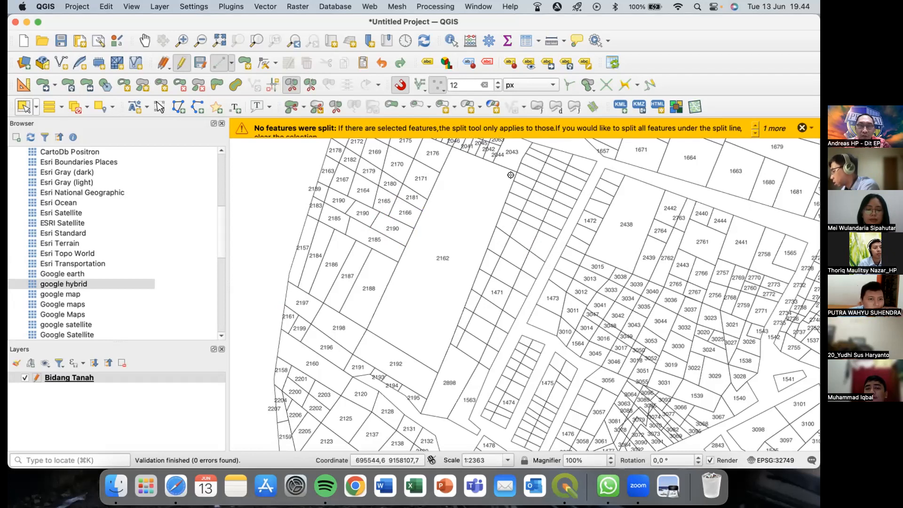
pyautogui.click(480, 232)
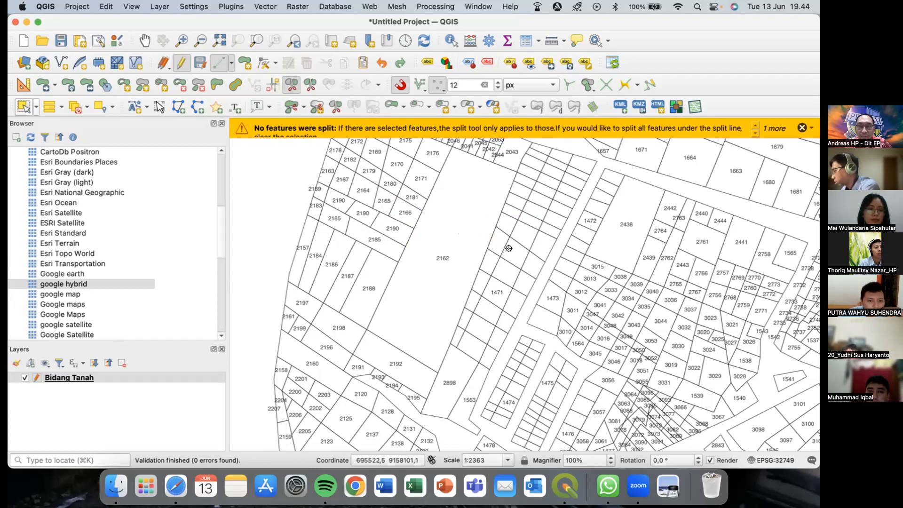
pyautogui.click(485, 211)
pyautogui.press('Escape')
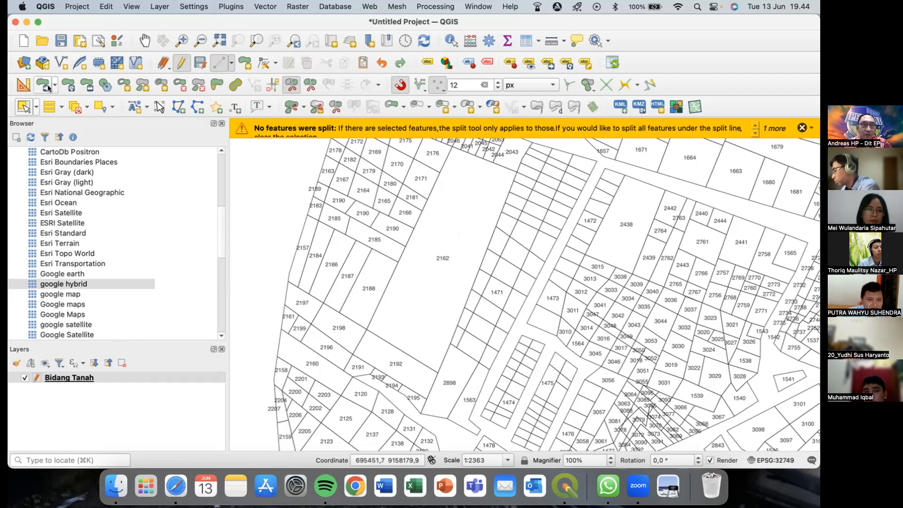
# Step: Select the multi-part parcel 1471 and cut across its upper middle portion with the Split Parts tool
pyautogui.click(24, 107)
pyautogui.click(501, 249)
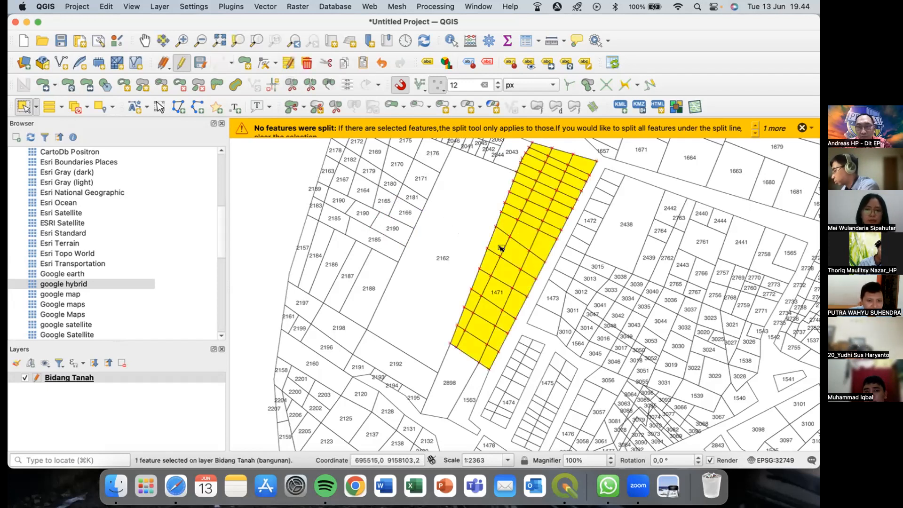
pyautogui.click(494, 251)
pyautogui.click(493, 251)
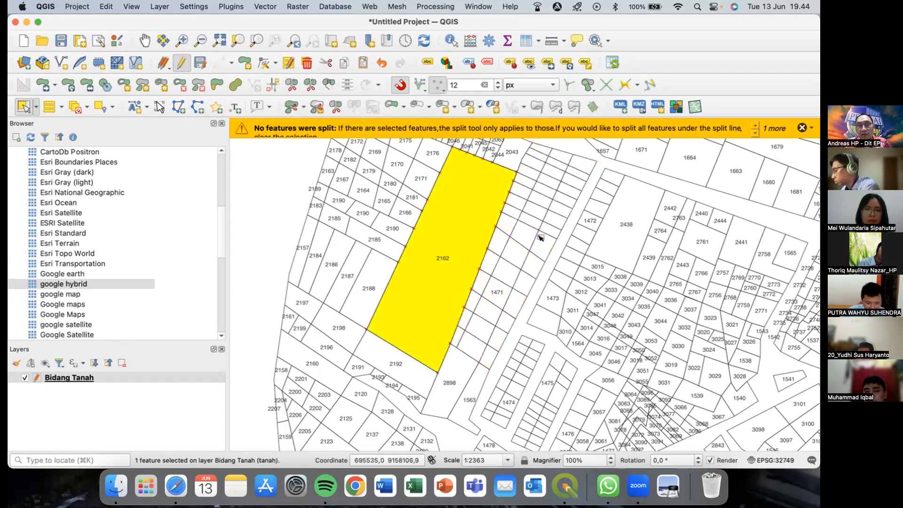
pyautogui.click(520, 258)
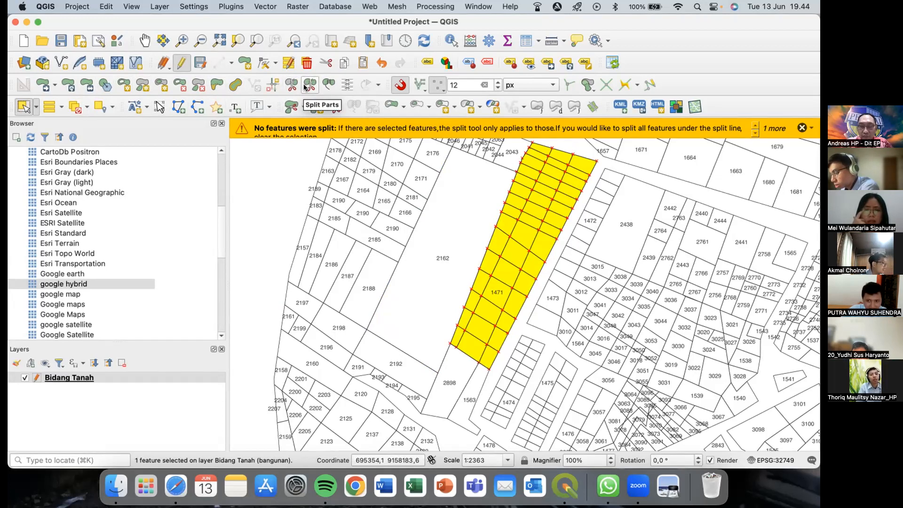
pyautogui.press('XF86AudioRaiseVolume')
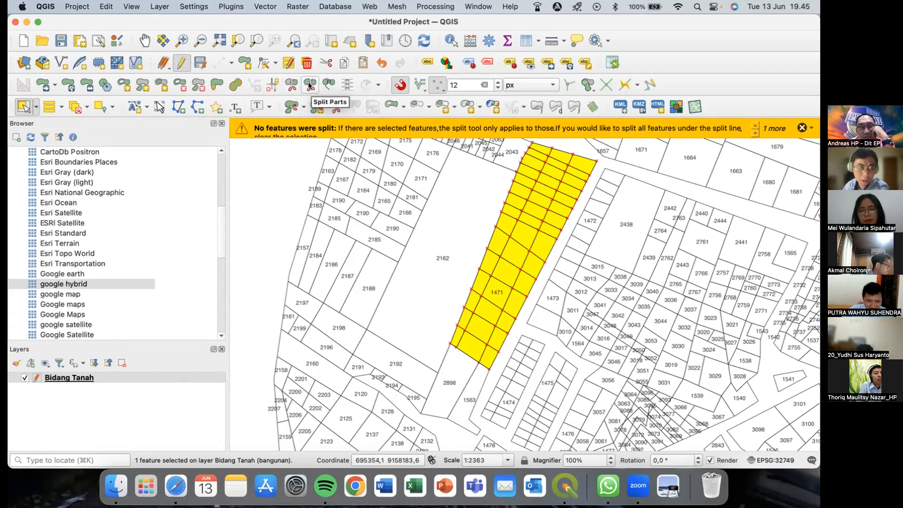
pyautogui.click(309, 85)
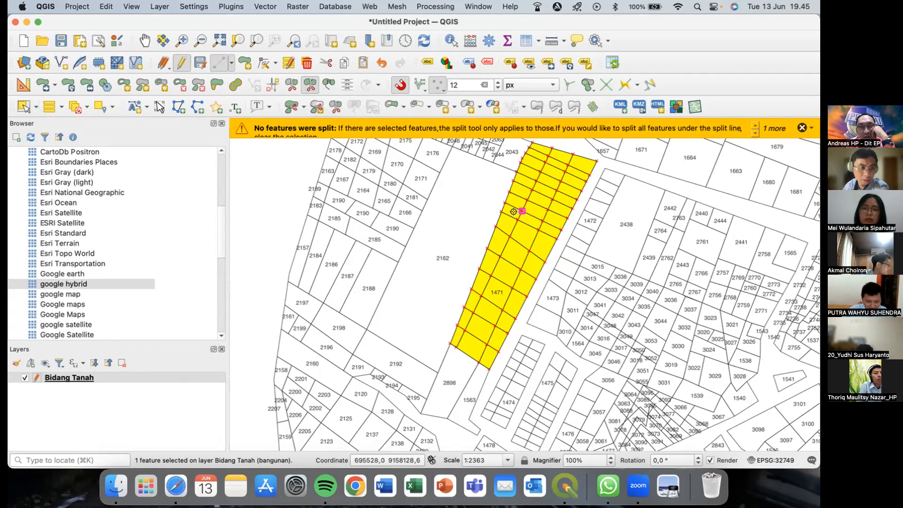
pyautogui.click(489, 216)
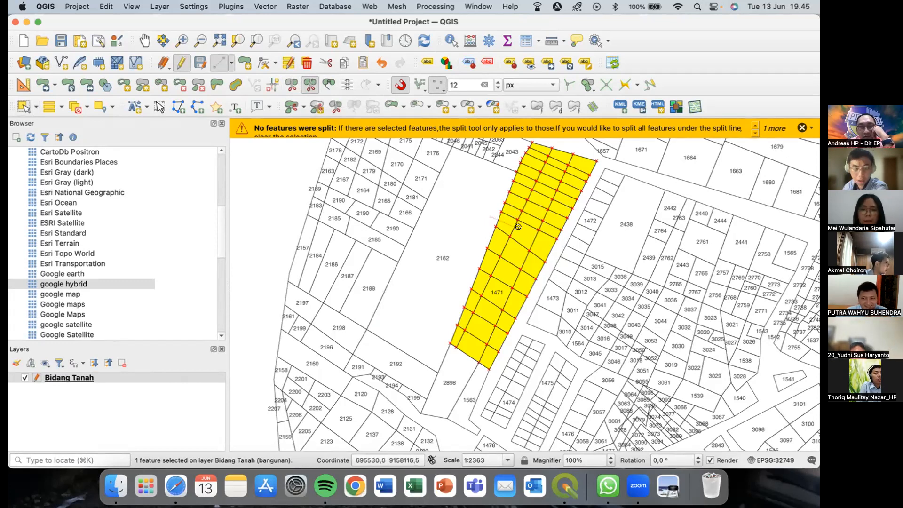
pyautogui.rightClick(555, 247)
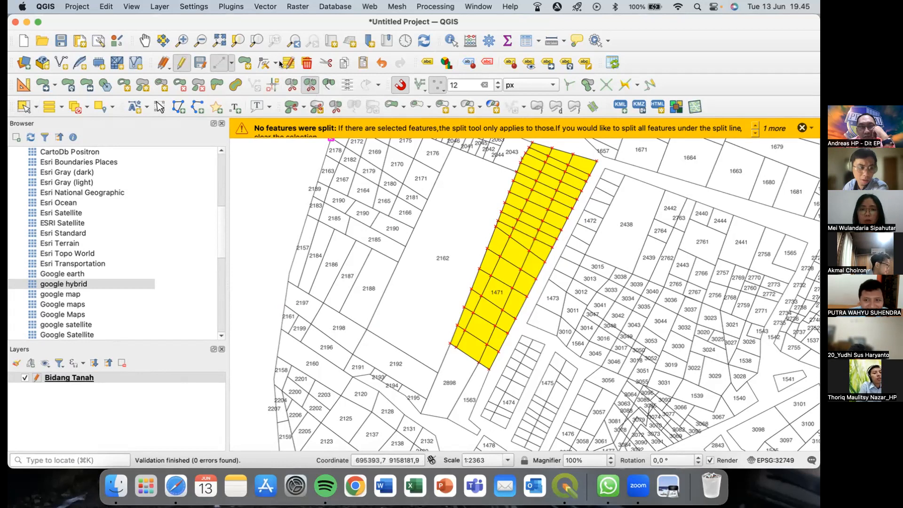
# Step: Try merging the selected parcel 1471 and splitting it into single parts interactively, and dismiss the resulting warnings
pyautogui.click(328, 84)
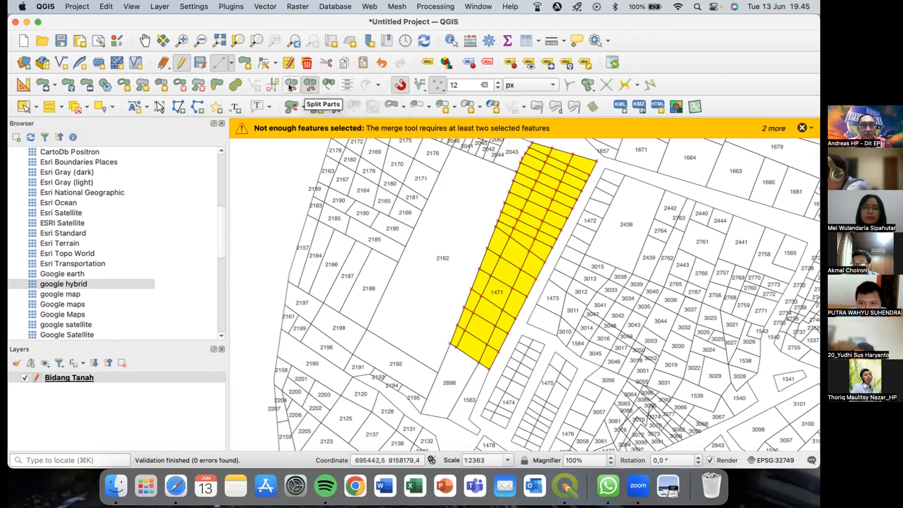
pyautogui.click(292, 108)
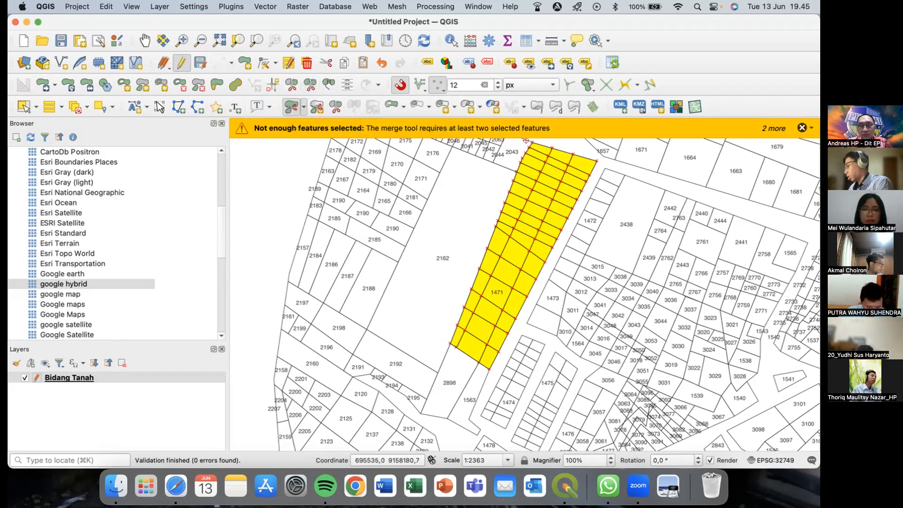
pyautogui.click(504, 270)
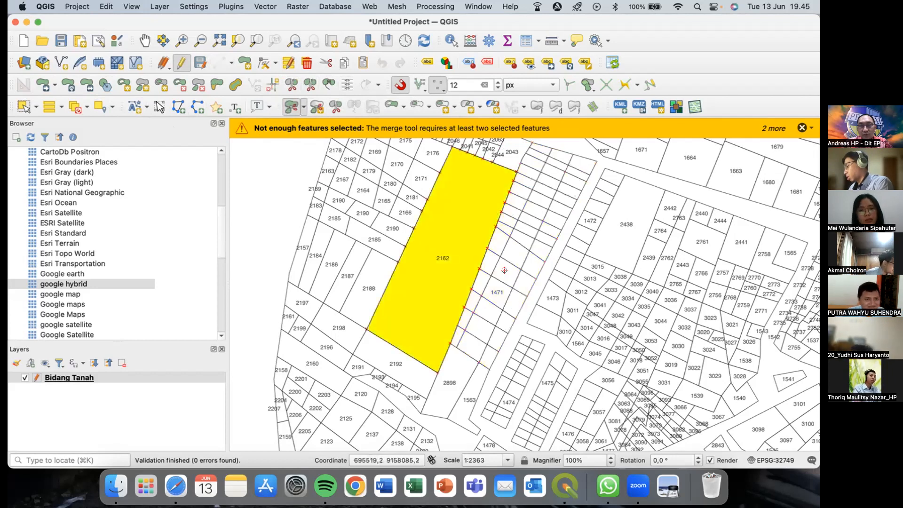
pyautogui.click(503, 269)
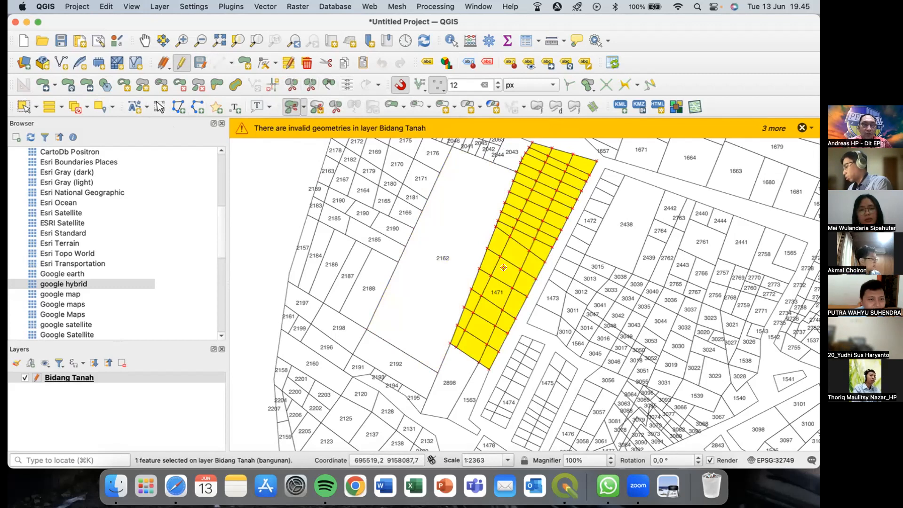
pyautogui.click(802, 127)
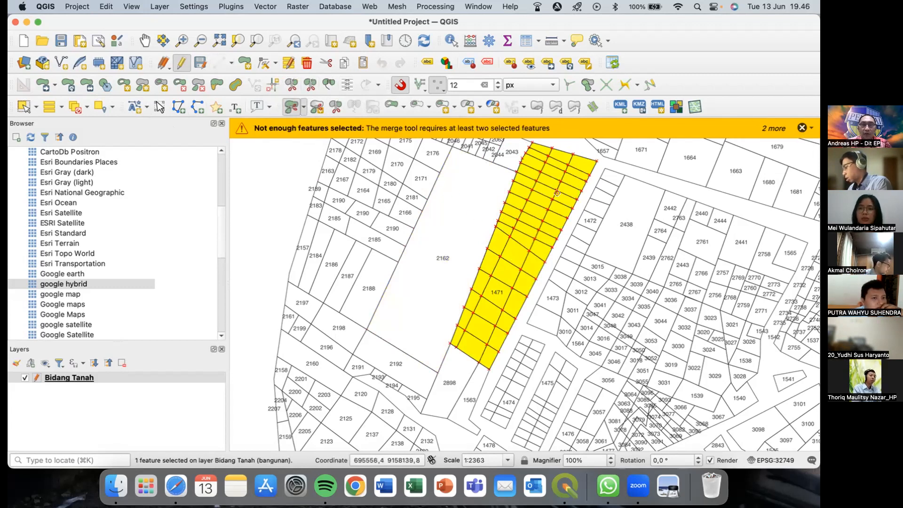
pyautogui.click(801, 128)
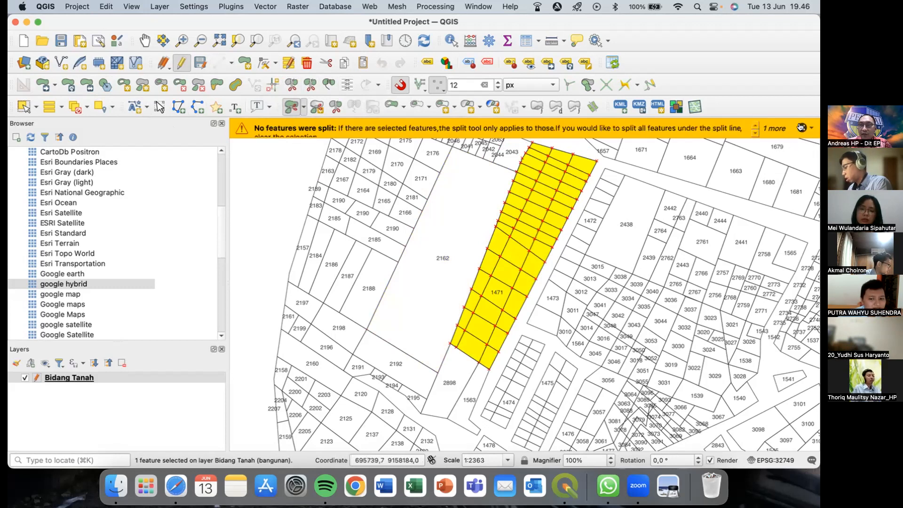
pyautogui.click(801, 127)
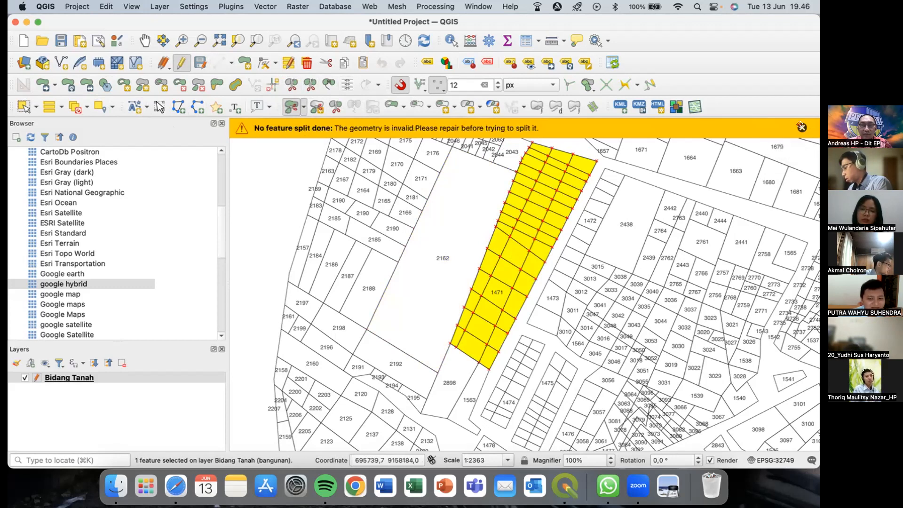
pyautogui.click(801, 128)
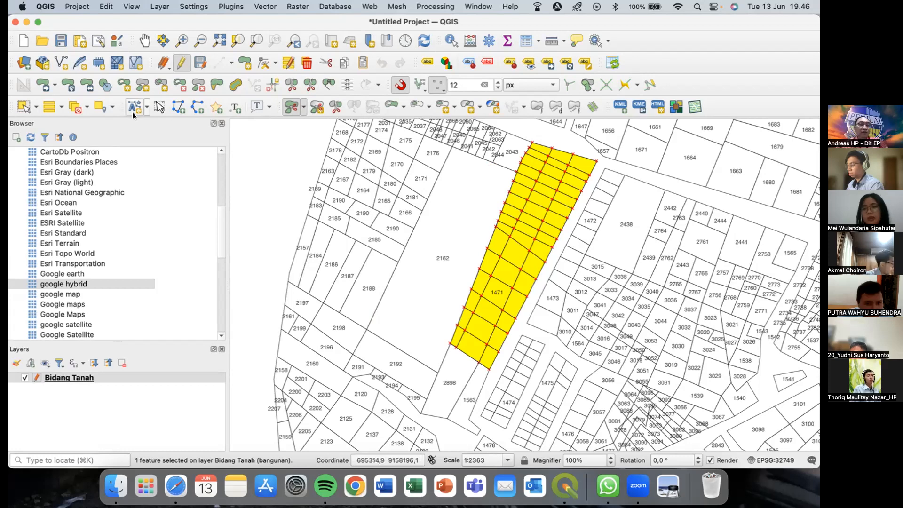
# Step: Select parcel 1472, reselect parcel 1471, and try to split the selected multi-part feature to single part
pyautogui.click(23, 106)
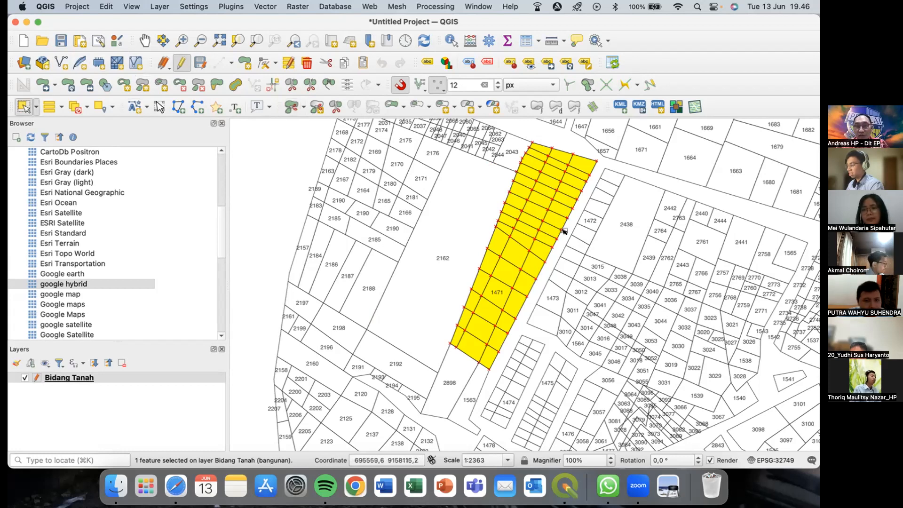
pyautogui.click(580, 233)
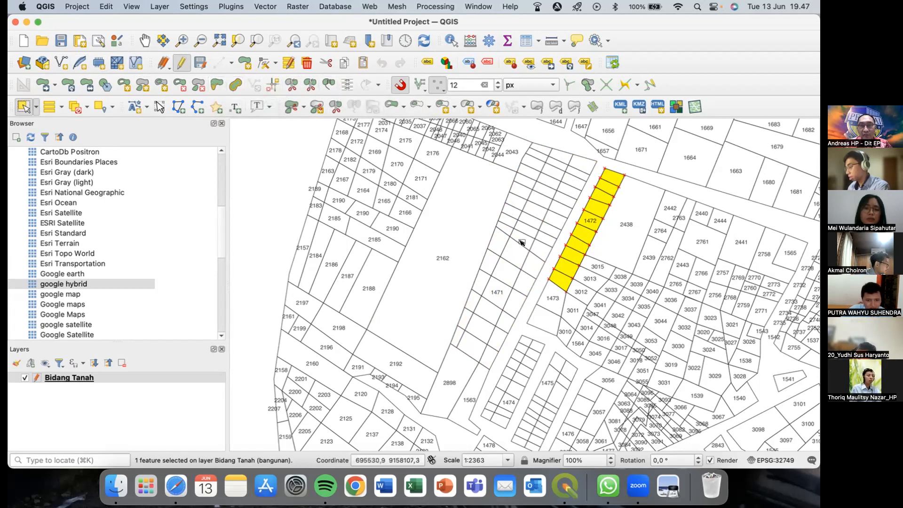
pyautogui.click(512, 253)
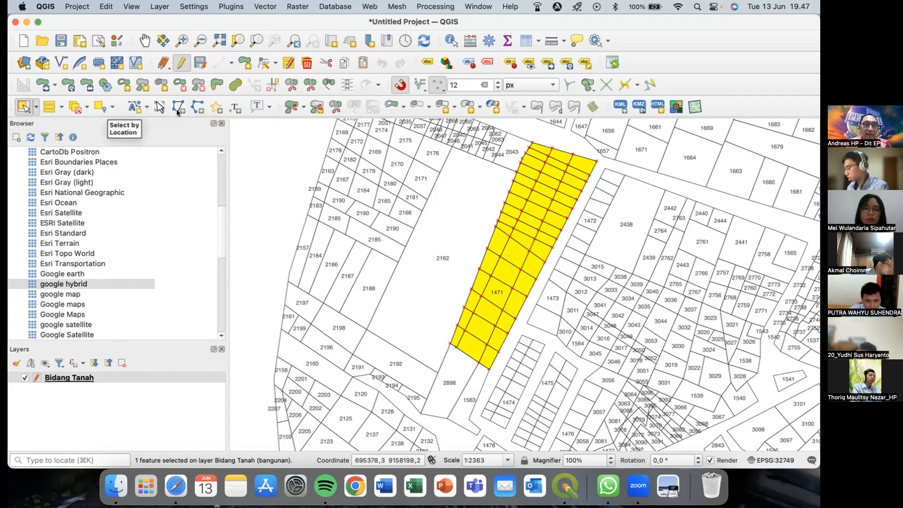
pyautogui.click(303, 106)
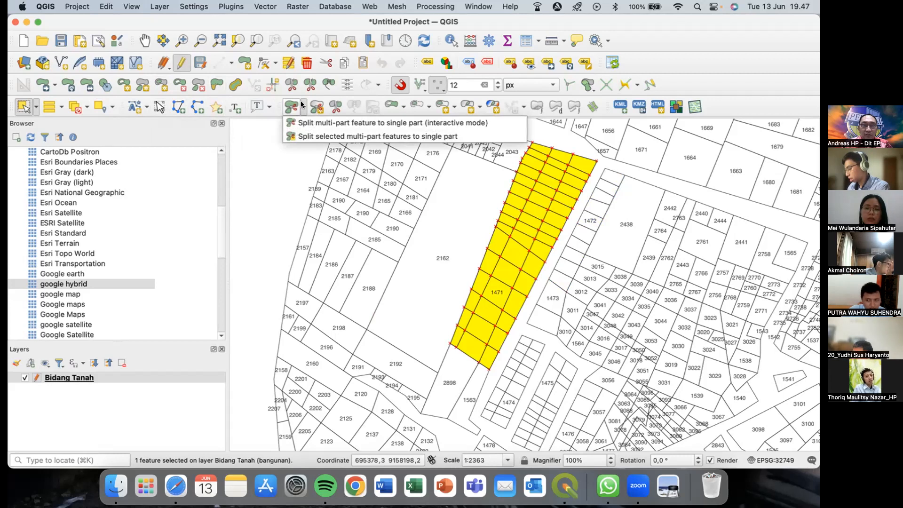
pyautogui.click(325, 135)
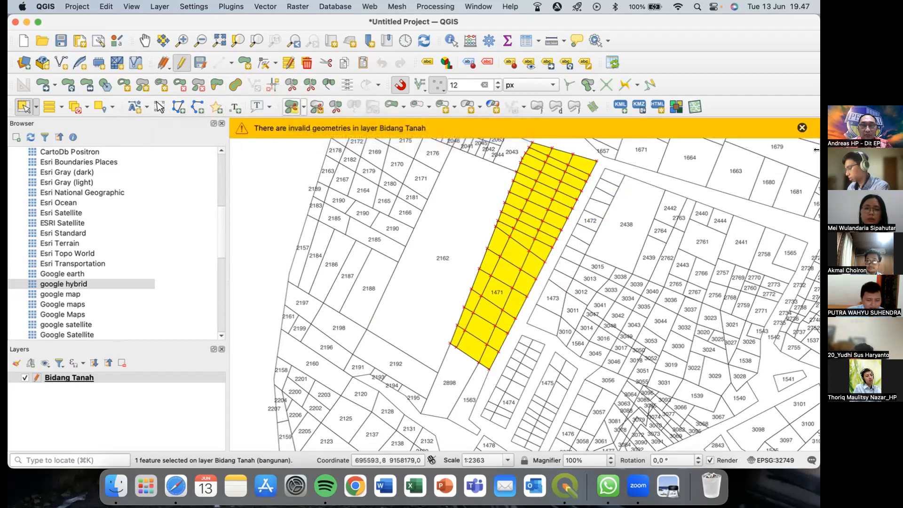
# Step: Try the interactive multi-part to single-part split on the northern end of parcel 1471 and dismiss the warning
pyautogui.click(302, 108)
pyautogui.click(301, 119)
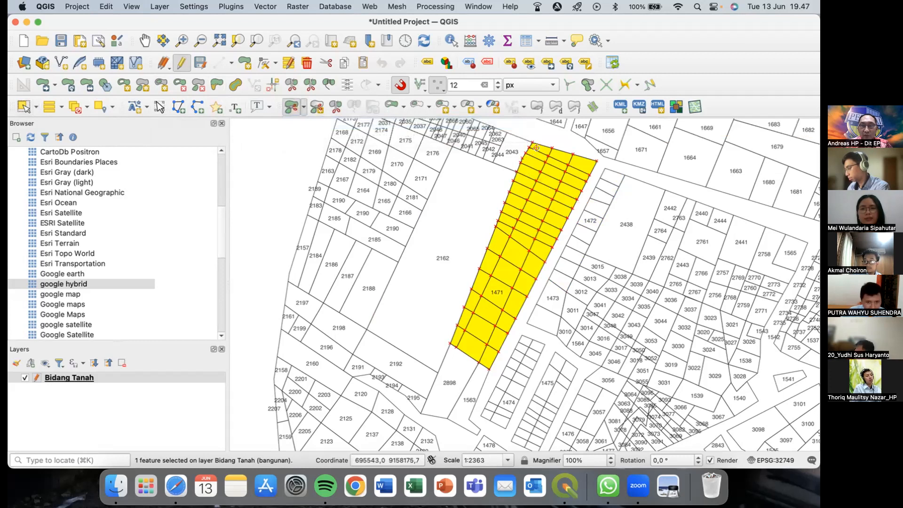
pyautogui.click(558, 153)
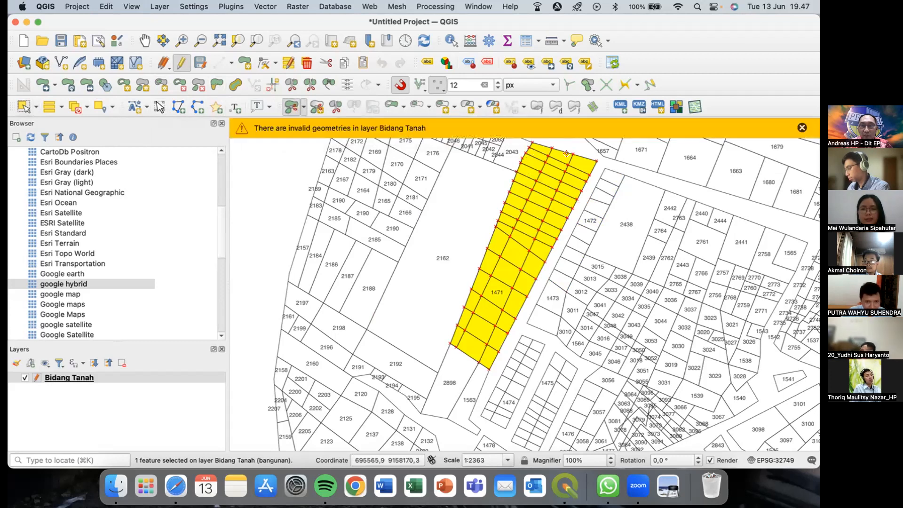
pyautogui.click(802, 127)
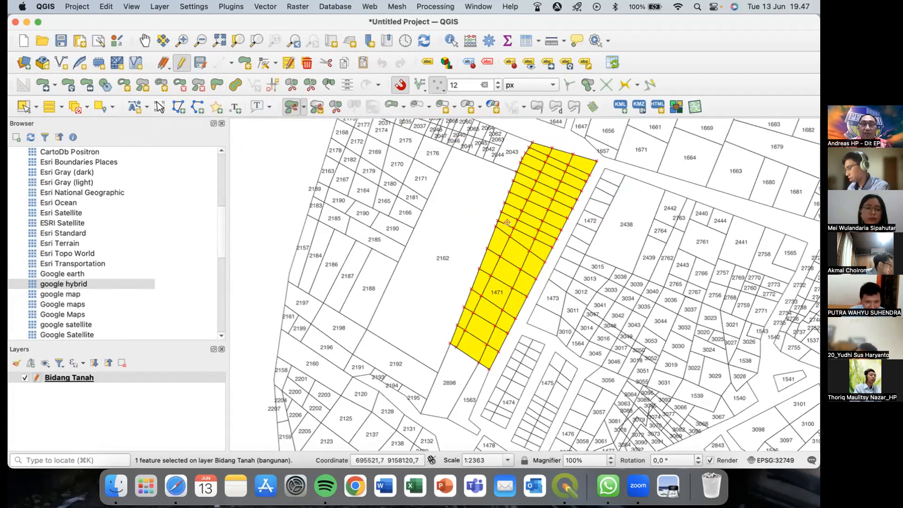
# Step: Delete parcel 1471 and start a replacement polygon at the northeast corner of parcel 2043
pyautogui.click(301, 64)
pyautogui.click(483, 264)
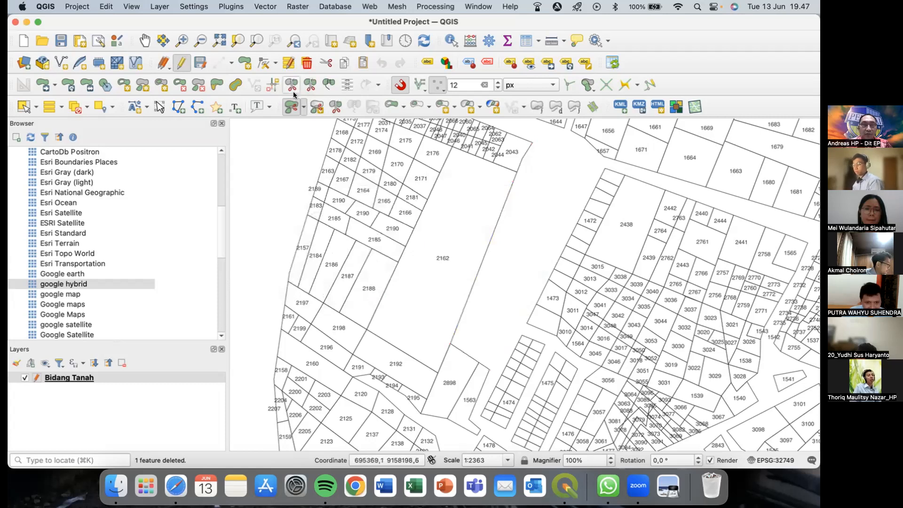
pyautogui.click(244, 61)
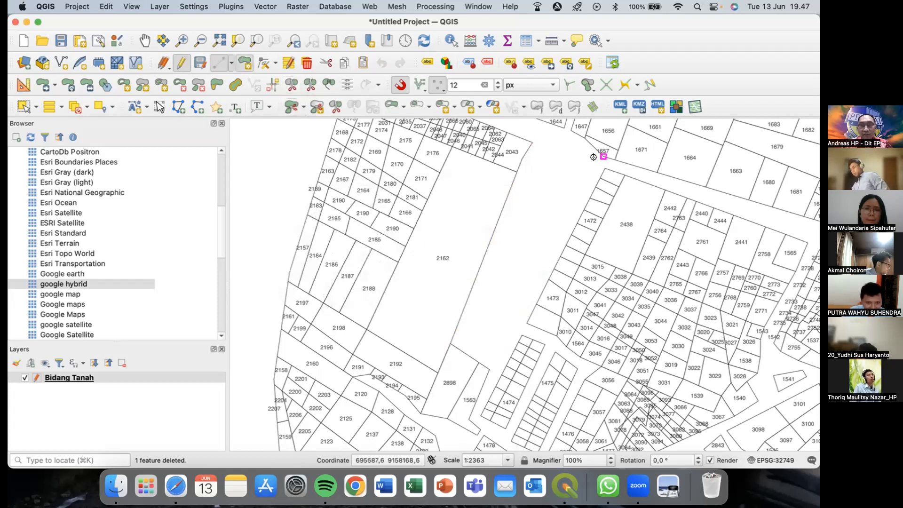
pyautogui.click(530, 142)
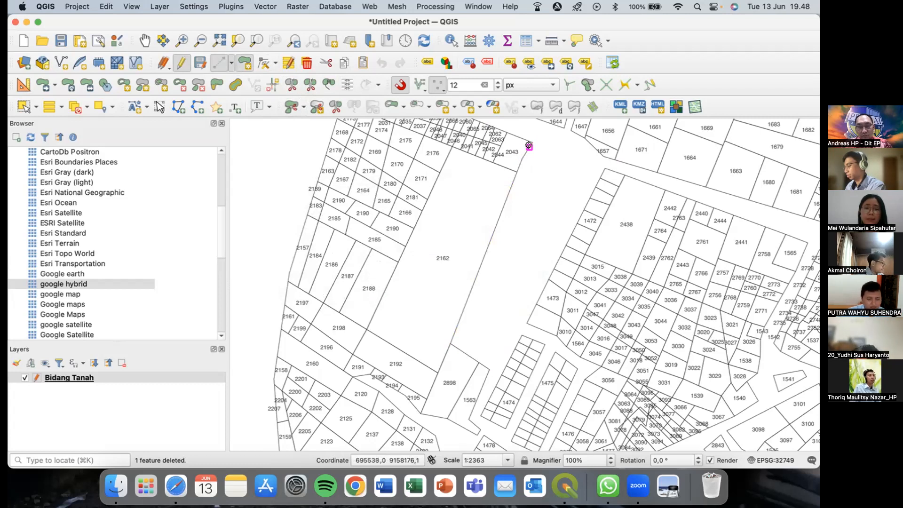
pyautogui.click(528, 146)
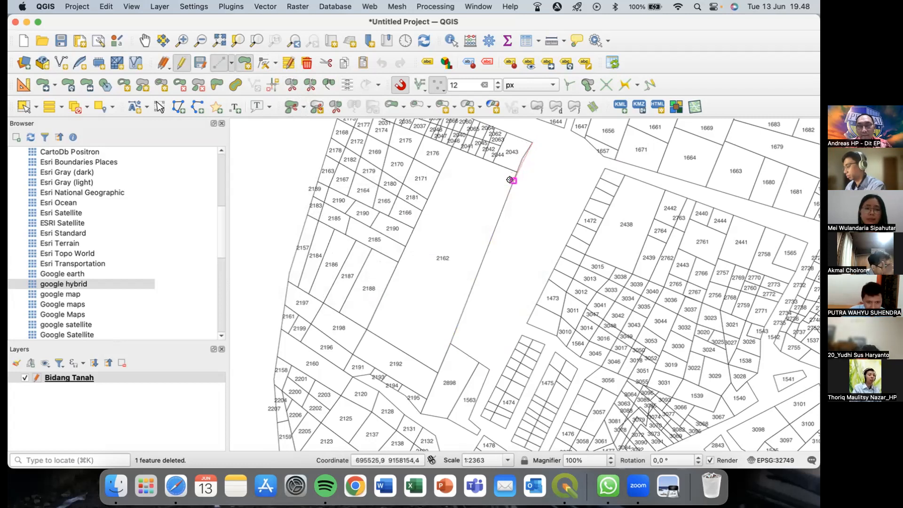
# Step: Trace the new polygon's west side along parcel 2162 to parcel 2898's corner, with active-layer snapping, tracing and intersection snapping enabled
pyautogui.click(419, 86)
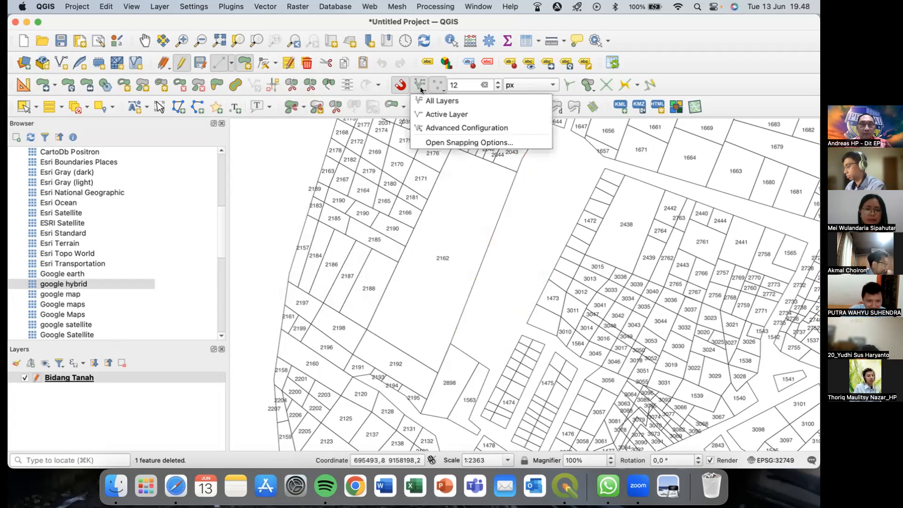
pyautogui.click(426, 115)
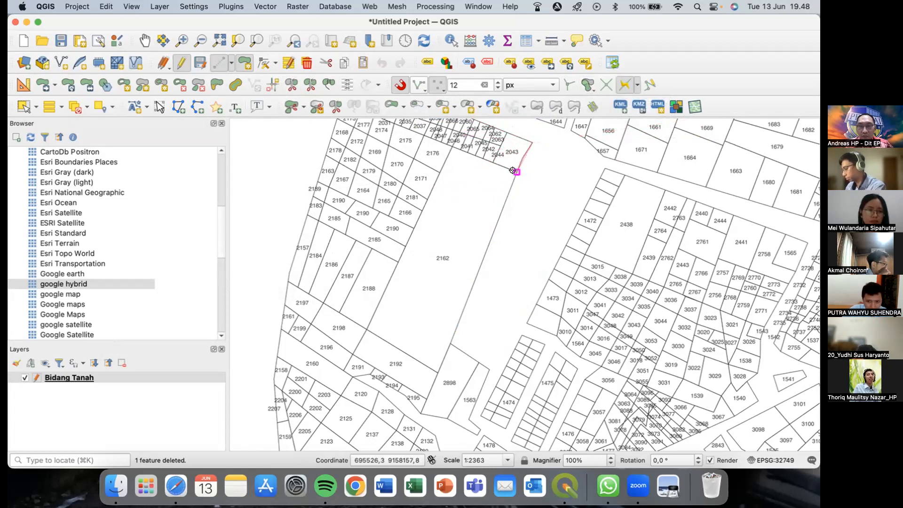
pyautogui.click(513, 166)
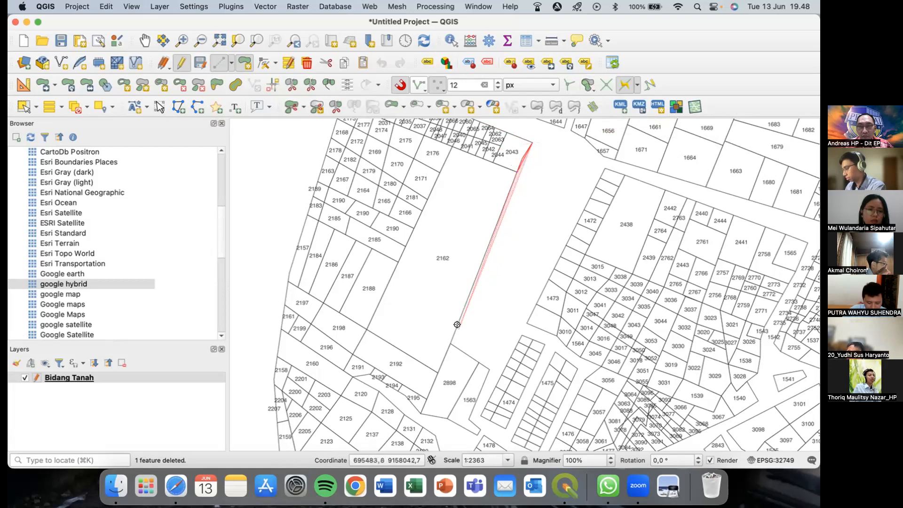
pyautogui.click(451, 342)
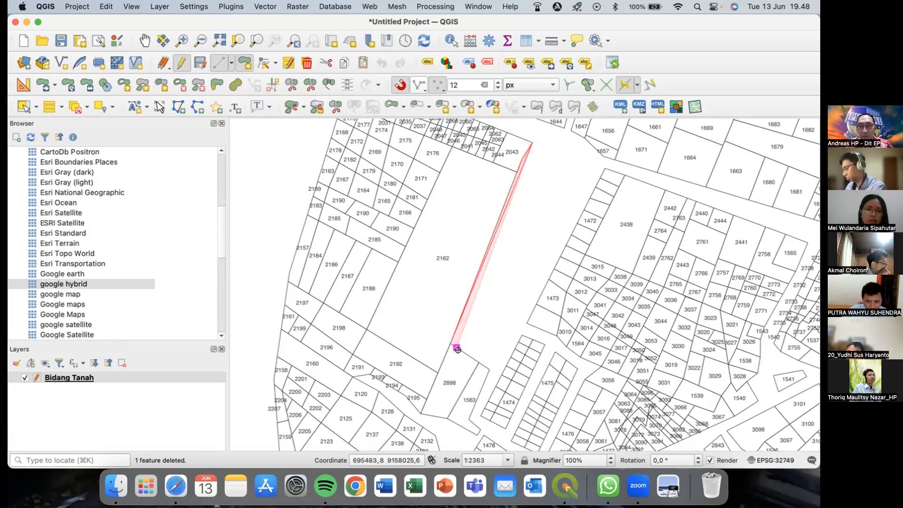
pyautogui.rightClick(480, 338)
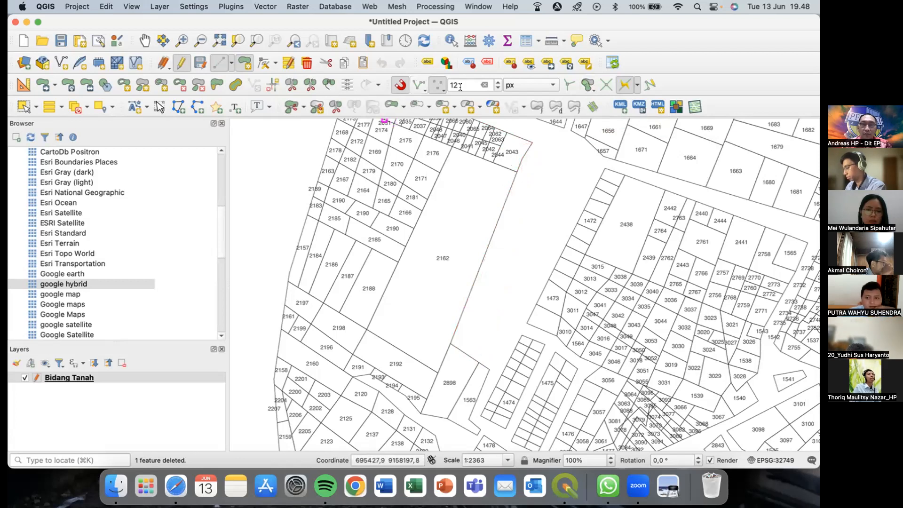
pyautogui.click(606, 85)
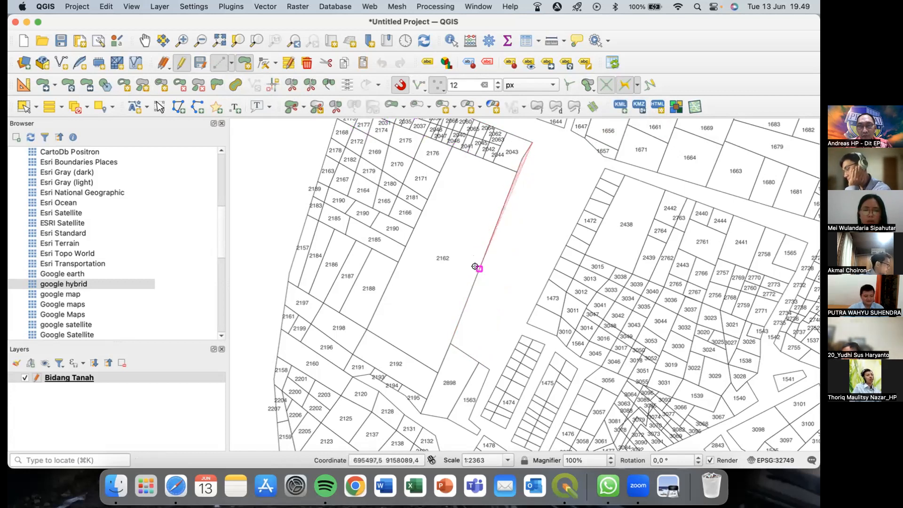
pyautogui.click(458, 330)
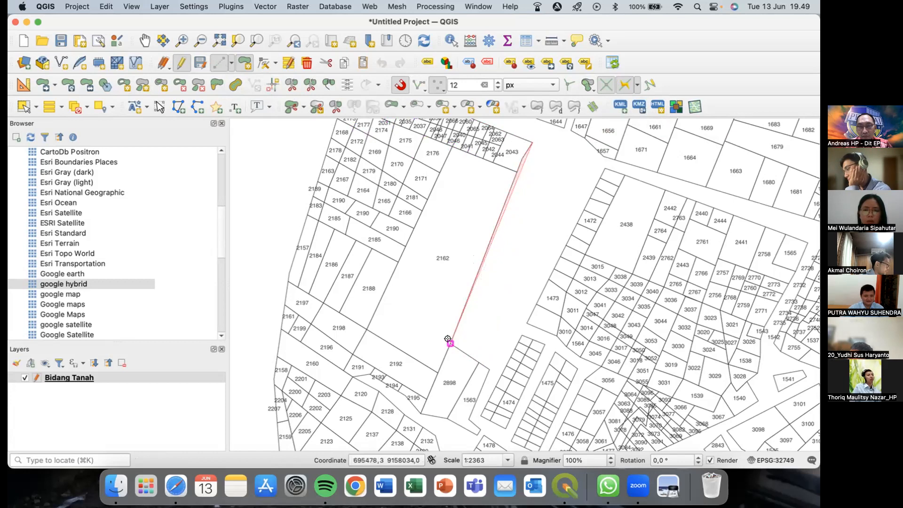
pyautogui.click(449, 343)
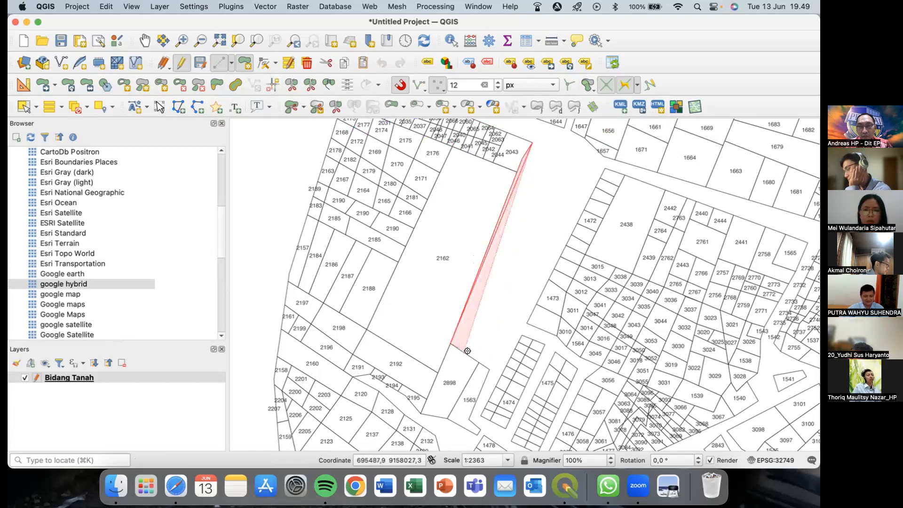
# Step: Continue the polygon boundary along parcels 2898, 1563 and 1474, and up the west edges of 1473 and 1472 to its northwest corner
pyautogui.click(485, 363)
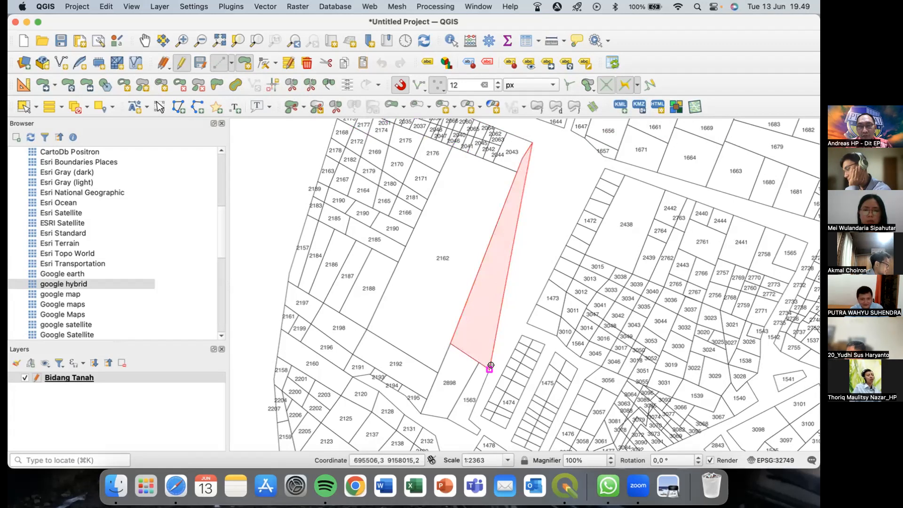
pyautogui.click(500, 369)
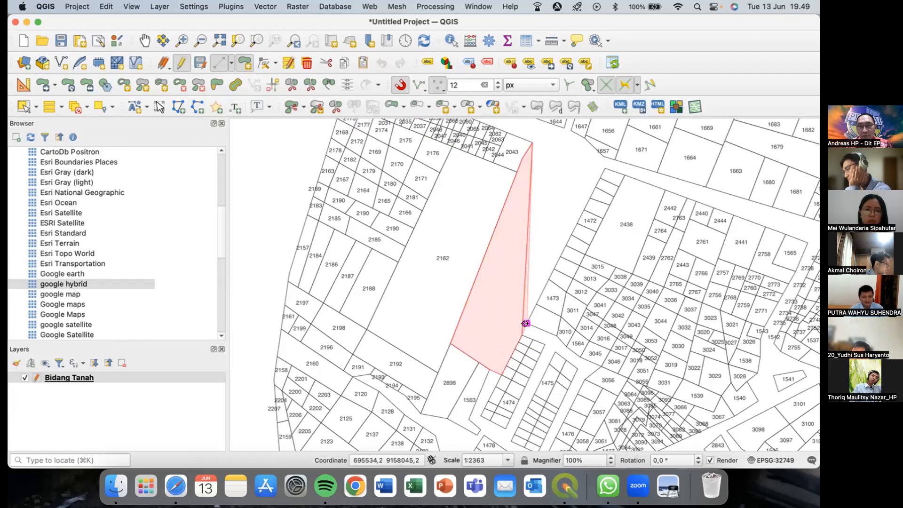
pyautogui.click(525, 323)
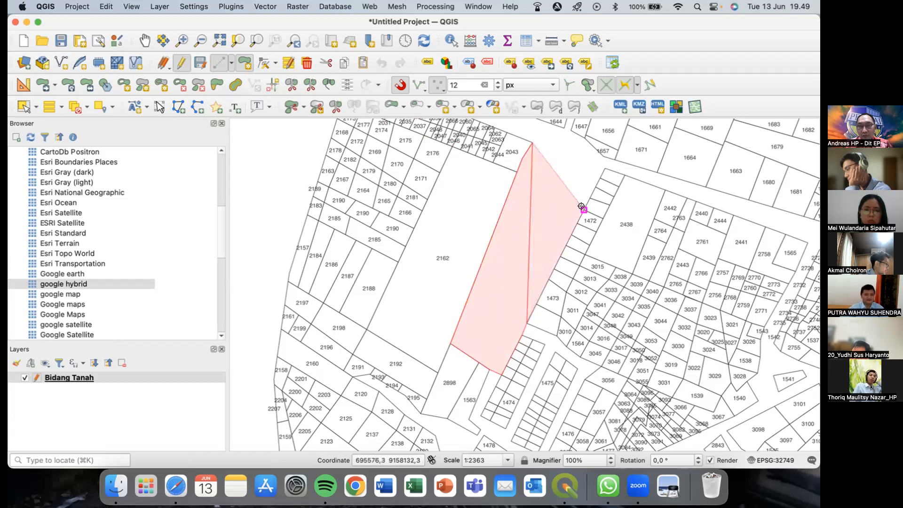
pyautogui.click(581, 206)
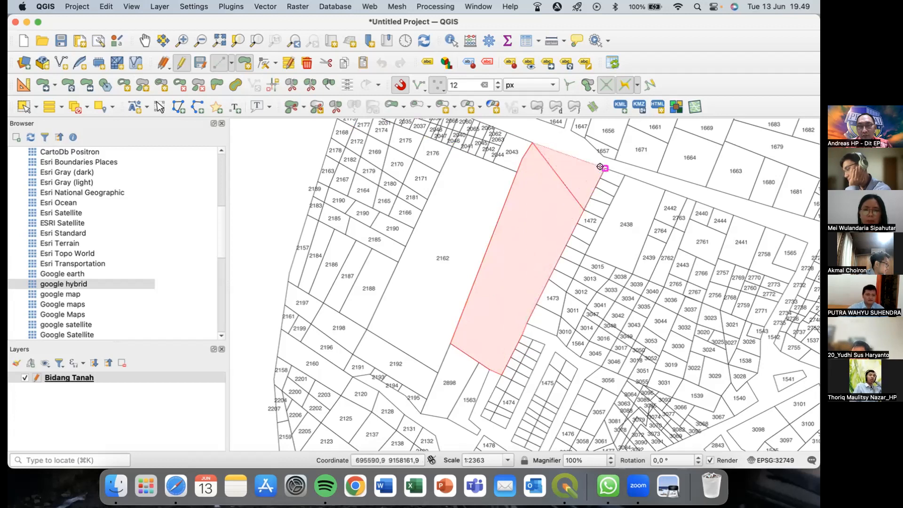
pyautogui.click(600, 166)
# Step: Finish the new parcel polygon with id_bidang 1111111 and turn snapping off
pyautogui.rightClick(600, 167)
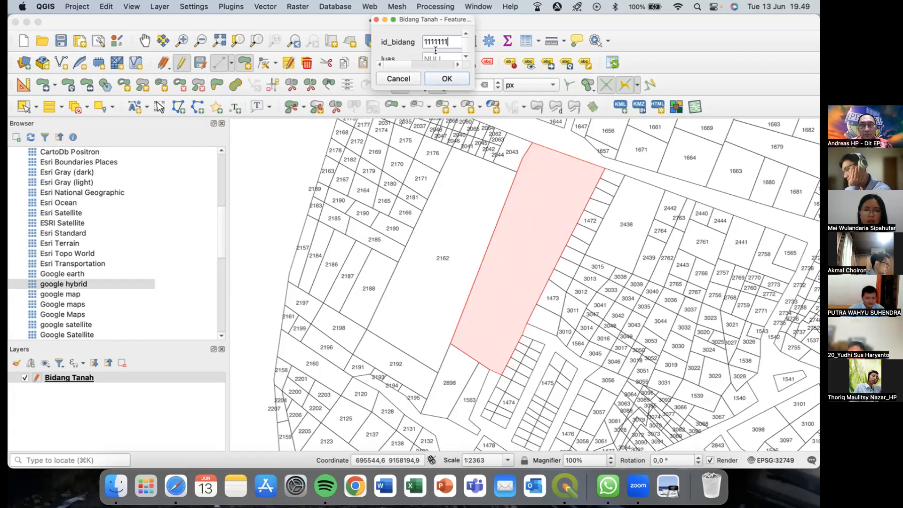
pyautogui.click(446, 79)
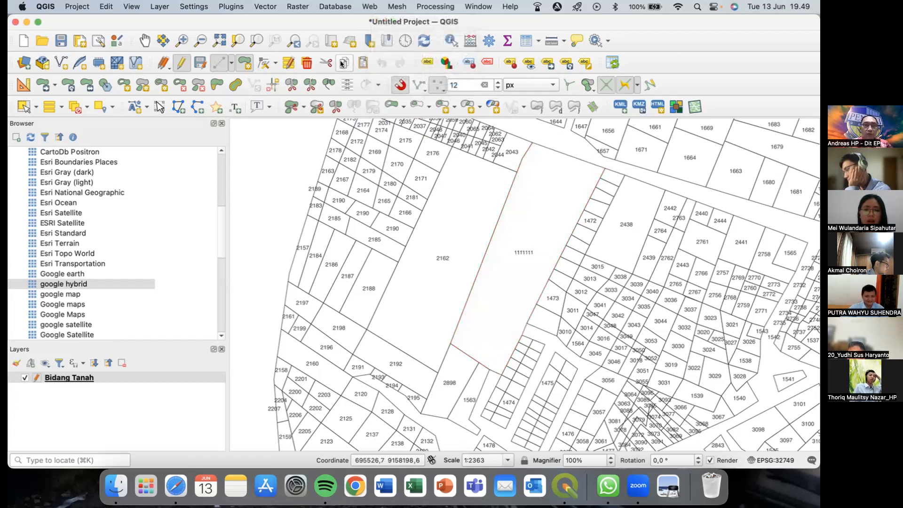
pyautogui.press('s')
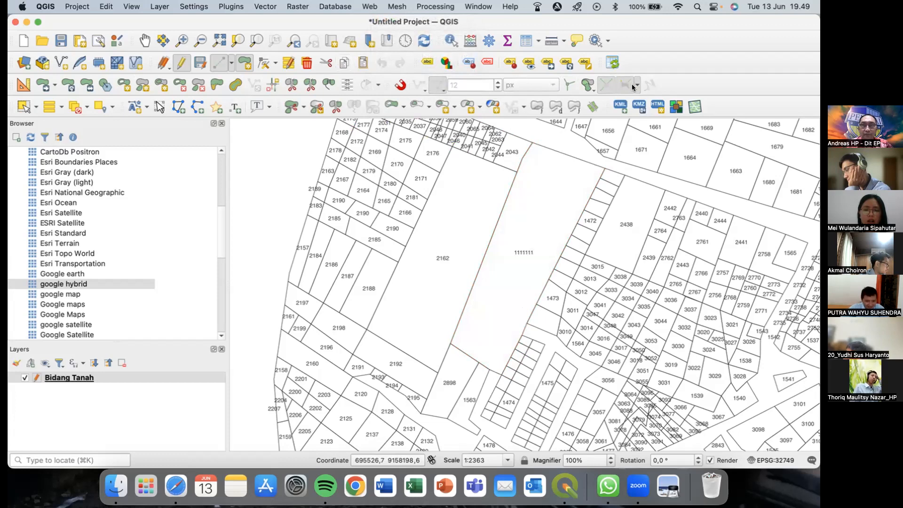
# Step: Split parcel 1111111 with a line running from parcel 2162 across to the west edge of parcel 1472
pyautogui.click(291, 84)
pyautogui.click(488, 214)
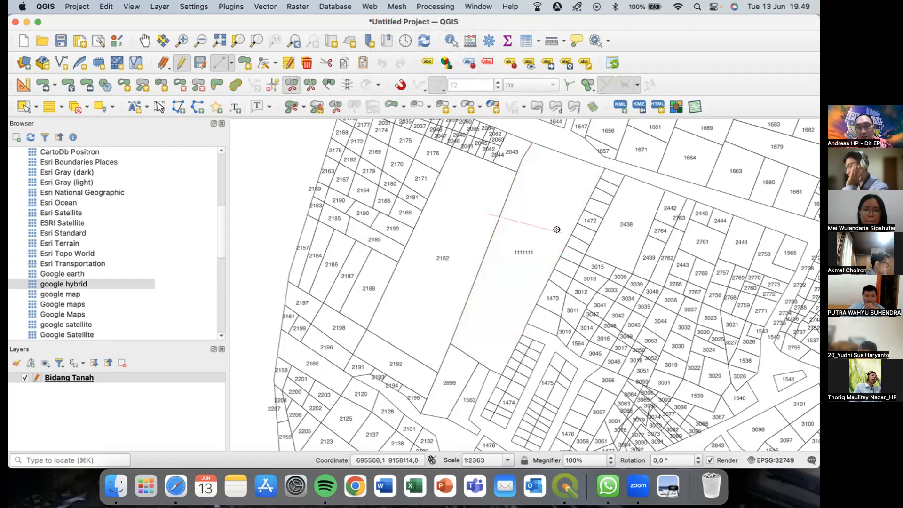
pyautogui.click(574, 233)
pyautogui.rightClick(574, 232)
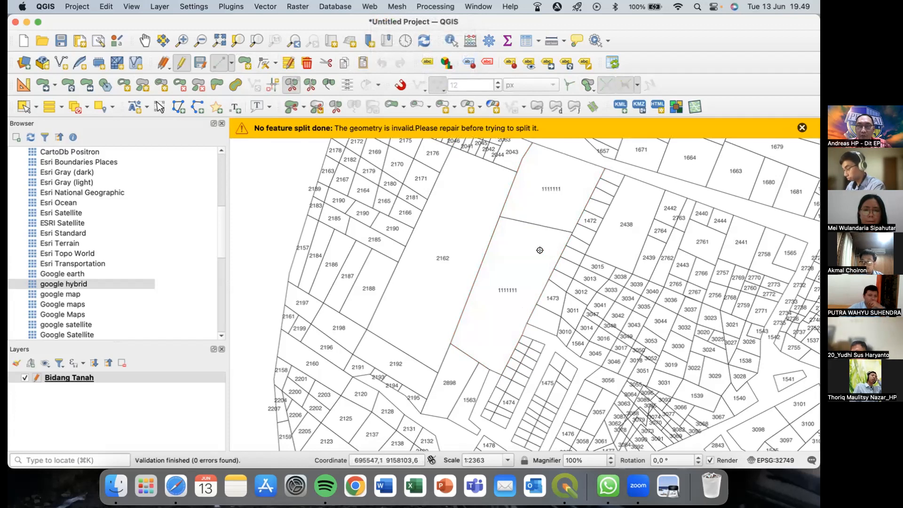
pyautogui.click(801, 129)
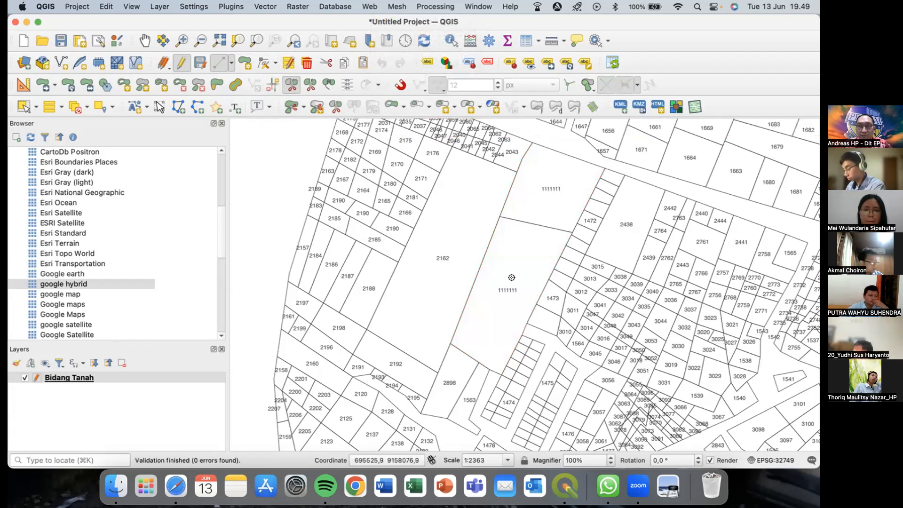
# Step: Select the two split parts of parcel 1111111 and neighbouring parcel 2162 in turn to check they are separate features
pyautogui.click(24, 107)
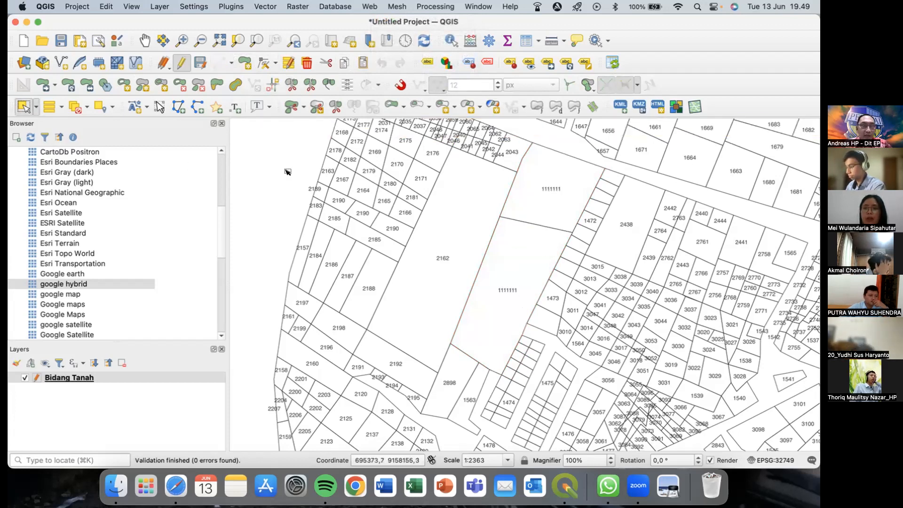
pyautogui.click(524, 202)
pyautogui.click(521, 247)
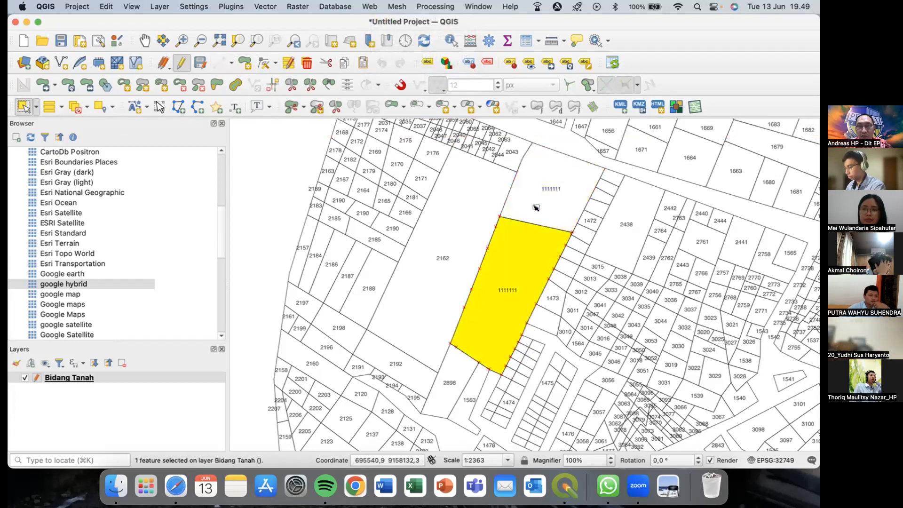
pyautogui.click(533, 233)
pyautogui.click(536, 216)
pyautogui.click(539, 223)
pyautogui.click(538, 244)
pyautogui.click(508, 198)
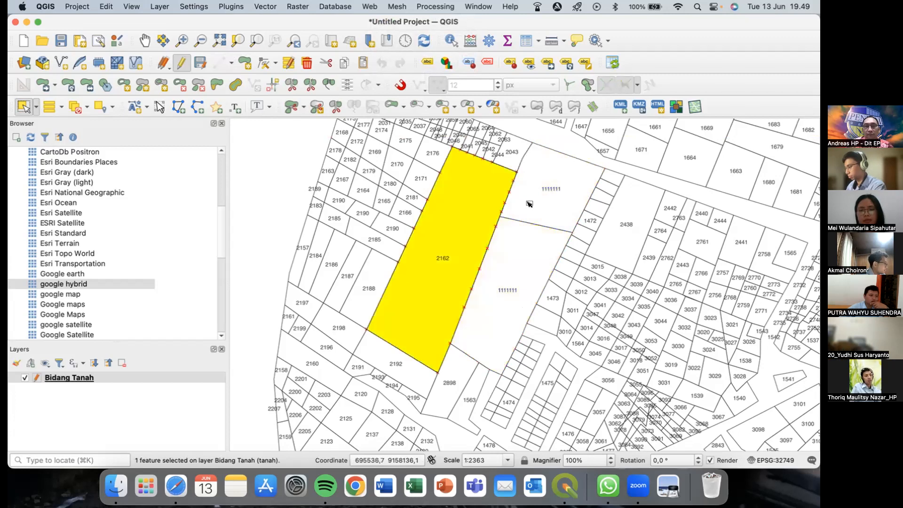
pyautogui.click(530, 204)
pyautogui.click(524, 246)
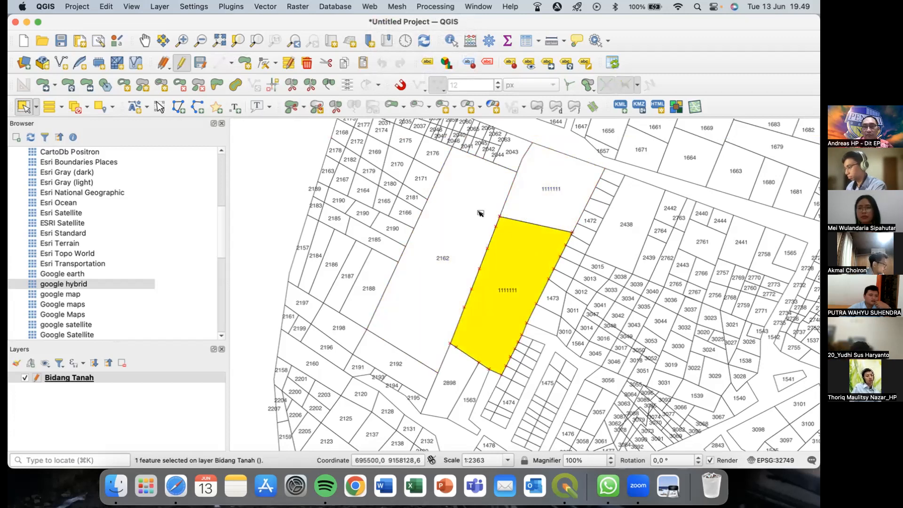
pyautogui.click(513, 210)
pyautogui.click(529, 206)
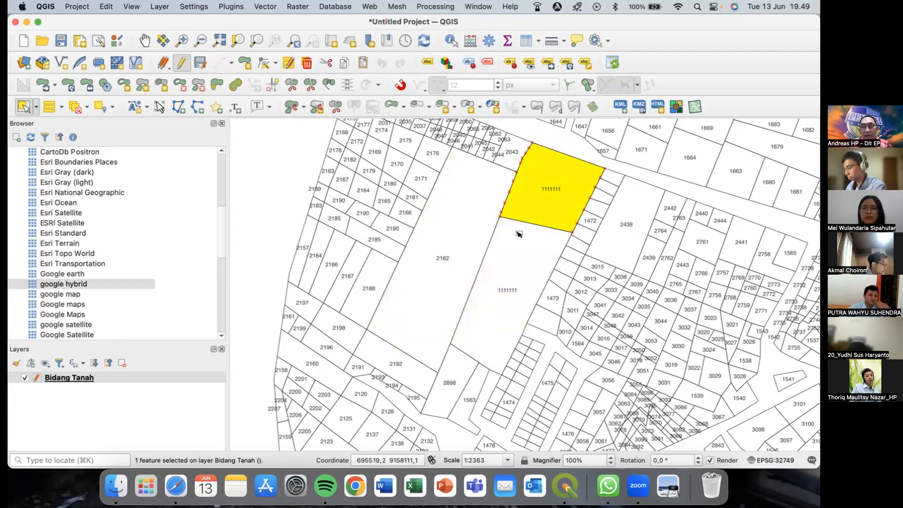
# Step: Delete parcel 2162 from the Bidang Tanah layer
pyautogui.click(459, 215)
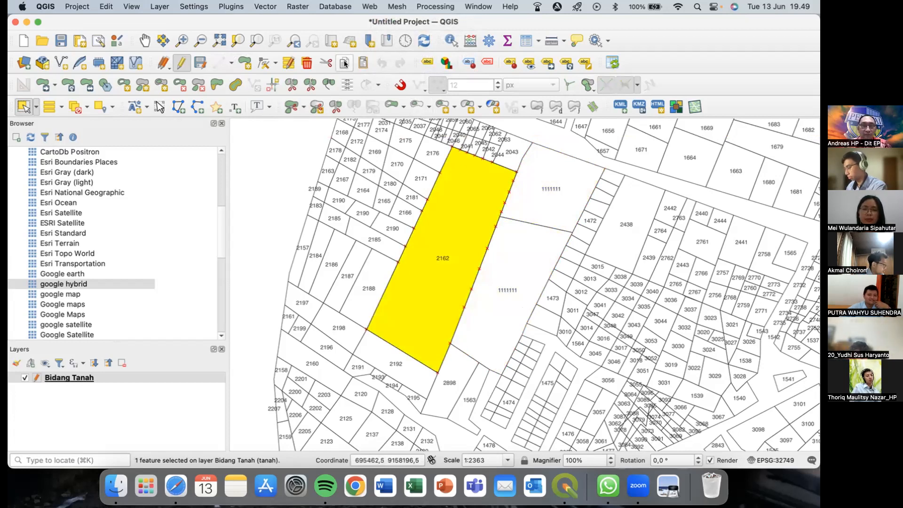
pyautogui.click(307, 62)
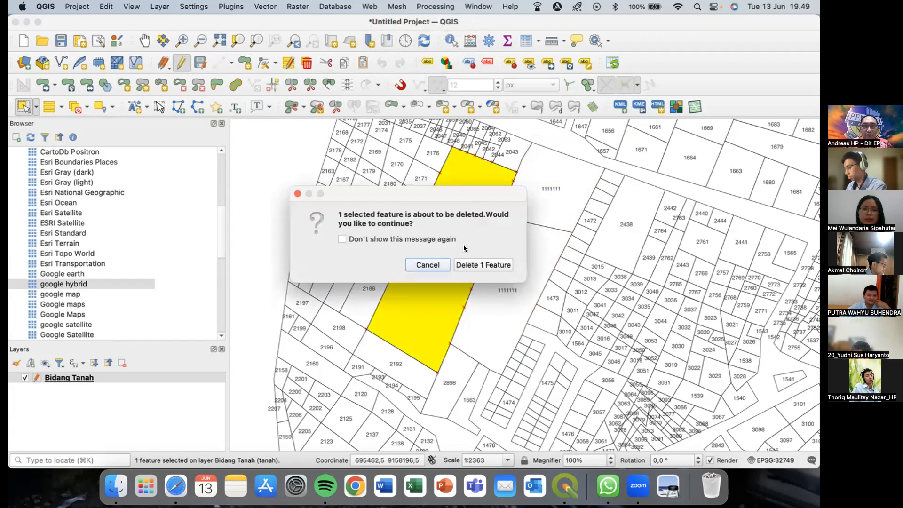
pyautogui.click(480, 265)
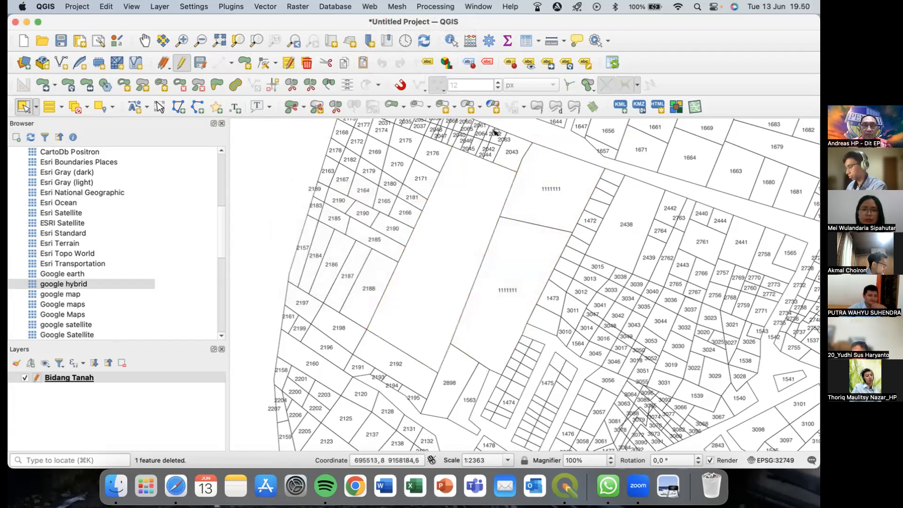
# Step: Start a replacement polygon with snapping on, tracing its west side from parcel 2176's southeast corner to parcel 2188's northeast corner
pyautogui.click(245, 63)
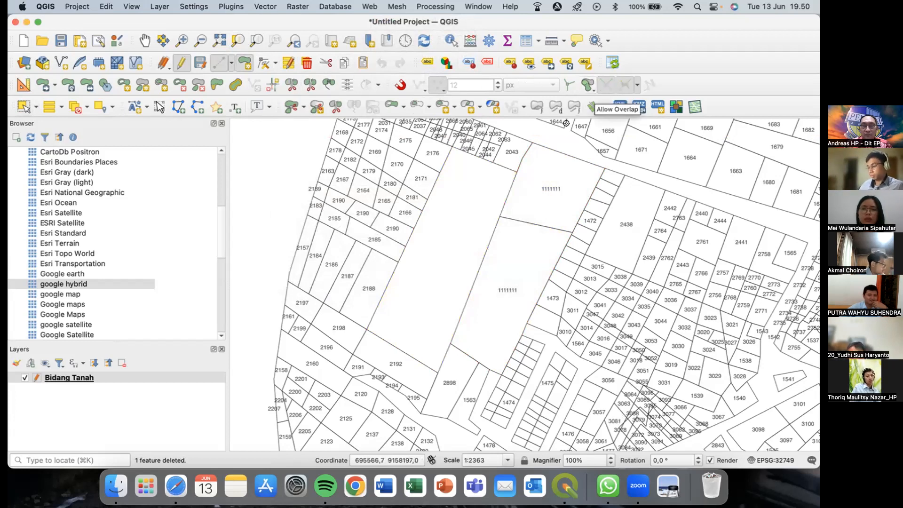
pyautogui.press('s')
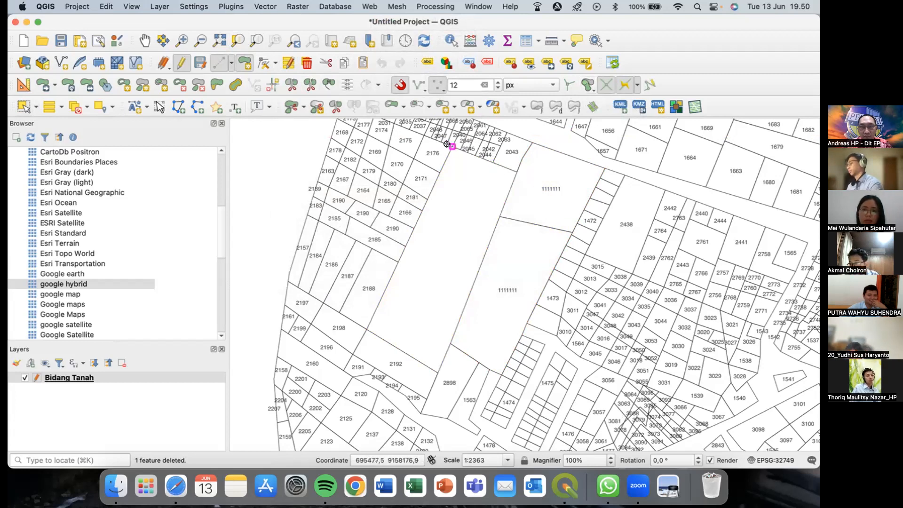
pyautogui.click(439, 159)
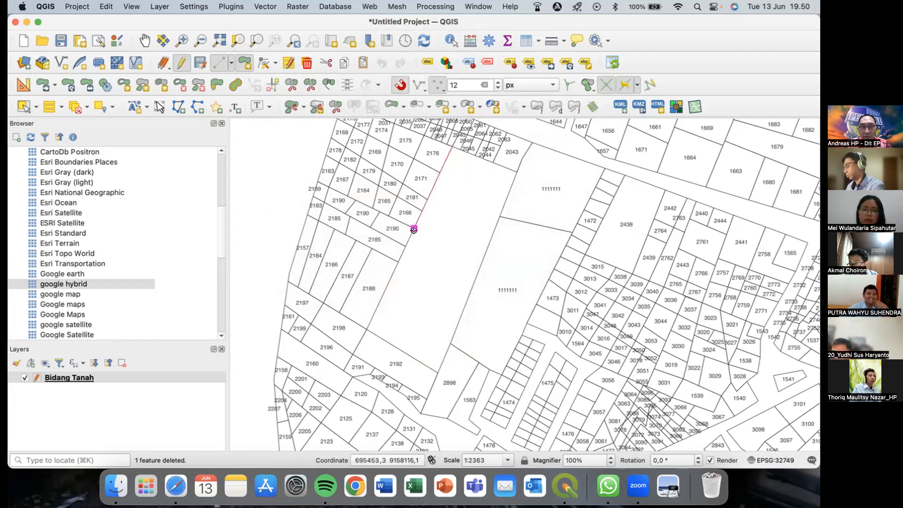
pyautogui.click(395, 261)
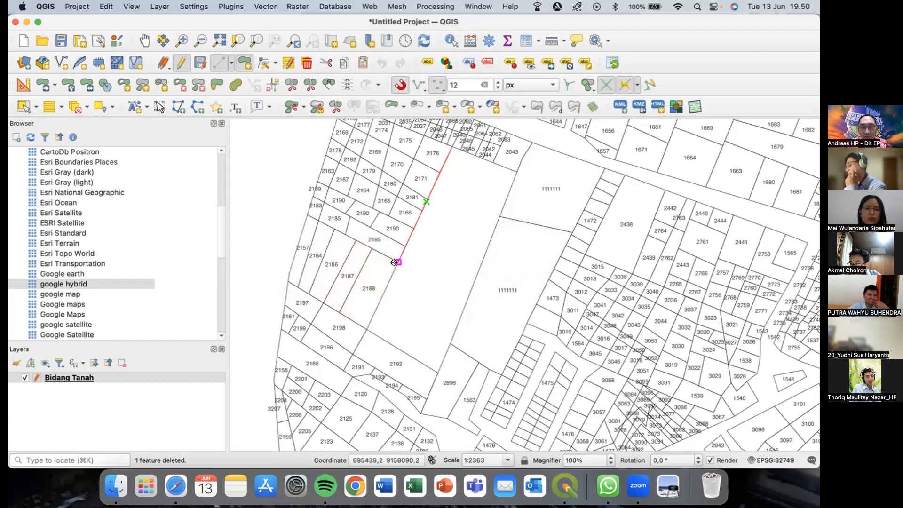
# Step: Trace the polygon along parcel 2192, the west side of the 1111111 parcels and parcel 2043, and save it with empty attributes
pyautogui.click(365, 328)
pyautogui.click(436, 370)
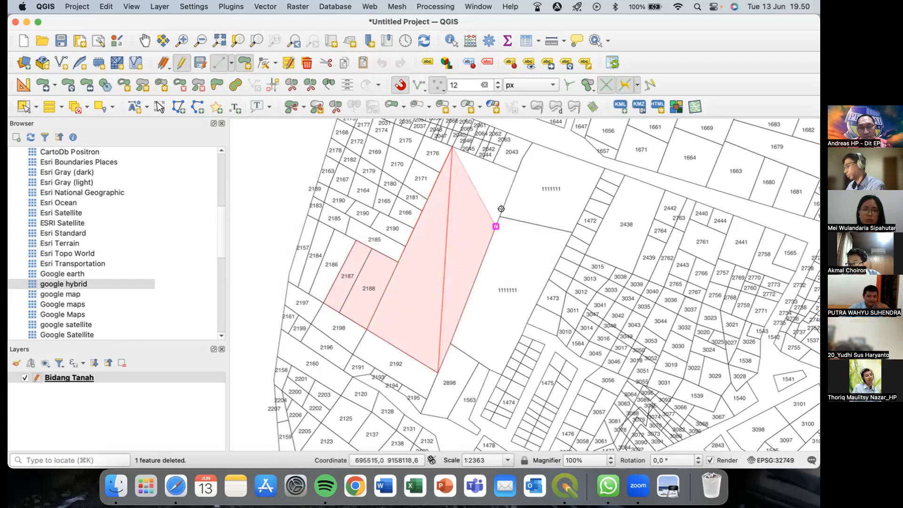
pyautogui.click(511, 168)
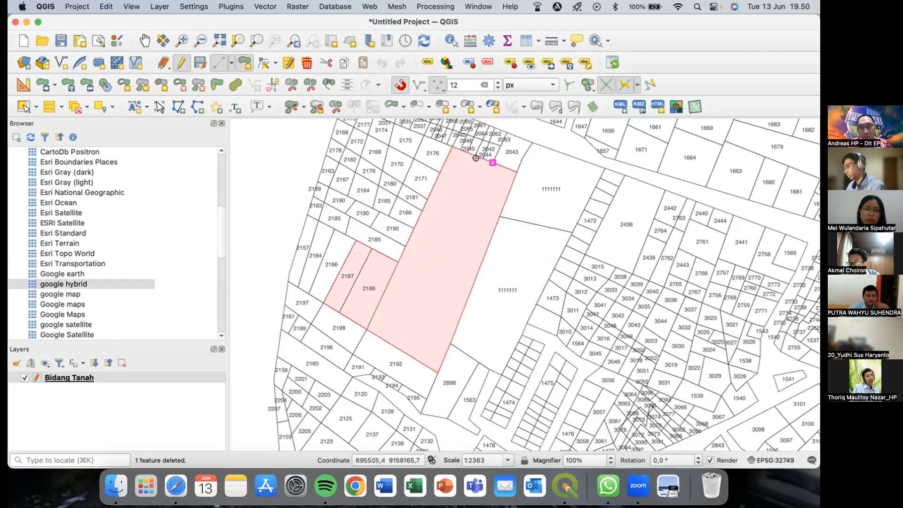
pyautogui.rightClick(445, 141)
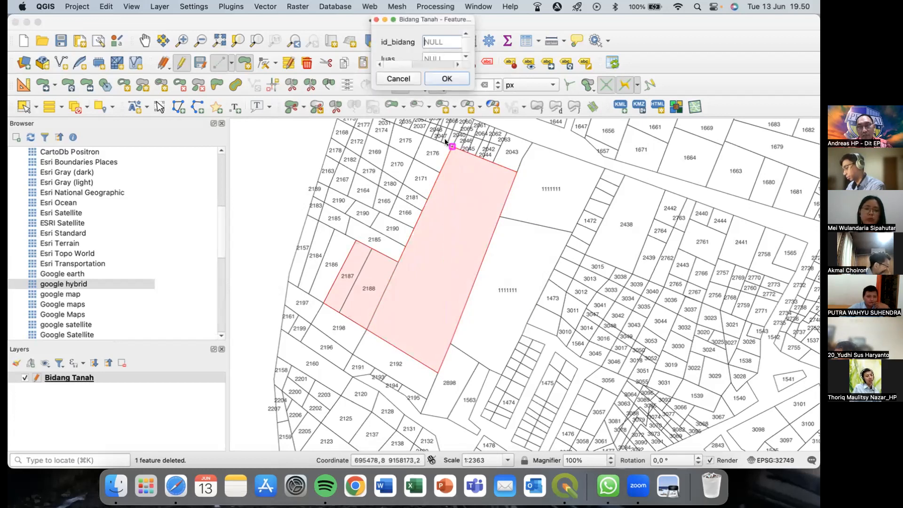
pyautogui.click(448, 78)
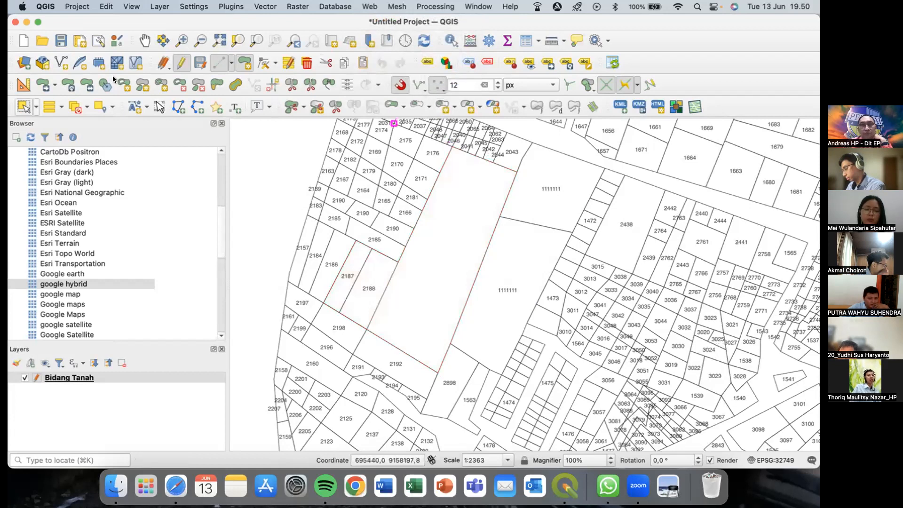
# Step: Select the new polygon and parcels 2188 and 2187 in turn to check where they overlap
pyautogui.click(16, 105)
pyautogui.click(432, 260)
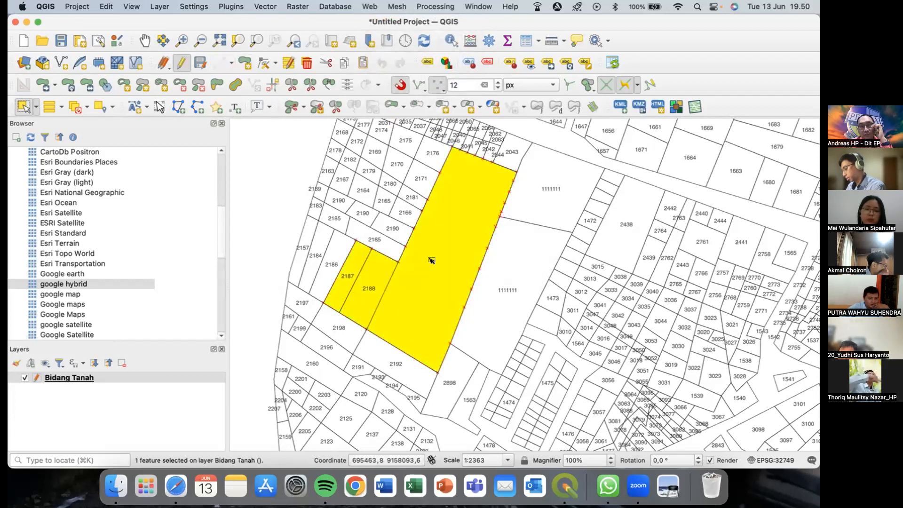
pyautogui.click(369, 287)
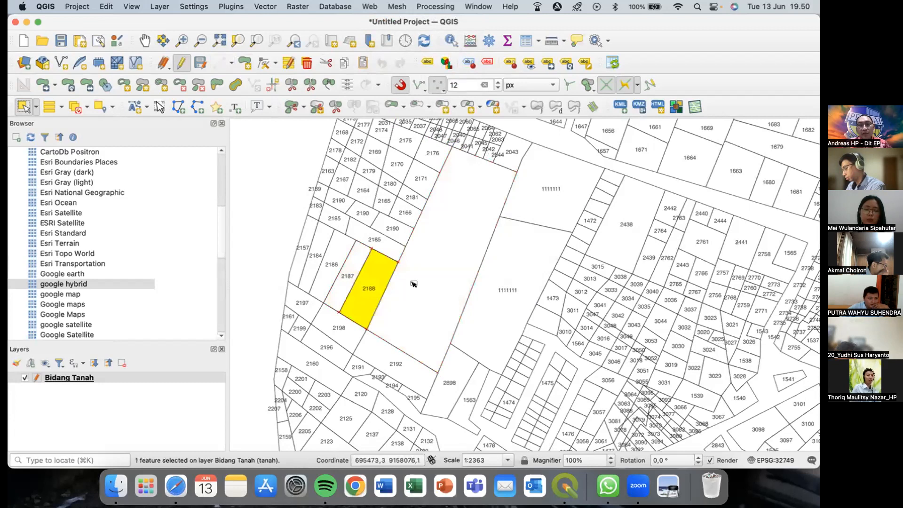
pyautogui.click(457, 260)
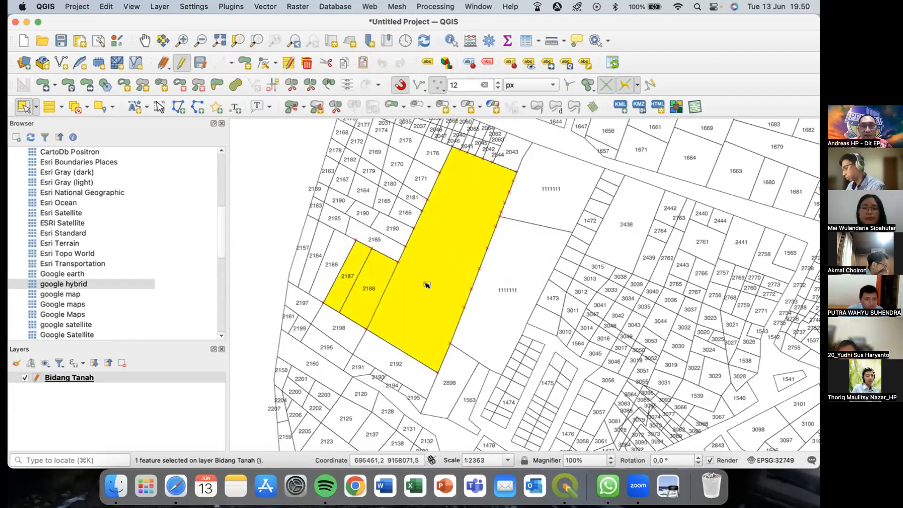
pyautogui.click(360, 269)
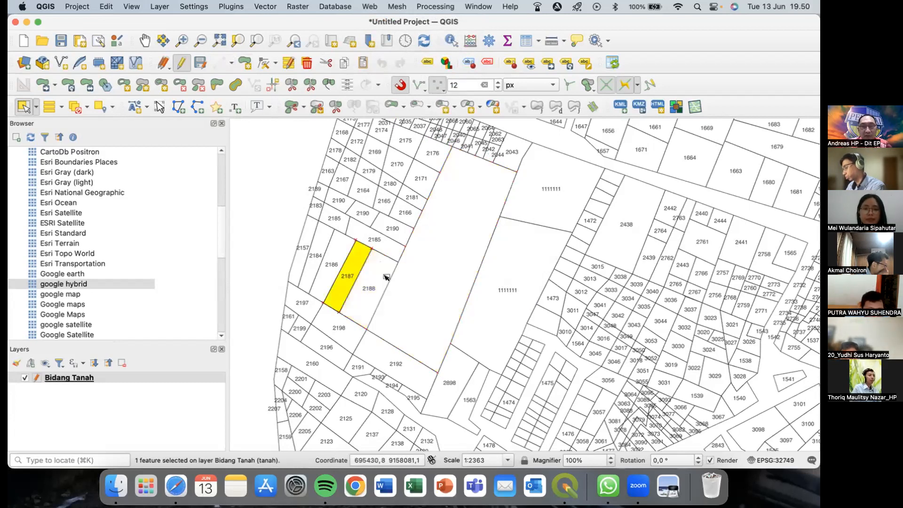
pyautogui.click(363, 268)
pyautogui.click(359, 266)
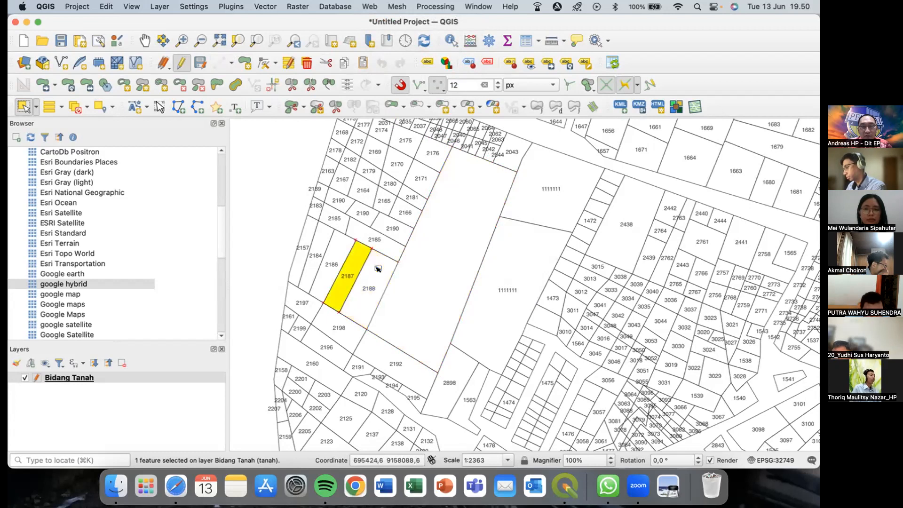
pyautogui.click(378, 273)
pyautogui.click(426, 284)
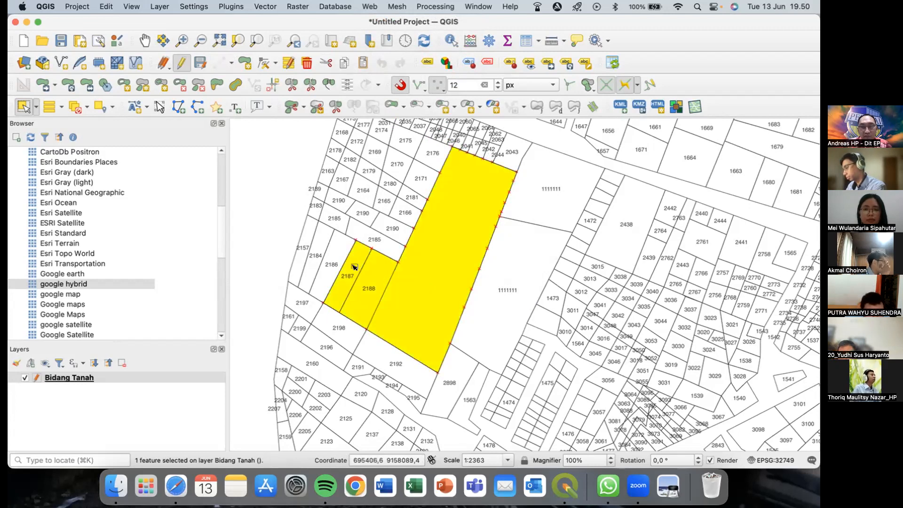
pyautogui.click(430, 293)
pyautogui.click(428, 292)
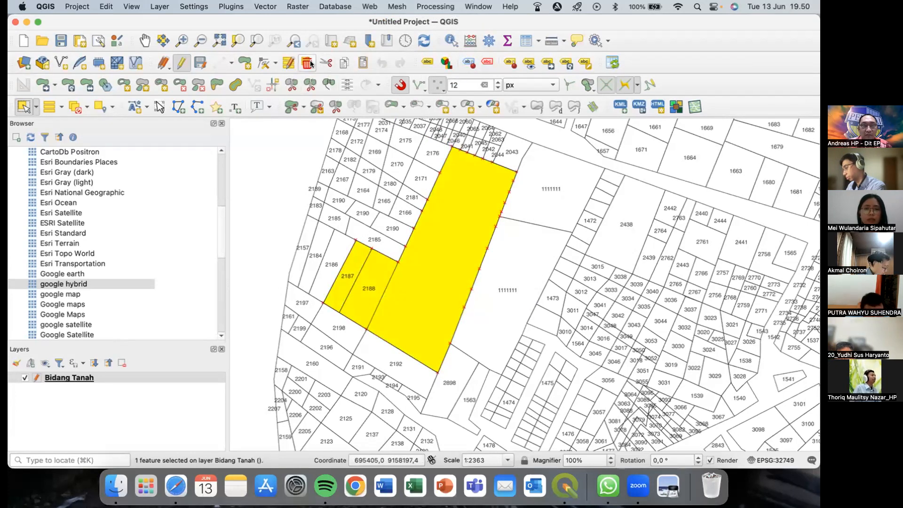
# Step: Remove the new polygon's vertices that extend over parcels 2187 and 2188 so its edge follows parcel 2188's east side
pyautogui.click(263, 62)
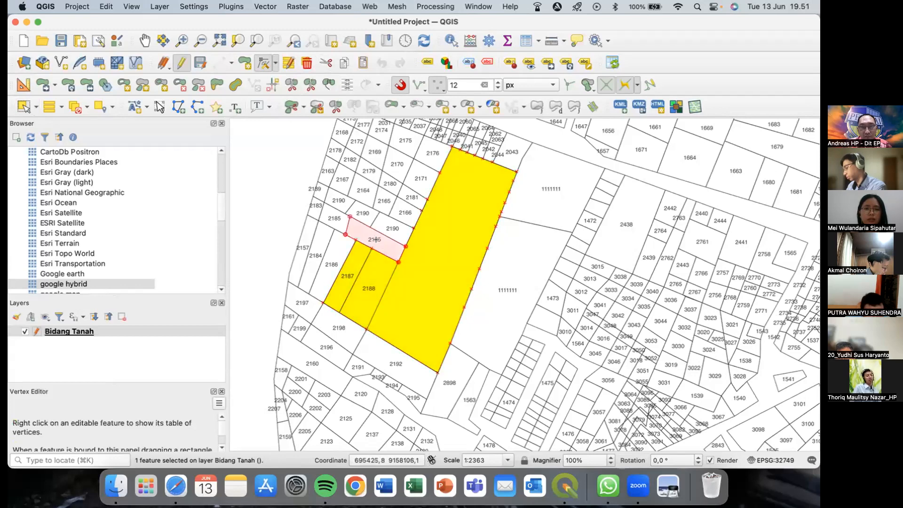
pyautogui.moveTo(371, 247); pyautogui.dragTo(323, 303)
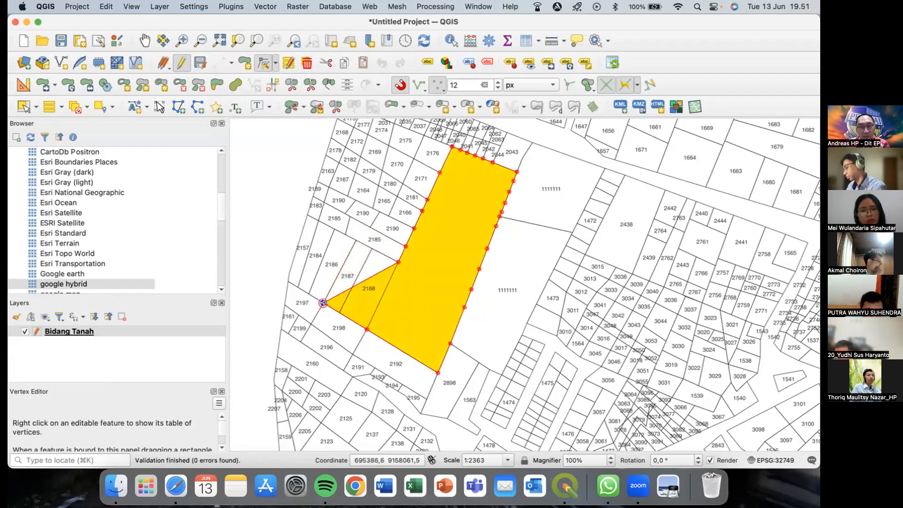
pyautogui.click(324, 303)
pyautogui.press('Delete')
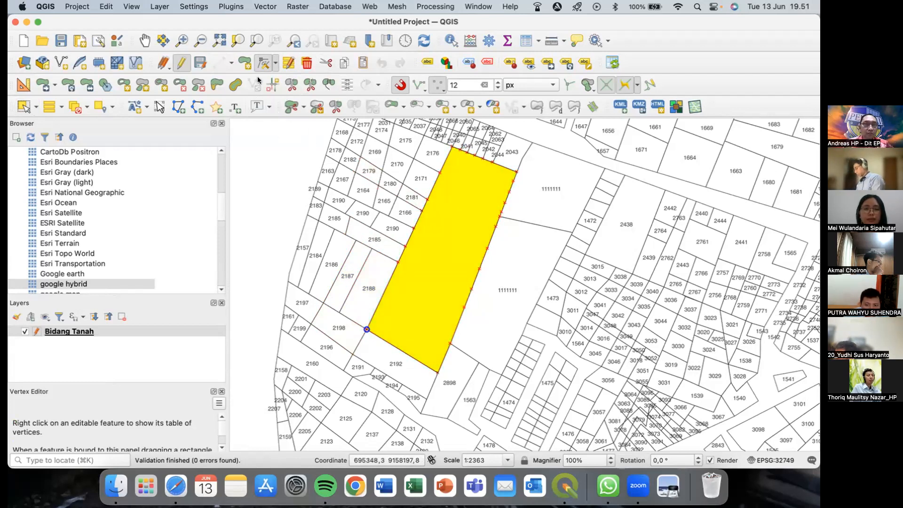
# Step: Select the corrected polygon and its neighbours in turn to check the shared boundaries, and clear the selection
pyautogui.click(27, 105)
pyautogui.click(464, 236)
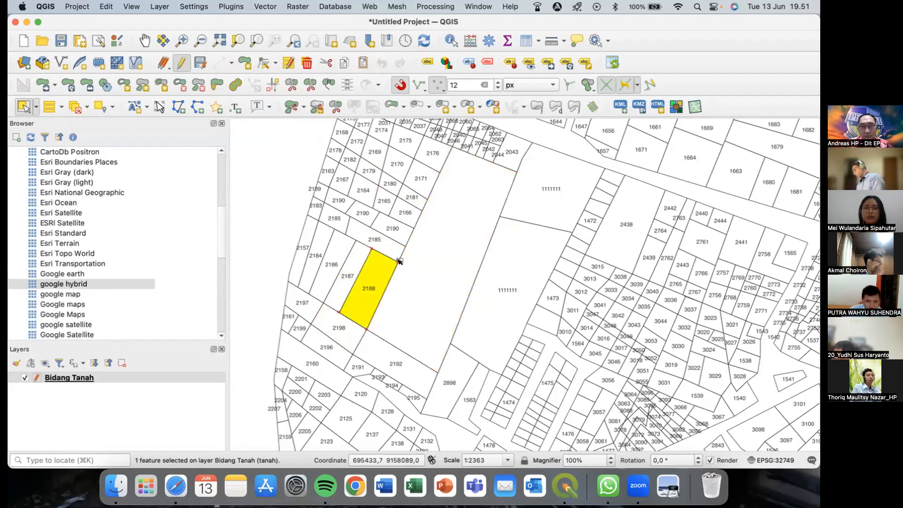
pyautogui.click(419, 257)
pyautogui.click(498, 277)
pyautogui.click(500, 193)
pyautogui.click(555, 150)
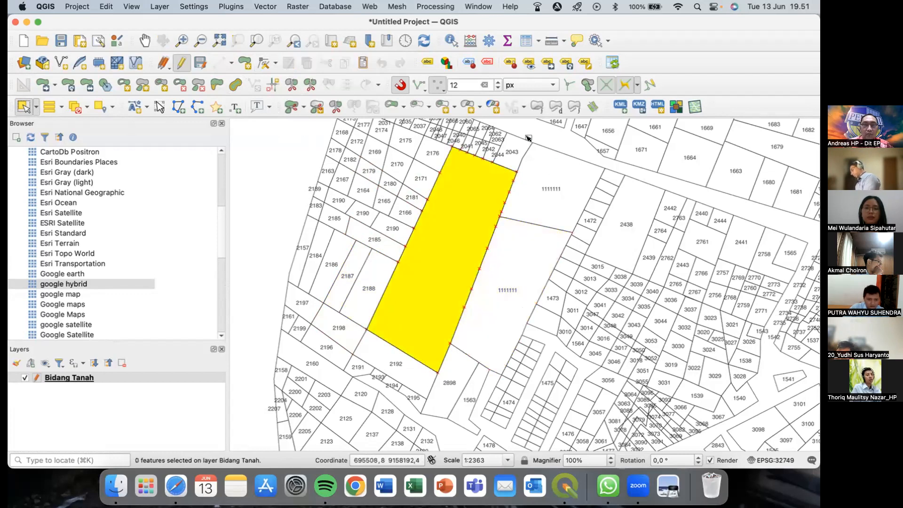
# Step: Split the new polygon with a bent line from parcel 2188's east edge to the west edge of the southern 1111111 parcel
pyautogui.click(292, 83)
pyautogui.click(378, 274)
pyautogui.click(434, 304)
pyautogui.rightClick(502, 276)
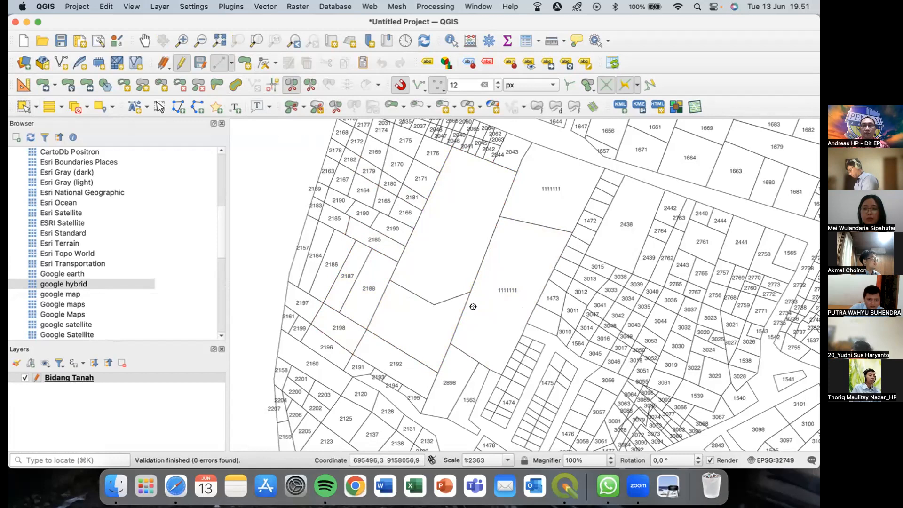
# Step: Split the polygon's northern part with a bent line from parcel 2171 to the corner between the two 1111111 parcels
pyautogui.click(427, 180)
pyautogui.click(453, 224)
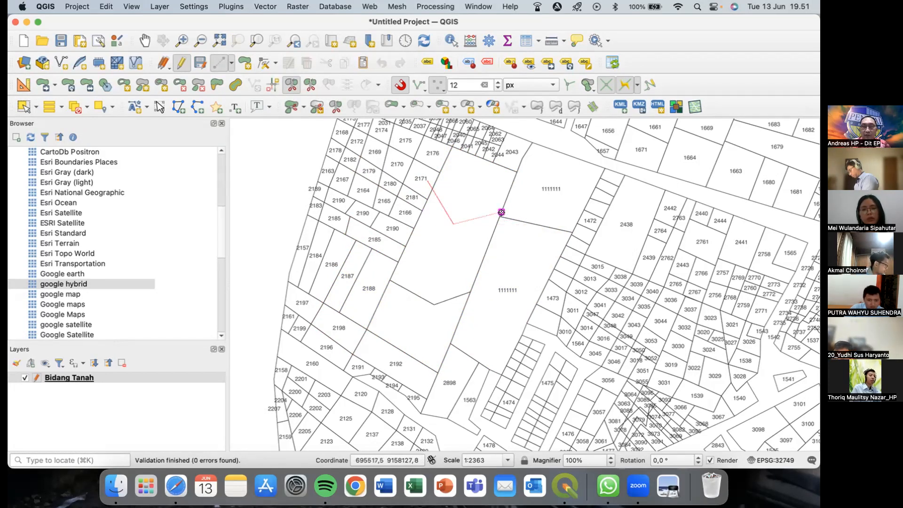
pyautogui.click(498, 215)
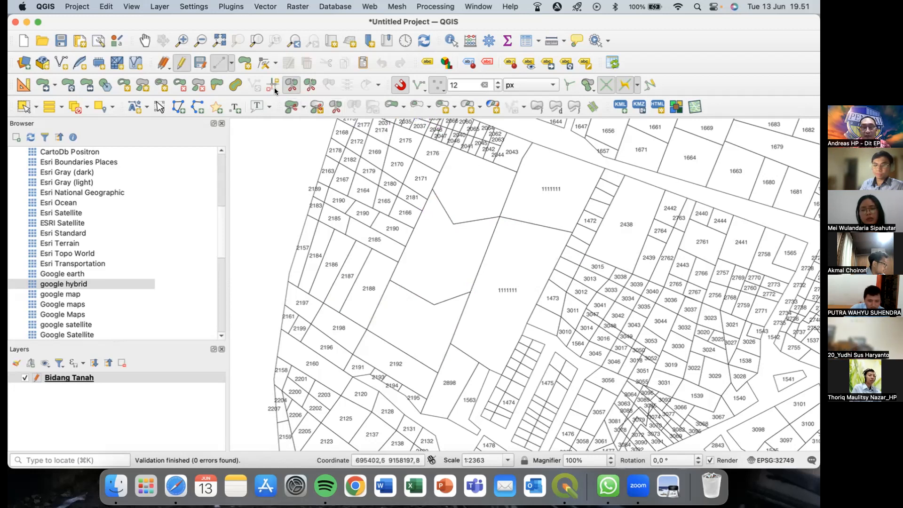
pyautogui.click(23, 107)
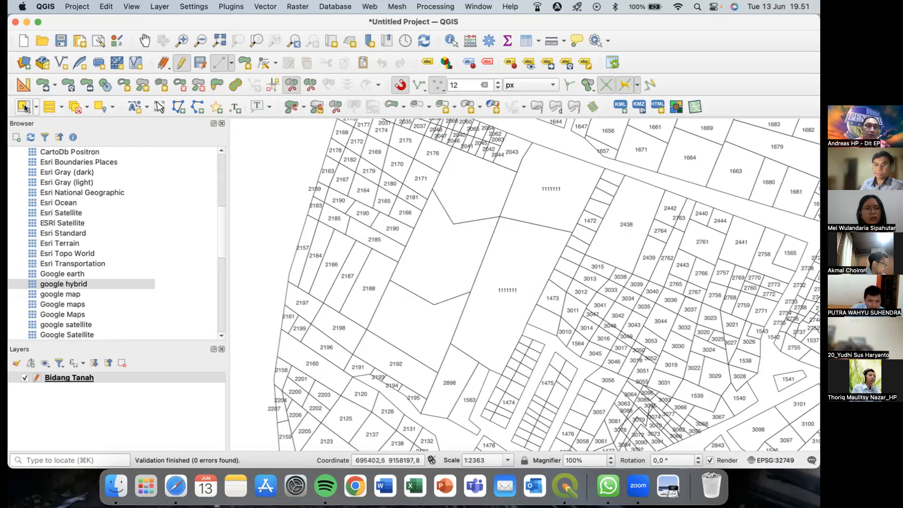
# Step: Delete the subdivided strip parcel 1472 between the 1111111 parcels and parcel 2438
pyautogui.click(563, 268)
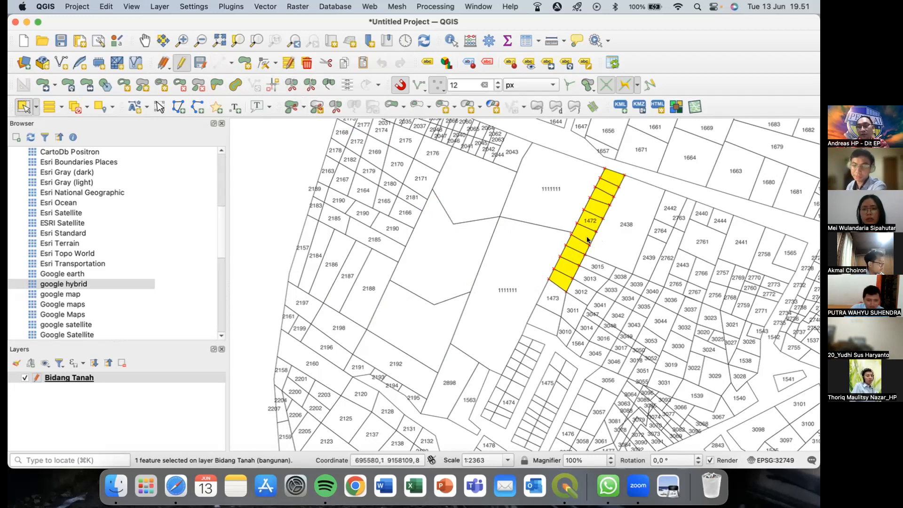
pyautogui.press('Delete')
pyautogui.click(503, 266)
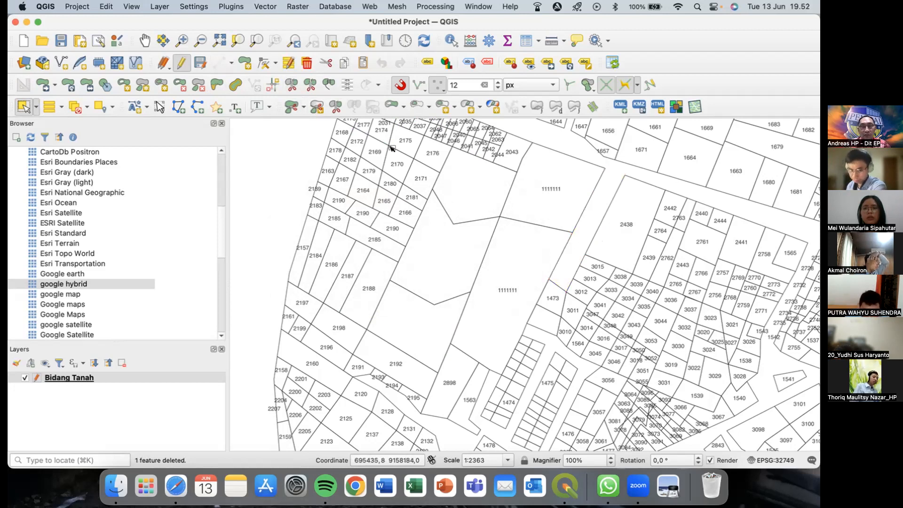
# Step: Draw a new polygon filling the gap between the 1111111 parcels and parcel 2438, tracing the neighbouring edges and leaving its attributes empty
pyautogui.click(243, 62)
pyautogui.click(603, 168)
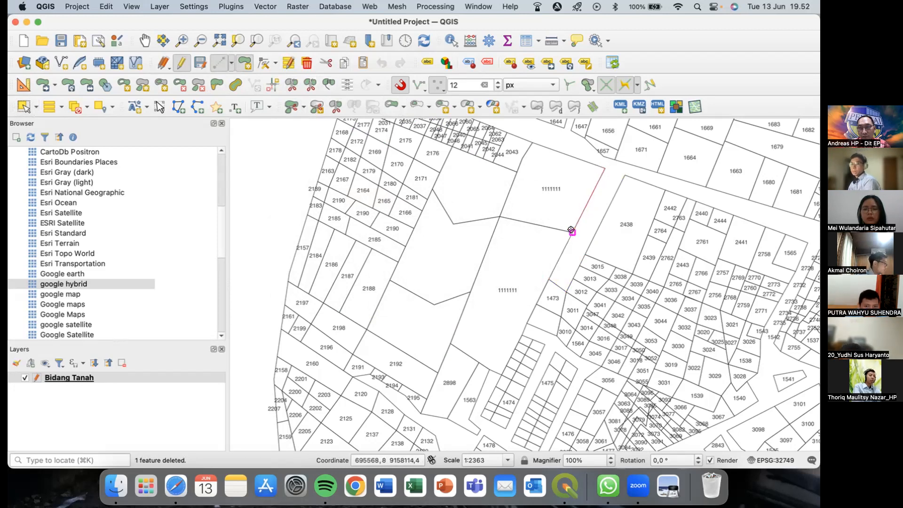
pyautogui.click(548, 279)
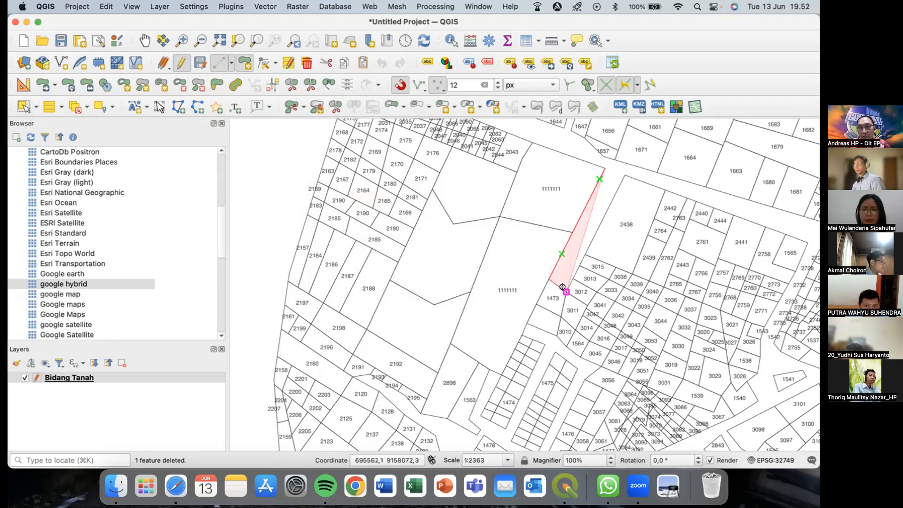
pyautogui.click(566, 291)
pyautogui.click(583, 253)
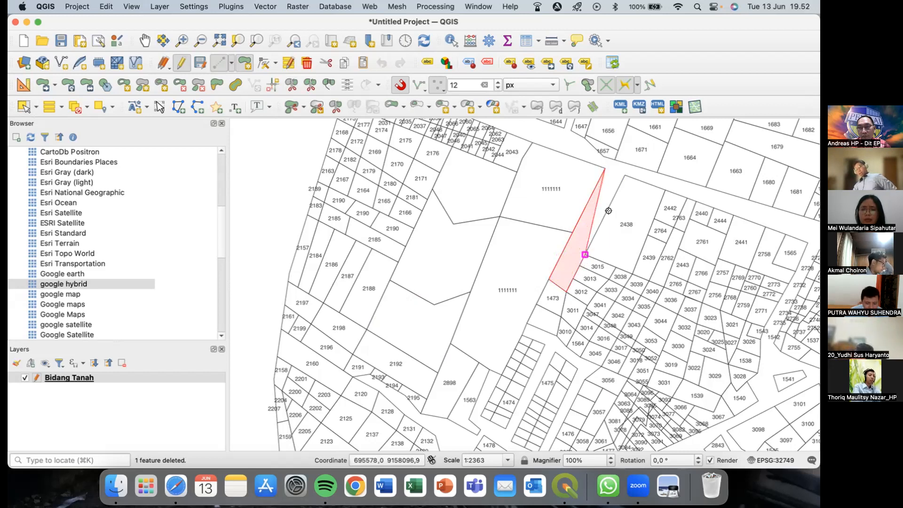
pyautogui.click(620, 173)
pyautogui.rightClick(620, 175)
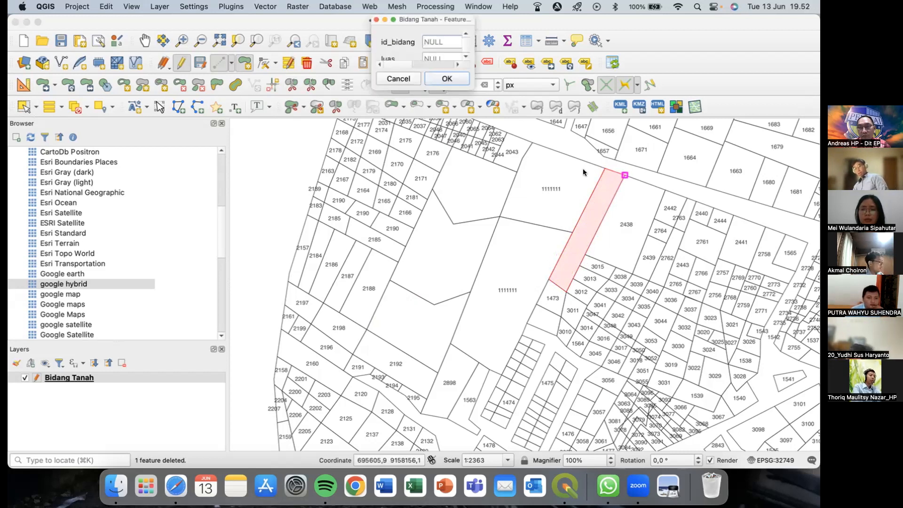
pyautogui.click(447, 79)
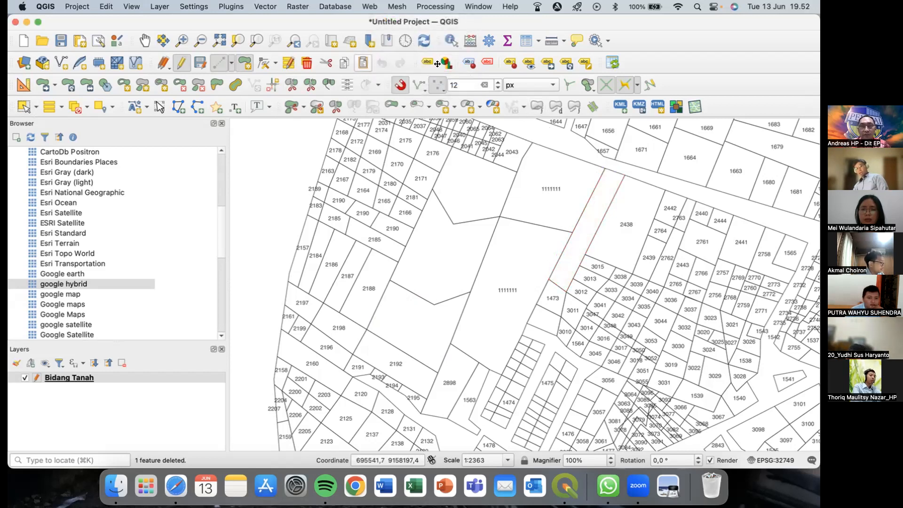
# Step: Select the redrawn strip polygon to check its extent and vertices, and clear the selection
pyautogui.click(24, 107)
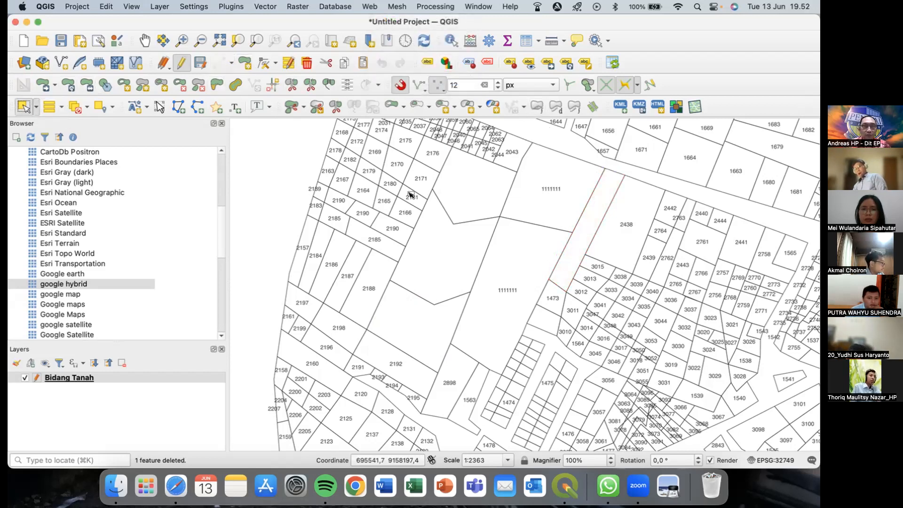
pyautogui.click(600, 210)
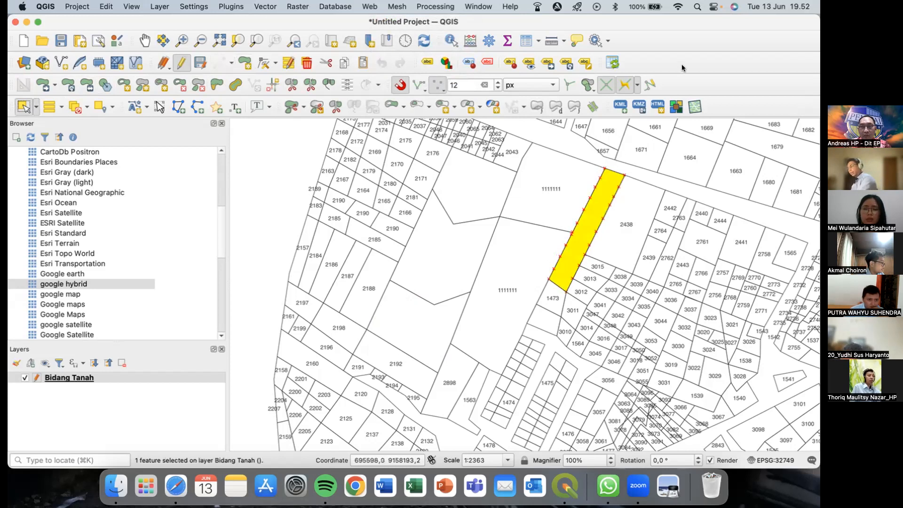
pyautogui.click(277, 198)
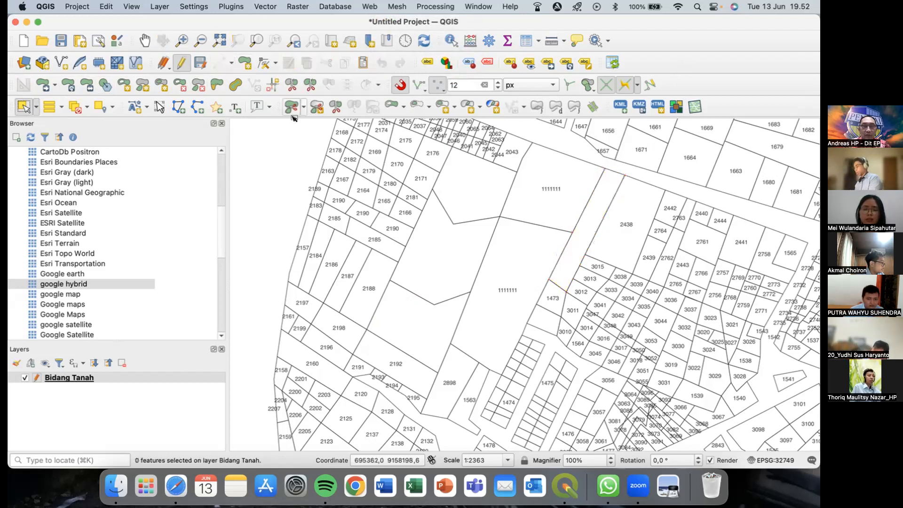
# Step: Split the redrawn strip with a line across its width near its north end
pyautogui.click(291, 85)
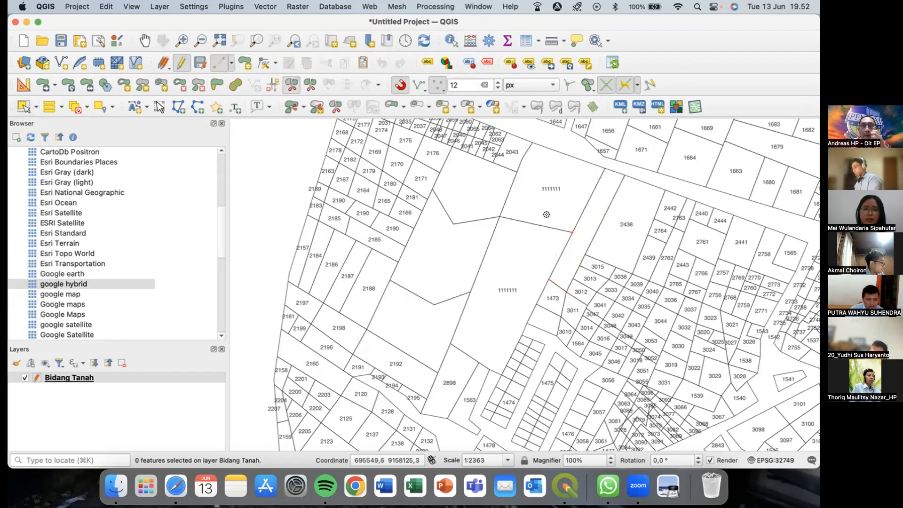
pyautogui.click(571, 205)
pyautogui.click(596, 177)
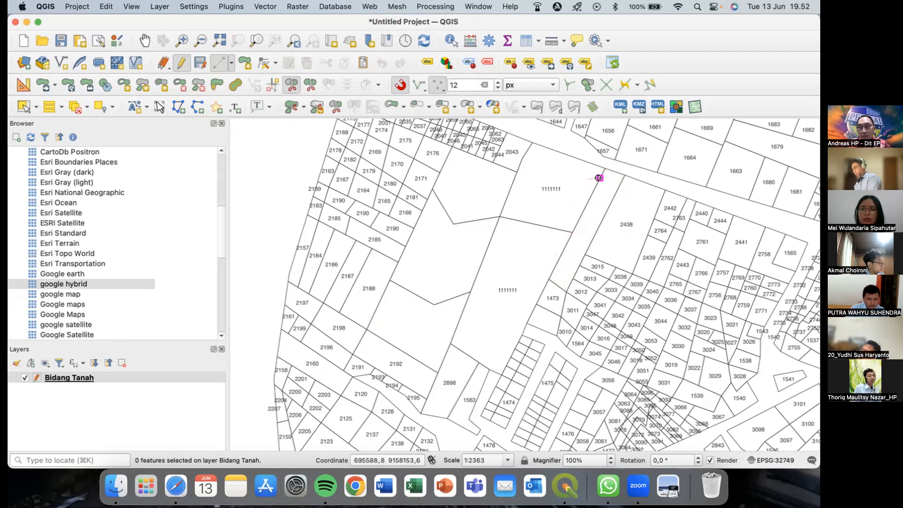
pyautogui.rightClick(633, 189)
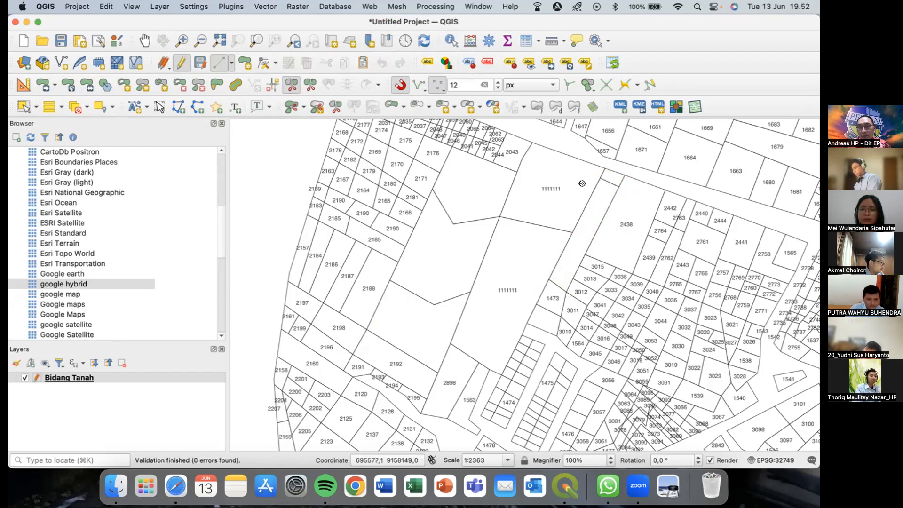
pyautogui.click(611, 193)
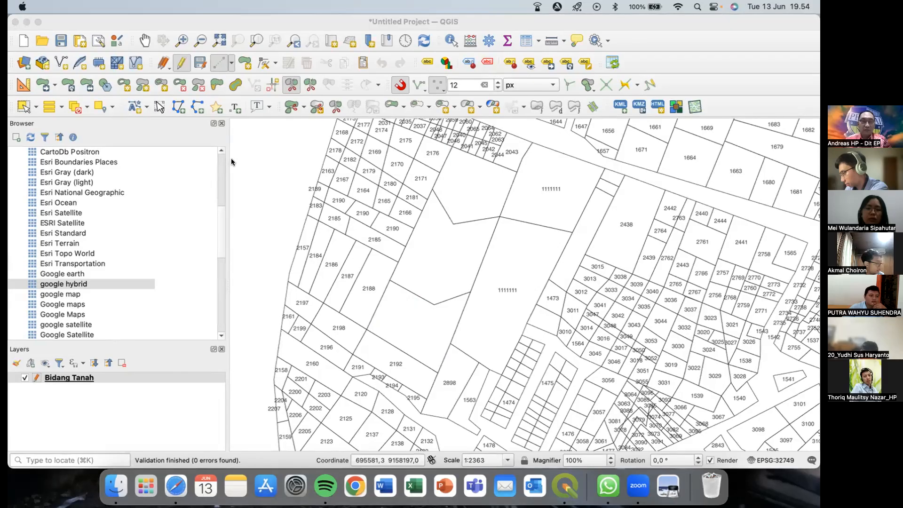
# Step: Draw a five-sided polygon in the empty area west of the parcels, leaving its attributes empty
pyautogui.click(146, 41)
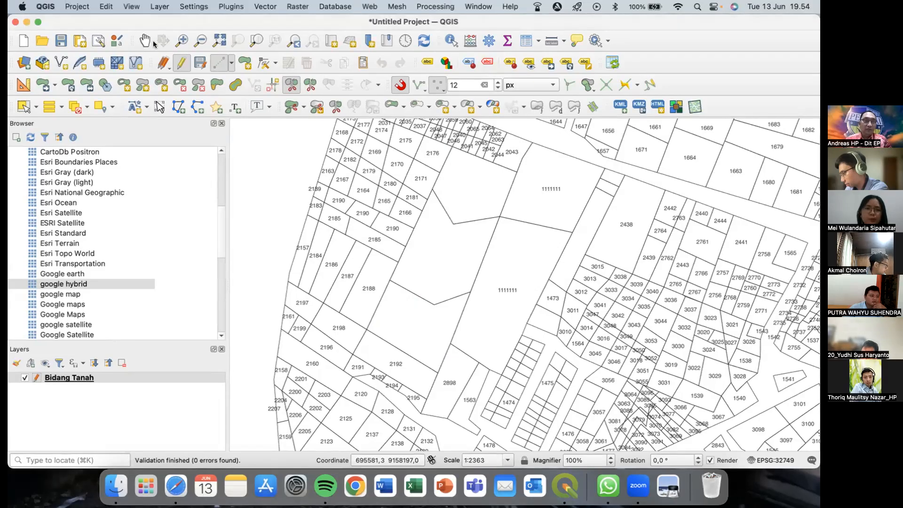
pyautogui.moveTo(394, 255); pyautogui.dragTo(633, 168)
pyautogui.moveTo(366, 307); pyautogui.dragTo(534, 282)
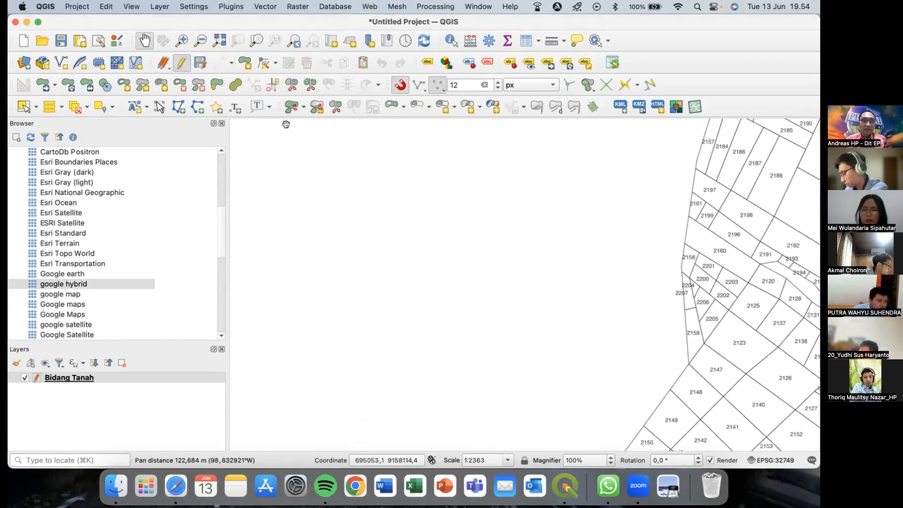
pyautogui.click(246, 63)
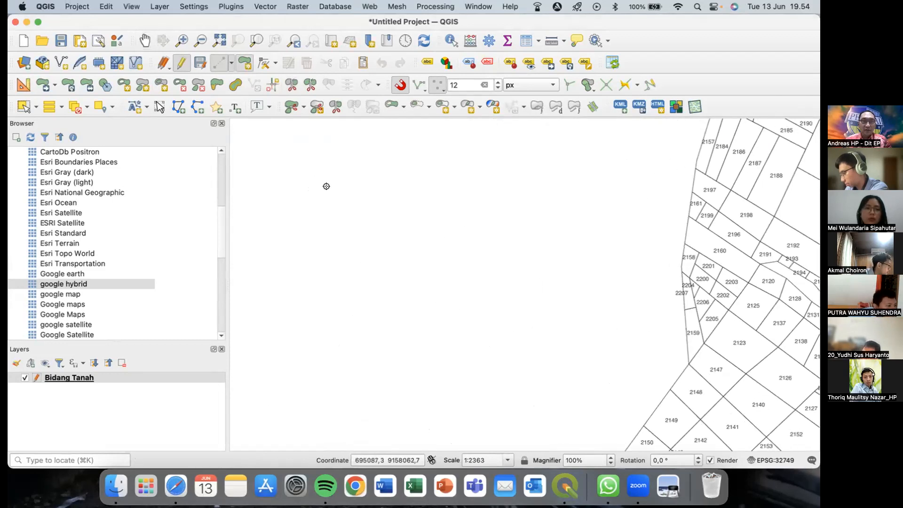
pyautogui.click(382, 207)
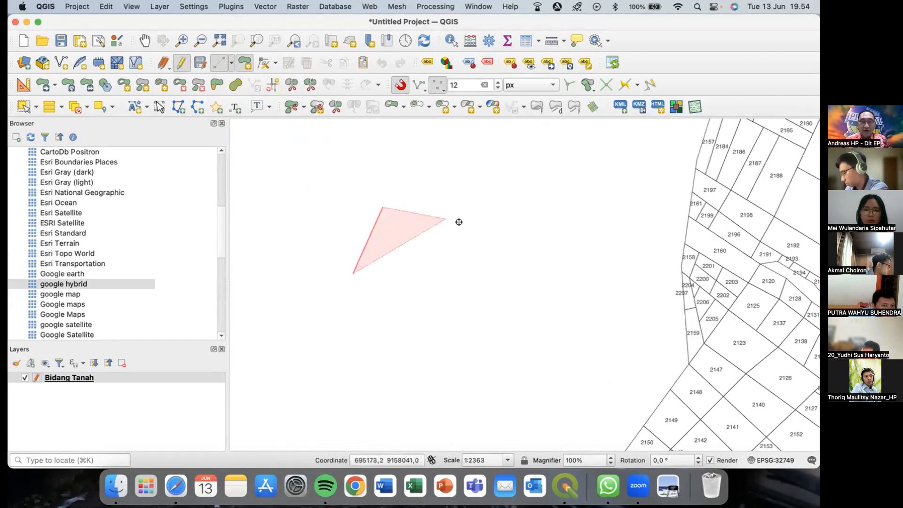
pyautogui.click(491, 230)
pyautogui.click(488, 326)
pyautogui.click(377, 373)
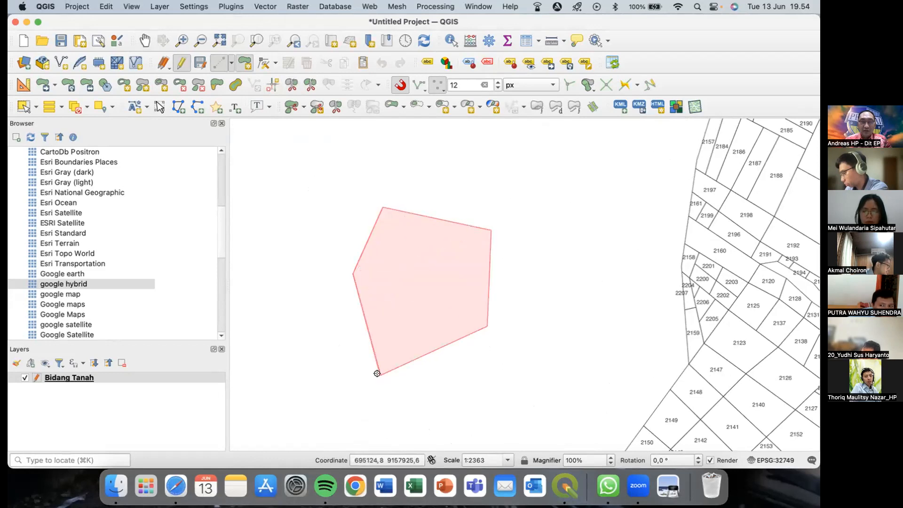
pyautogui.rightClick(377, 373)
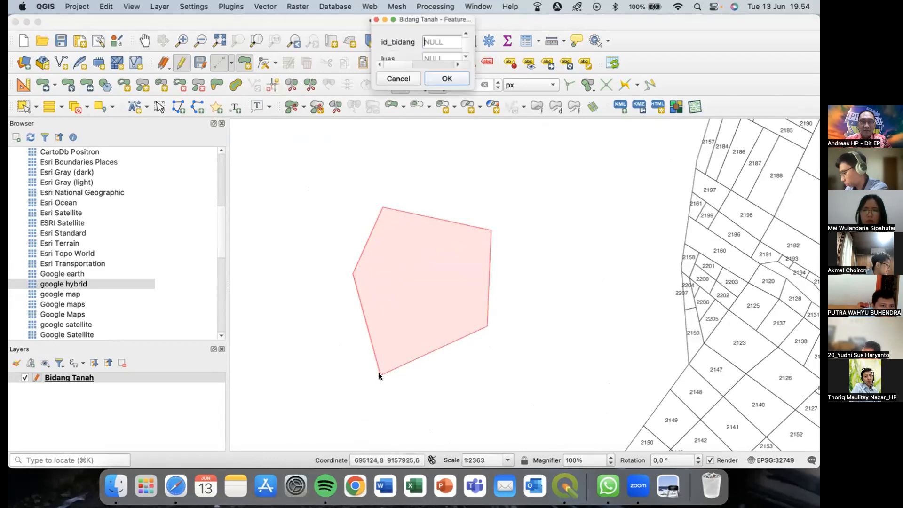
pyautogui.click(433, 81)
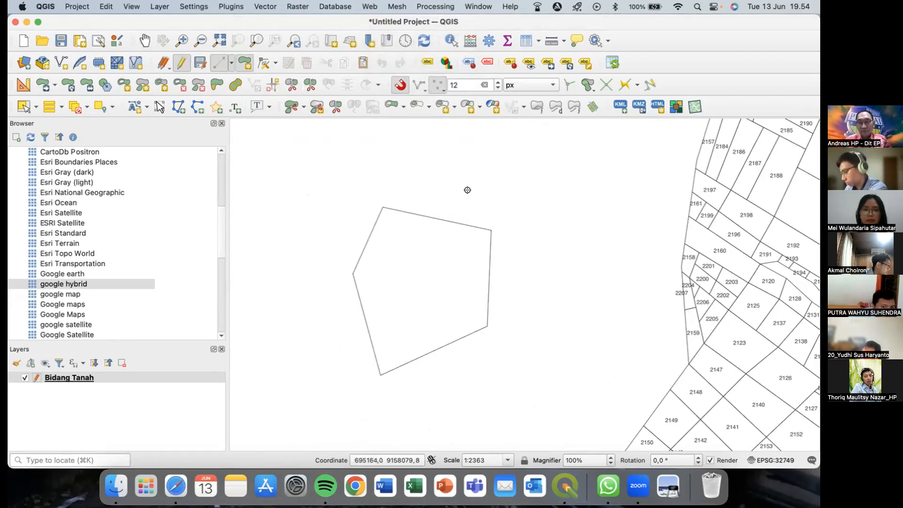
# Step: Draw a second polygon northeast of the five-sided one, with a self-crossing notch in its north edge and empty attributes
pyautogui.click(433, 165)
pyautogui.click(497, 214)
pyautogui.click(565, 196)
pyautogui.click(520, 159)
pyautogui.click(525, 145)
pyautogui.click(514, 149)
pyautogui.click(506, 137)
pyautogui.rightClick(506, 138)
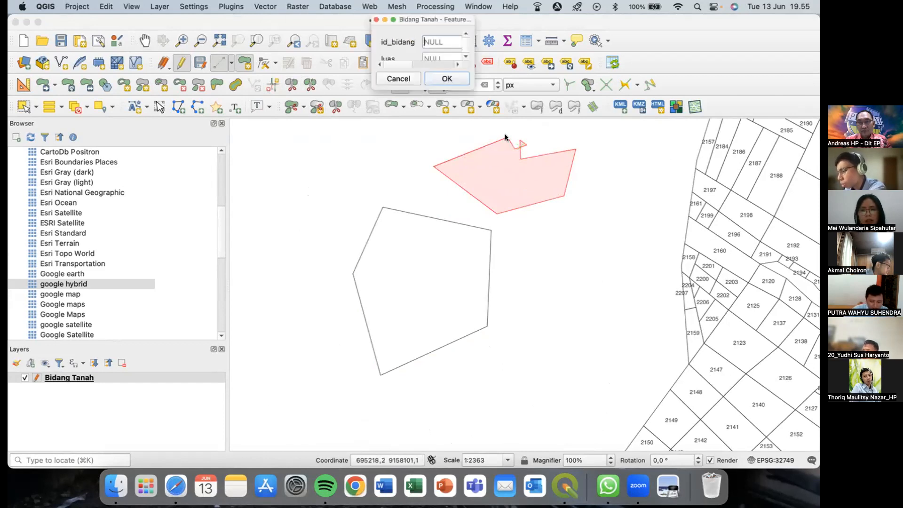
pyautogui.click(445, 80)
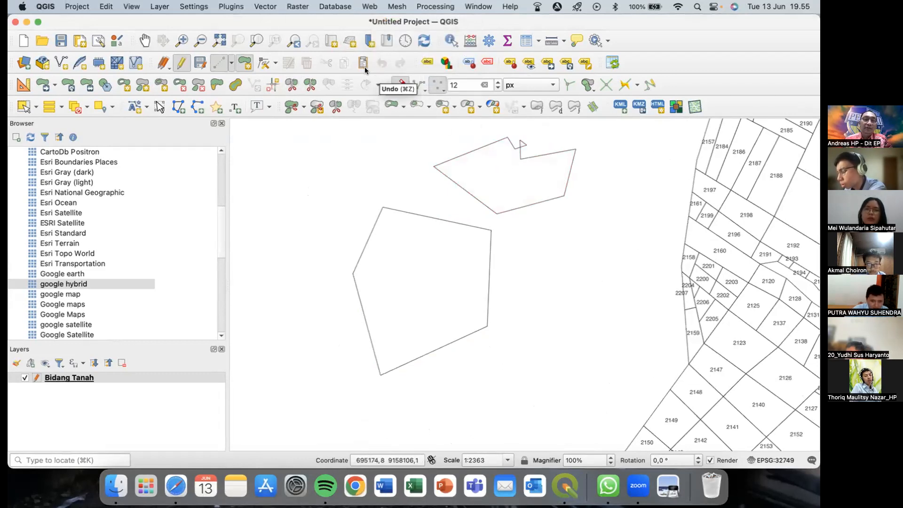
# Step: Select the self-crossing polygon to examine its vertices, and clear the selection
pyautogui.click(23, 107)
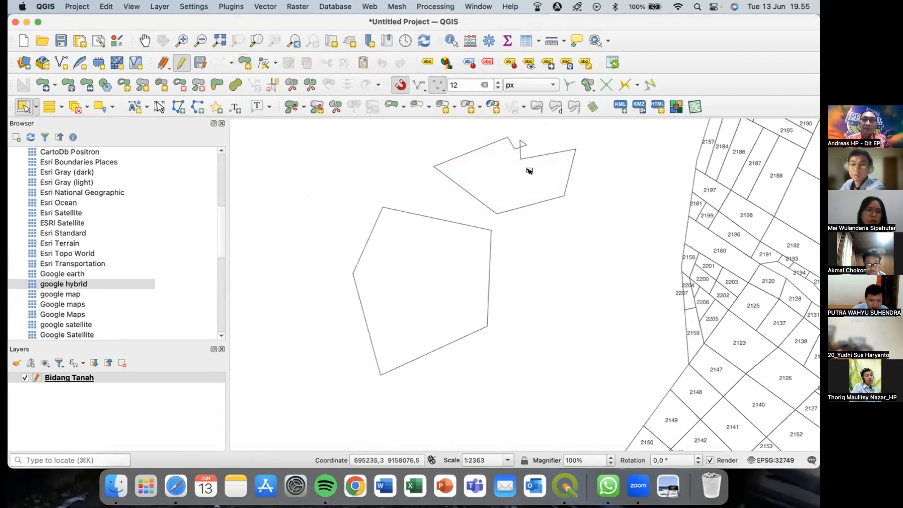
pyautogui.click(517, 172)
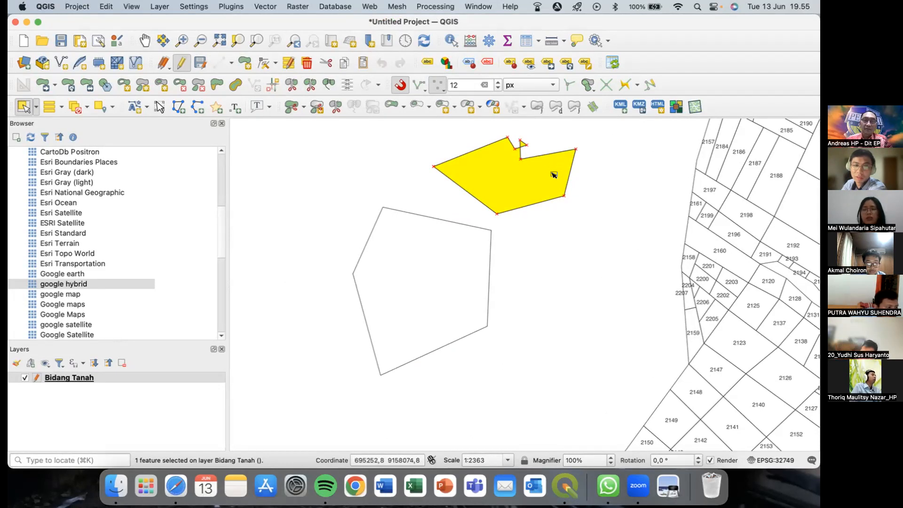
pyautogui.click(573, 135)
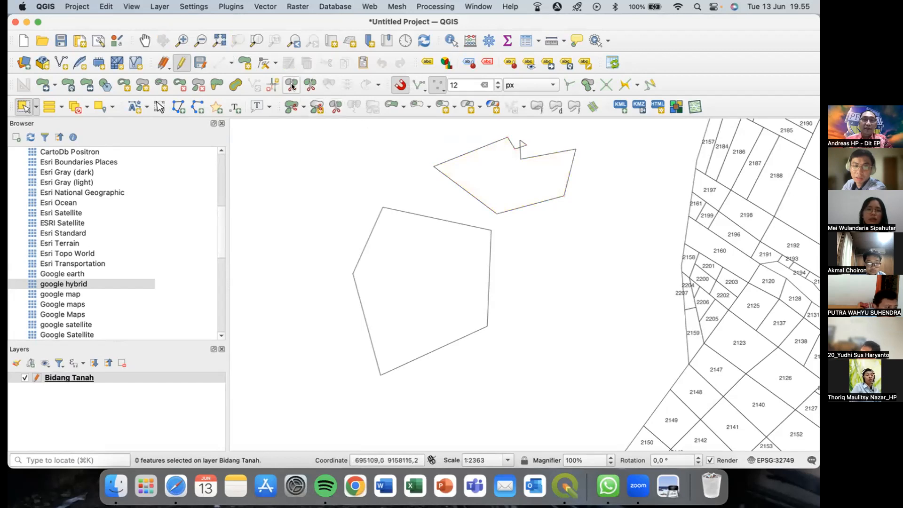
# Step: Try to split the self-crossing polygon with a diagonal line from its northwest to its southeast side
pyautogui.click(291, 86)
pyautogui.click(437, 133)
pyautogui.rightClick(543, 220)
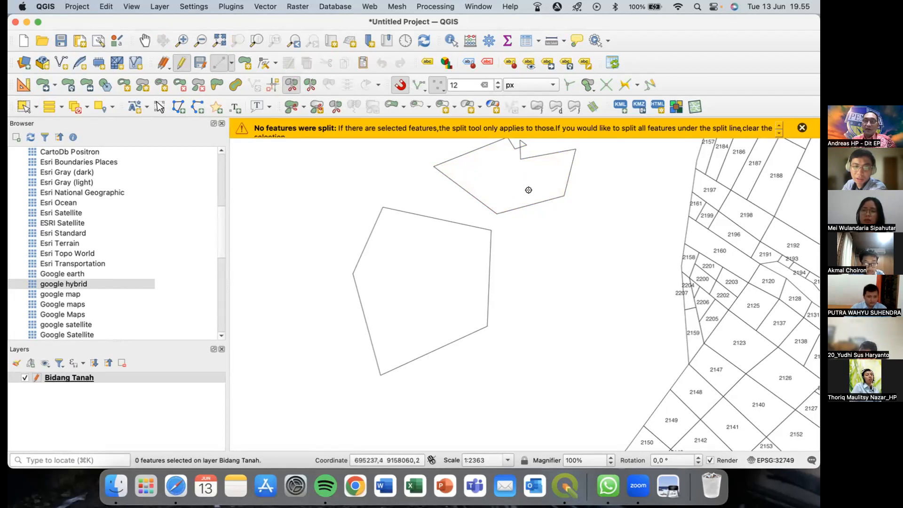
# Step: Try to run Check Geometries on the Bidang Tanah layer with the existing settings, and close the checker
pyautogui.click(260, 7)
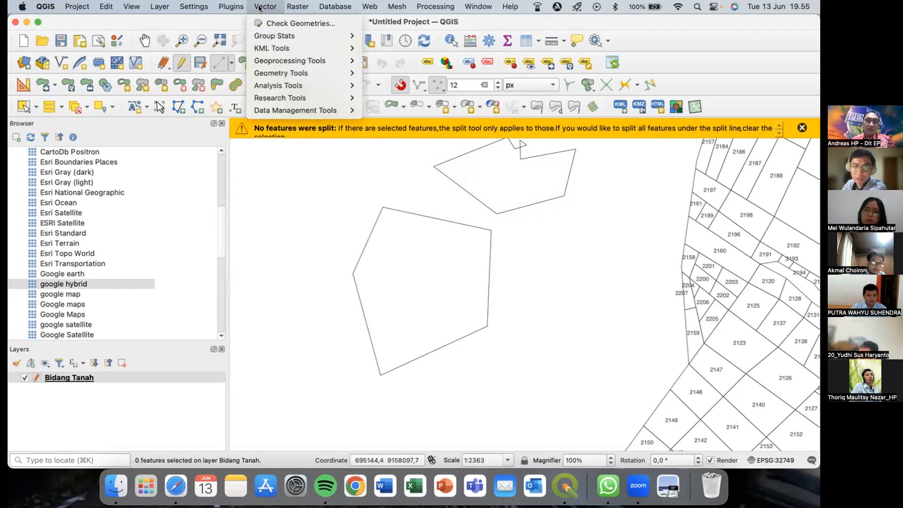
pyautogui.click(275, 23)
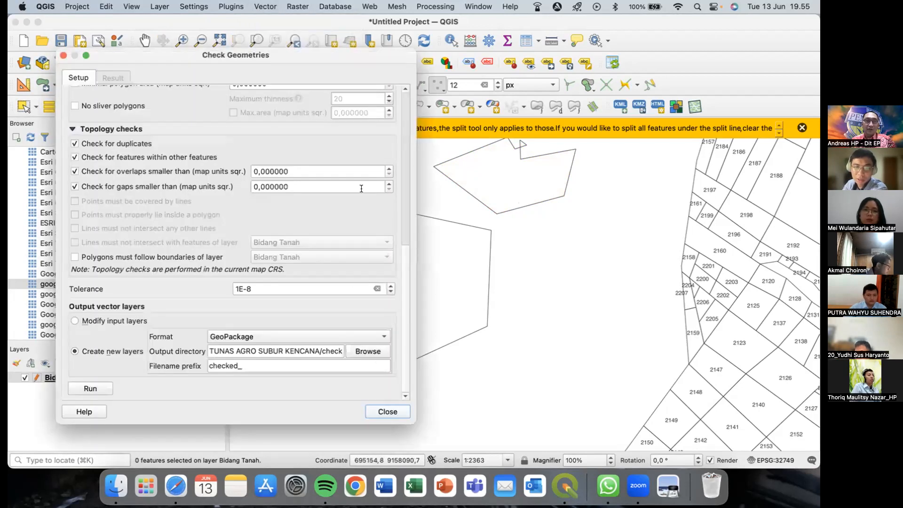
pyautogui.scroll(10, 156, 116)
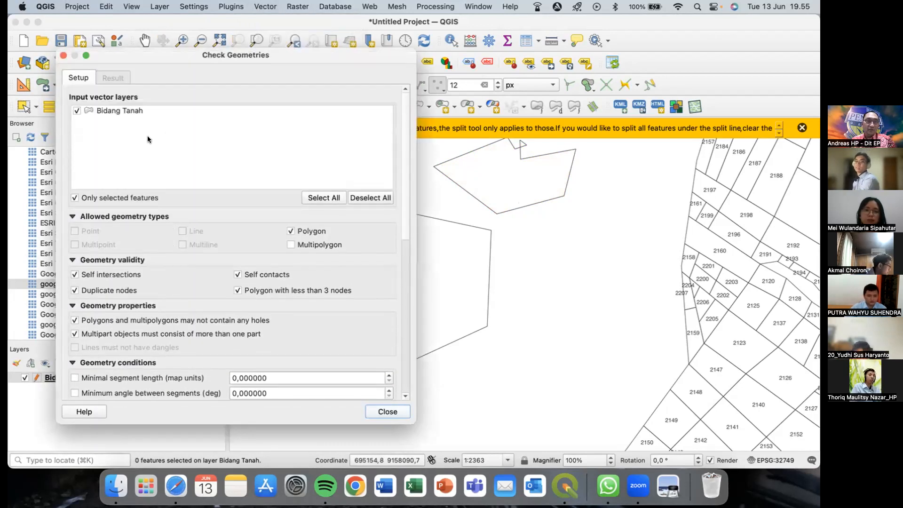
pyautogui.scroll(-10, 139, 194)
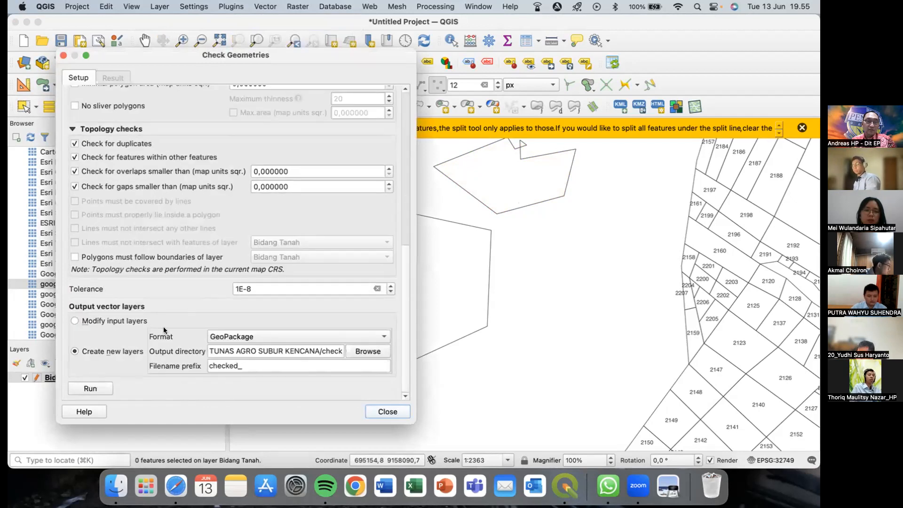
pyautogui.click(98, 383)
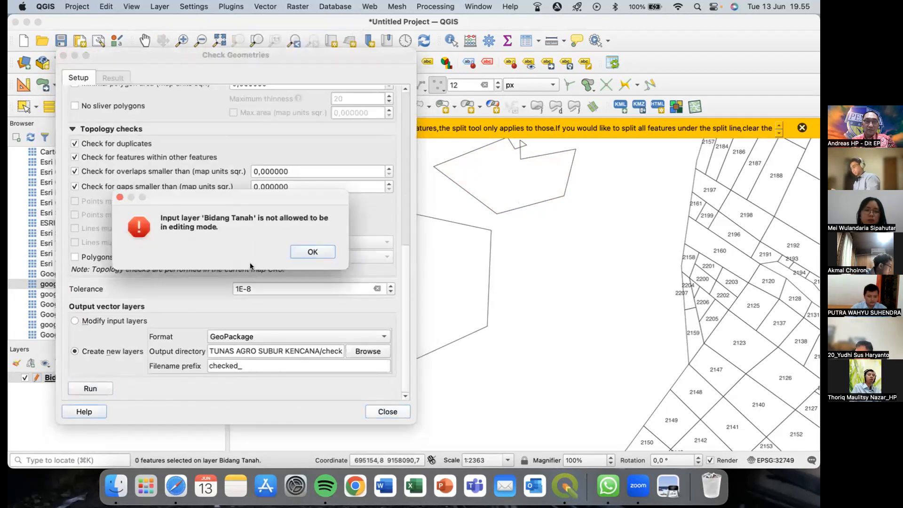
pyautogui.click(312, 252)
pyautogui.click(385, 412)
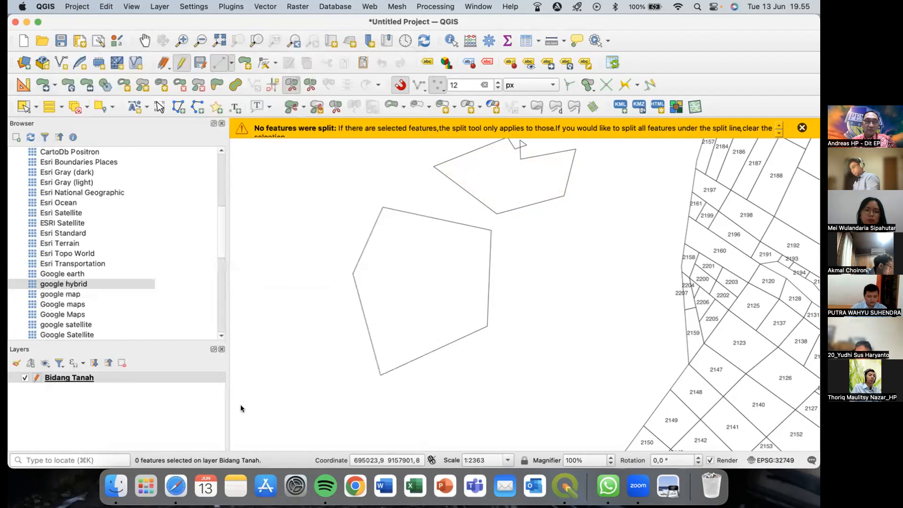
# Step: Stop editing the Bidang Tanah layer and save its changes
pyautogui.rightClick(47, 381)
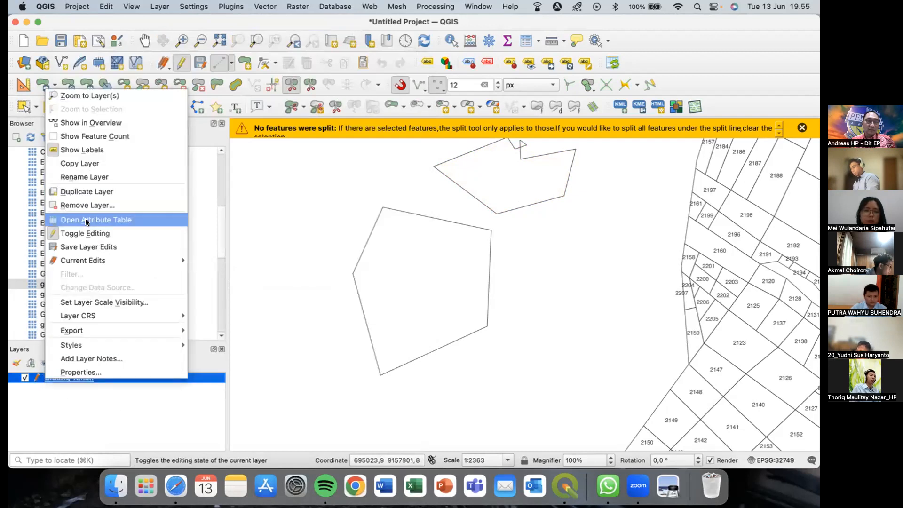
pyautogui.click(93, 234)
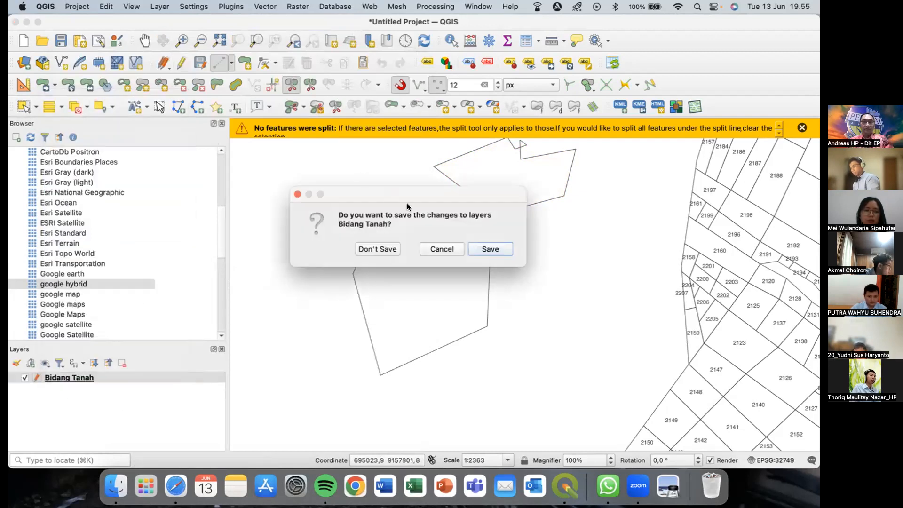
pyautogui.click(481, 250)
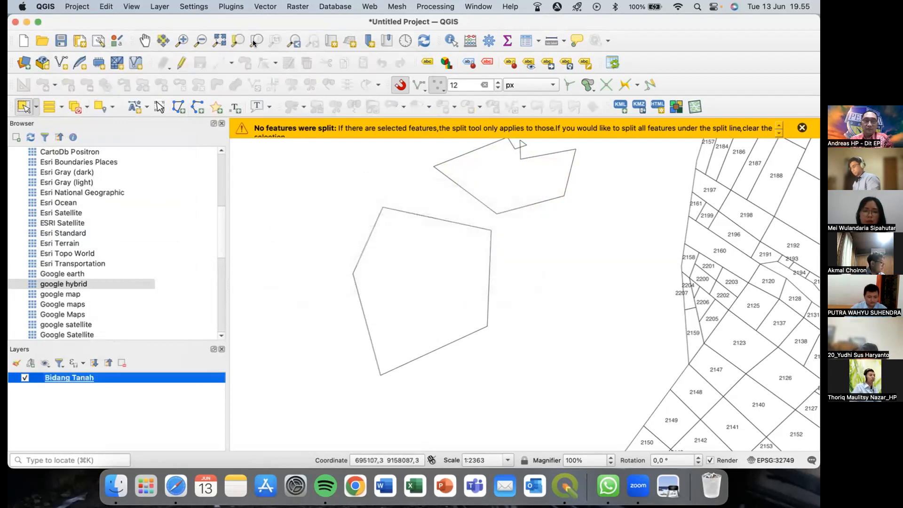
# Step: Run Check Geometries on Bidang Tanah with the existing settings, outputting a new GeoPackage layer prefixed checked_, and close the checker
pyautogui.click(268, 7)
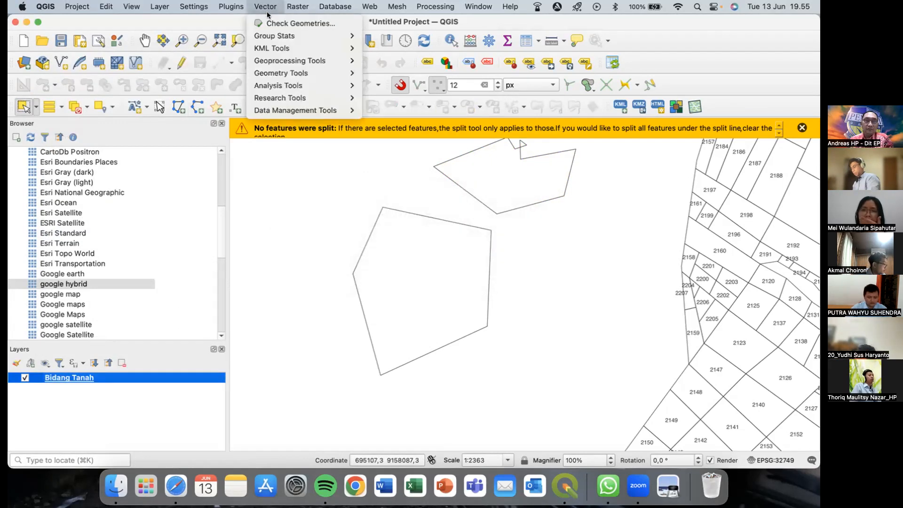
pyautogui.click(269, 21)
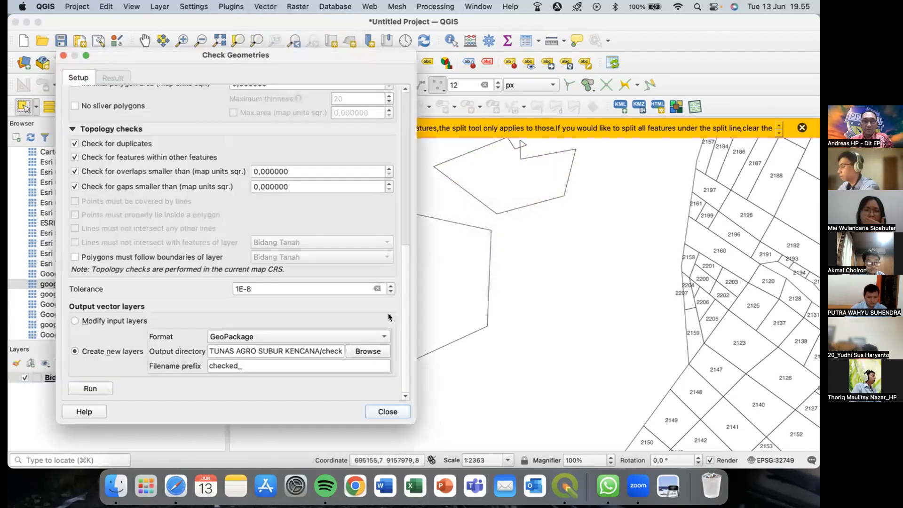
pyautogui.click(387, 411)
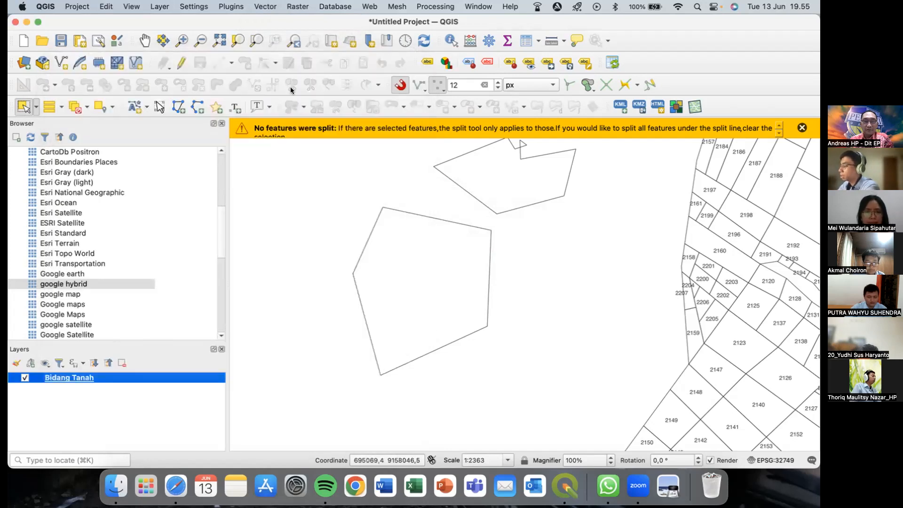
pyautogui.click(266, 6)
pyautogui.click(266, 18)
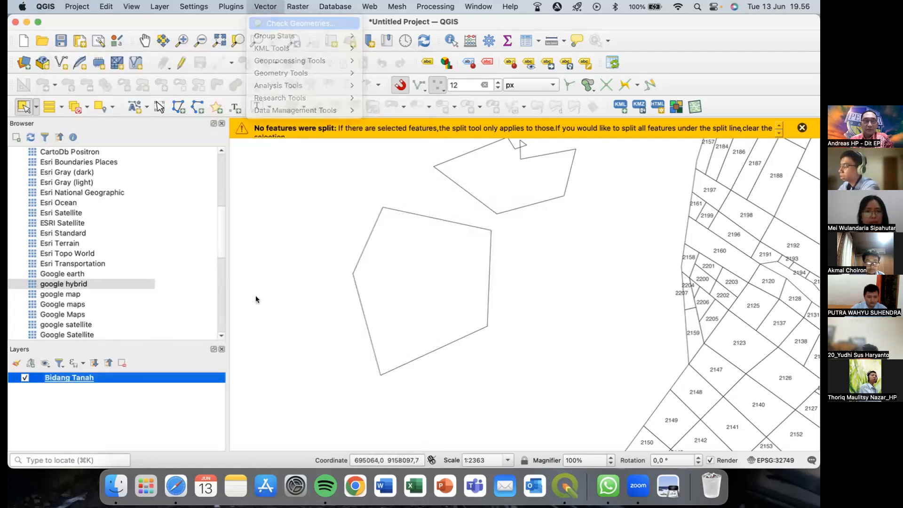
pyautogui.click(92, 388)
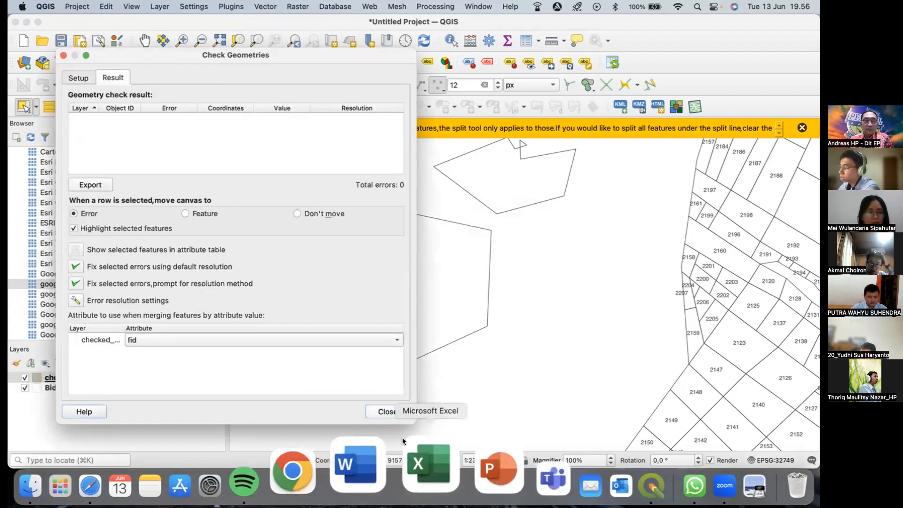
pyautogui.click(389, 411)
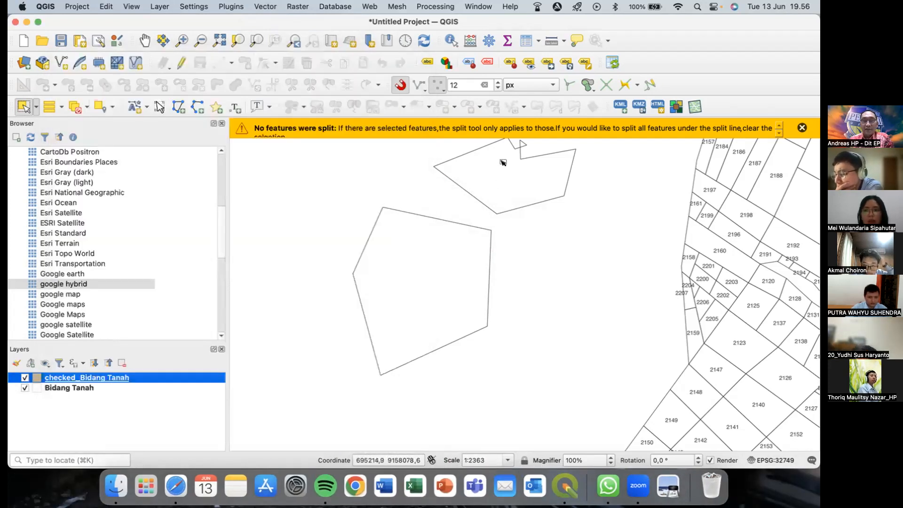
# Step: Edit Bidang Tanah's self-crossing notch: move its east vertex south and pull a new vertex on its outer edge west across the boundary
pyautogui.click(145, 41)
pyautogui.moveTo(490, 163); pyautogui.dragTo(453, 201)
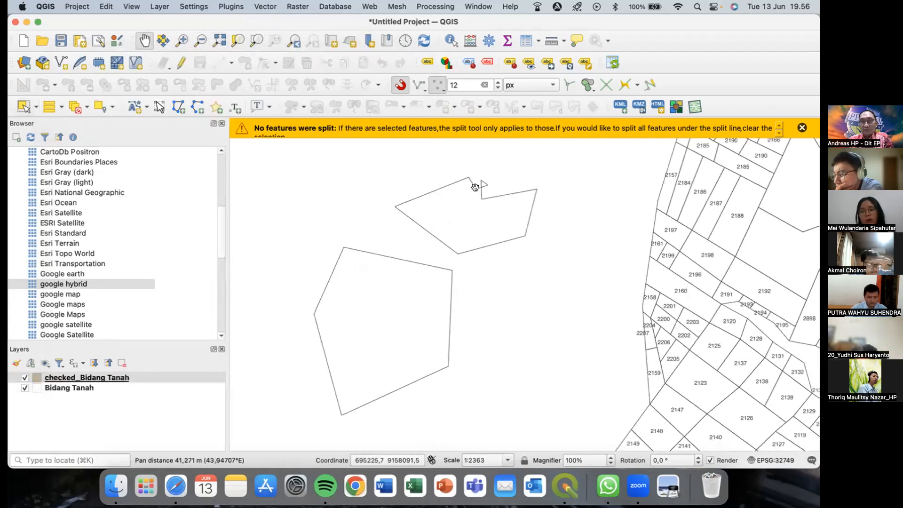
pyautogui.scroll(5, 473, 193)
pyautogui.moveTo(486, 193); pyautogui.dragTo(424, 254)
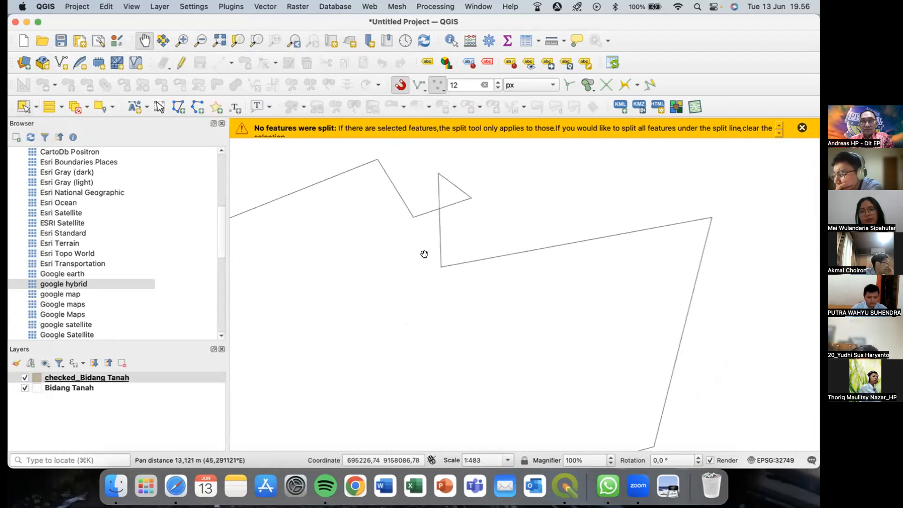
pyautogui.click(58, 386)
pyautogui.click(181, 63)
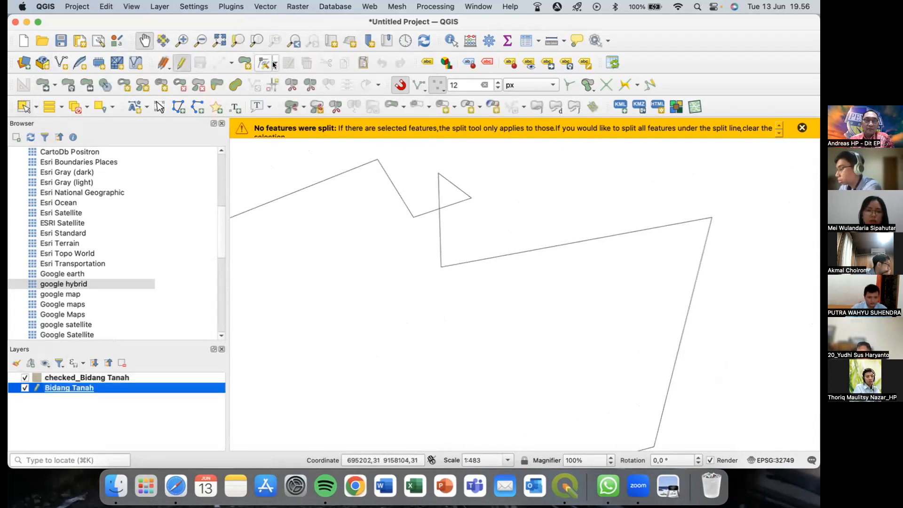
pyautogui.click(271, 62)
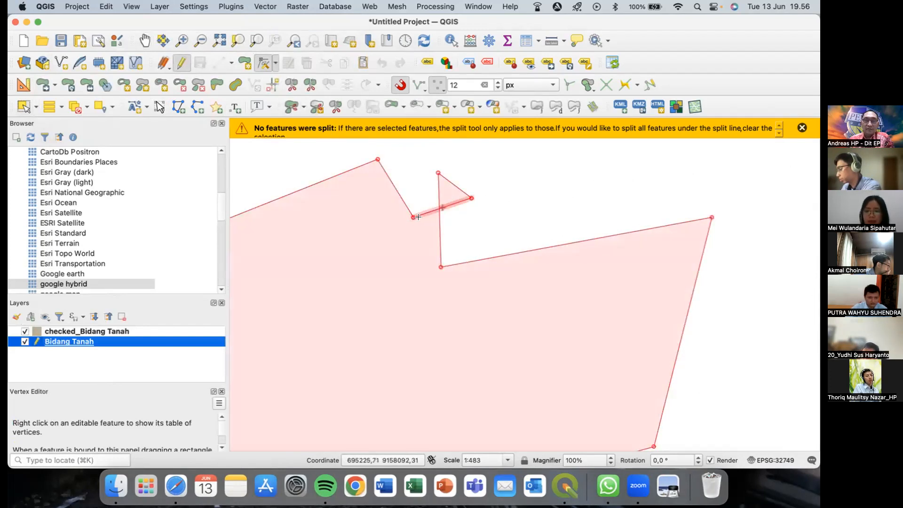
pyautogui.click(471, 198)
pyautogui.click(476, 230)
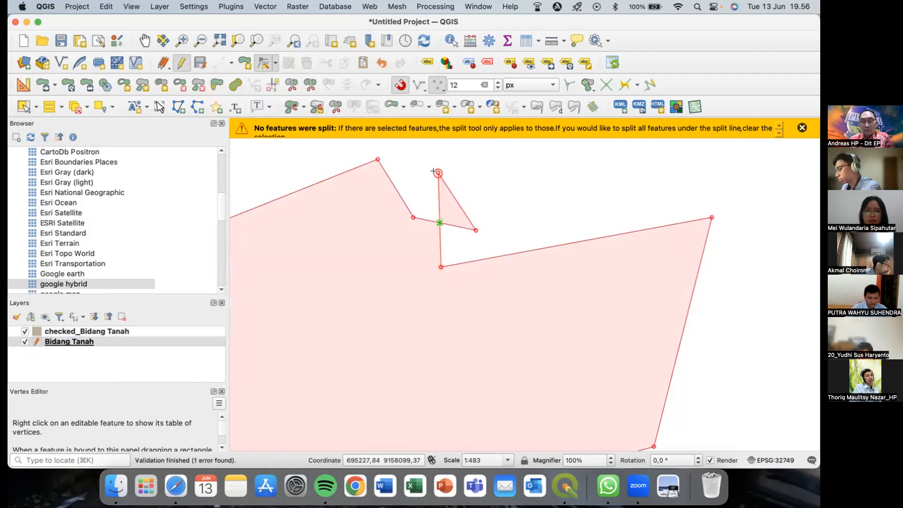
pyautogui.click(456, 200)
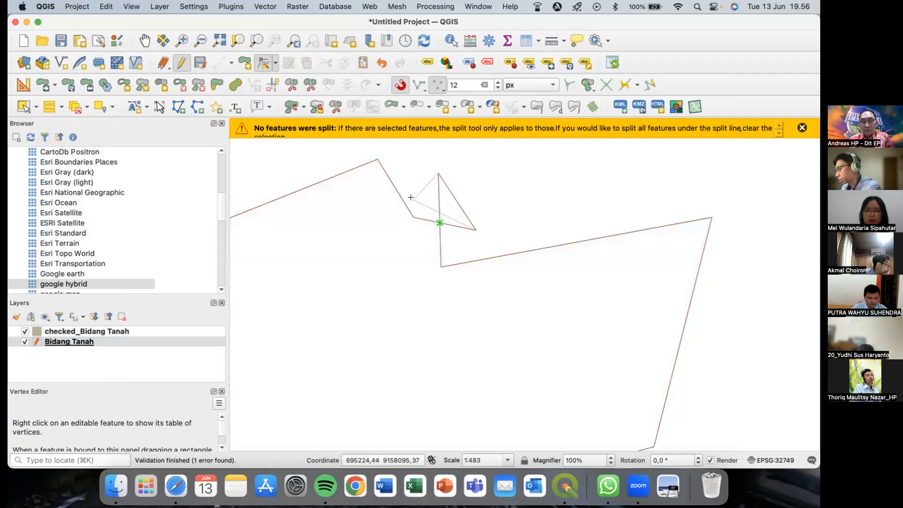
pyautogui.click(413, 200)
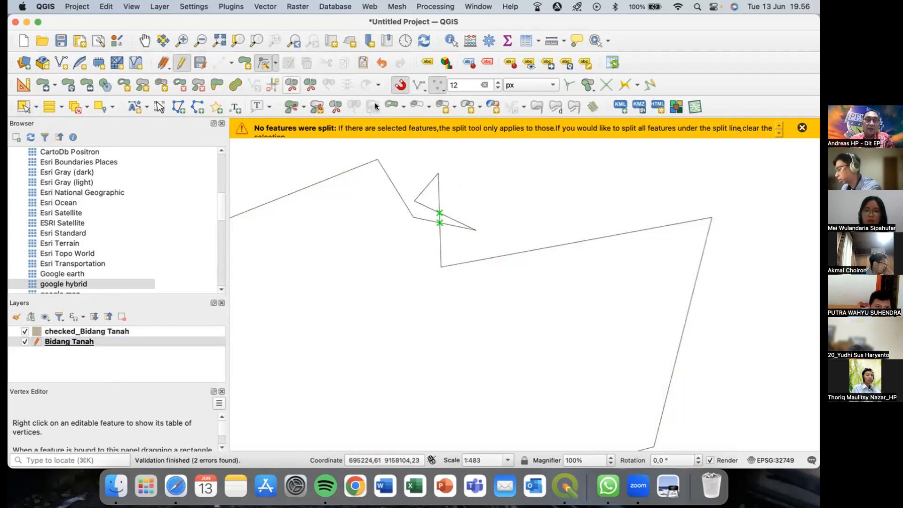
# Step: Save the notch edits and turn off editing for the Bidang Tanah layer
pyautogui.click(266, 7)
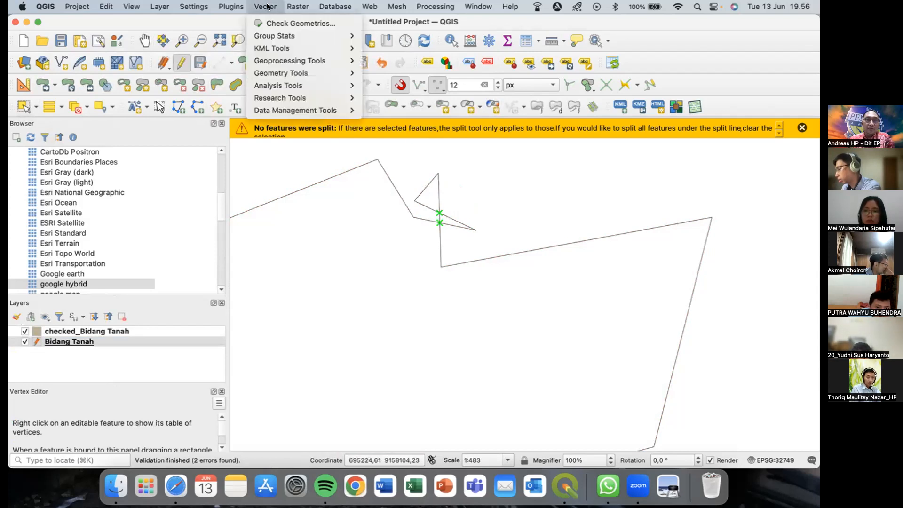
pyautogui.click(61, 342)
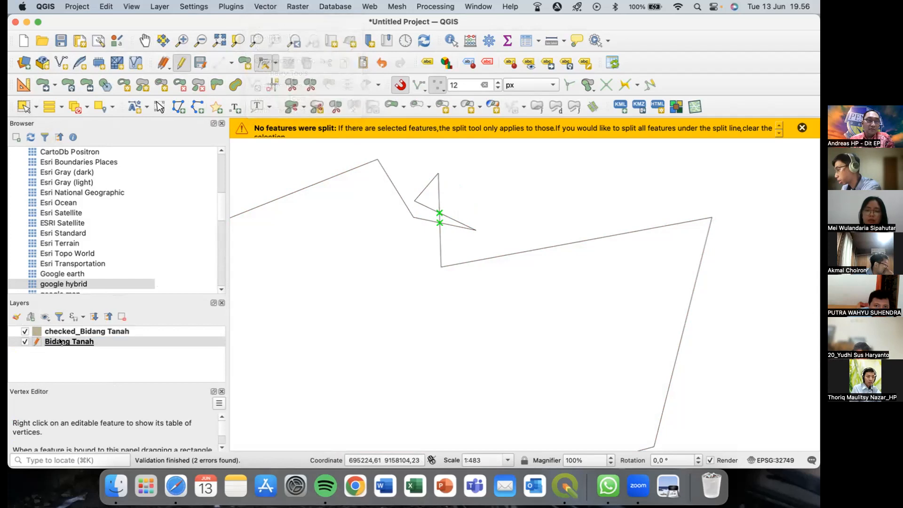
pyautogui.click(61, 342)
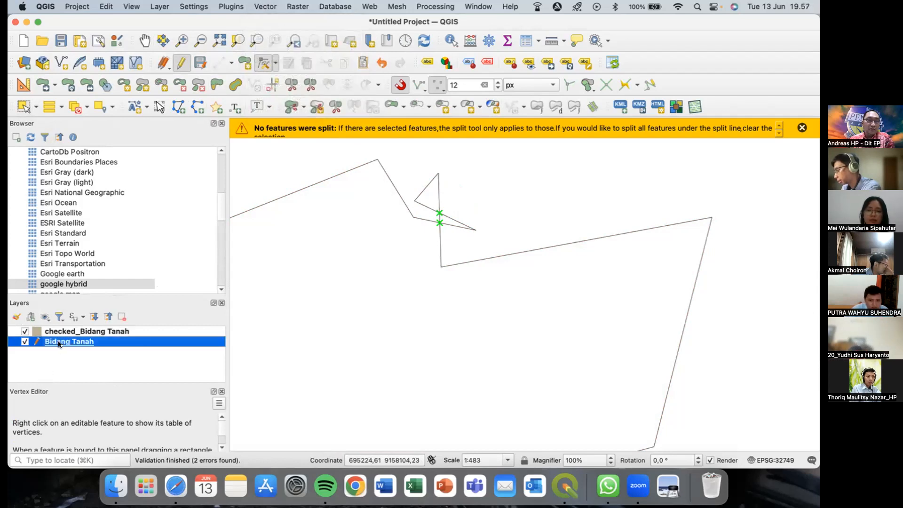
pyautogui.rightClick(59, 344)
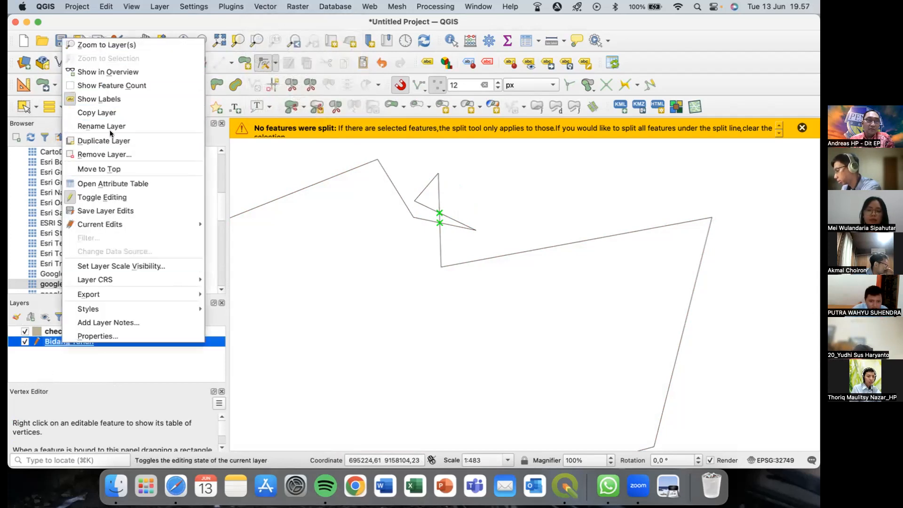
pyautogui.click(113, 199)
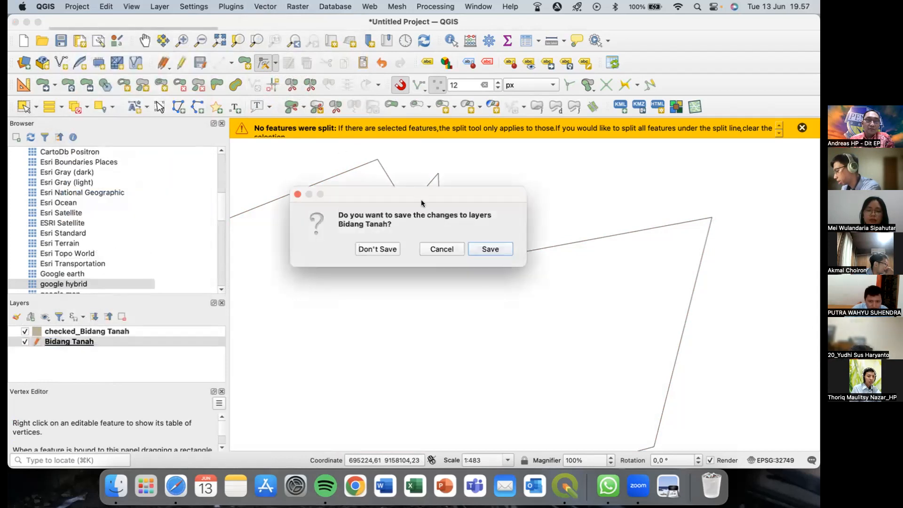
pyautogui.click(480, 249)
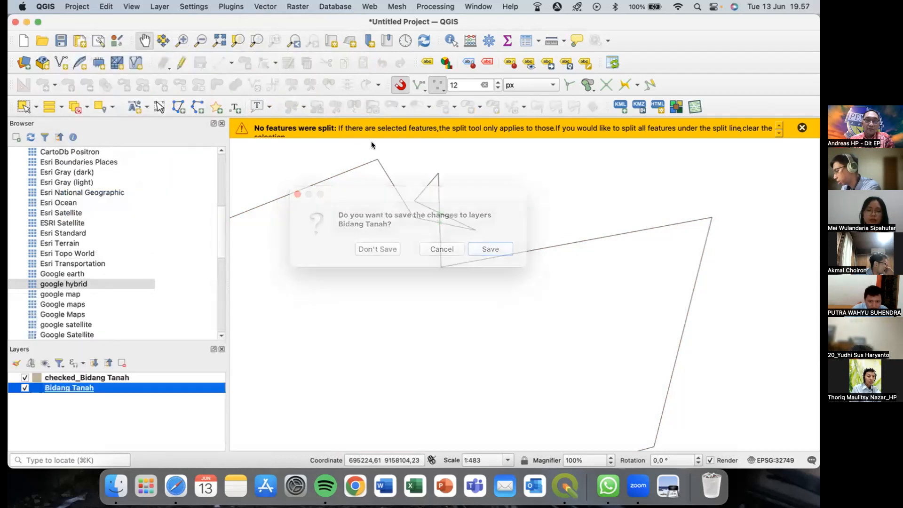
# Step: Review the topology checks and rerun Check Geometries on the edited Bidang Tanah layer, with a new checked_ GeoPackage layer as output
pyautogui.click(265, 6)
pyautogui.click(272, 23)
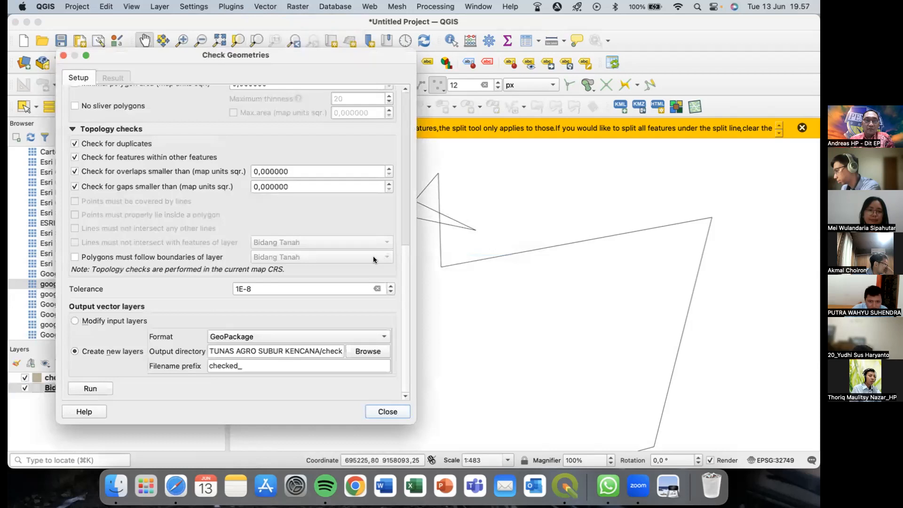
pyautogui.scroll(10, 149, 196)
pyautogui.scroll(-10, 149, 197)
pyautogui.scroll(10, 148, 197)
pyautogui.scroll(-10, 149, 196)
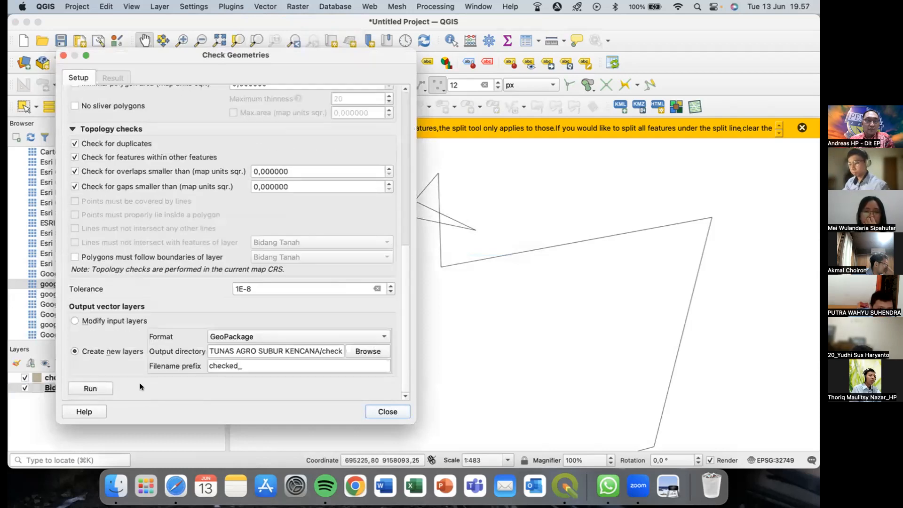
pyautogui.click(96, 387)
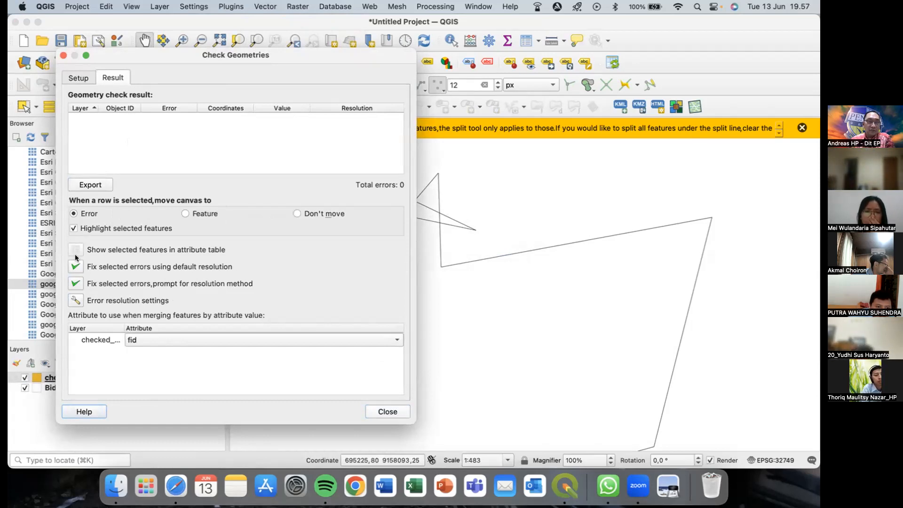
# Step: Return to the geometry checker's setup to examine its input layers and validity checks, and close the checker
pyautogui.click(71, 78)
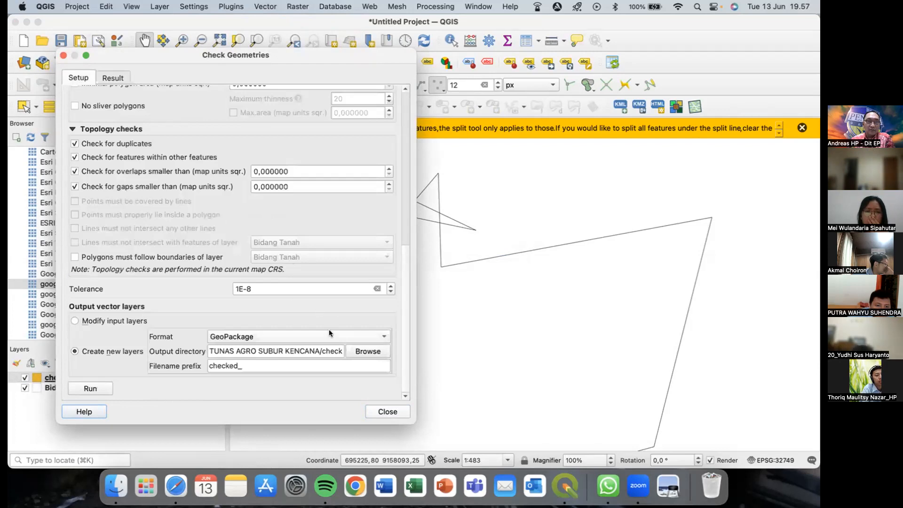
pyautogui.scroll(15, 173, 294)
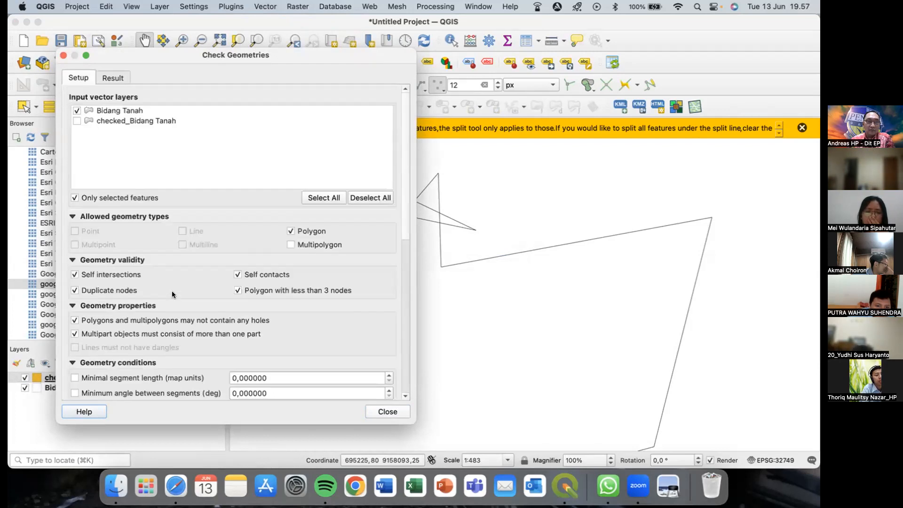
pyautogui.click(382, 413)
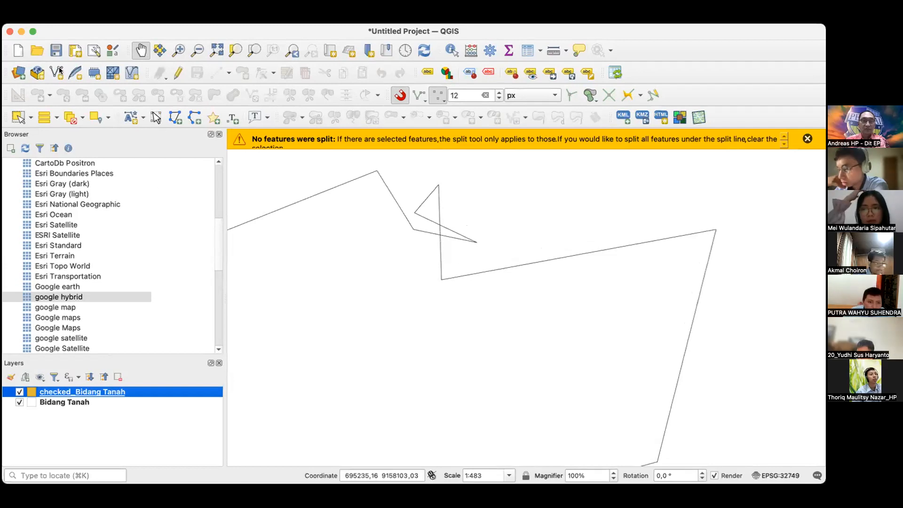
# Step: Start a new empty project without saving the current one
pyautogui.click(11, 51)
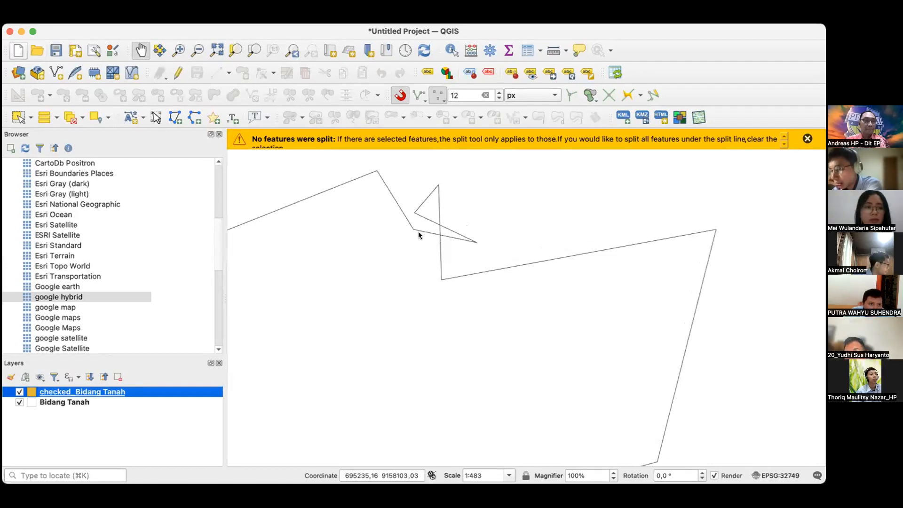
pyautogui.click(368, 269)
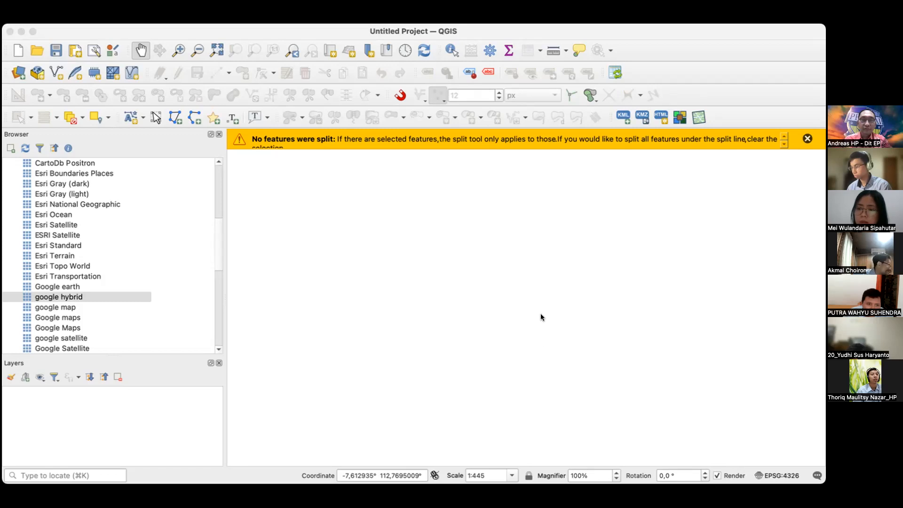
pyautogui.click(391, 480)
pyautogui.click(106, 463)
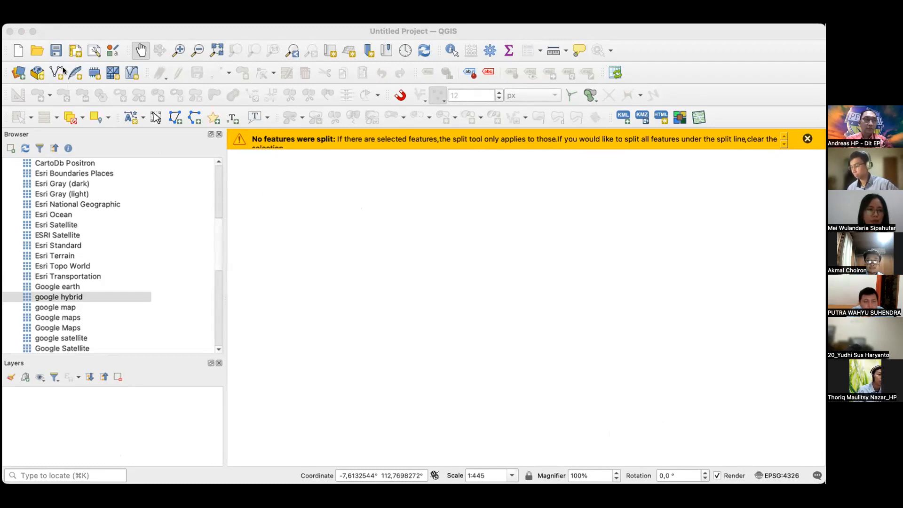
# Step: Add the TASK 1_modified raster map to the empty project
pyautogui.click(18, 74)
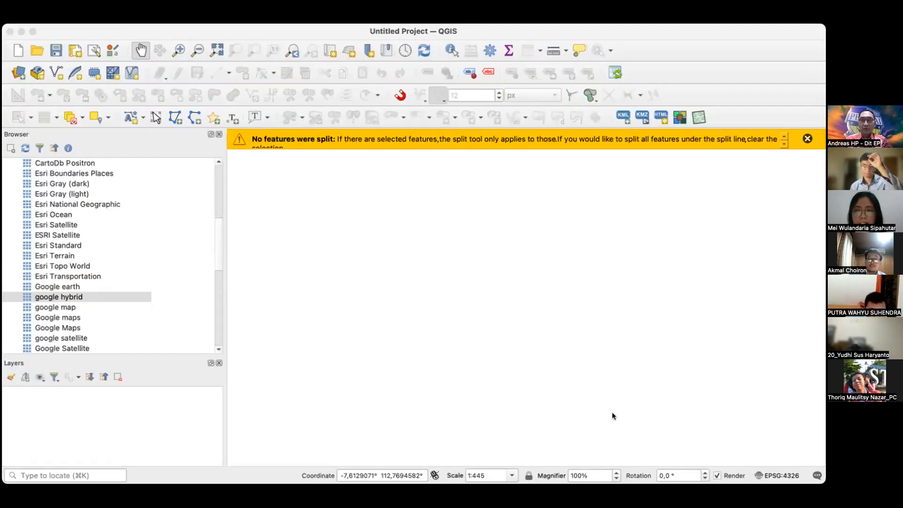
pyautogui.click(658, 414)
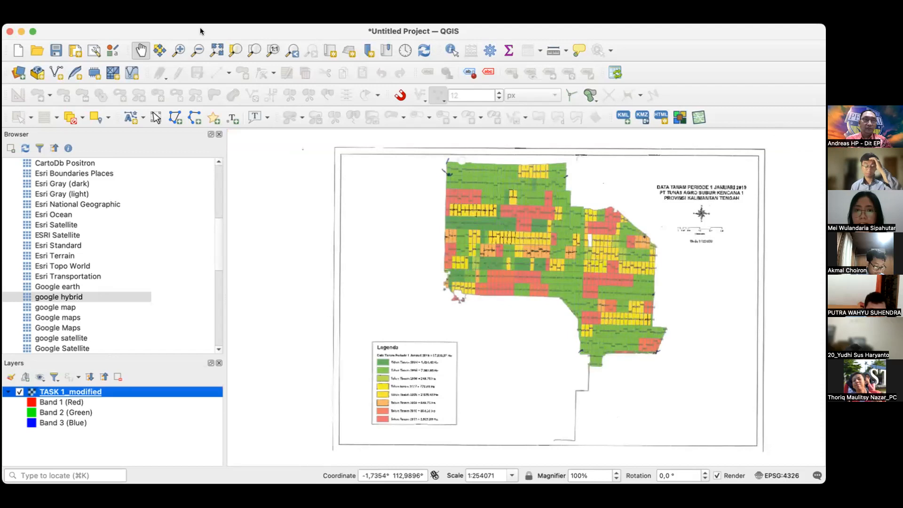
pyautogui.rightClick(140, 391)
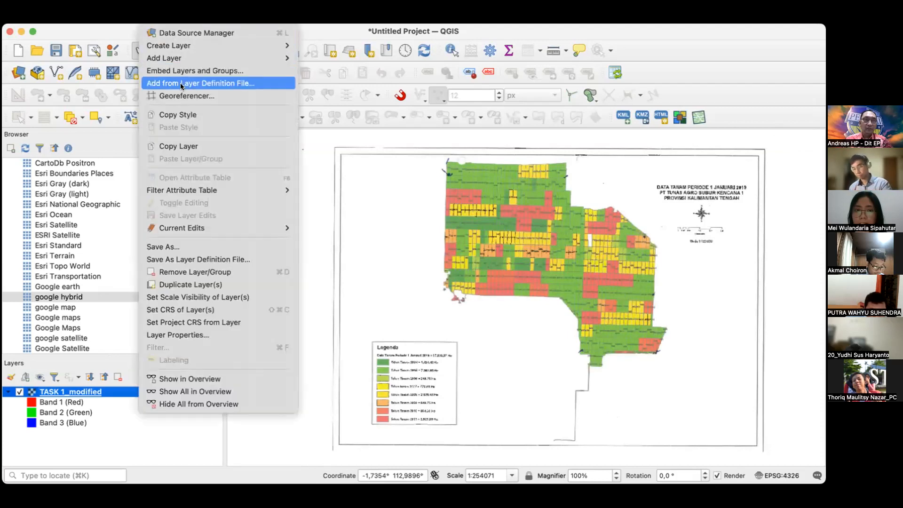
pyautogui.click(516, 182)
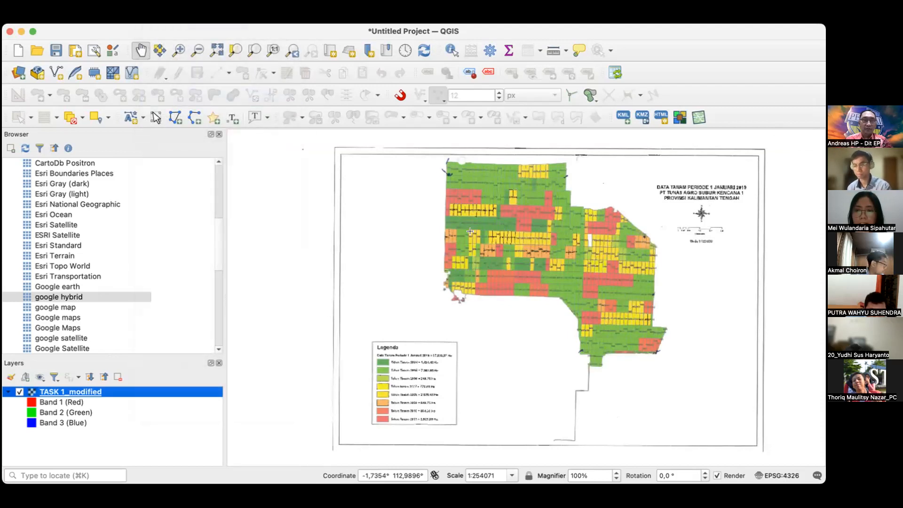